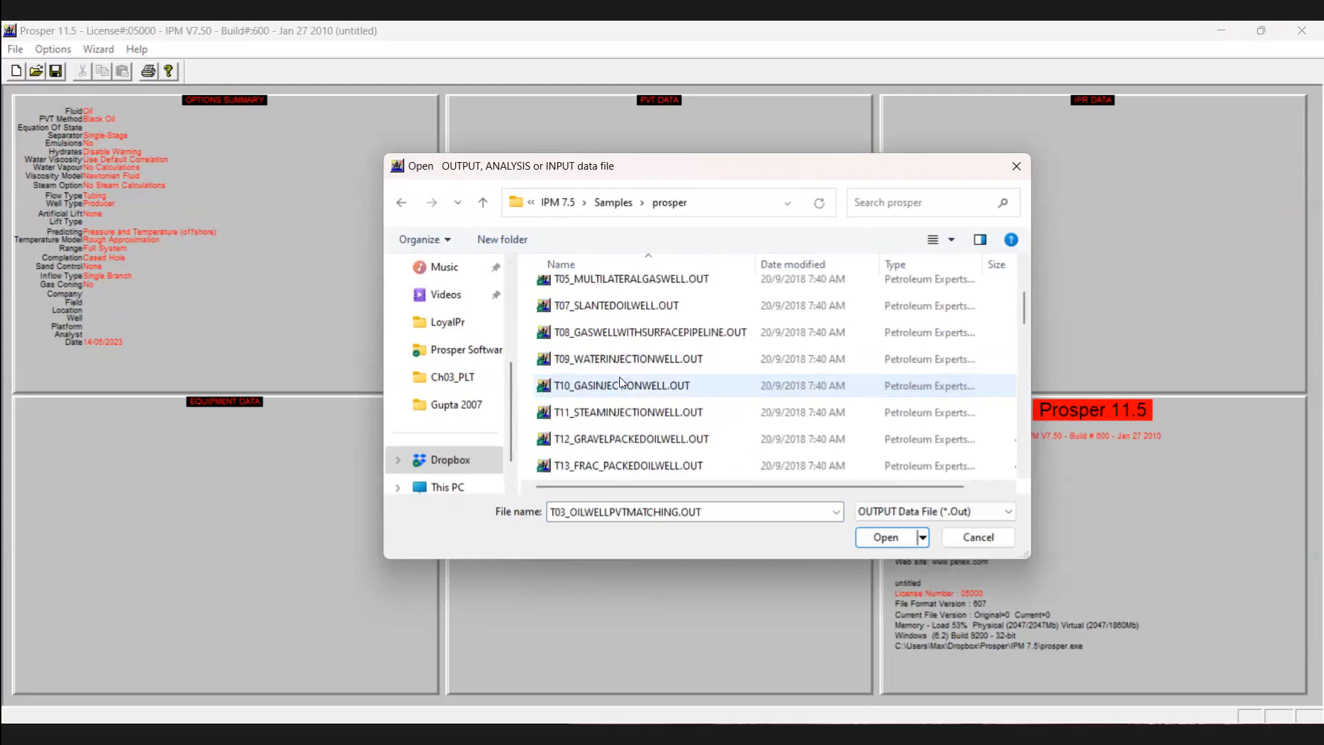
- Open the sample file T20_MATCHINGANOILWELLTEST.OUT from the prosper samples folder
scroll(623, 381, "up", 1)
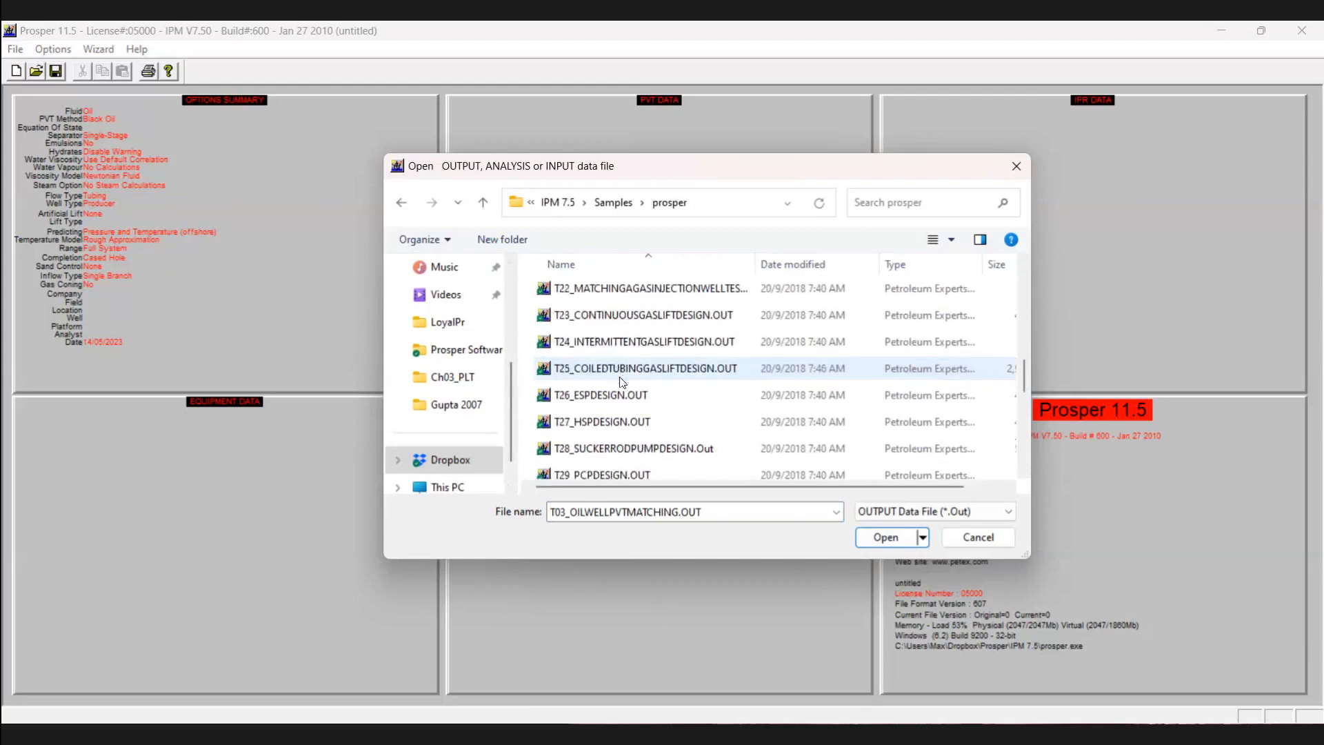
scroll(623, 382, "down", 1)
scroll(622, 383, "up", 3)
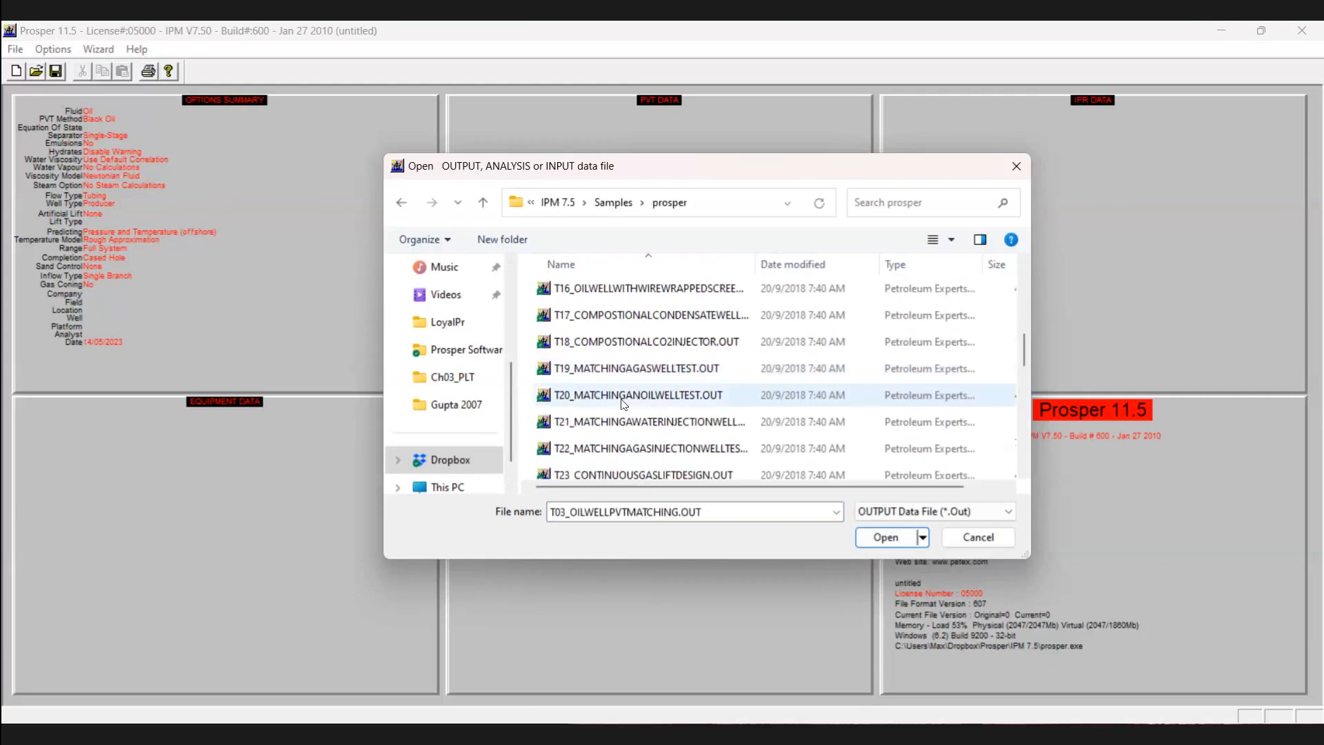
left_click(622, 400)
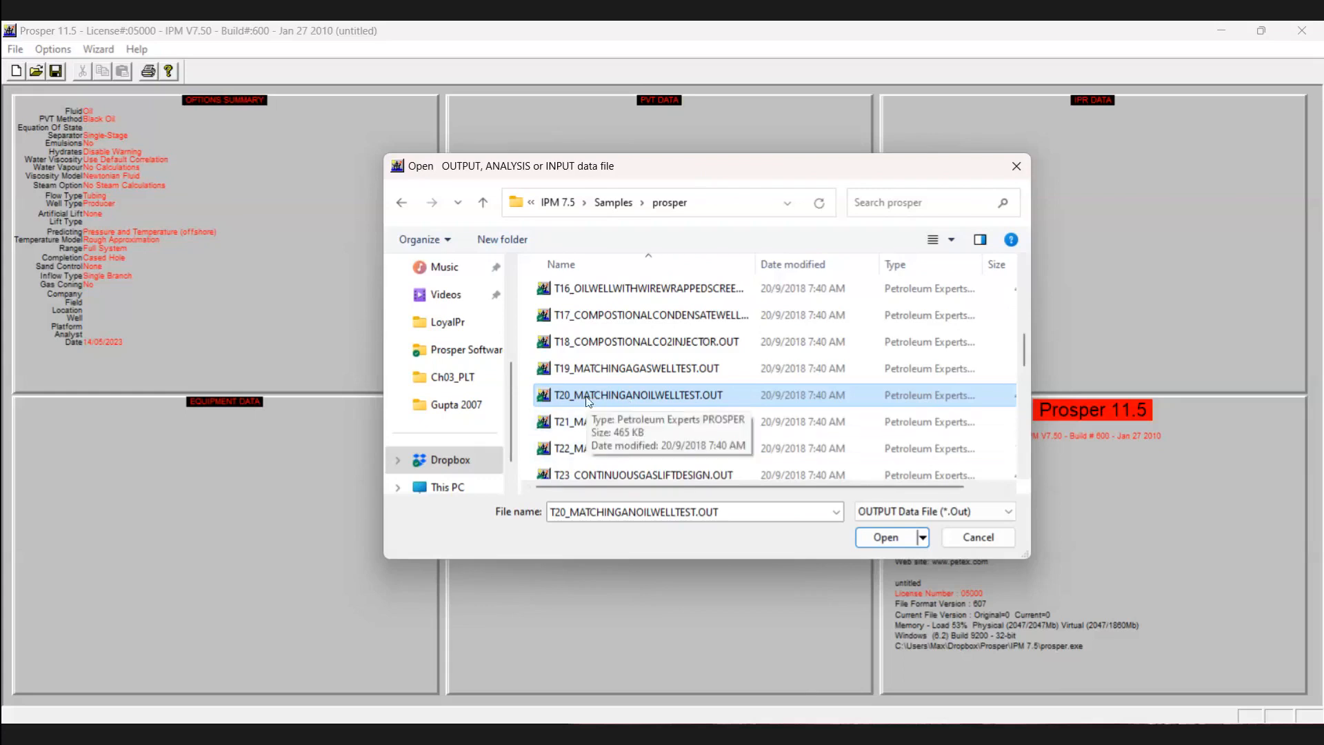
left_click(883, 540)
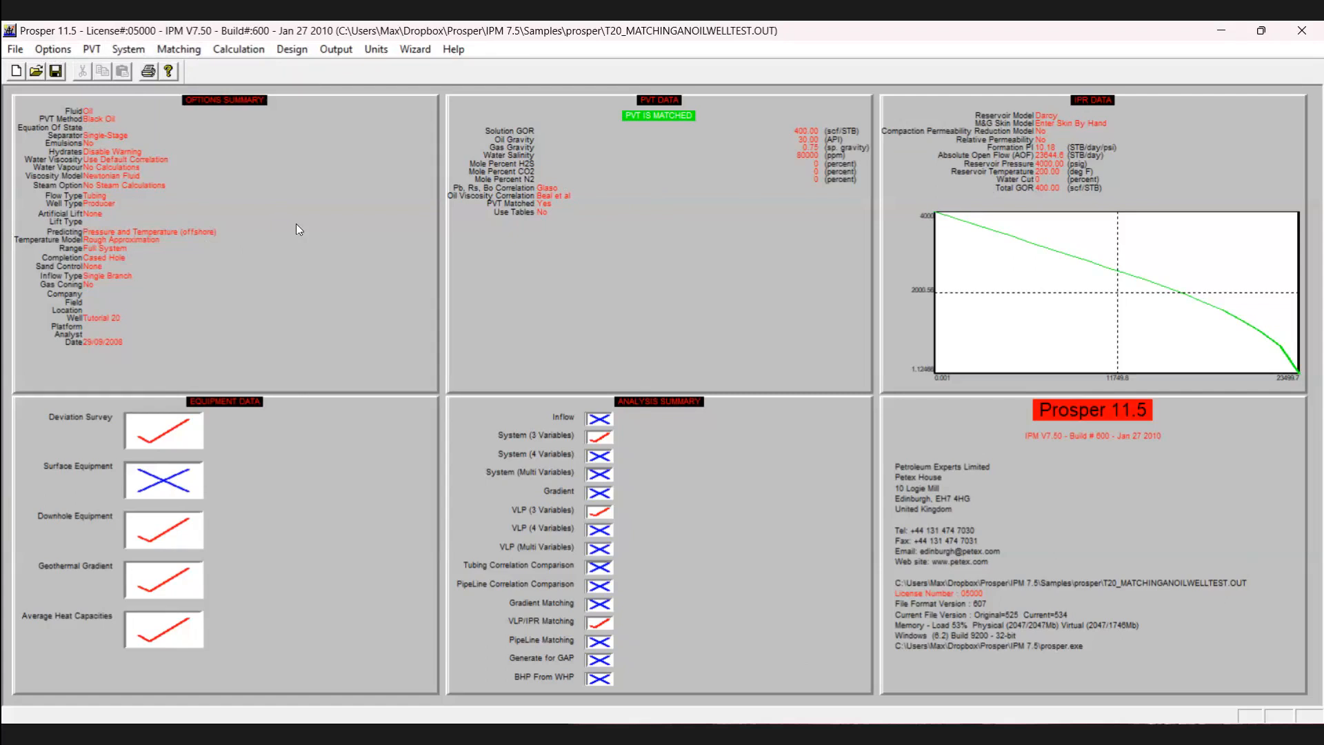
- Review the well's PVT input data and its inflow performance model selection, closing each without edits
double_click(654, 236)
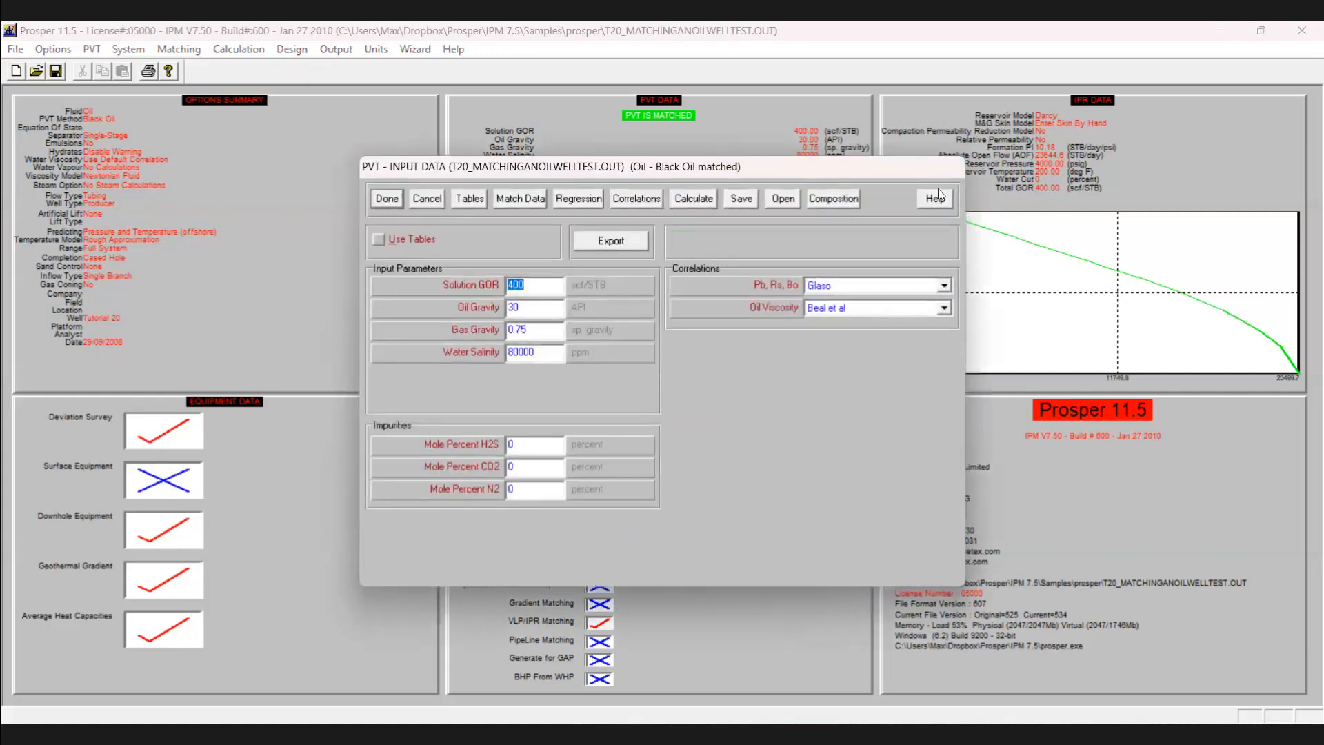
left_click(386, 199)
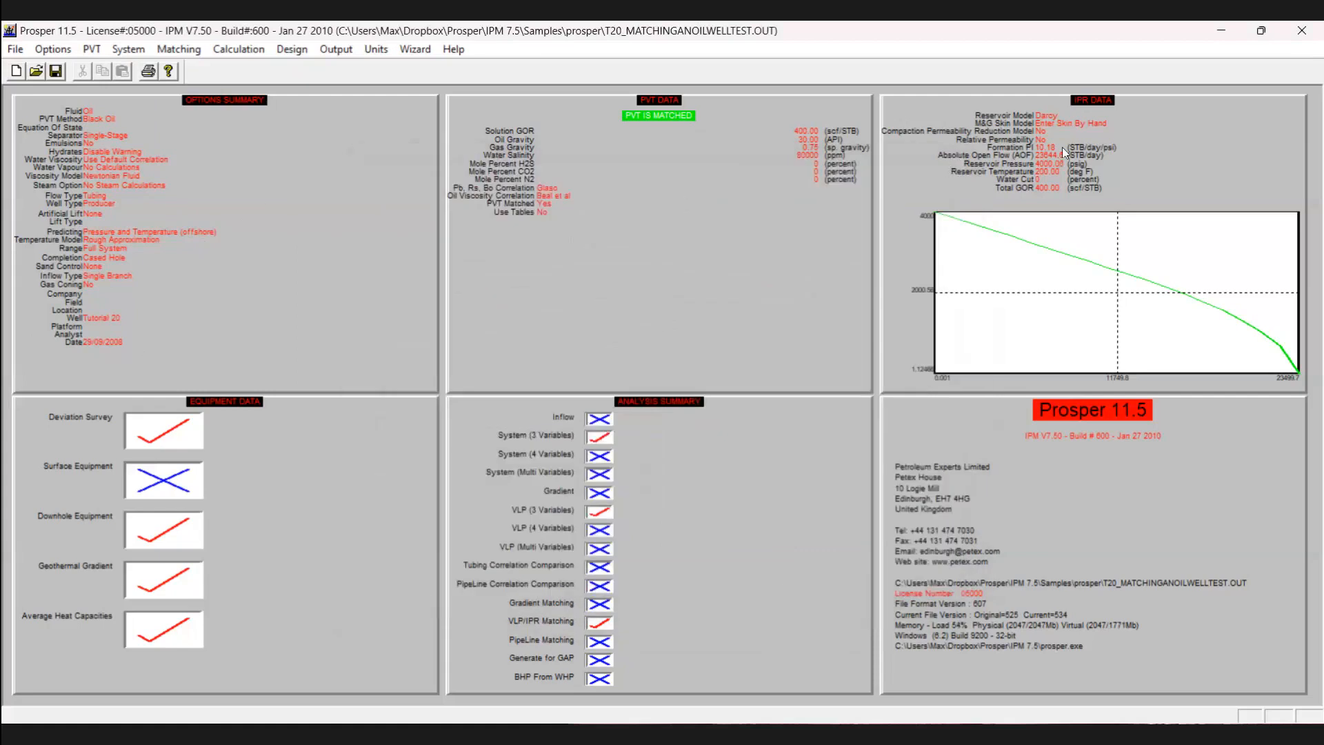
double_click(1061, 164)
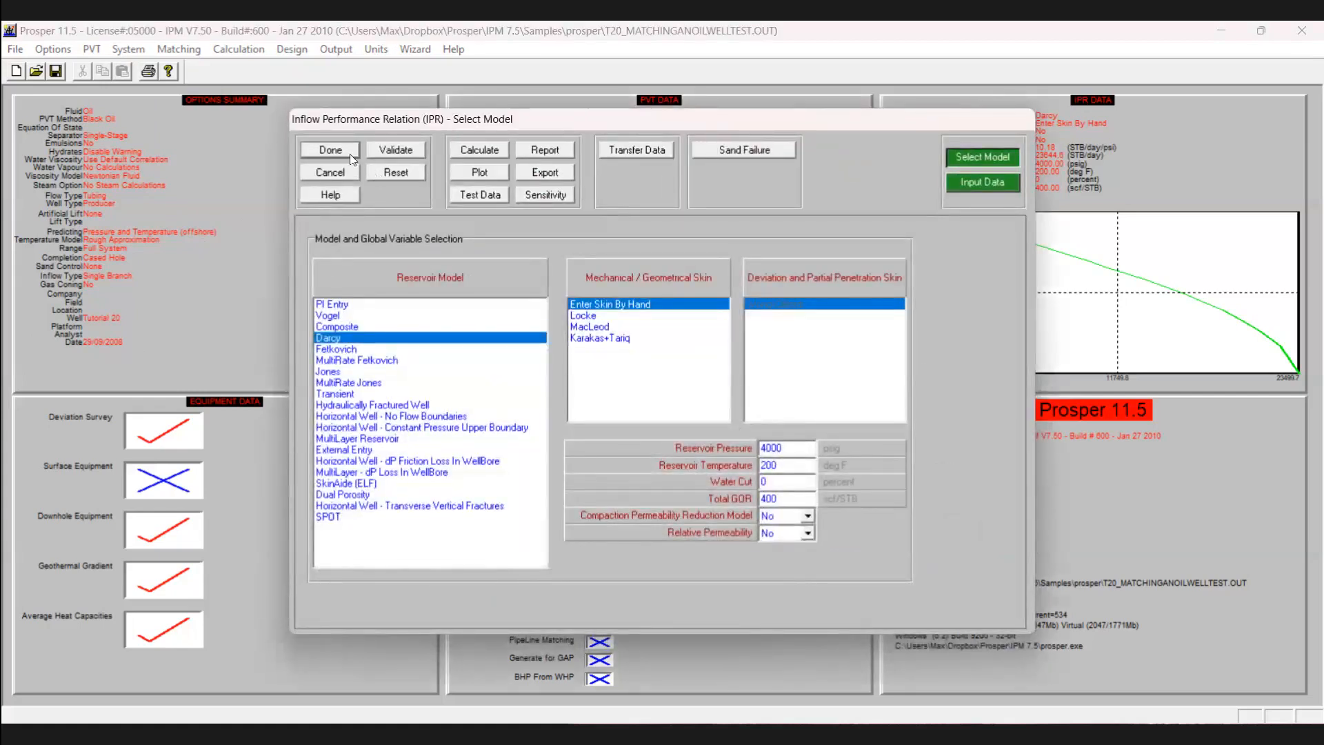
left_click(331, 150)
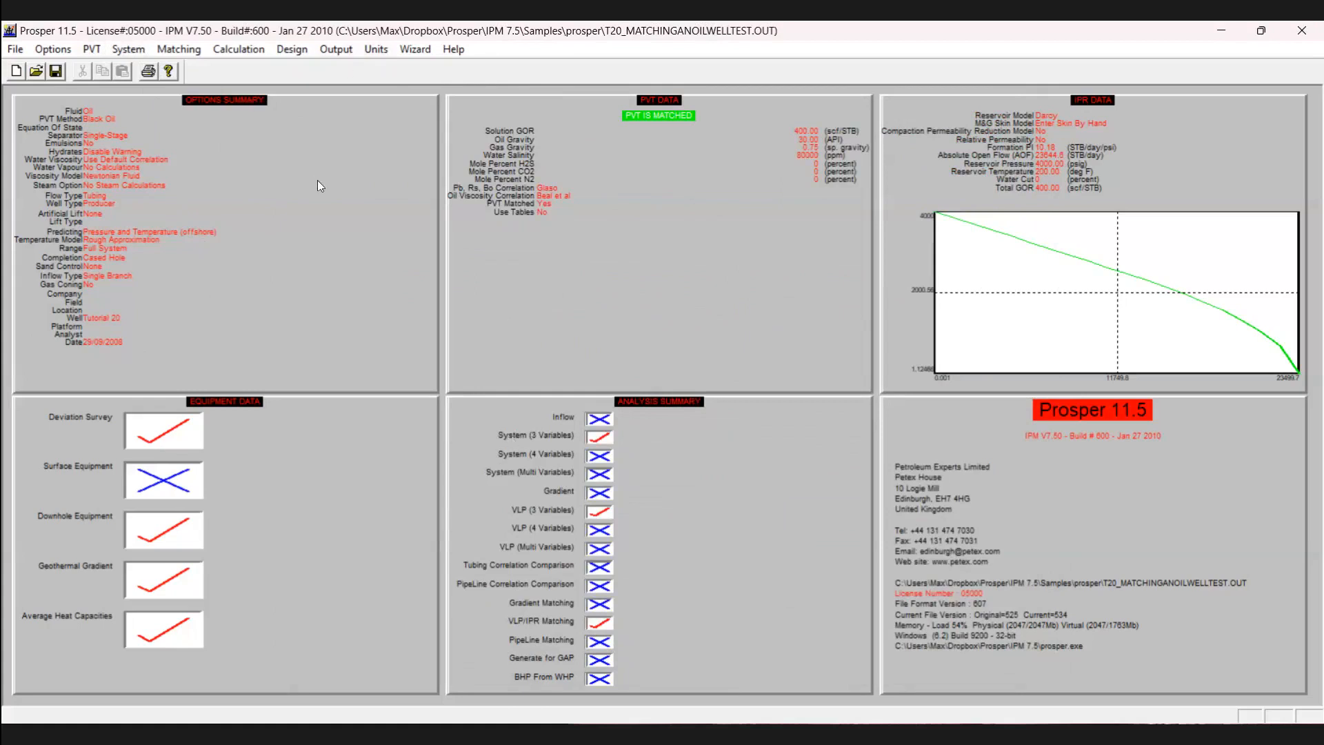
- Set the artificial lift method in the system options to Gas Lift (Continuous)
left_click(59, 47)
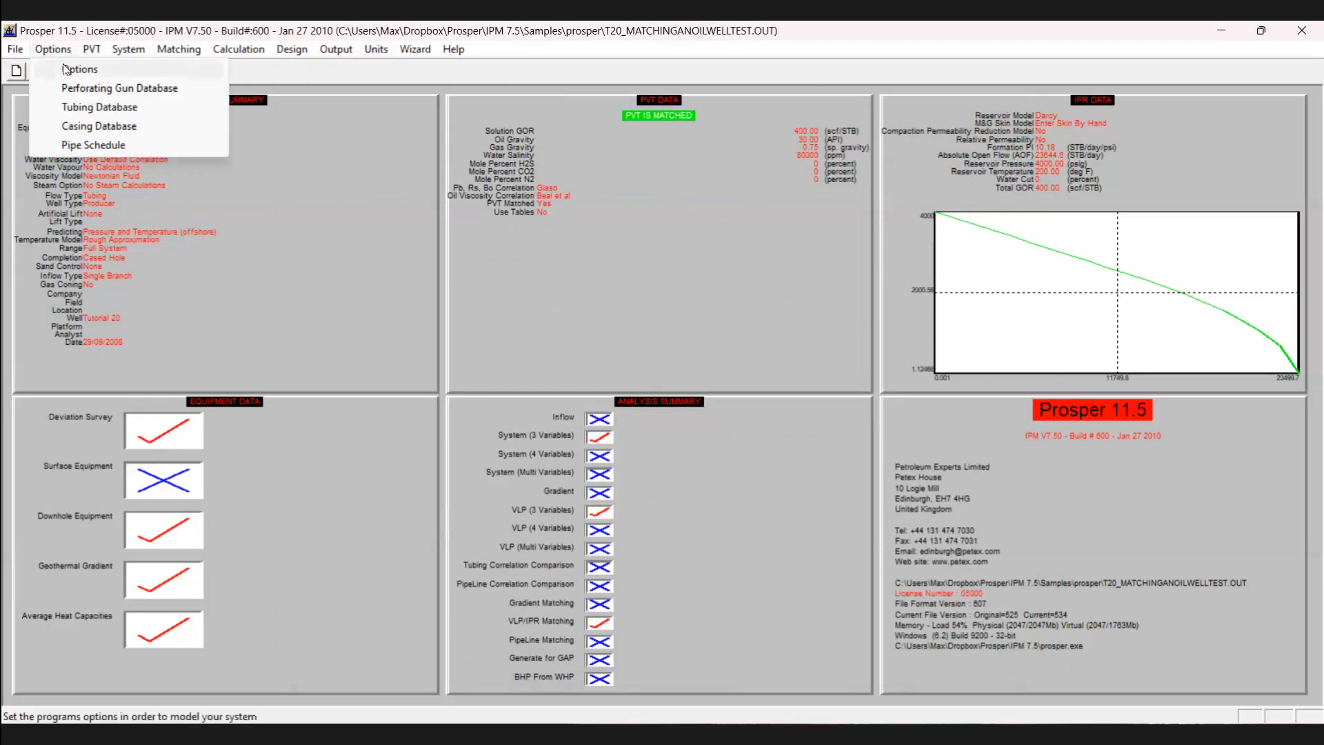
left_click(68, 69)
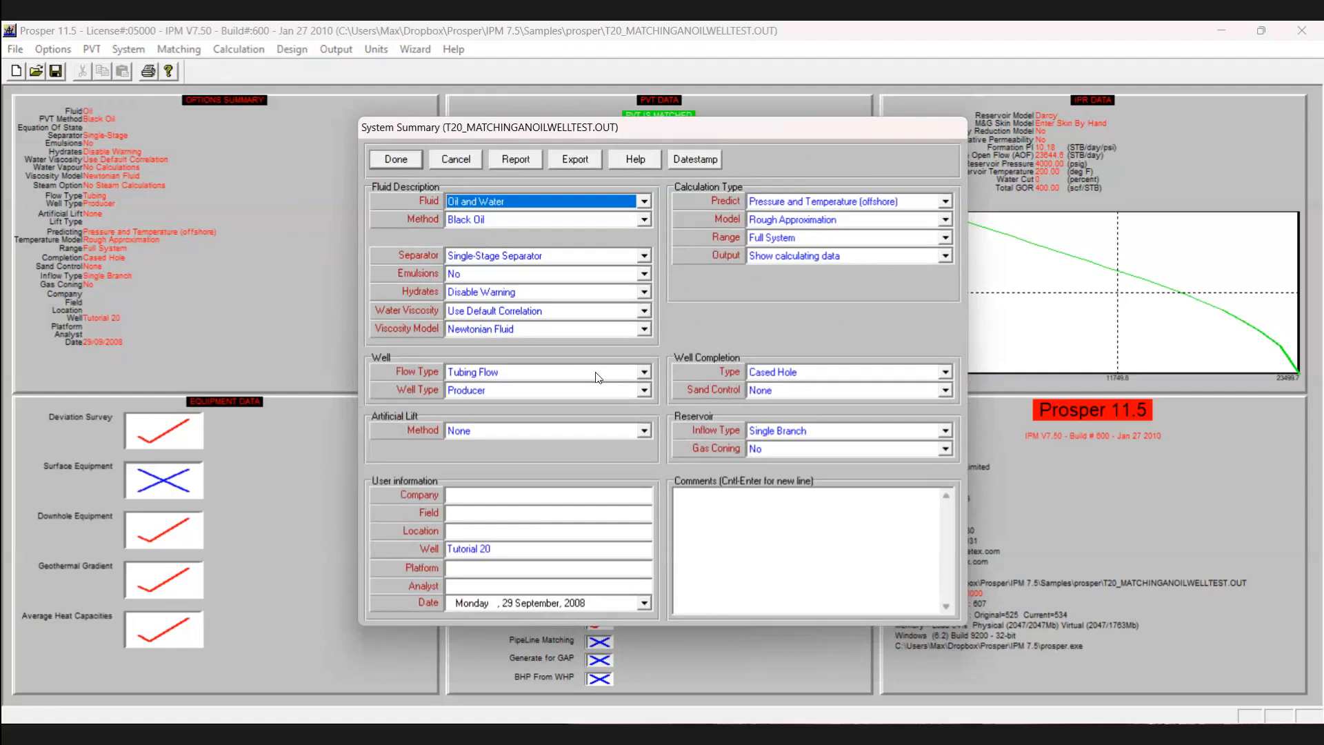
left_click(504, 436)
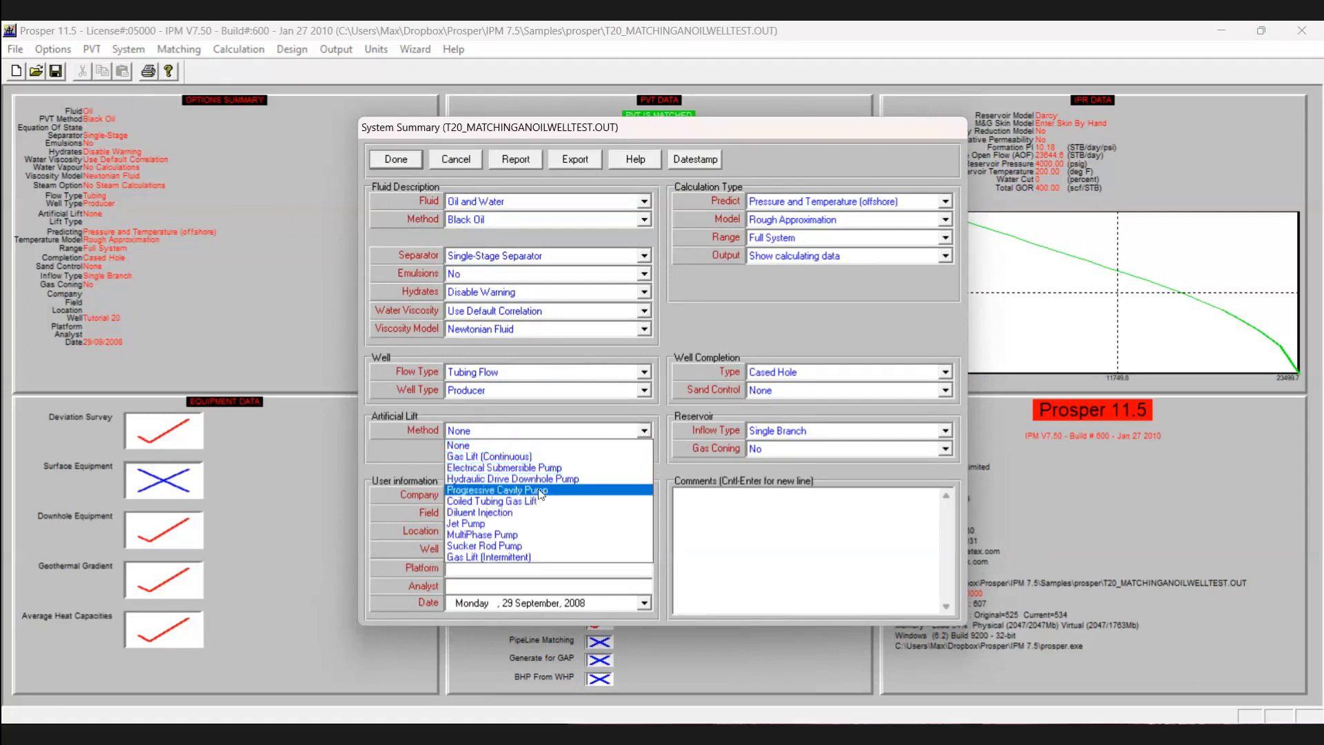
left_click(524, 458)
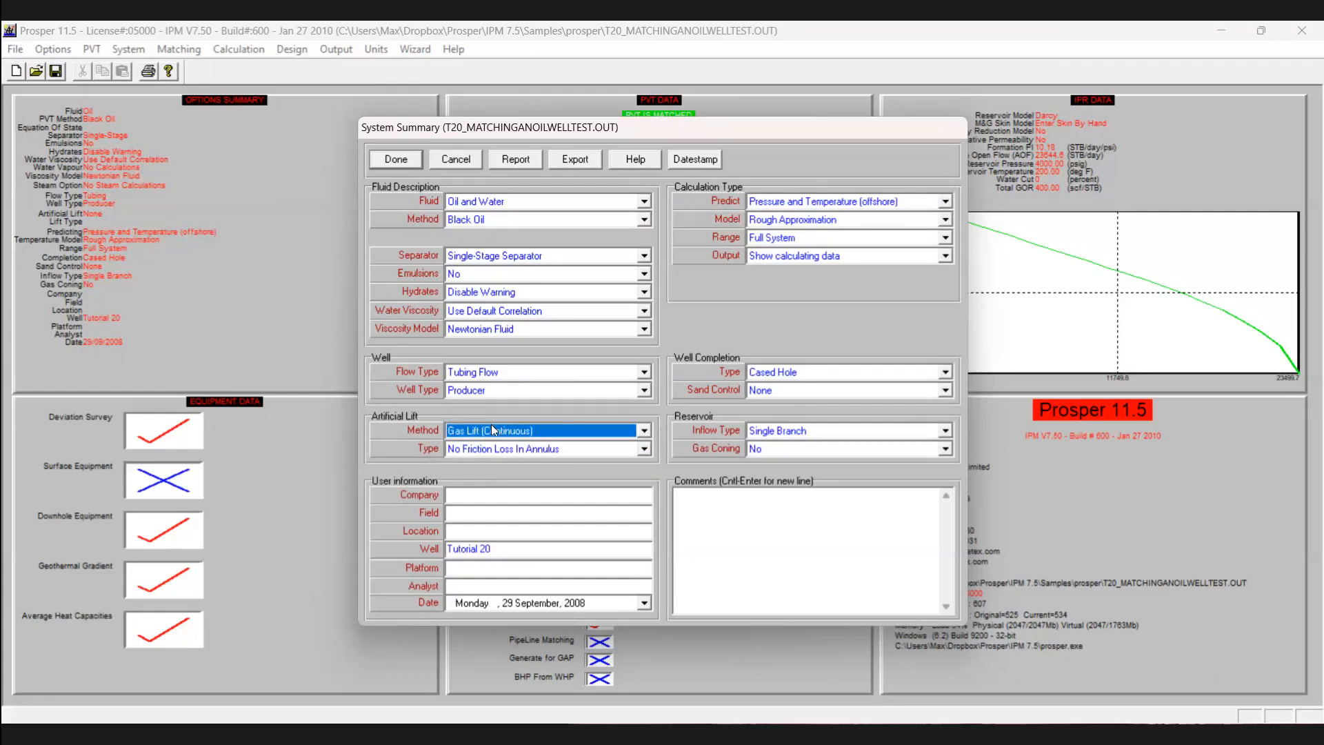
left_click(395, 159)
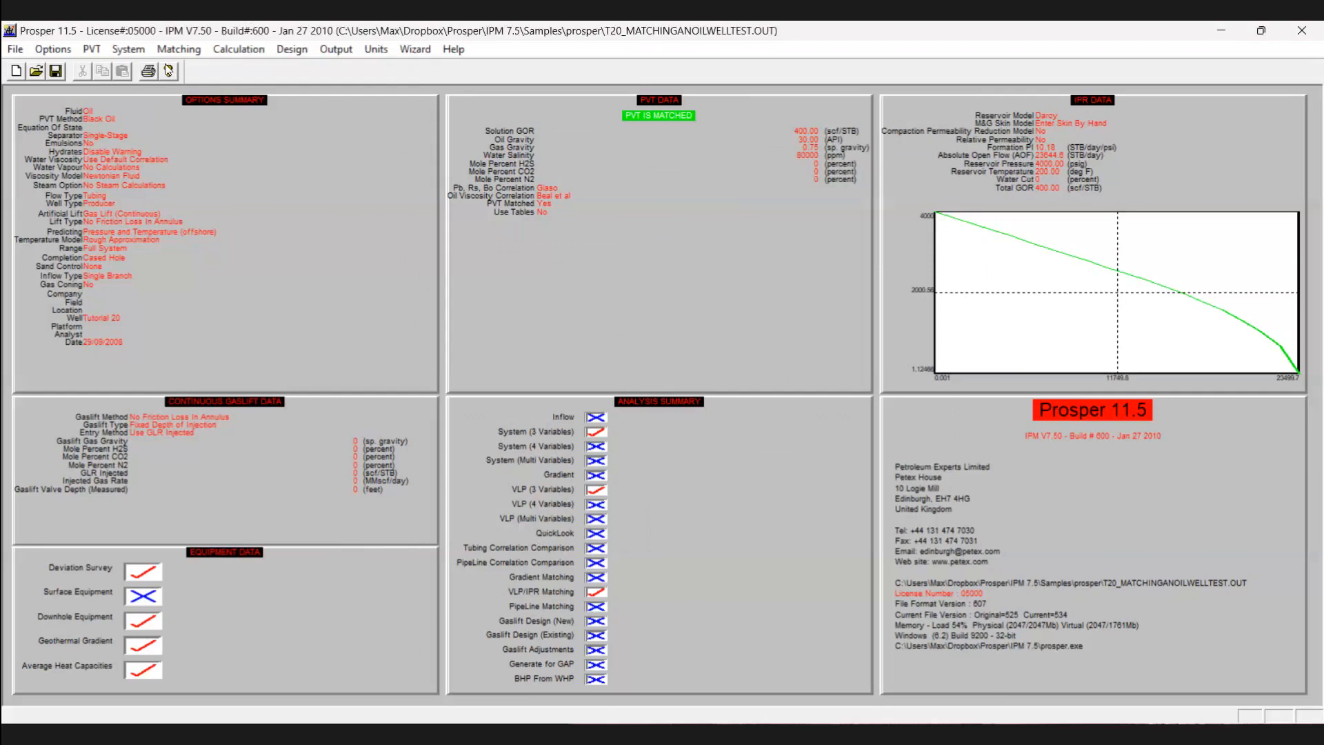
- Set the gaslift gas gravity to 0.8 and the gas lift method to Valve Depths Specified in the gaslift input data
left_click(144, 52)
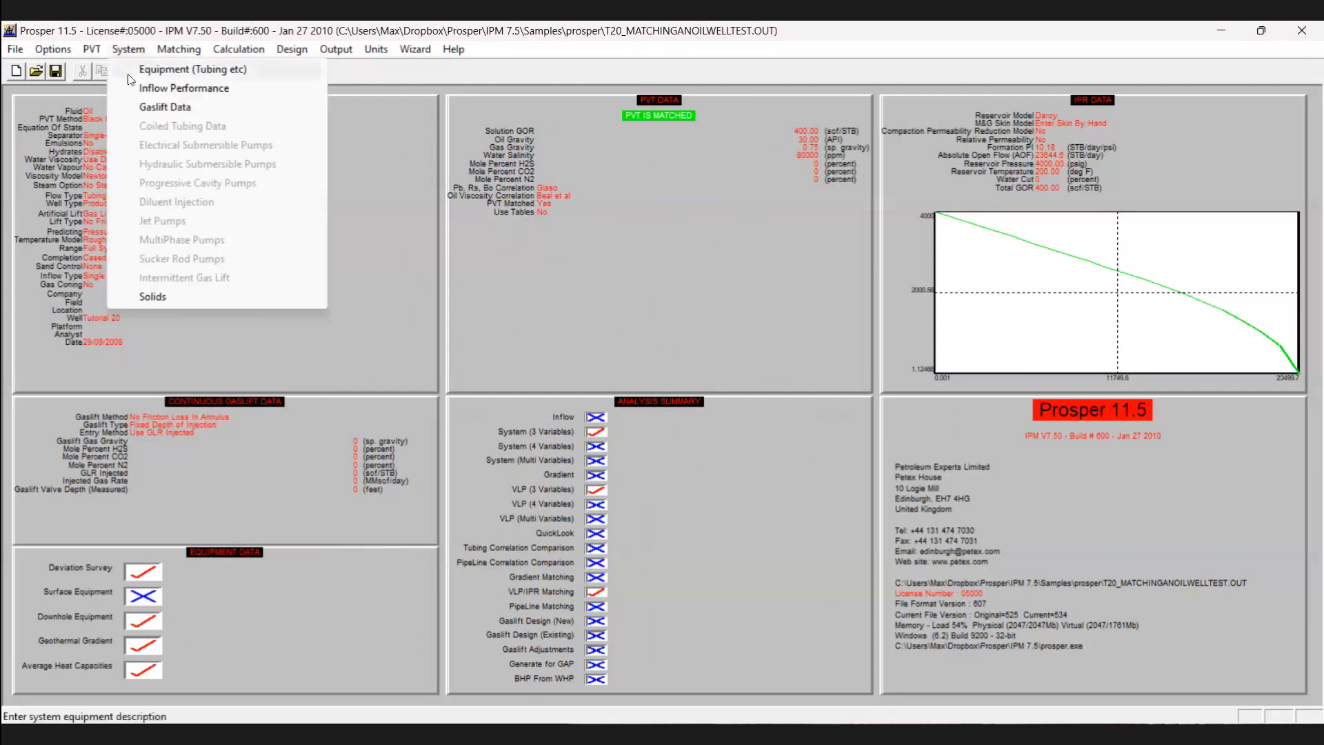
left_click(169, 109)
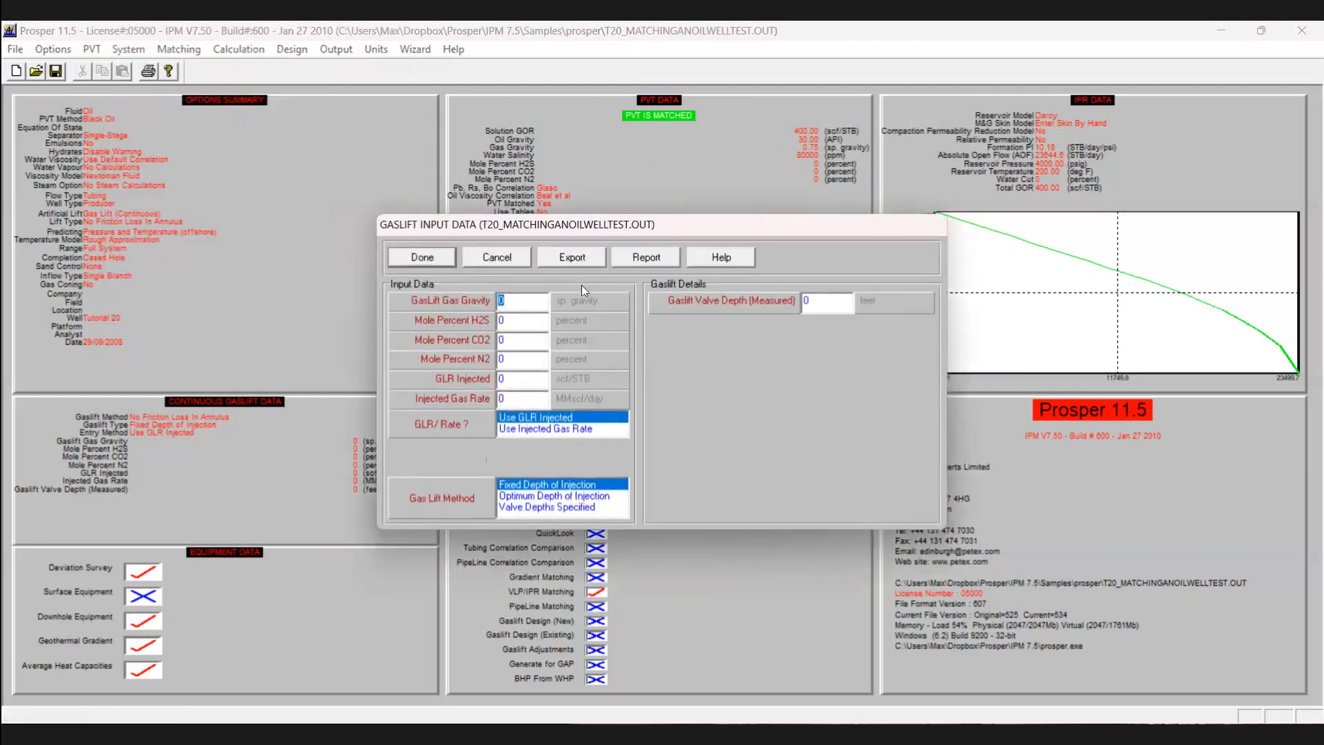
left_click(850, 733)
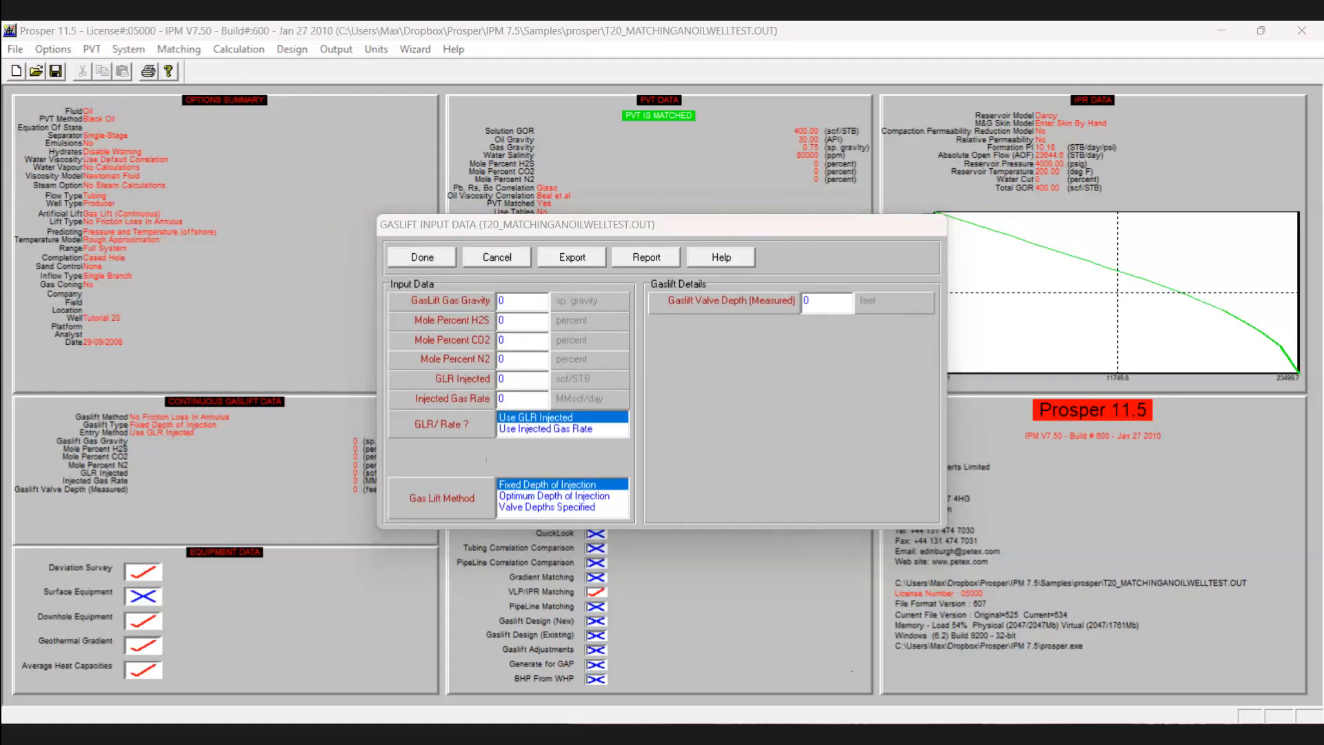
left_click(487, 334)
left_click(516, 301)
type(".8")
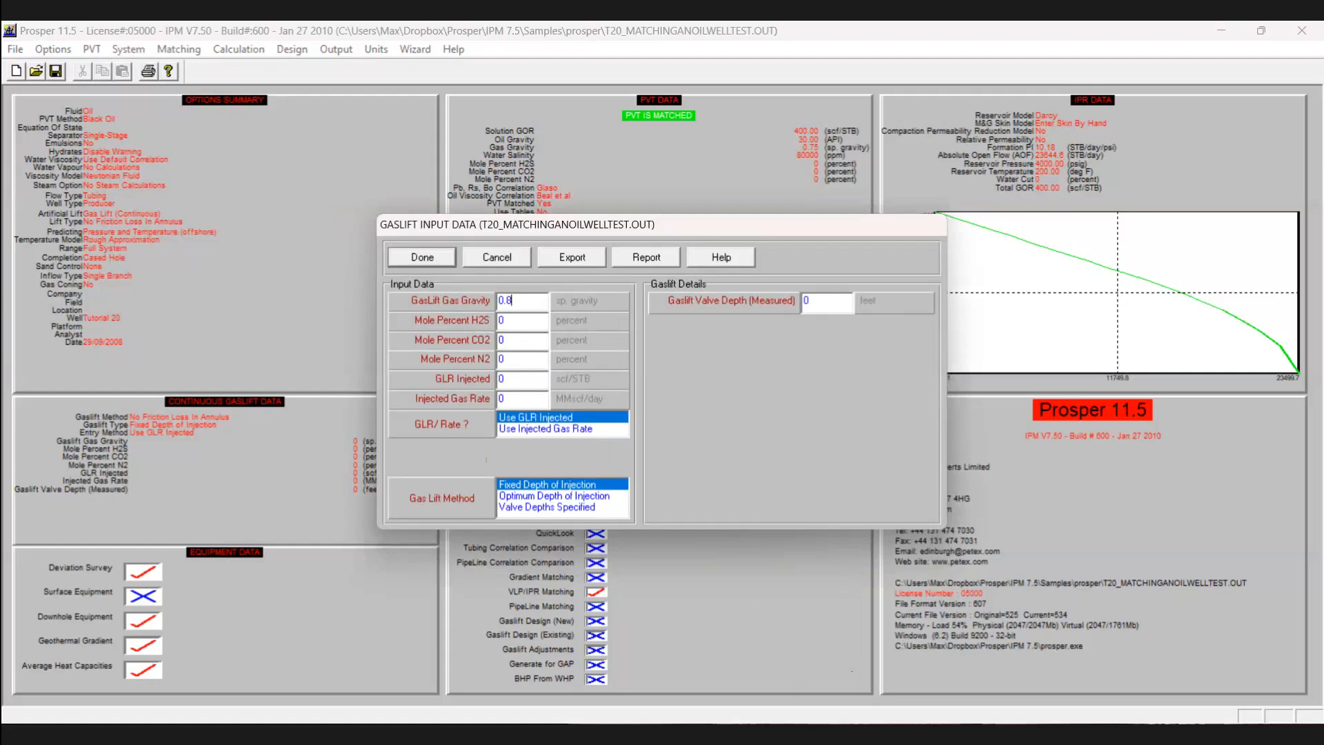
left_click(764, 574)
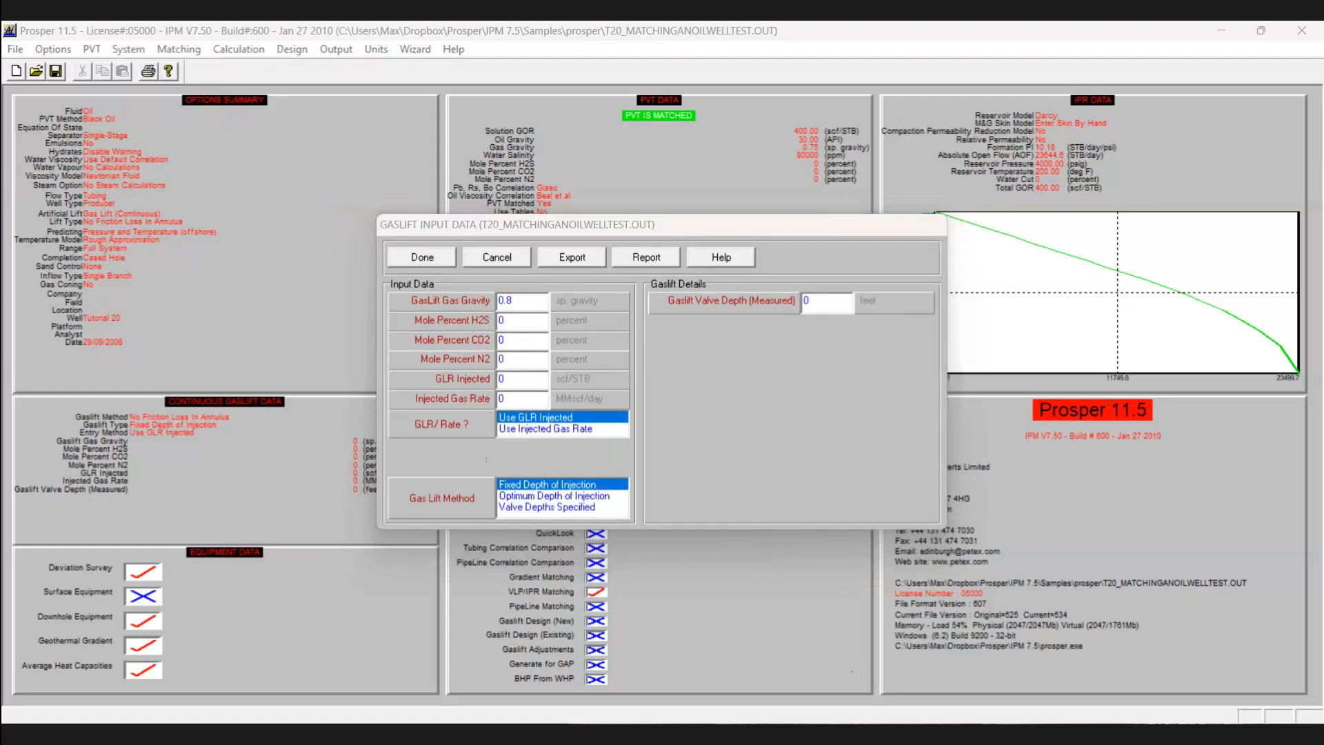
left_click(549, 507)
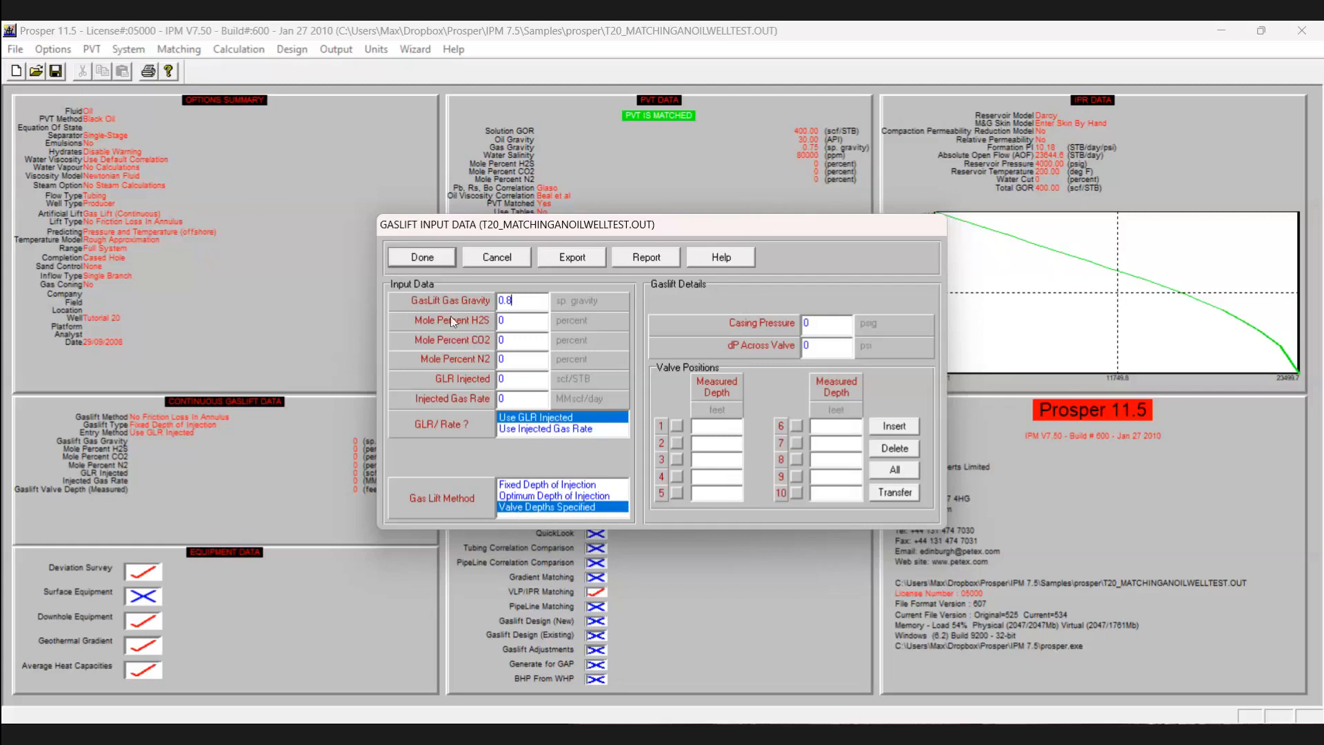
left_click(422, 257)
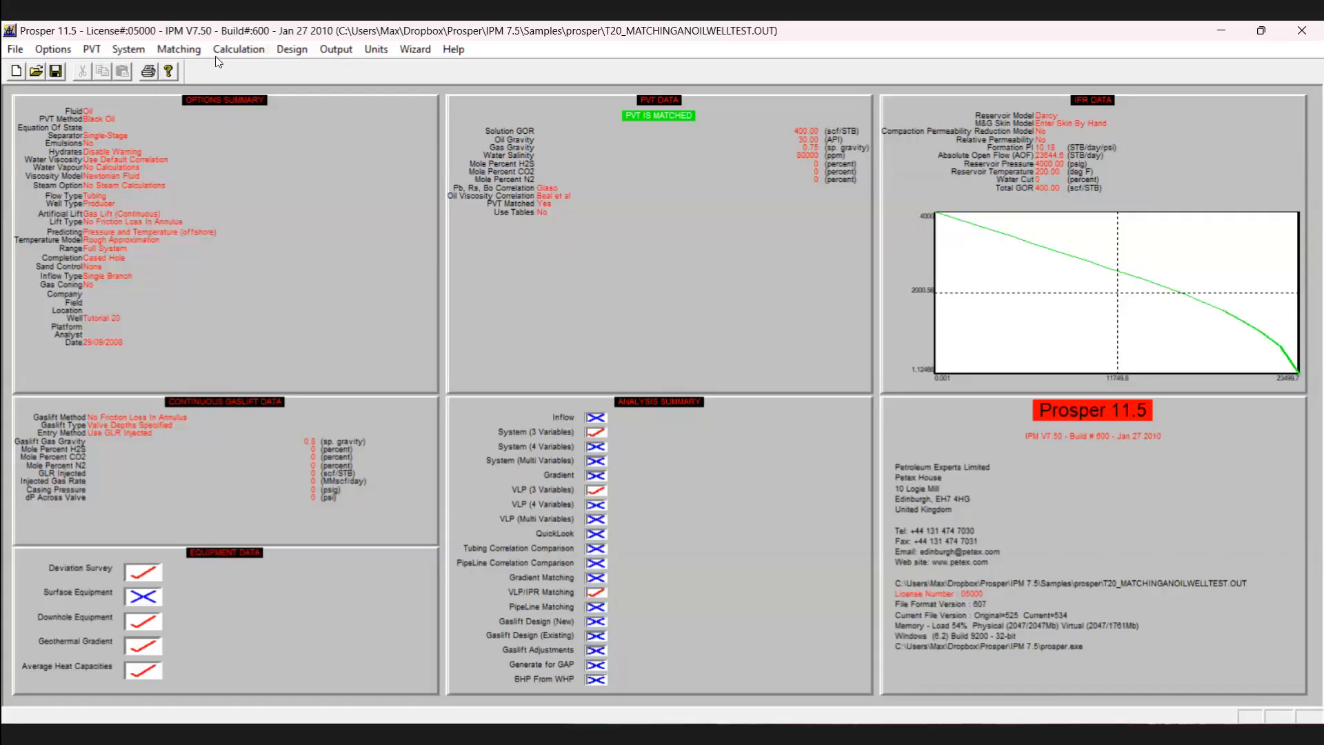
- Plot the existing Darcy inflow performance curve and examine its absolute open flow and formation PI
left_click(126, 50)
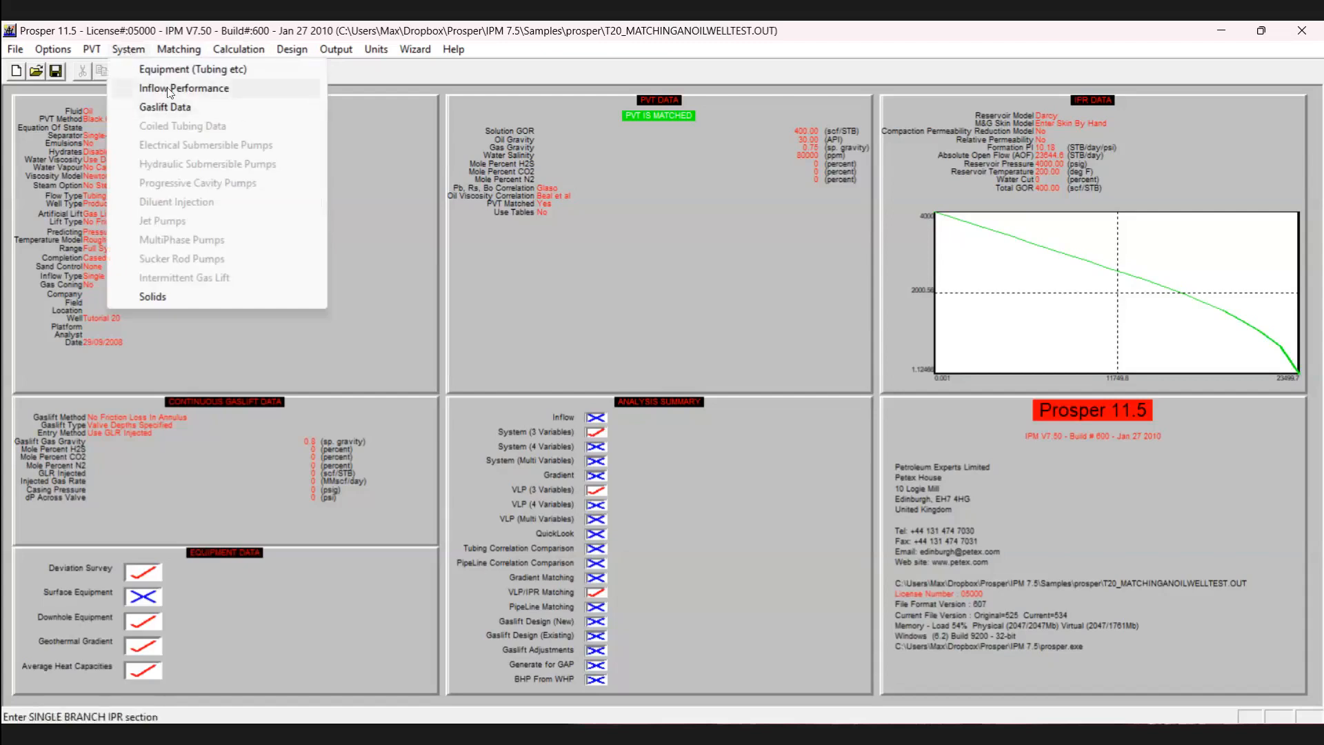
left_click(1034, 154)
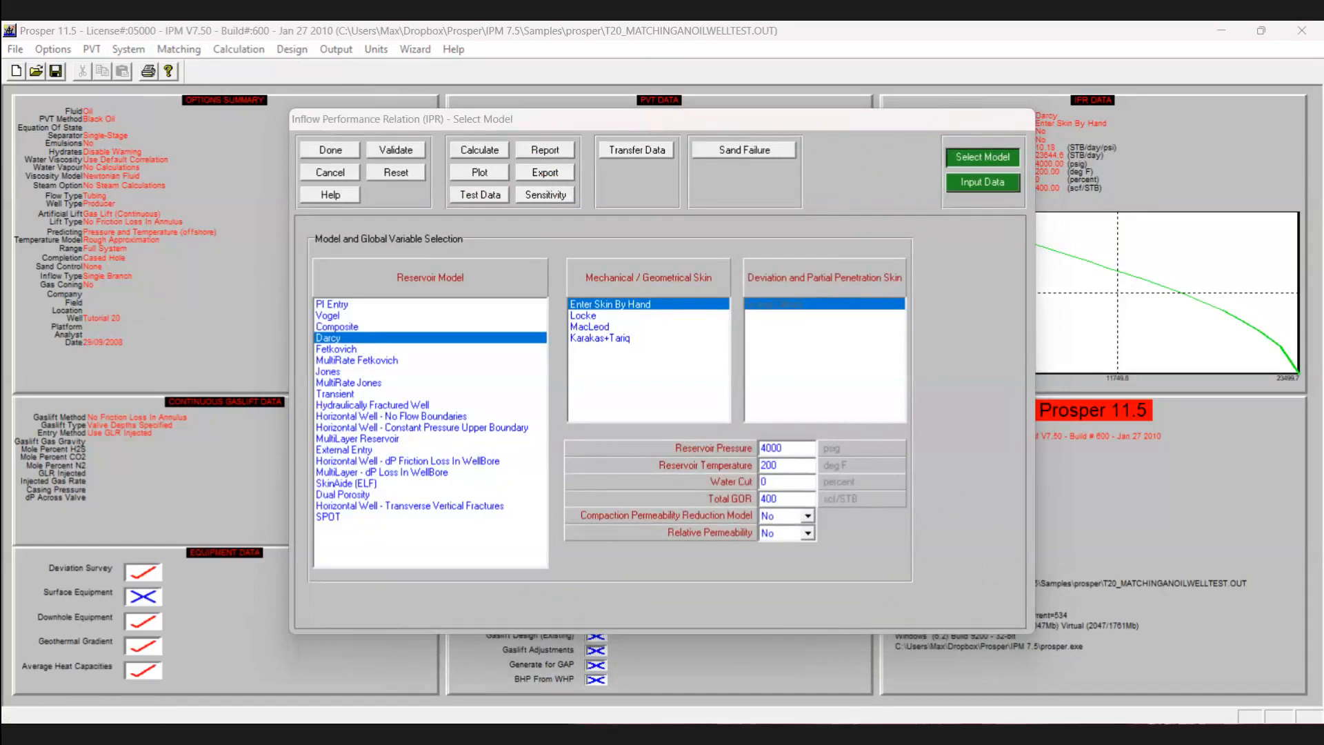
left_click(775, 485)
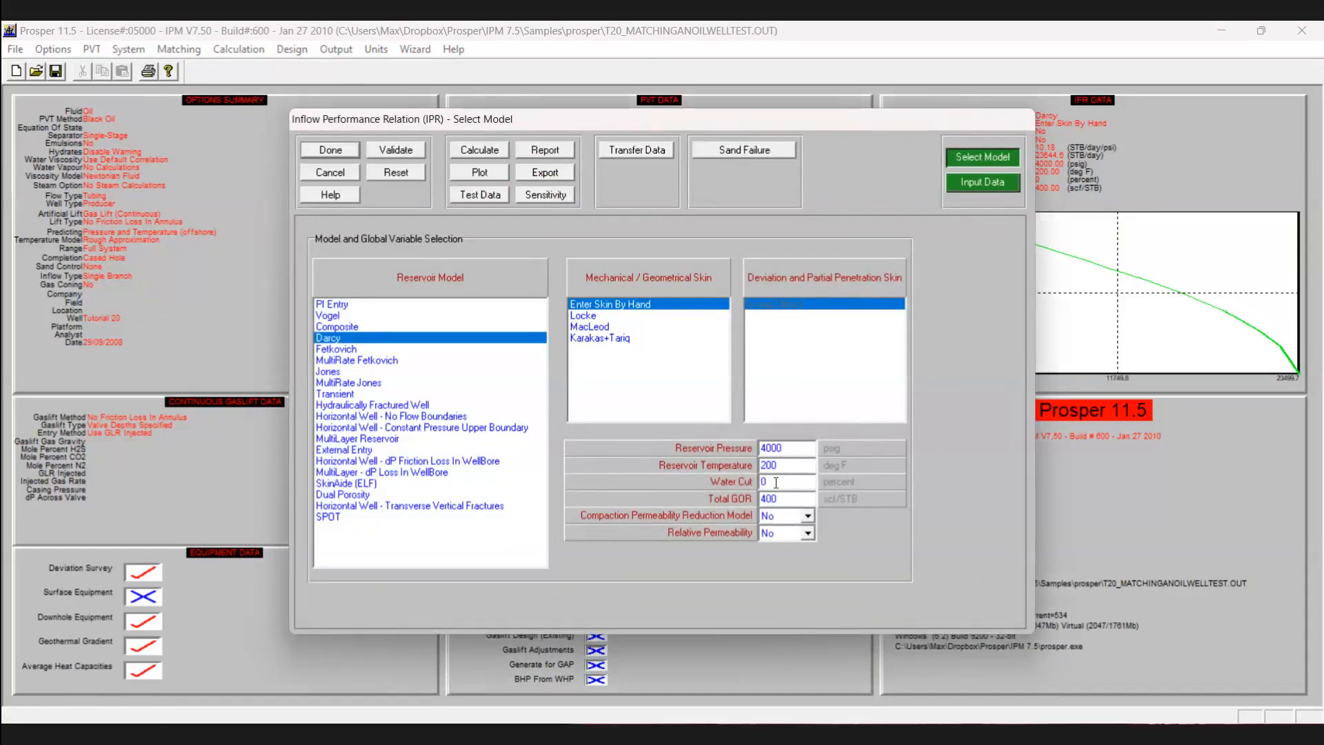
left_click_drag(761, 449, 767, 449)
left_click(780, 485)
left_click(500, 176)
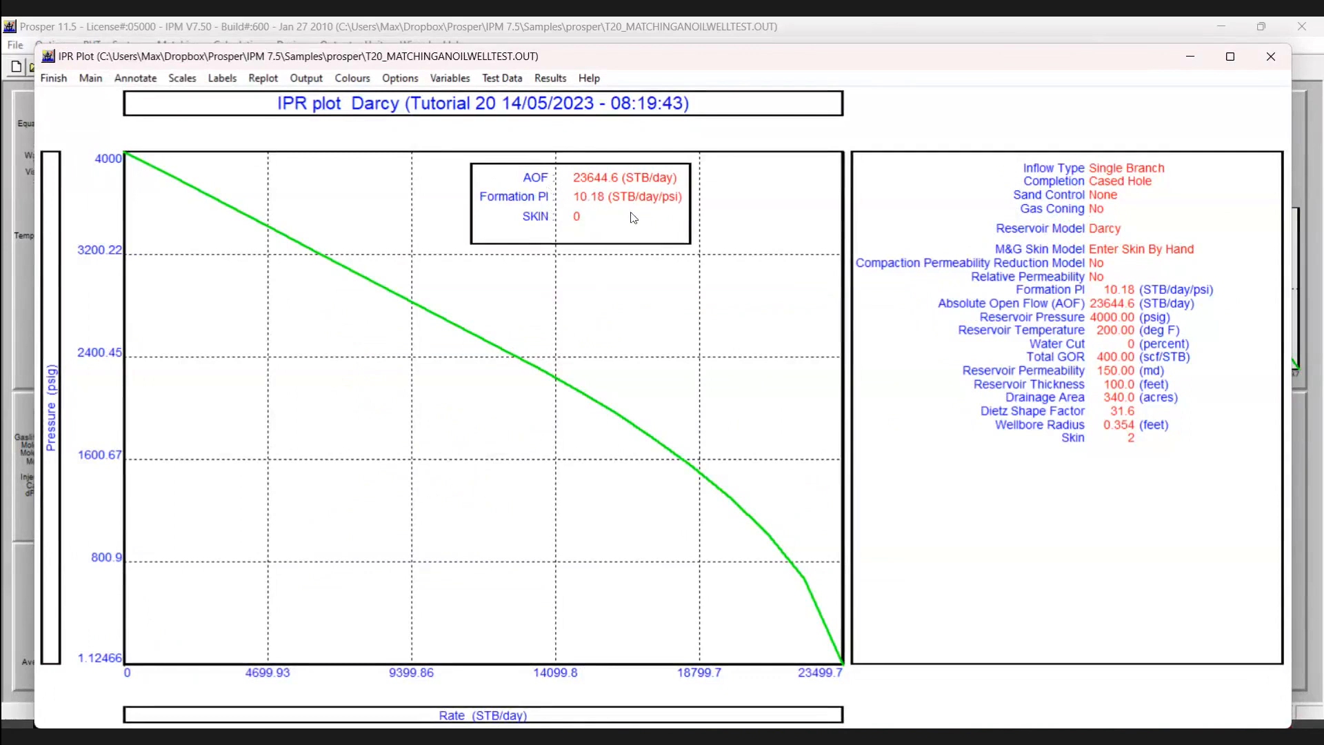
left_click(68, 81)
- Set the reservoir pressure to 3000 psig and water cut to 80 percent, and calculate the IPR curve
left_click_drag(761, 448, 769, 451)
left_click(768, 451)
key("BackSpace")
type("3000")
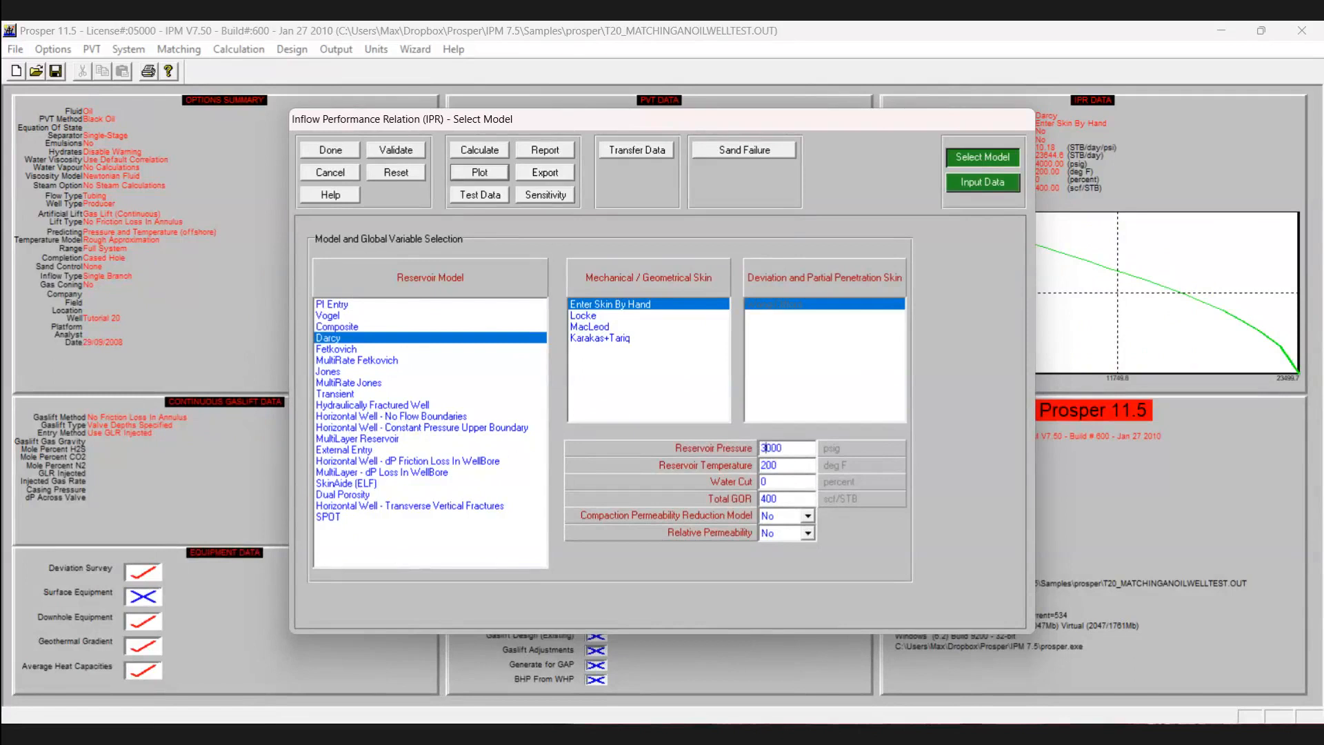
double_click(781, 487)
type("80")
left_click(468, 151)
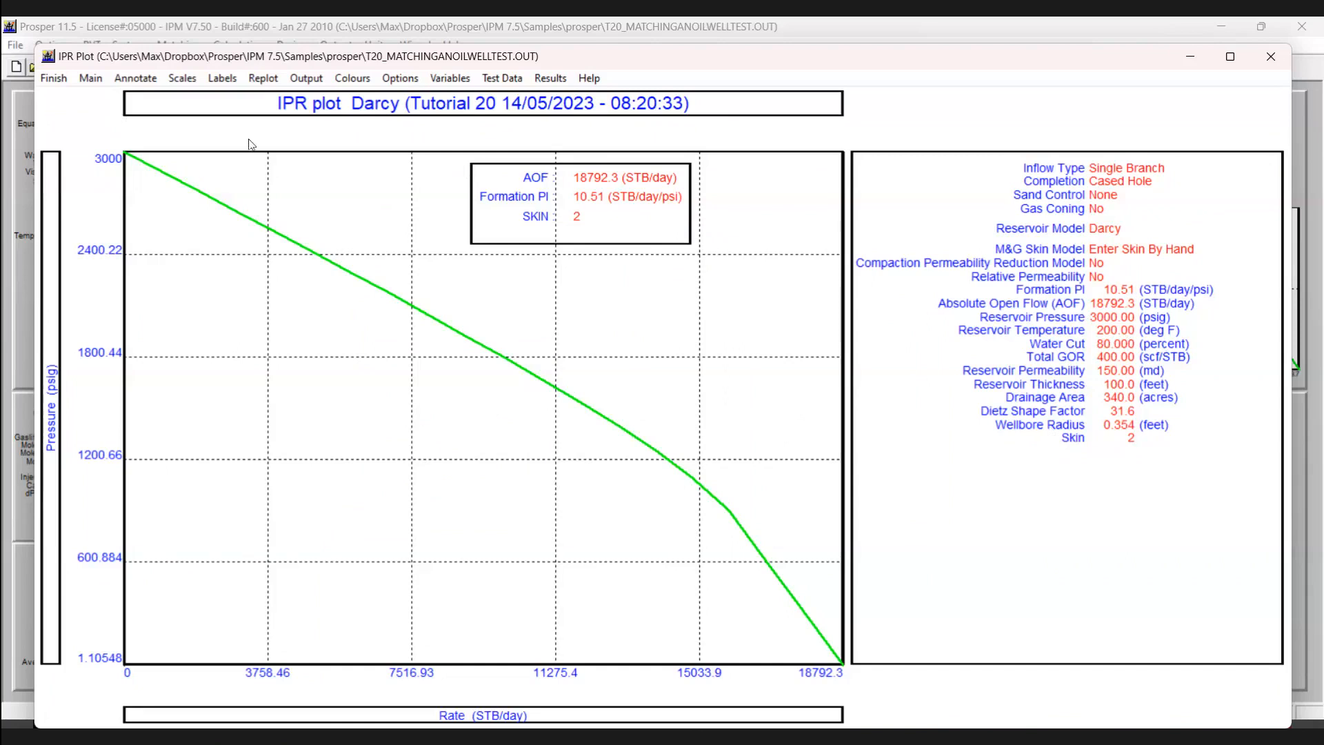
left_click(61, 81)
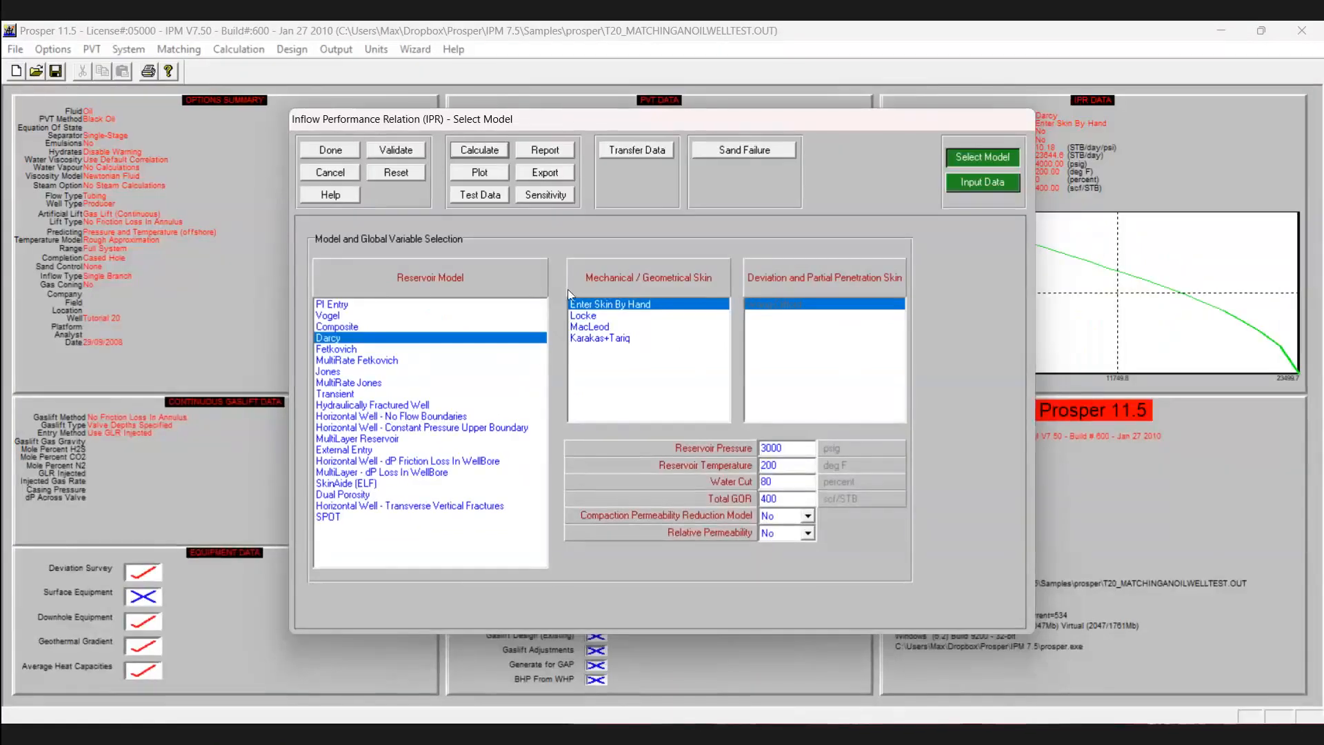
left_click(324, 151)
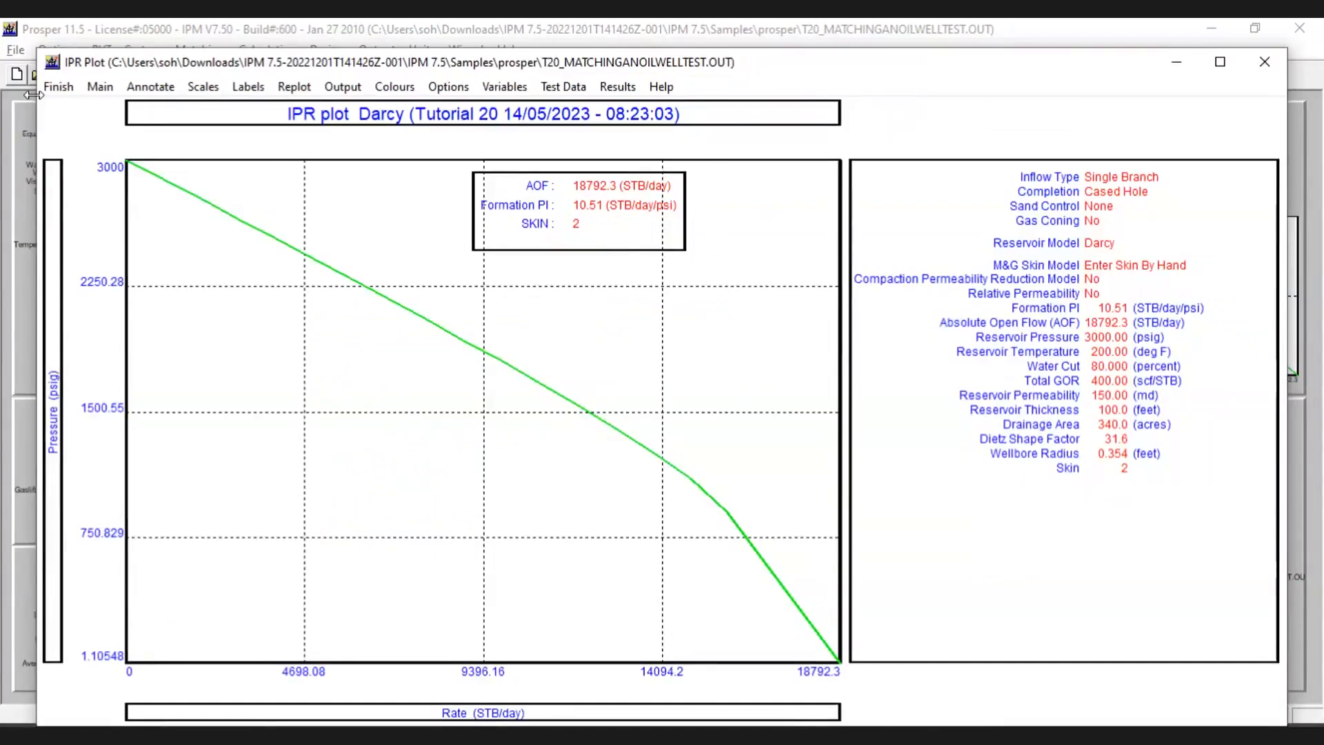
- Change the reservoir pressure to 4000 psig and water cut to 0 percent, and recalculate the IPR for comparison
left_click(59, 87)
double_click(786, 458)
type("4000")
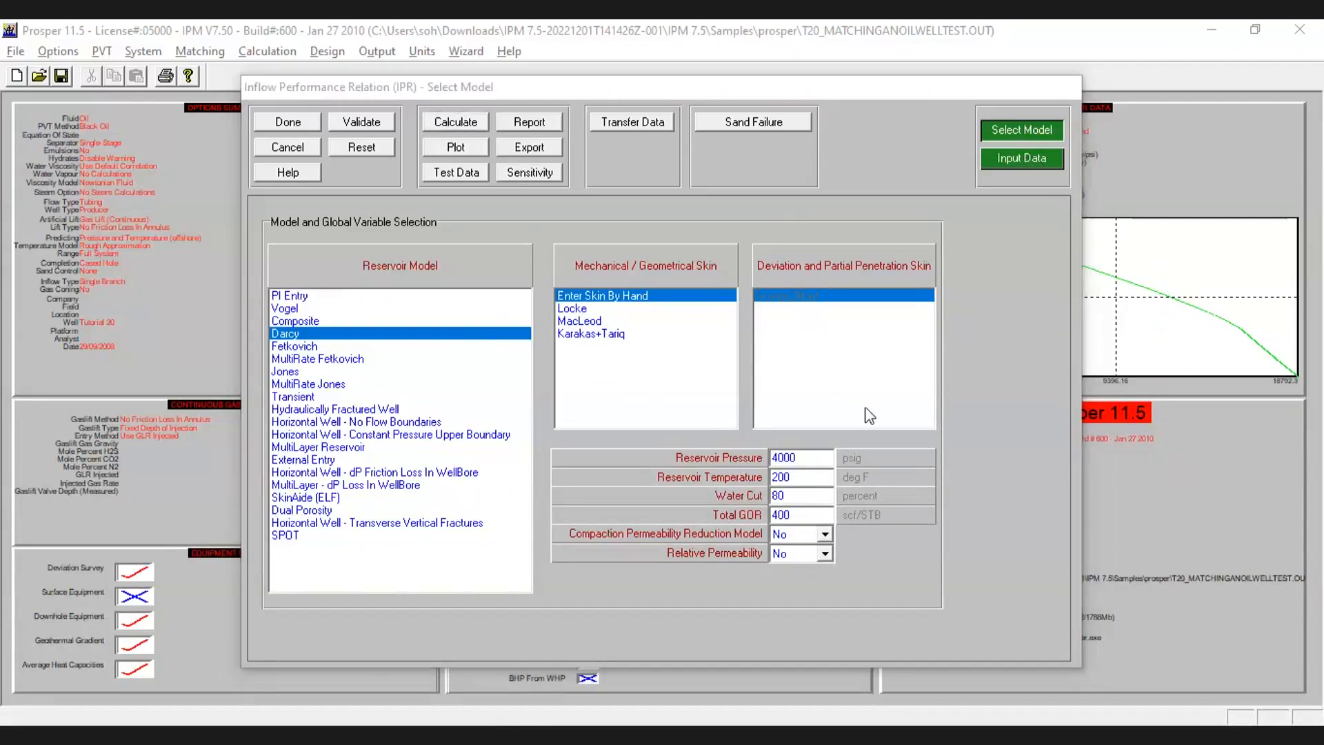
left_click(817, 502)
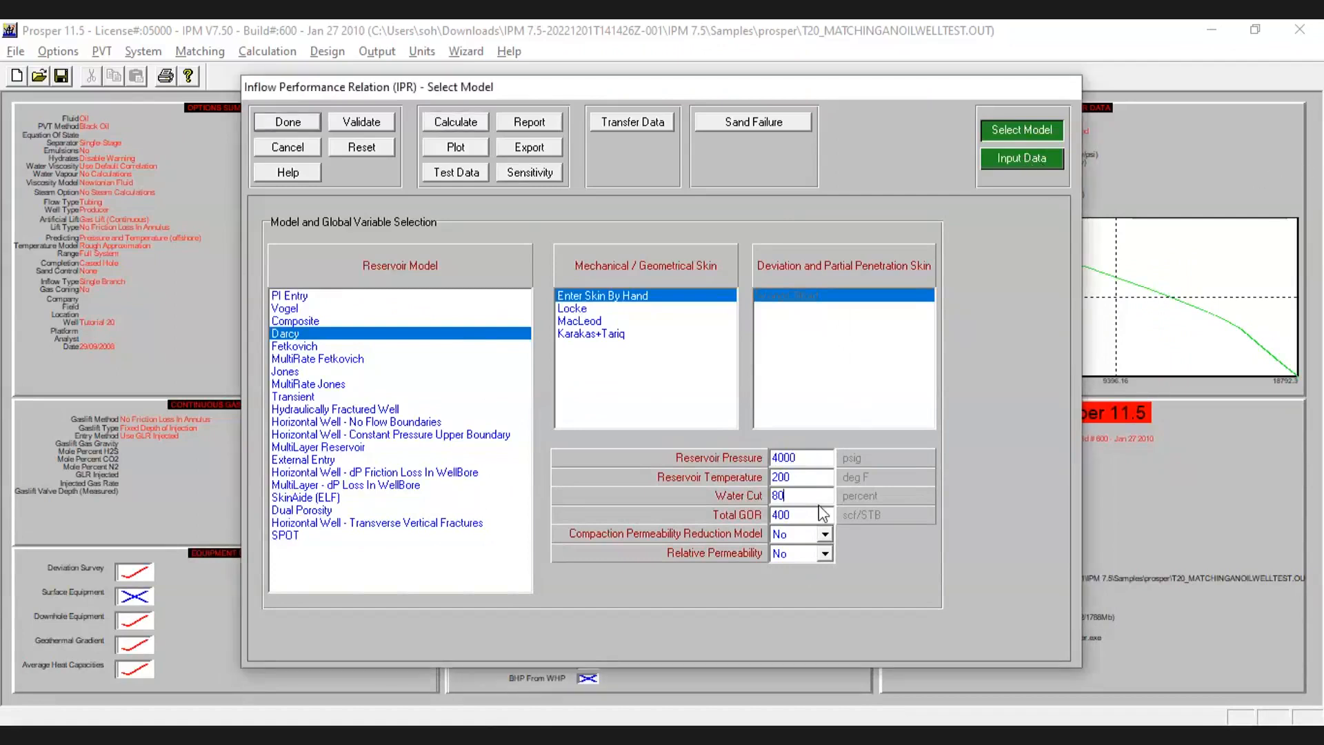
double_click(810, 495)
type("0")
left_click(461, 147)
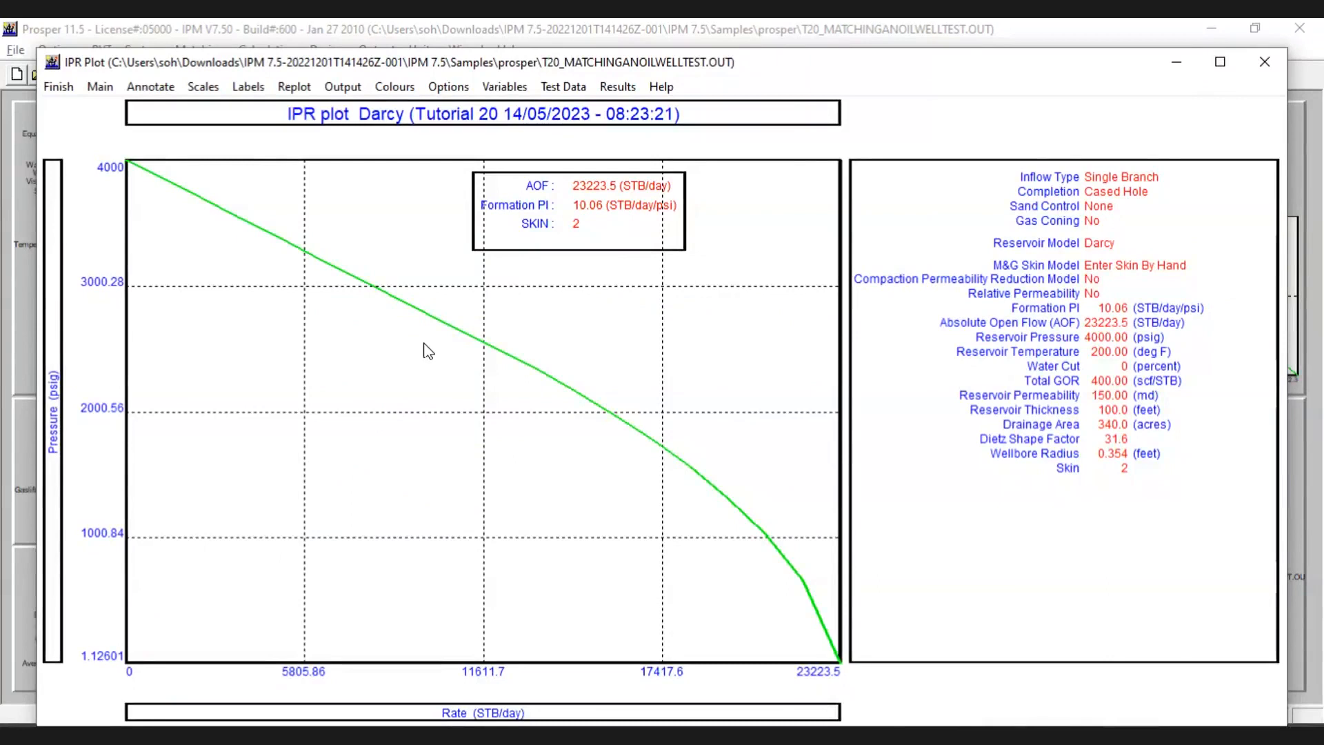
left_click(57, 88)
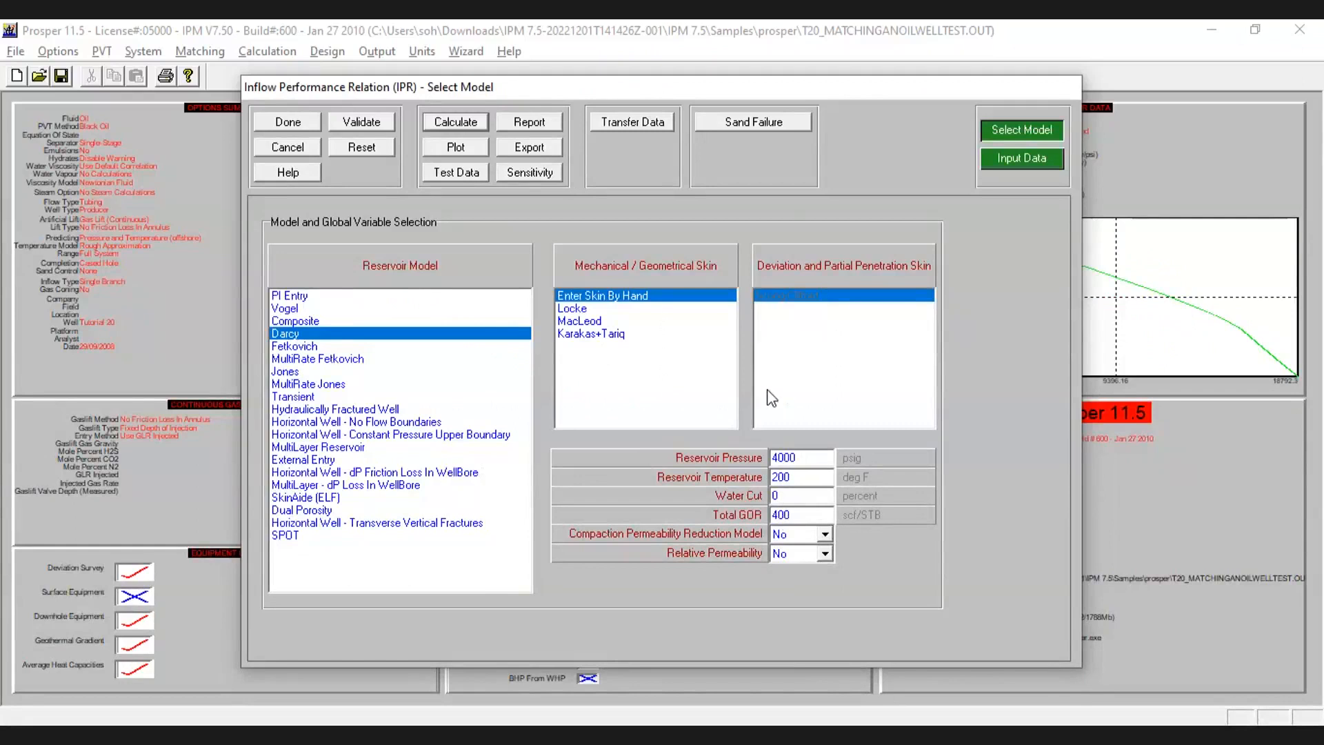
- Return the reservoir pressure to 3000 psig and water cut to 80 percent, and recalculate the IPR curve
double_click(802, 458)
type("3000")
key("Tab")
key("Tab")
type("80")
left_click(465, 121)
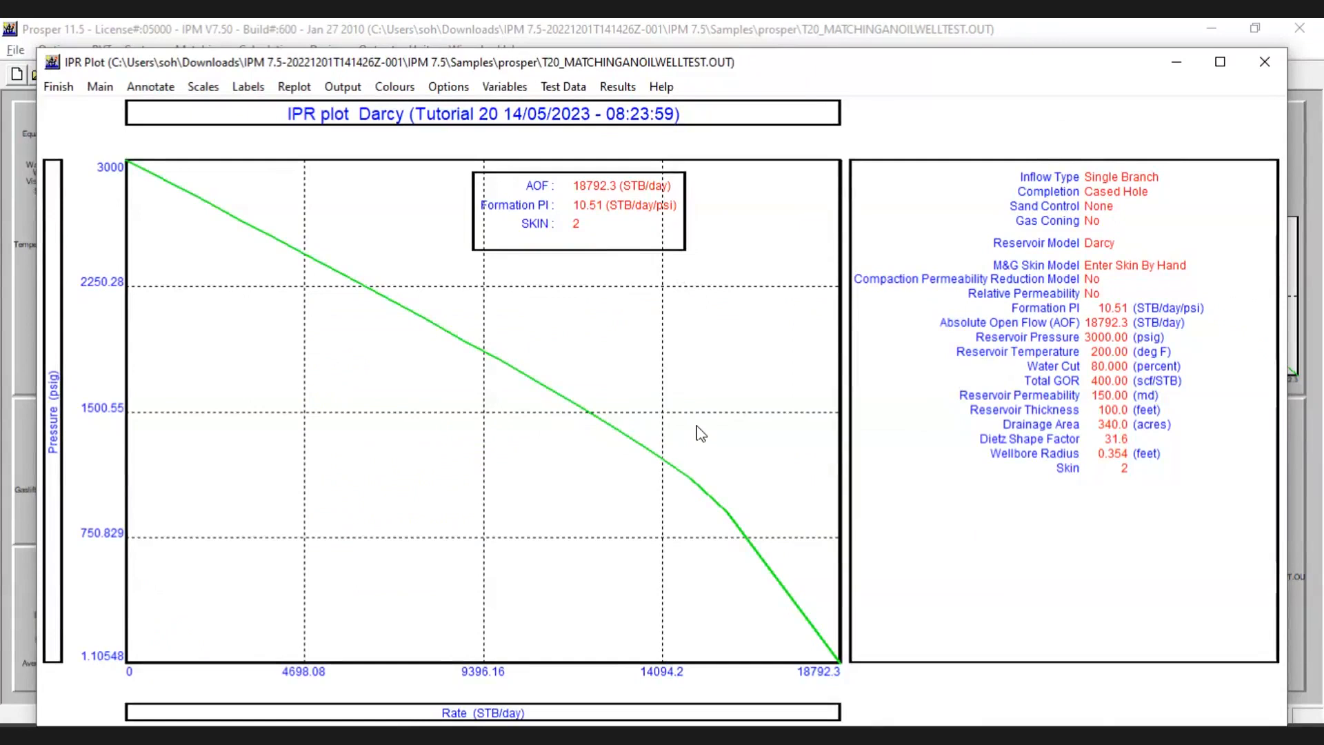
left_click(64, 88)
- Set the reservoir pressure back to 4000 psig with 0 percent water cut and calculate the IPR plot again
double_click(785, 458)
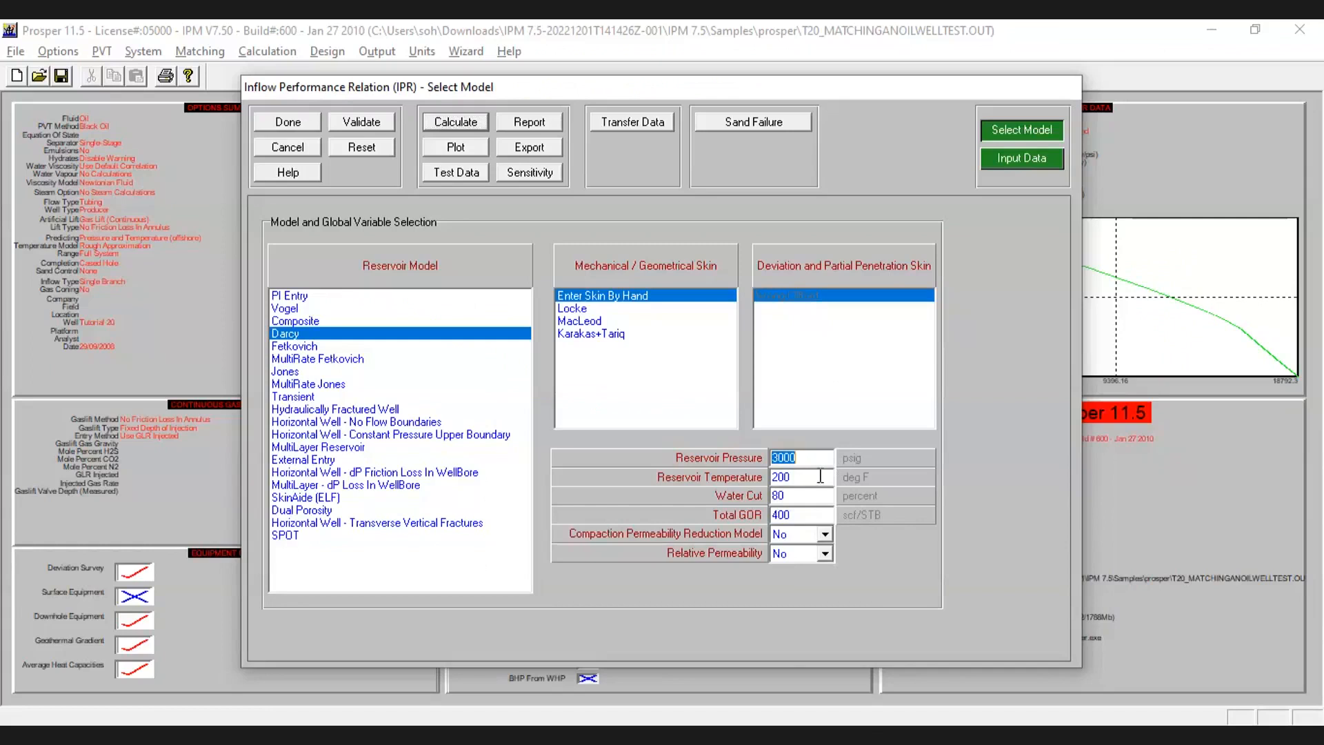
type("4000")
left_click(803, 496)
key("BackSpace")
key("BackSpace")
type("0")
left_click(466, 128)
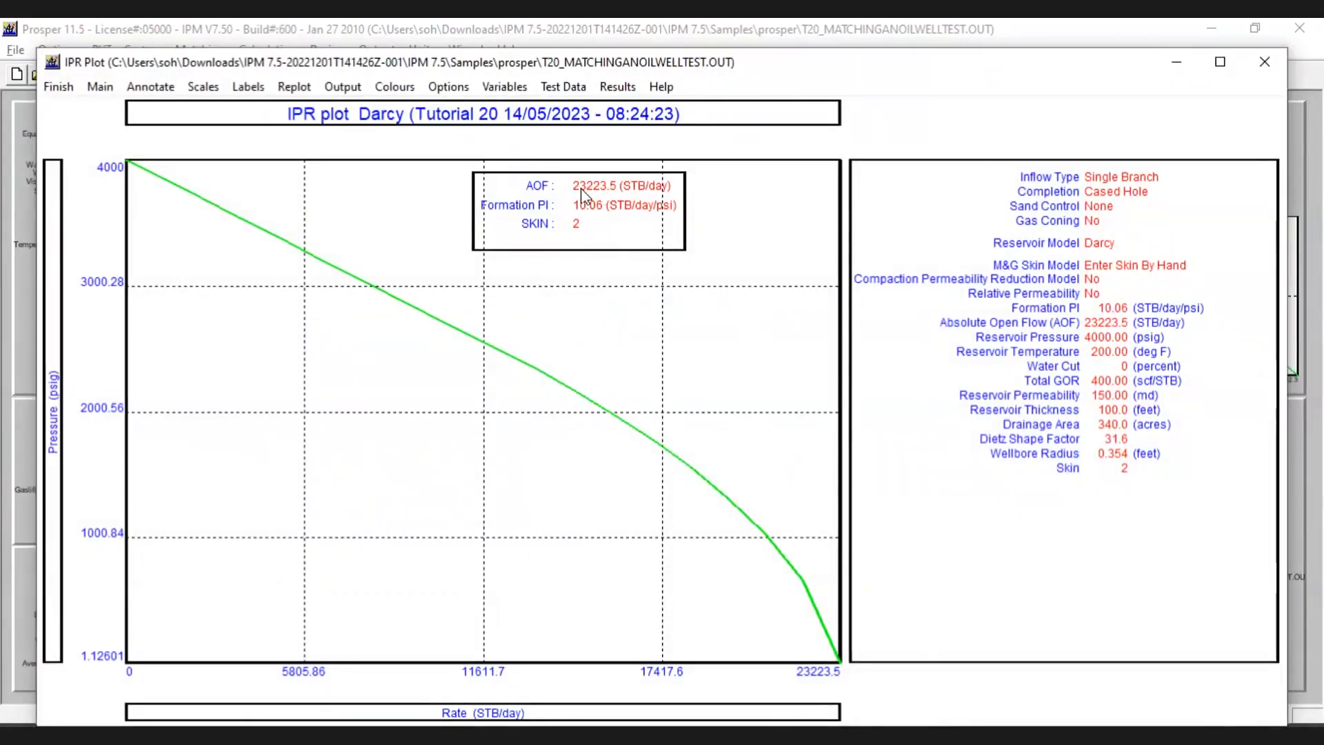
- Restore the reservoir pressure to 3000 psig and the water cut to 80 percent, and recalculate the IPR
left_click(58, 87)
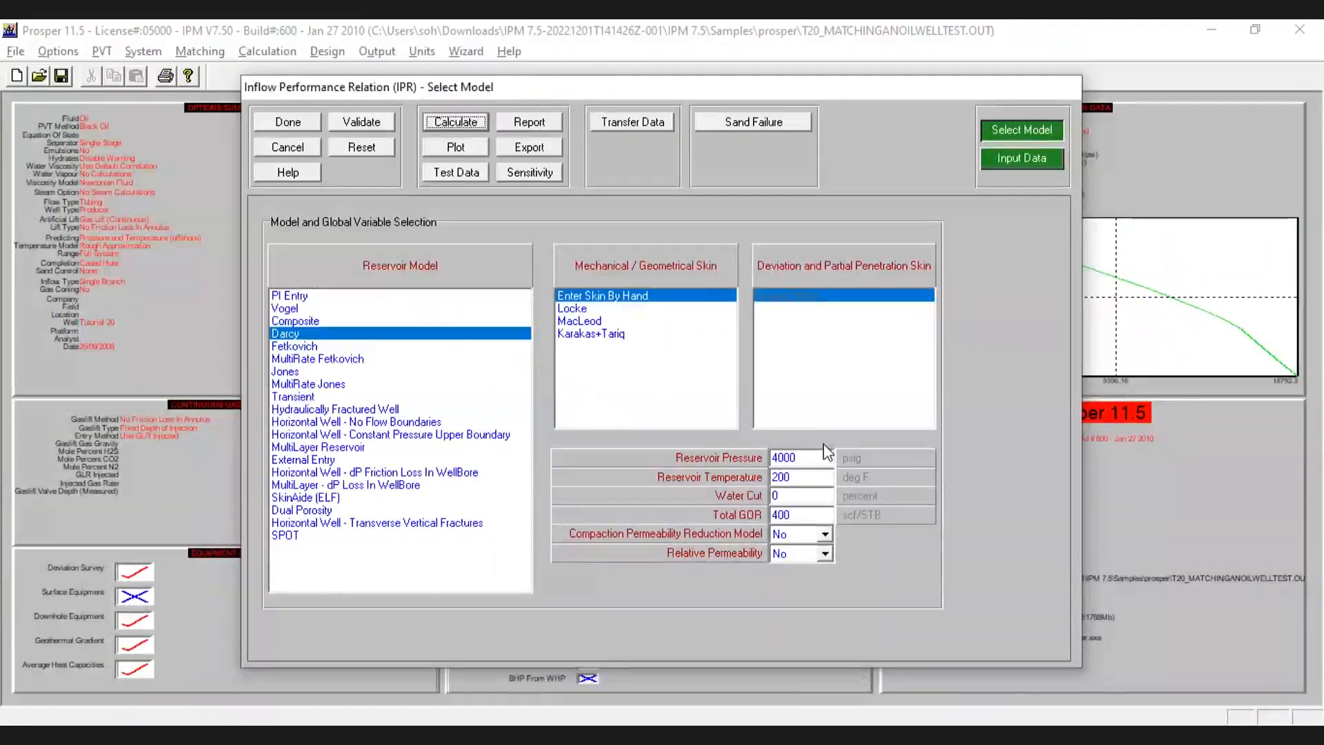
double_click(819, 455)
type("3000")
left_click(817, 491)
type("98")
key("BackSpace")
key("BackSpace")
type("8")
left_click(460, 125)
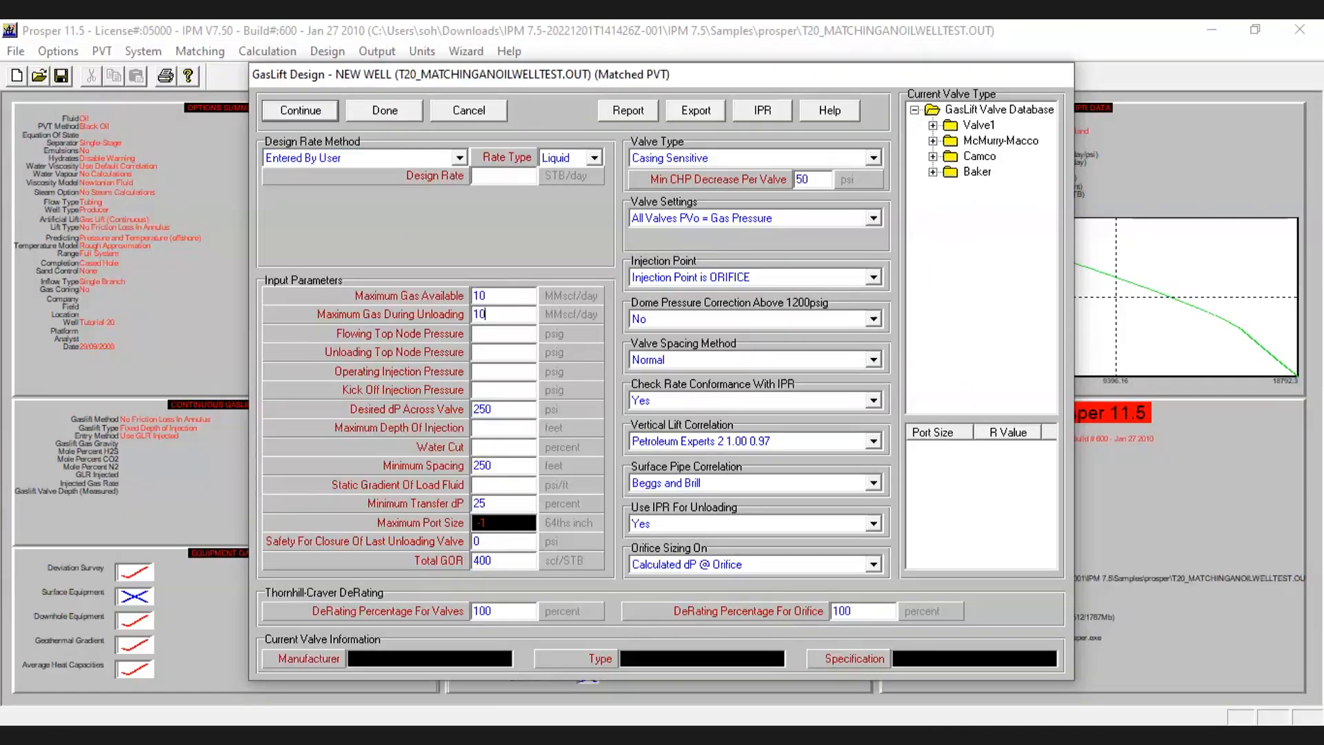
- Set the design rate method to Calculated From Max Production with a maximum liquid rate of 30000 STB/day
left_click(461, 159)
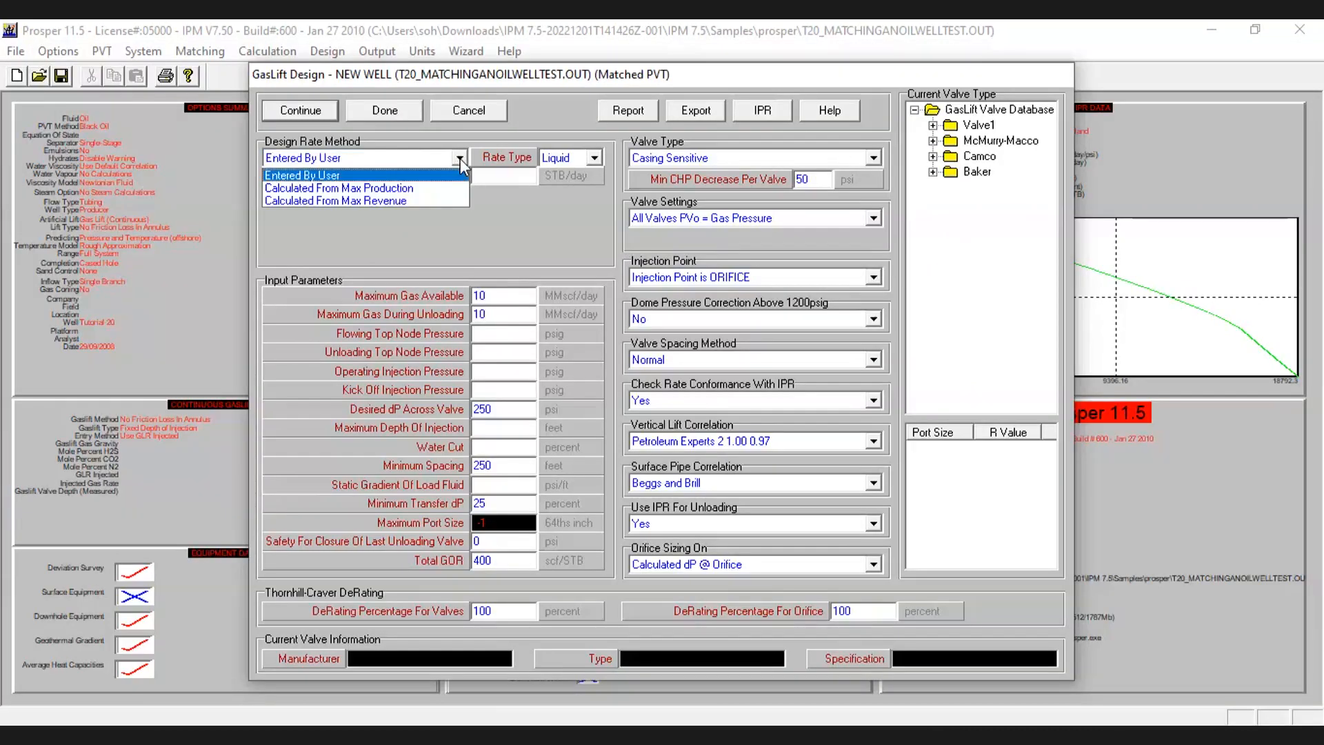
left_click(434, 191)
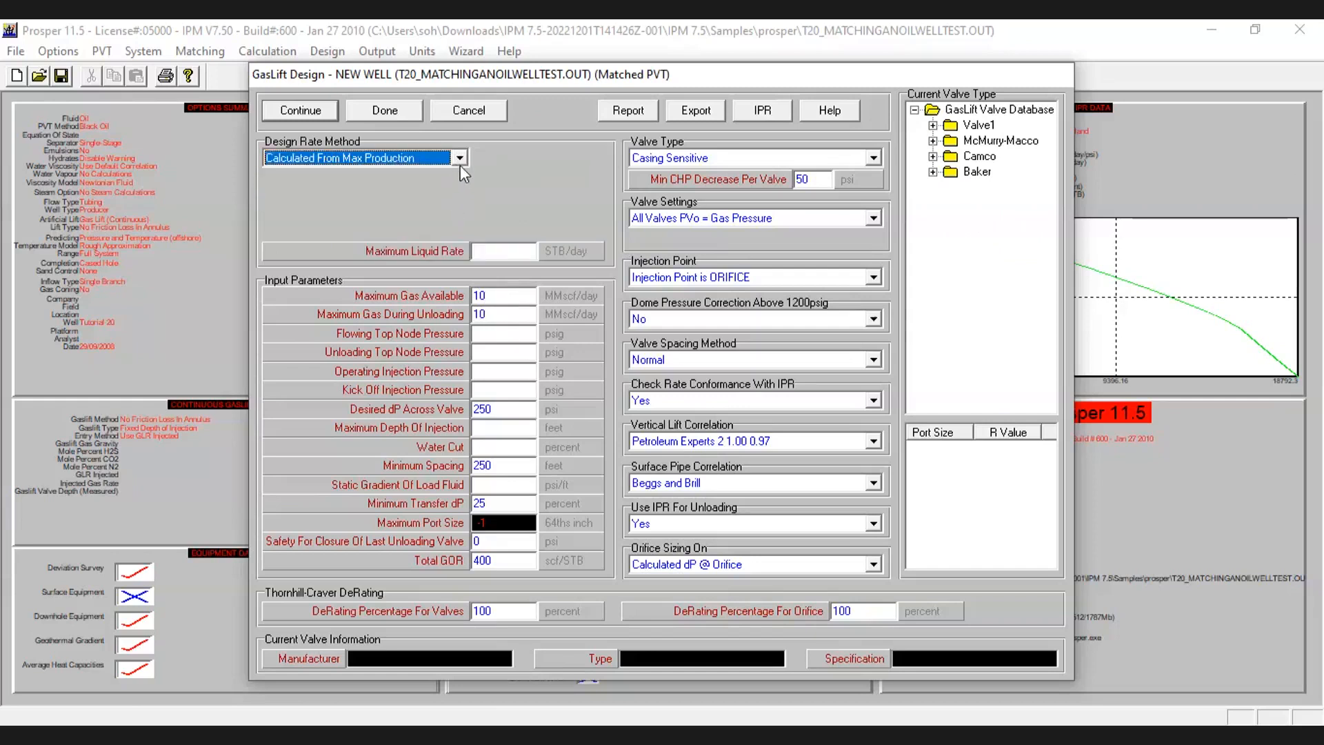
left_click(494, 252)
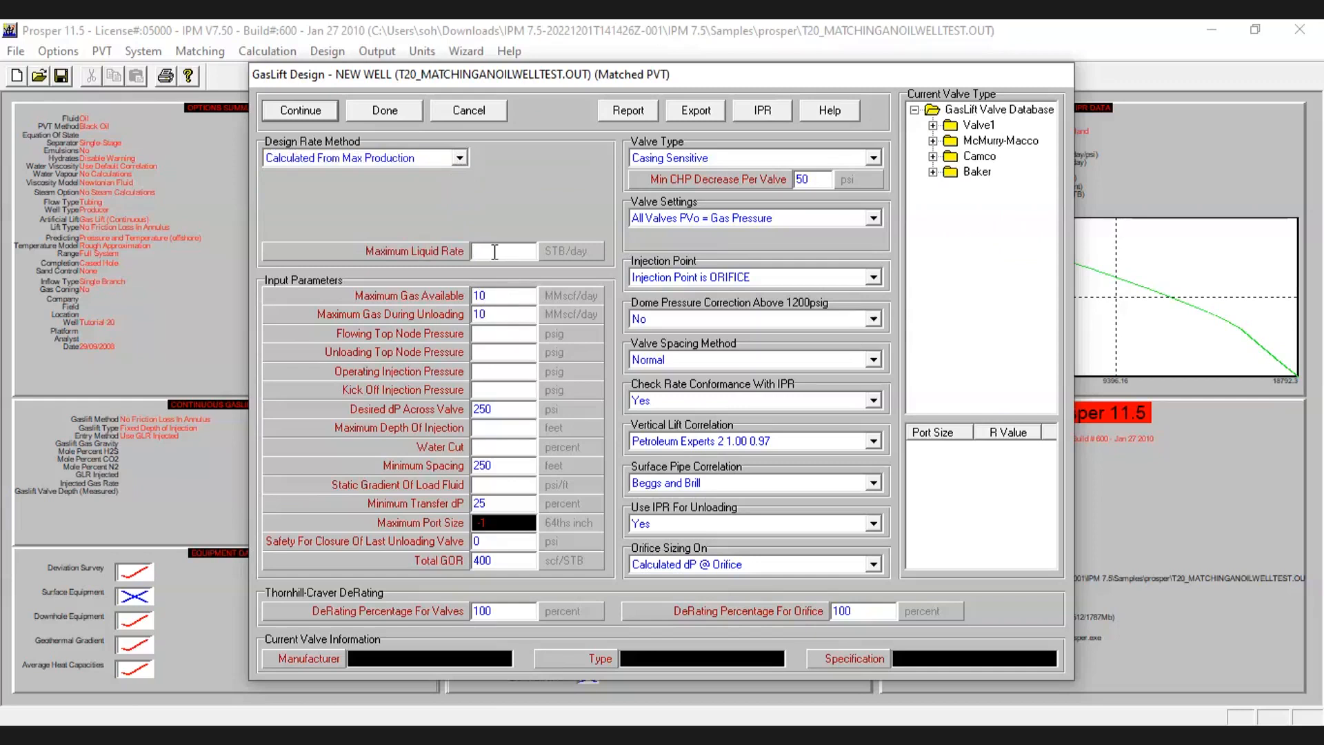
type("30000")
- Set both top node pressures to 200 psig, operating and kick-off injection pressures to 1500 psig, and desired dP across valve to 50 psi
left_click(486, 333)
type("200")
key("Tab")
type("200")
key("Tab")
type("1500")
key("Tab")
type("1500")
key("Tab")
type("50")
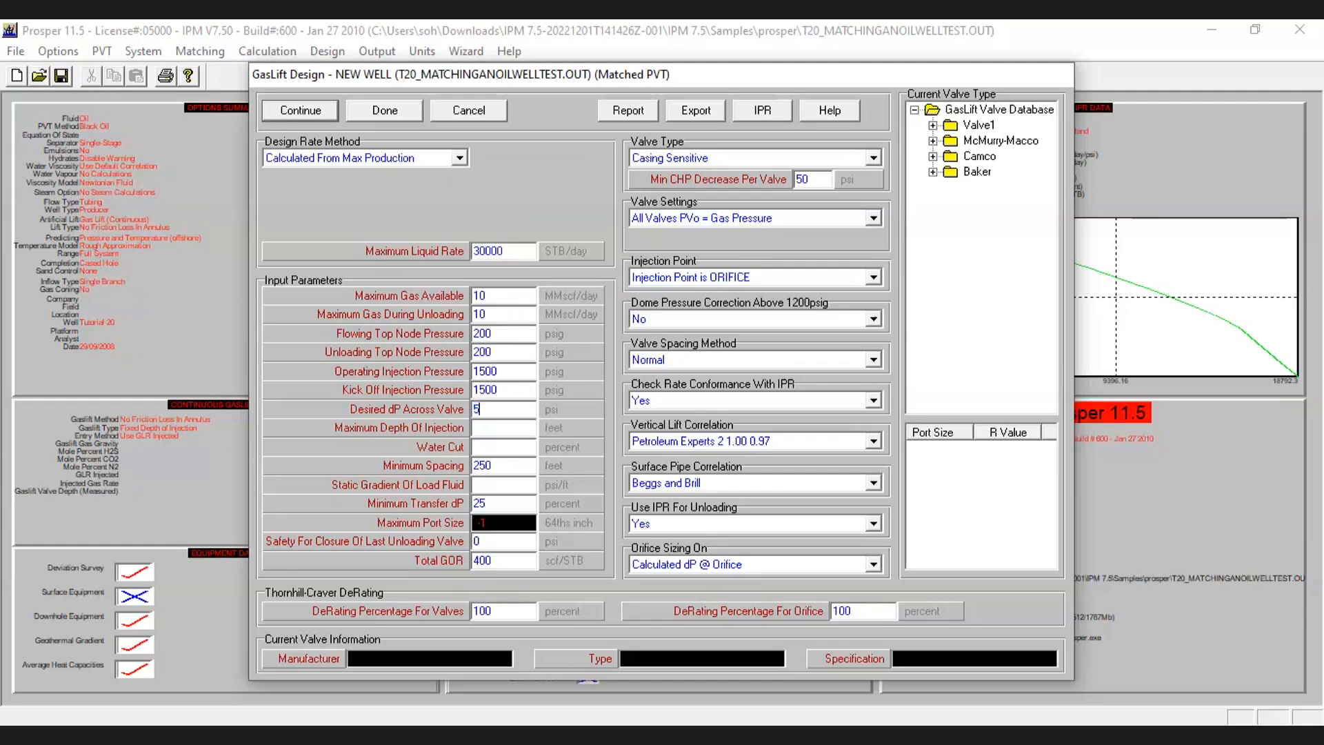
- Set the maximum depth of injection to 7500 feet and the gas lift design water cut to 80 percent
key("Tab")
type("5")
key("BackSpace")
type("7500")
key("Tab")
type("80")
key("Tab")
key("Tab")
- Set the load fluid gradient to 0.46 psi/ft, minimum transfer dP to 25 percent, unloading valve closure safety to 0 psi and total GOR to 400 scf/STB
type("0.46")
key("Tab")
type("25")
key("Tab")
type("0")
key("Tab")
type("400")
key("Tab")
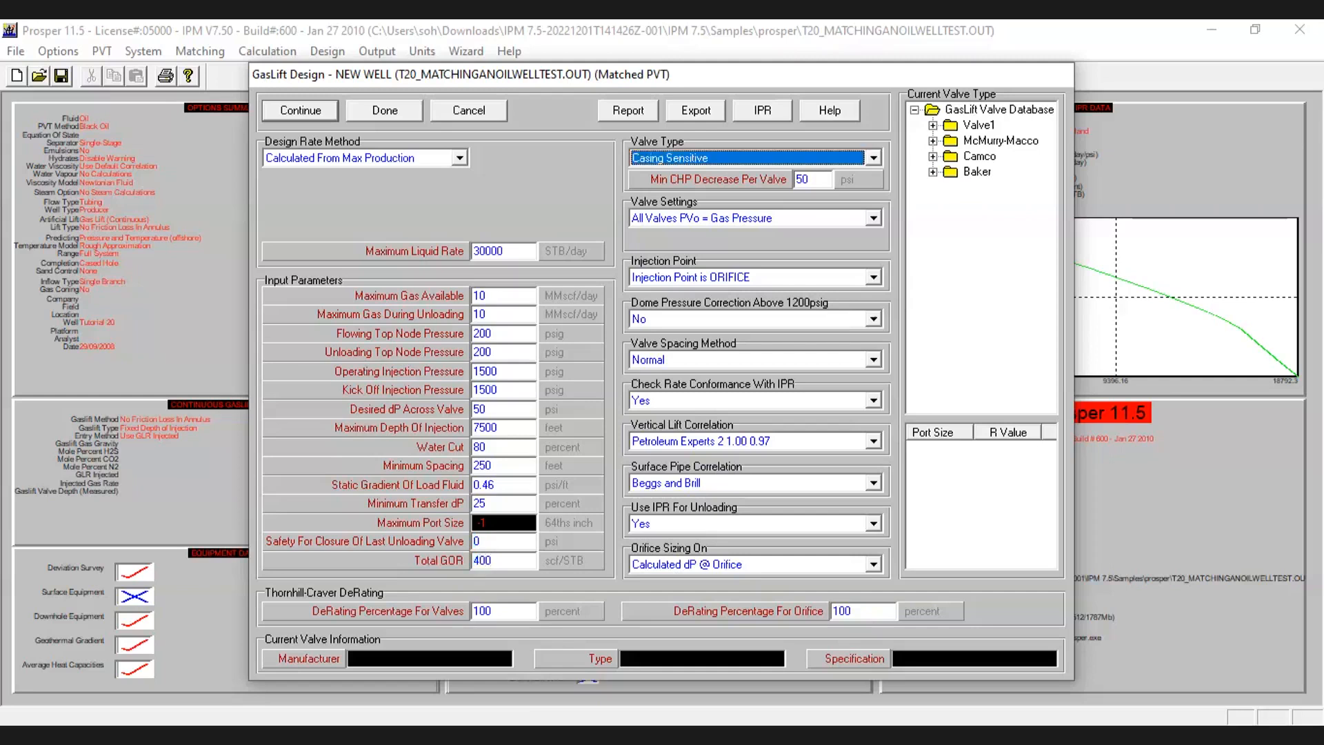
left_click(498, 612)
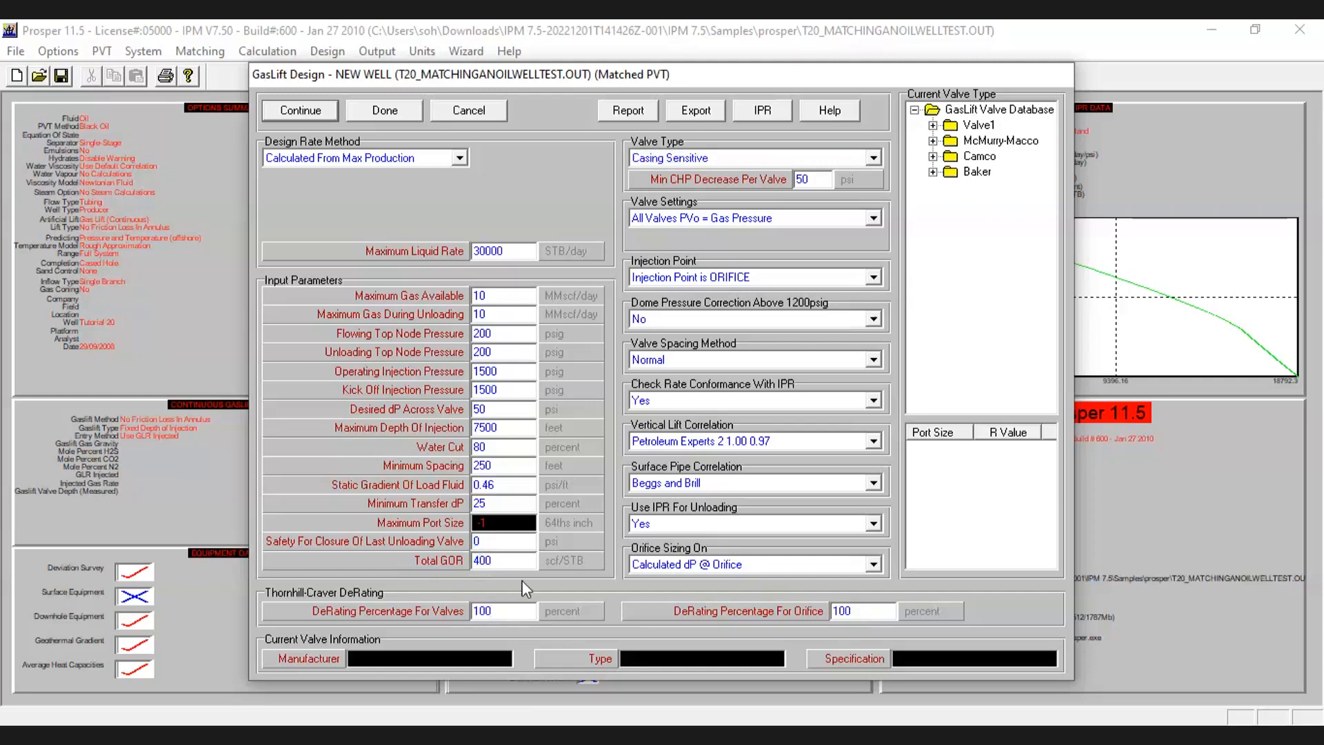
- Use Casing Sensitive valves with All Valves PVo = Gas Pressure, an orifice injection point and no dome pressure correction above 1200 psig
left_click(855, 160)
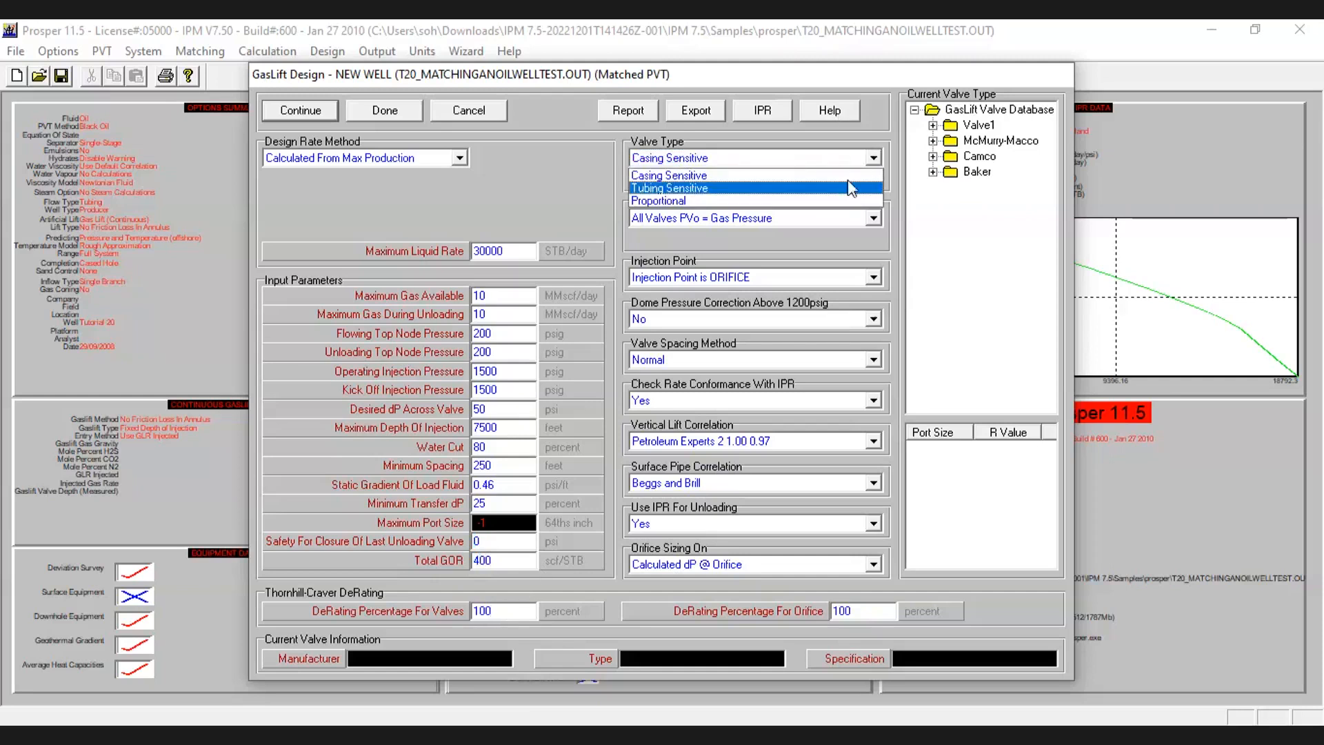
left_click(847, 175)
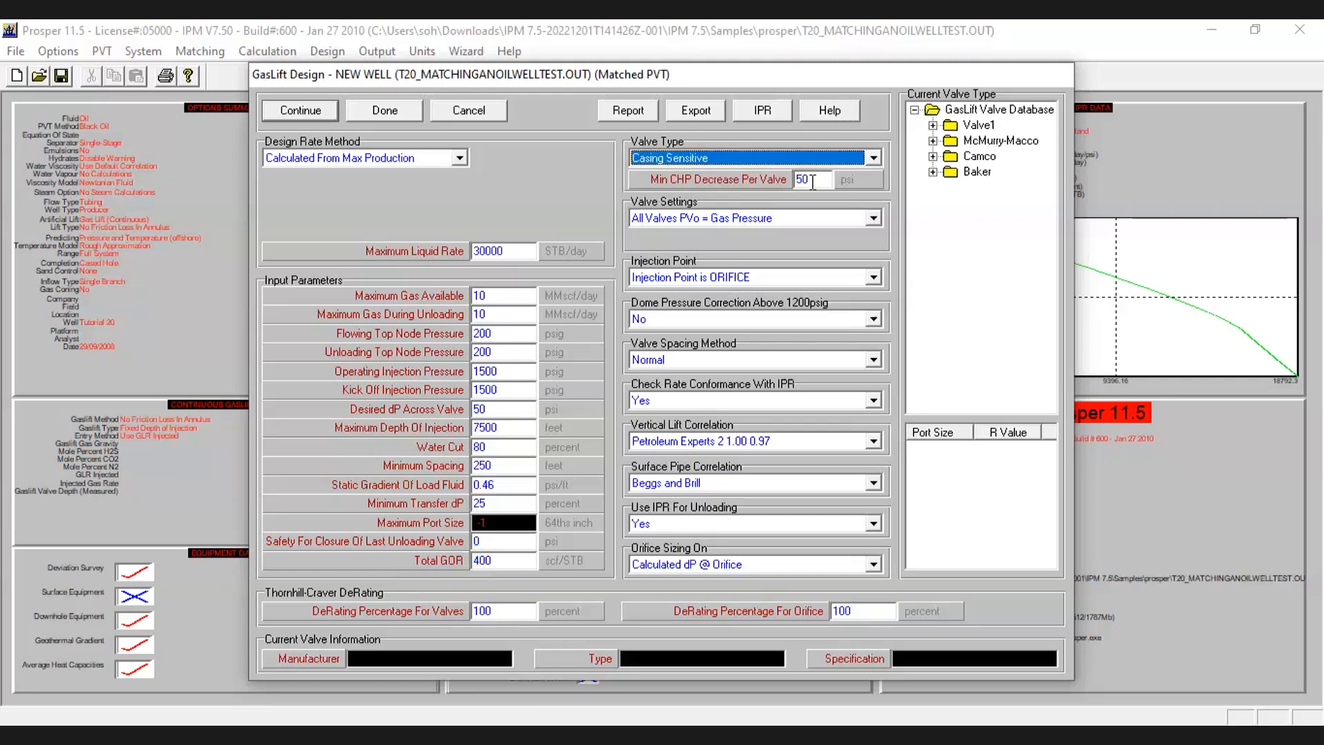
left_click(788, 226)
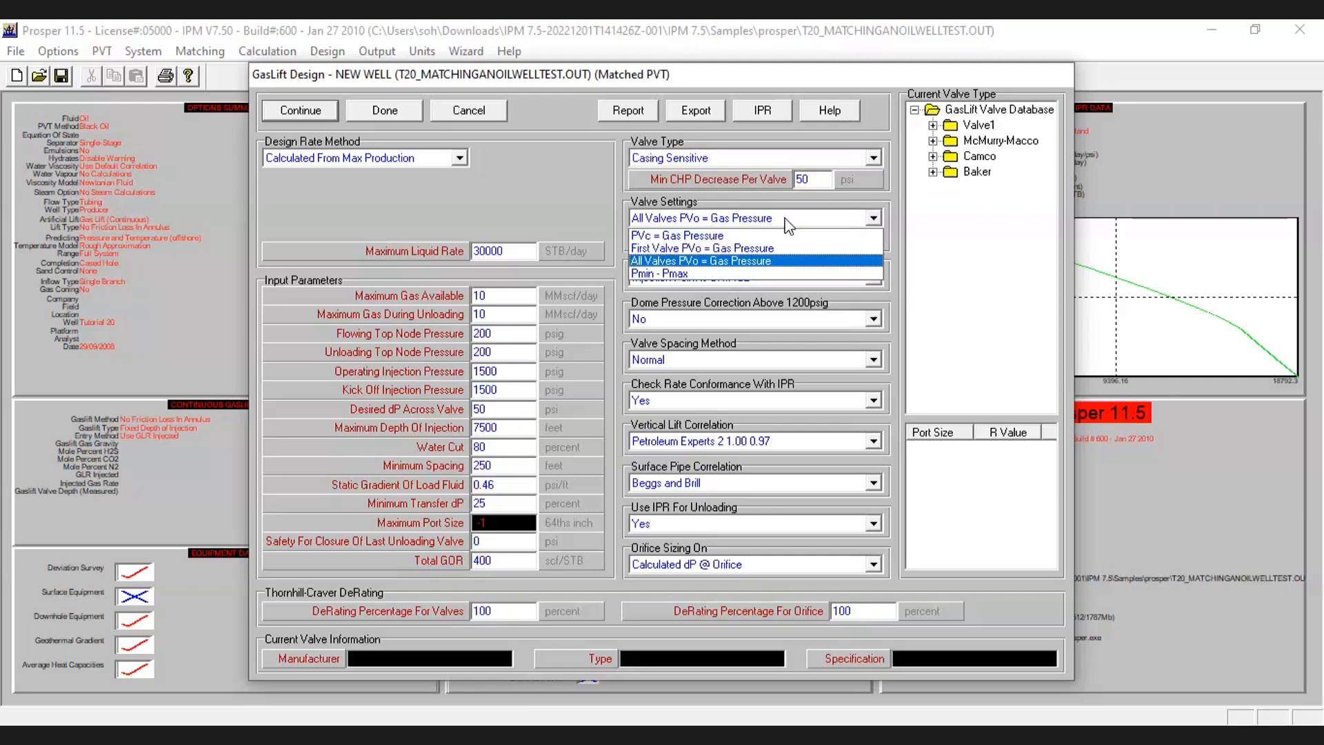
left_click(785, 219)
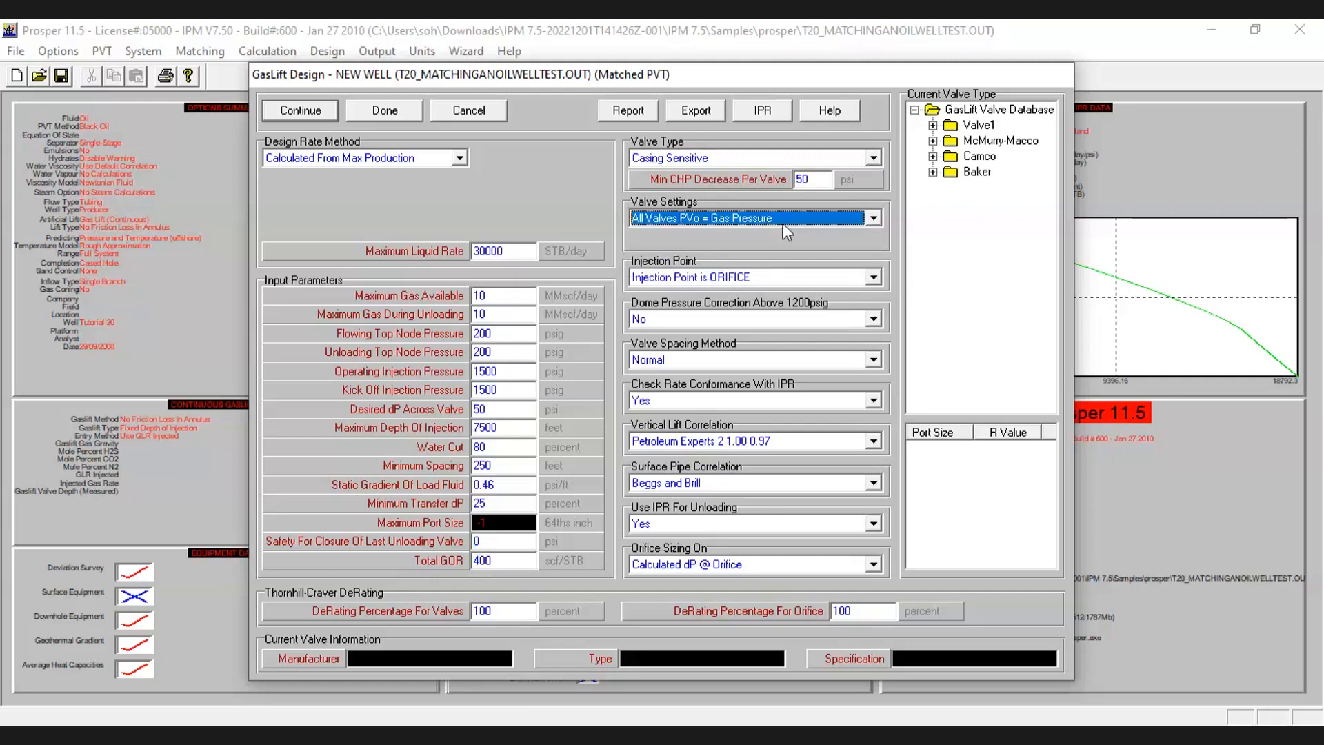
left_click(764, 280)
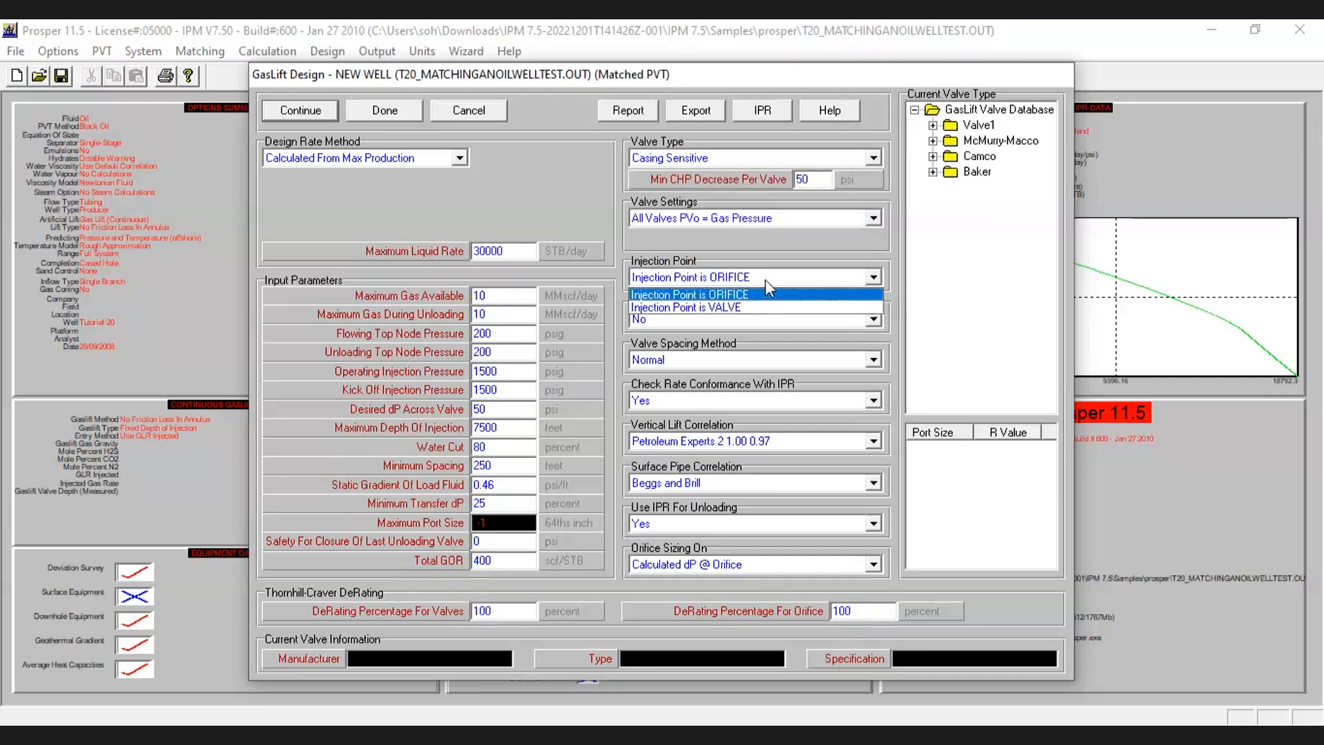
left_click(766, 280)
left_click(759, 326)
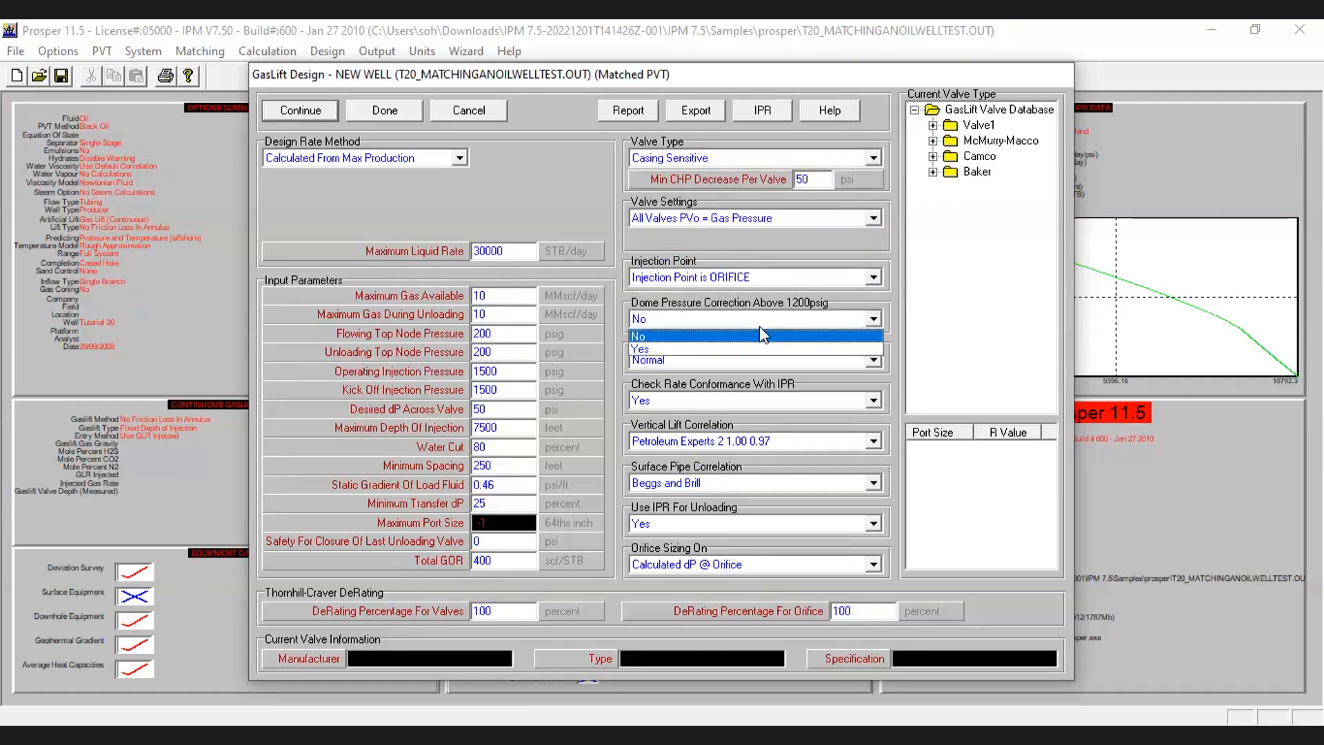
left_click(763, 335)
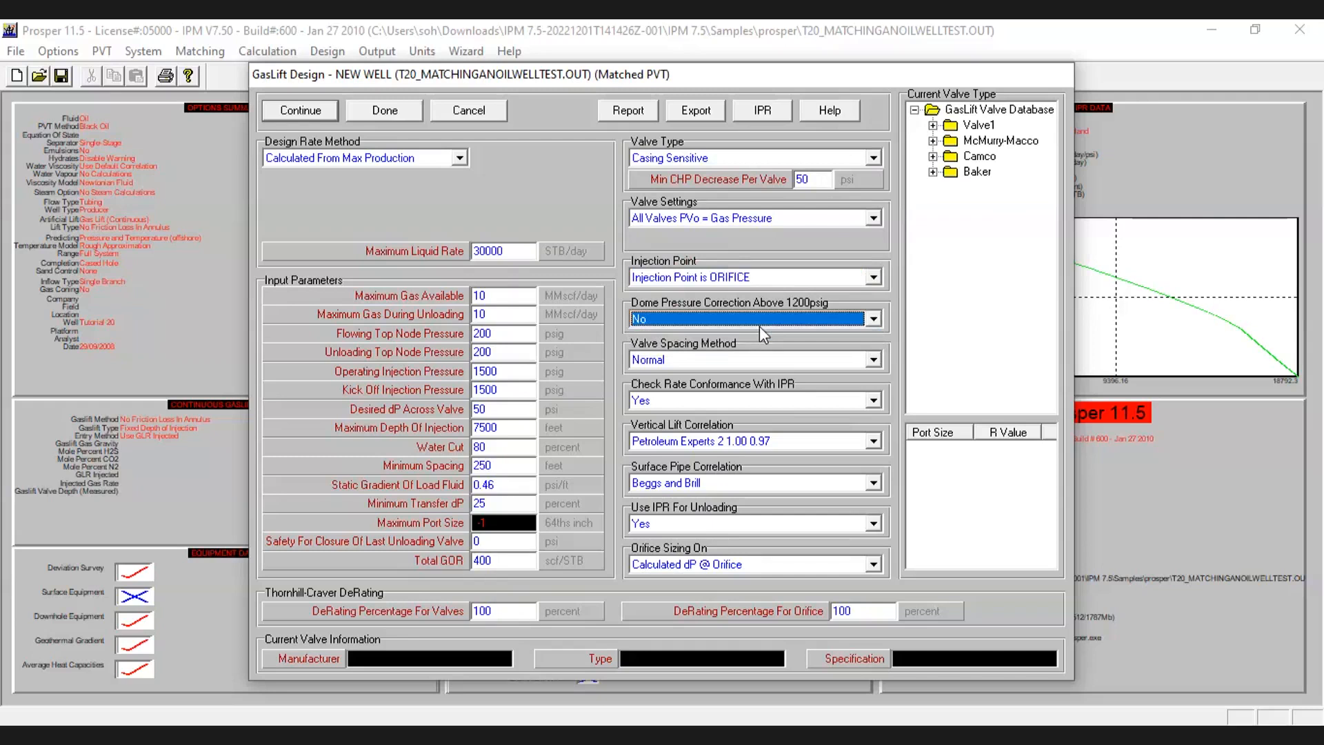
- Review the available vertical lift correlations and select Petroleum Experts 2 1.00 0.97 for the design
left_click(742, 447)
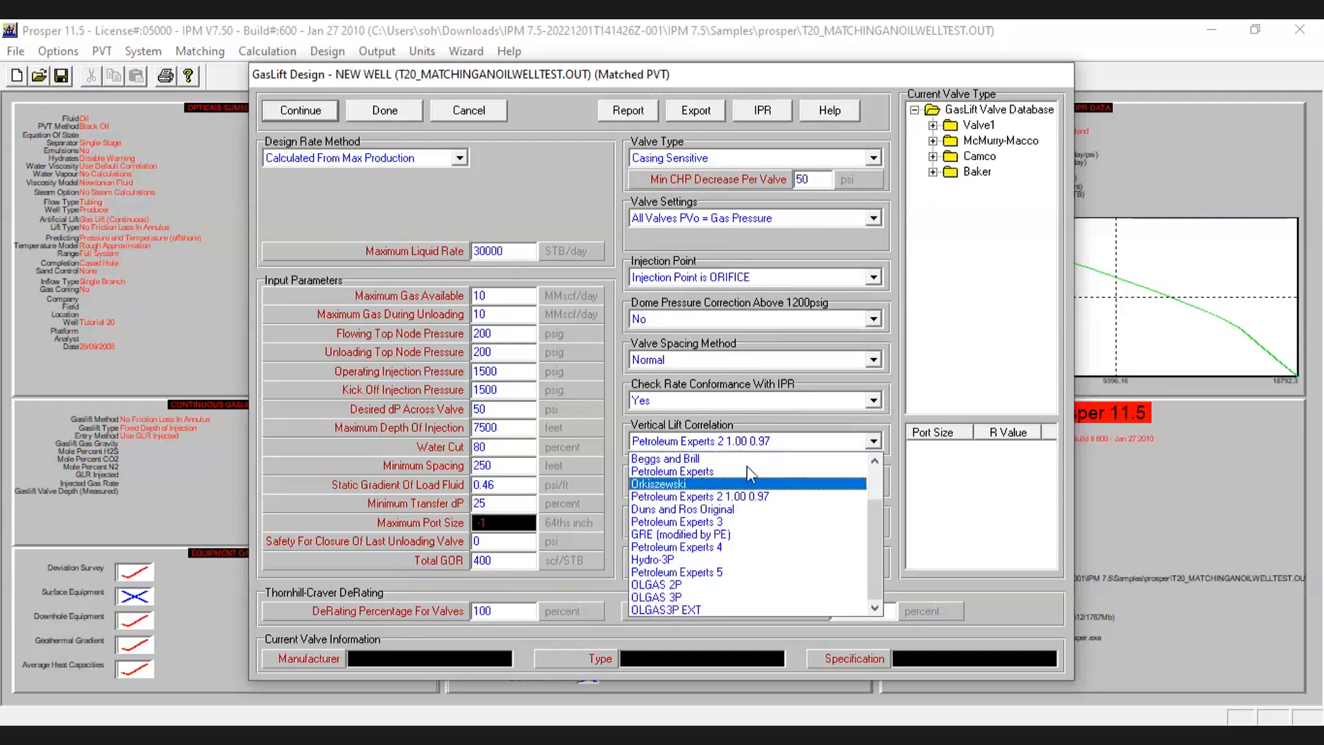
key("Up")
key("Up")
key("Up")
key("Up")
key("Up")
key("Up")
key("Up")
key("Up")
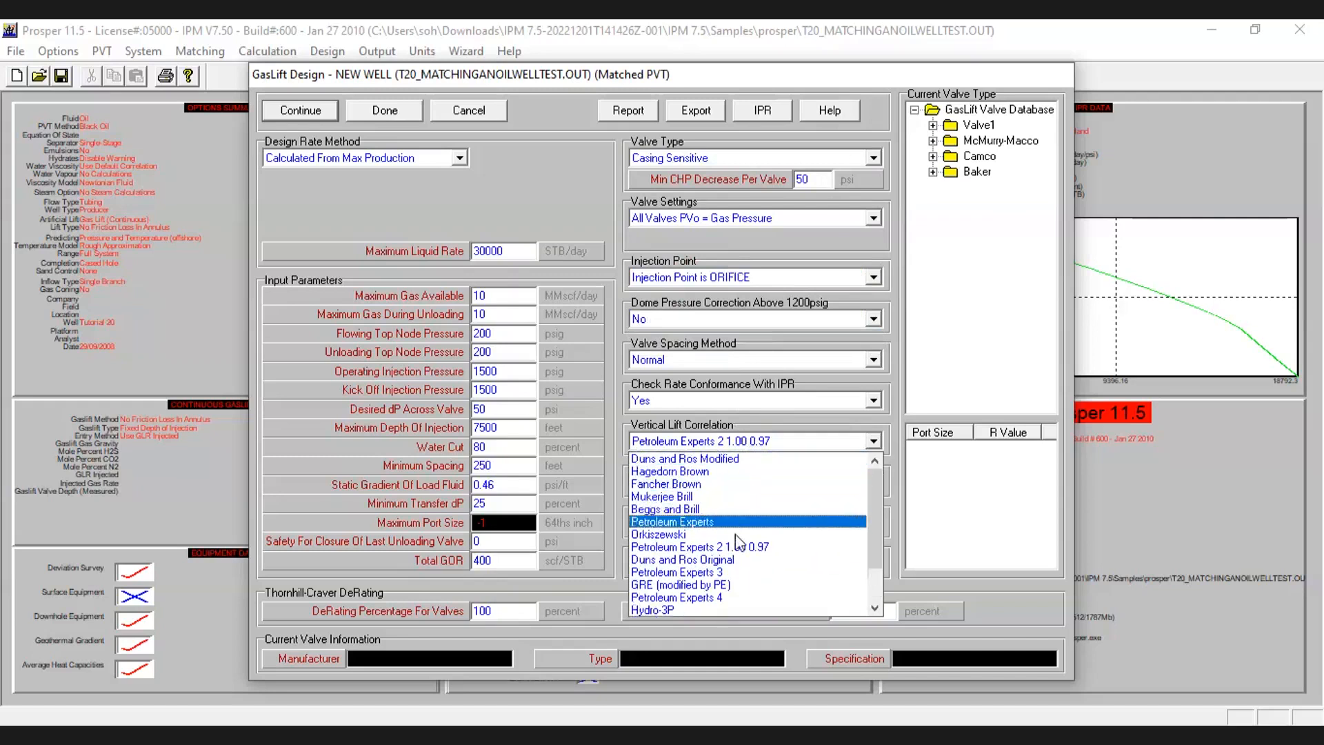
left_click(845, 439)
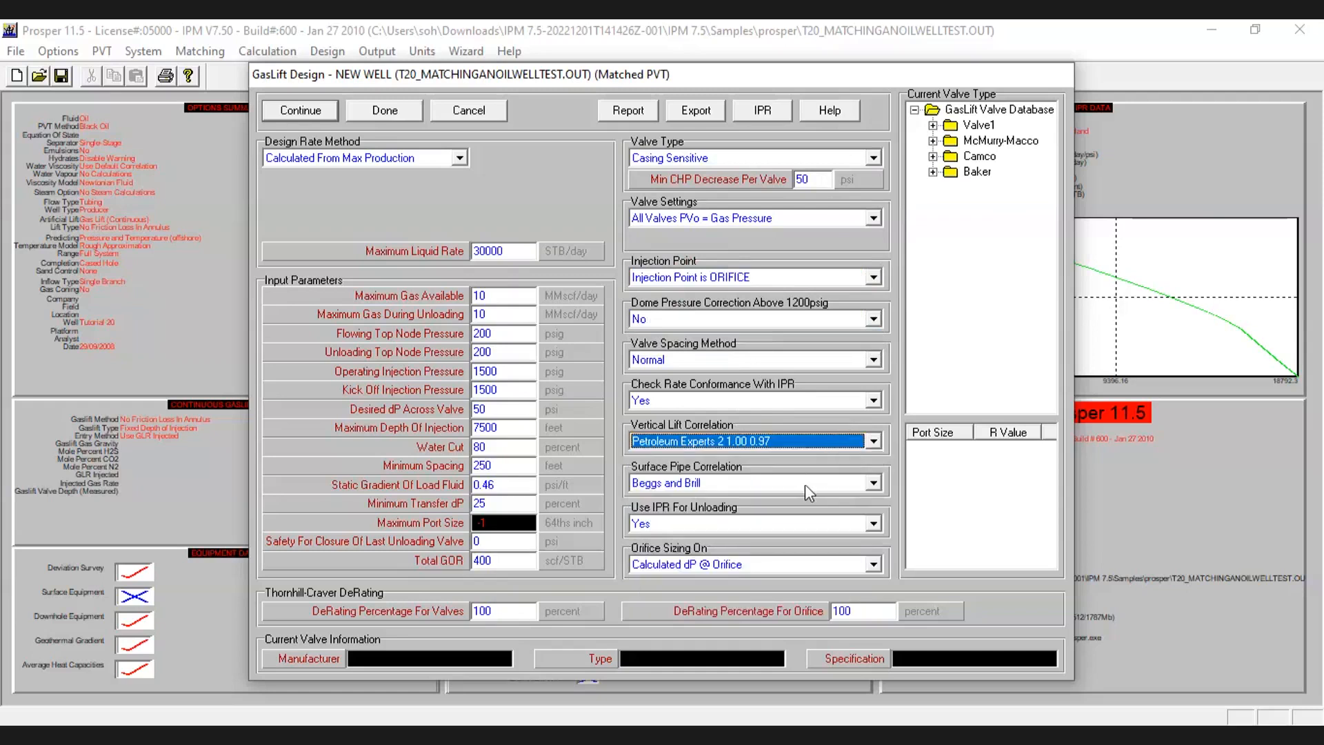
scroll(788, 530, "down", 1)
scroll(772, 521, "up", 1)
left_click(783, 444)
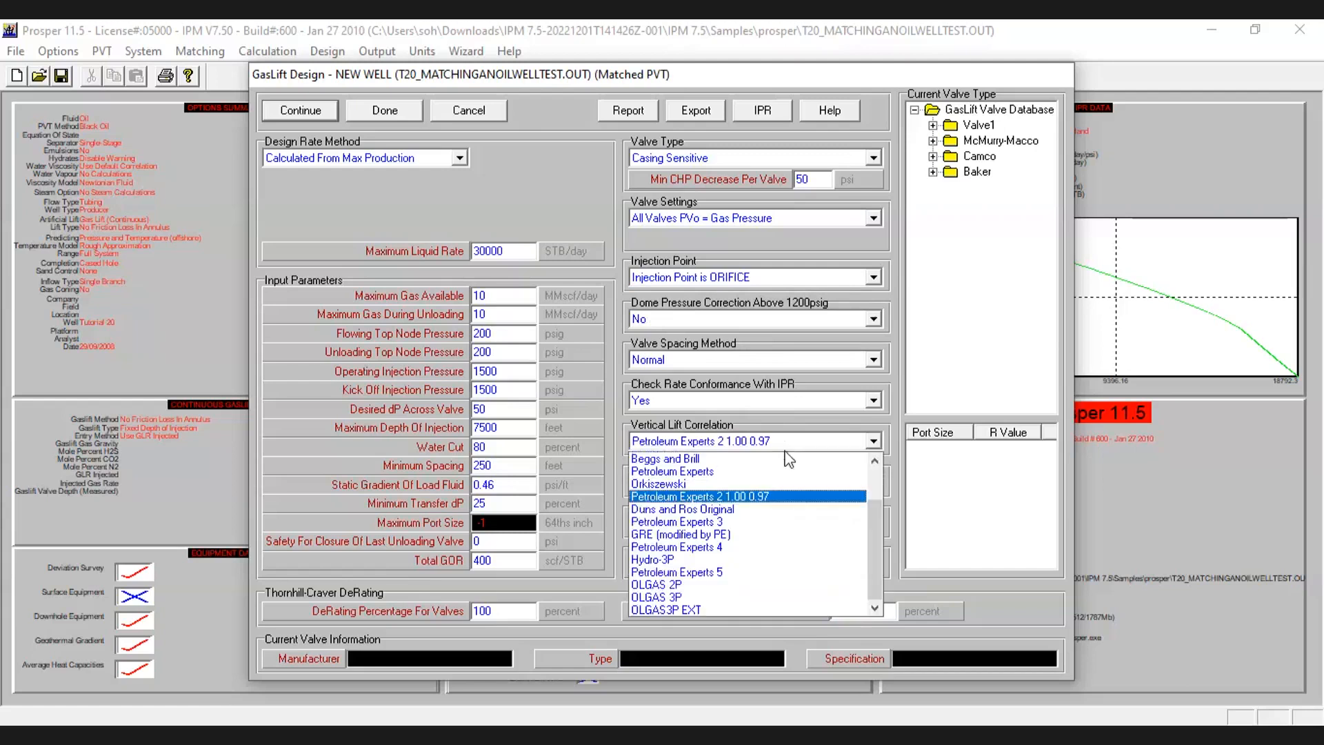
left_click(778, 499)
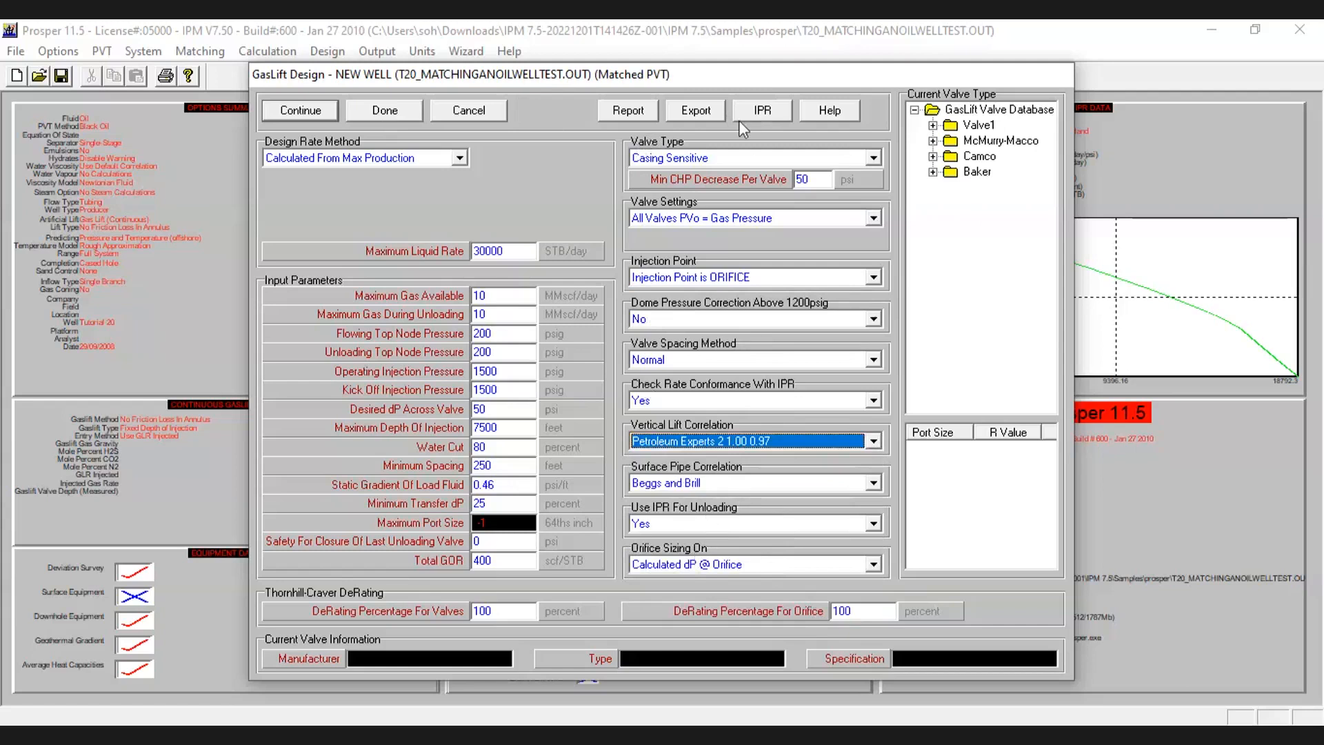
- Choose the Camco R-20 Normal valve from the gas lift valve database
left_click(933, 156)
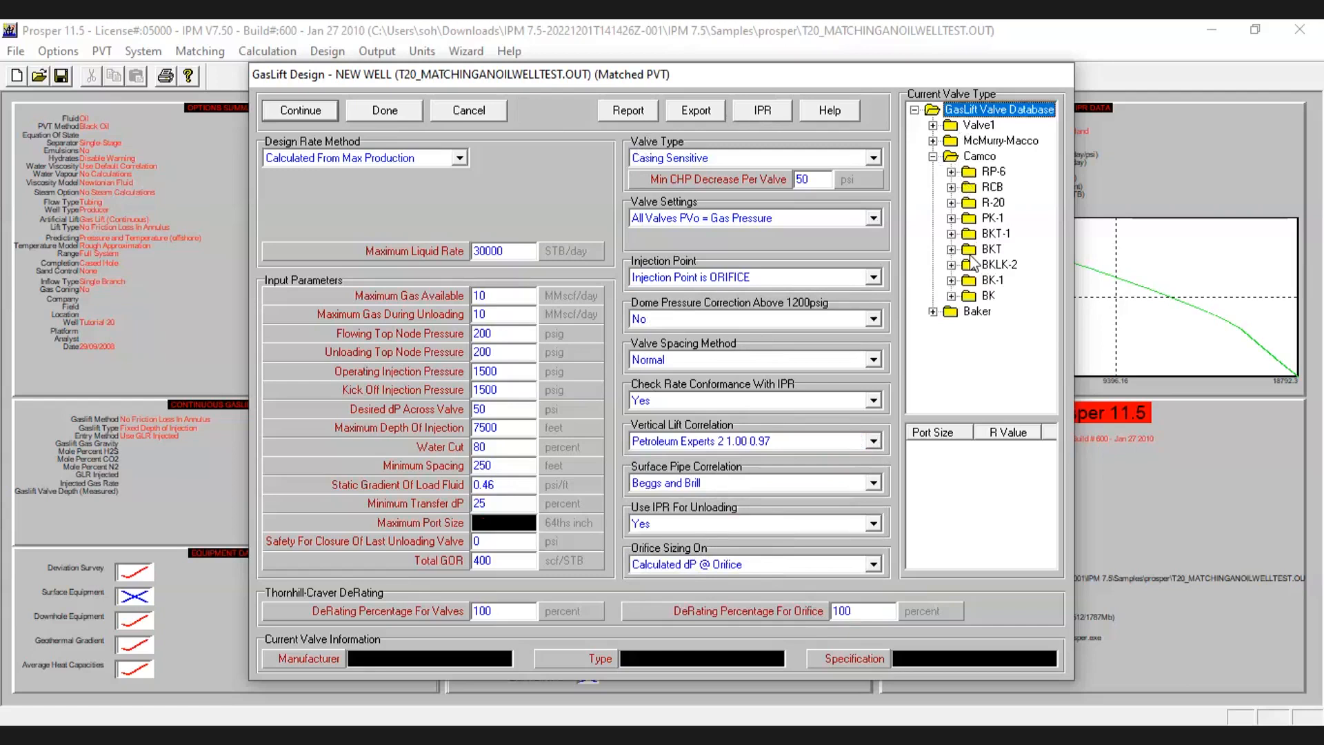
left_click(952, 203)
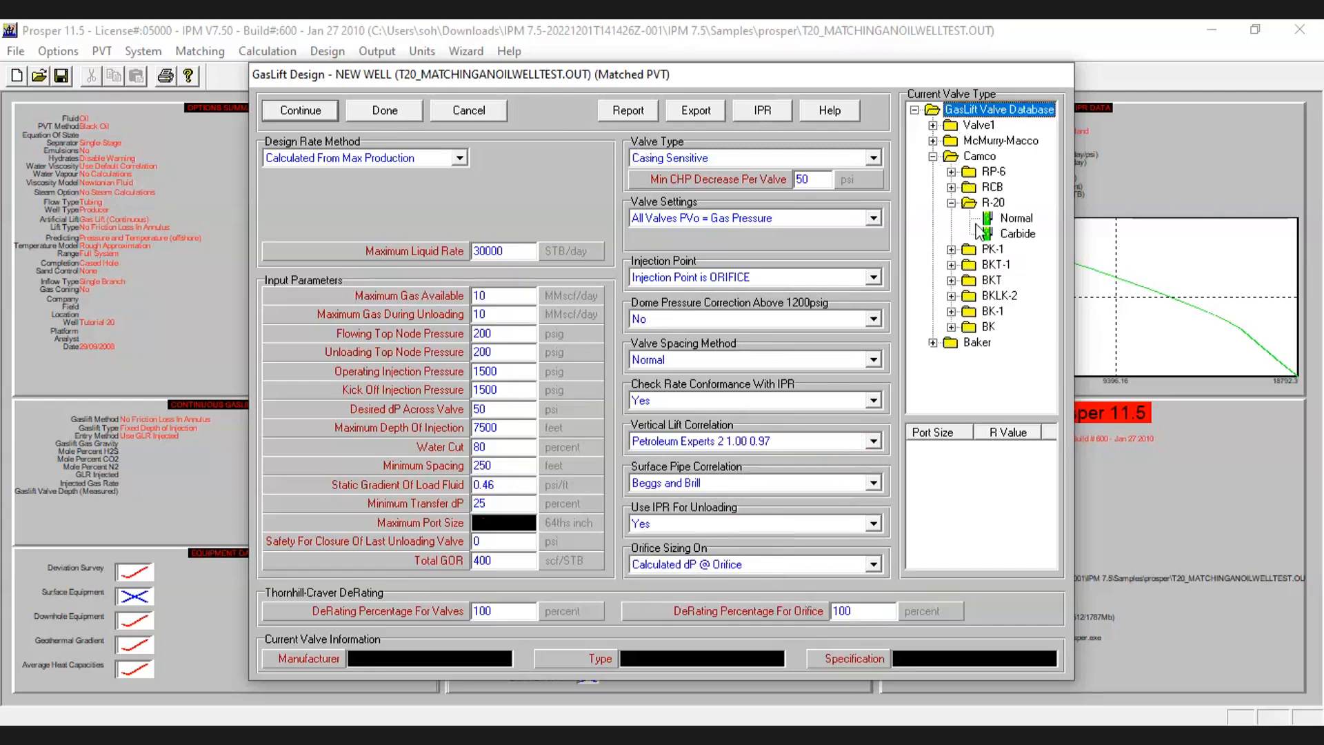
left_click(994, 221)
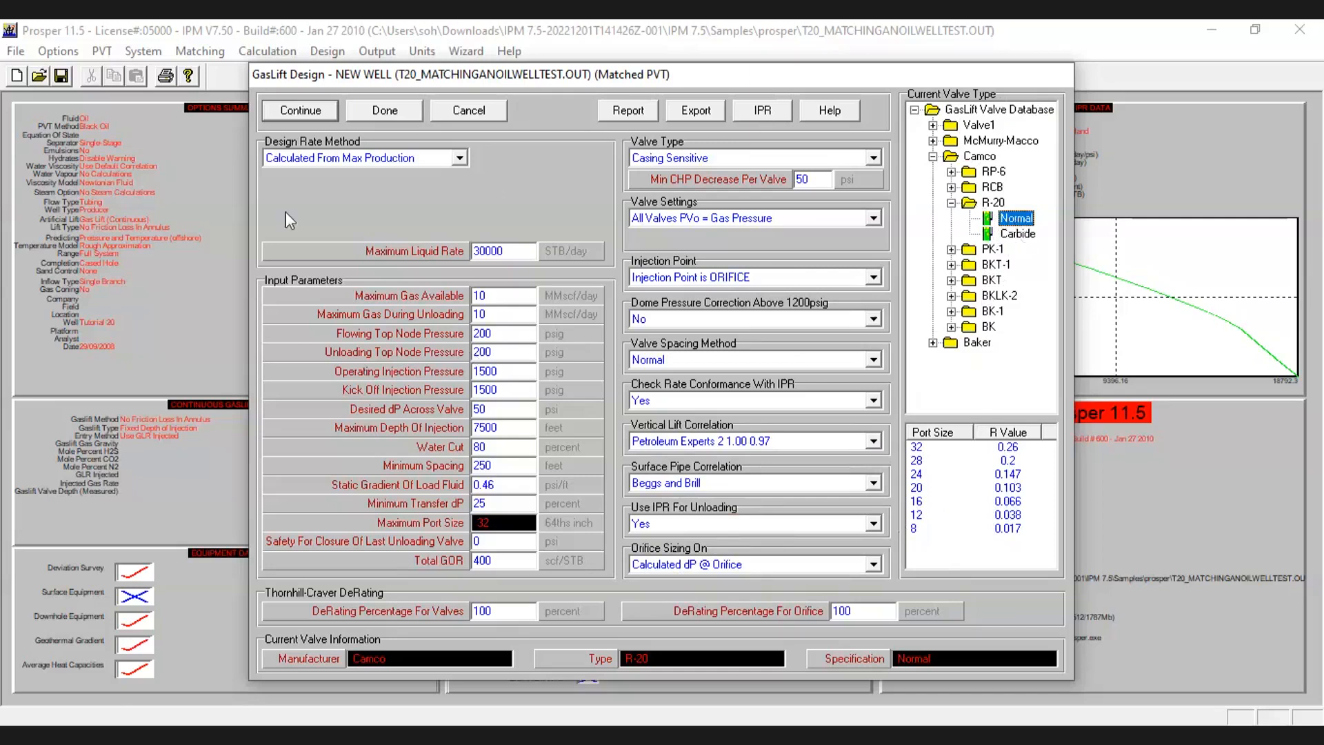
- Continue to the rate calculation, compute the gas lift design rate and view the performance curve plot
left_click(304, 117)
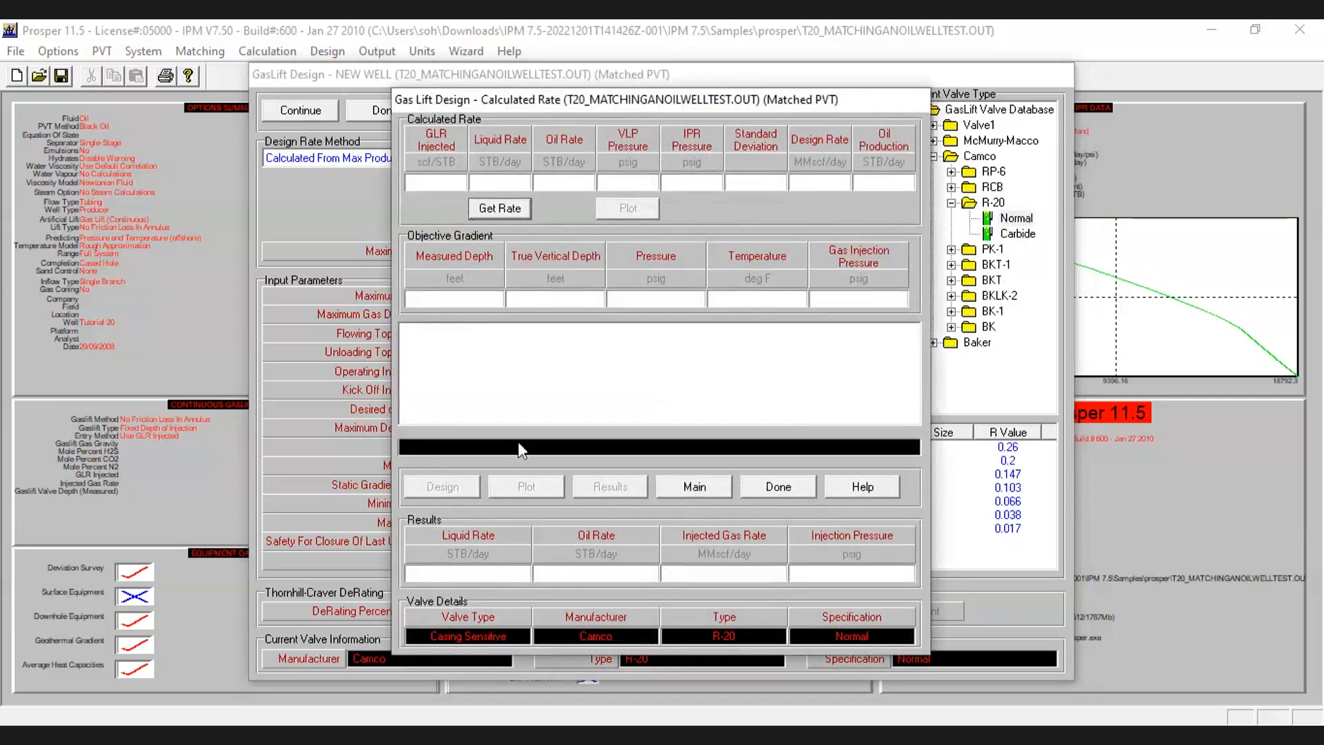
left_click(494, 214)
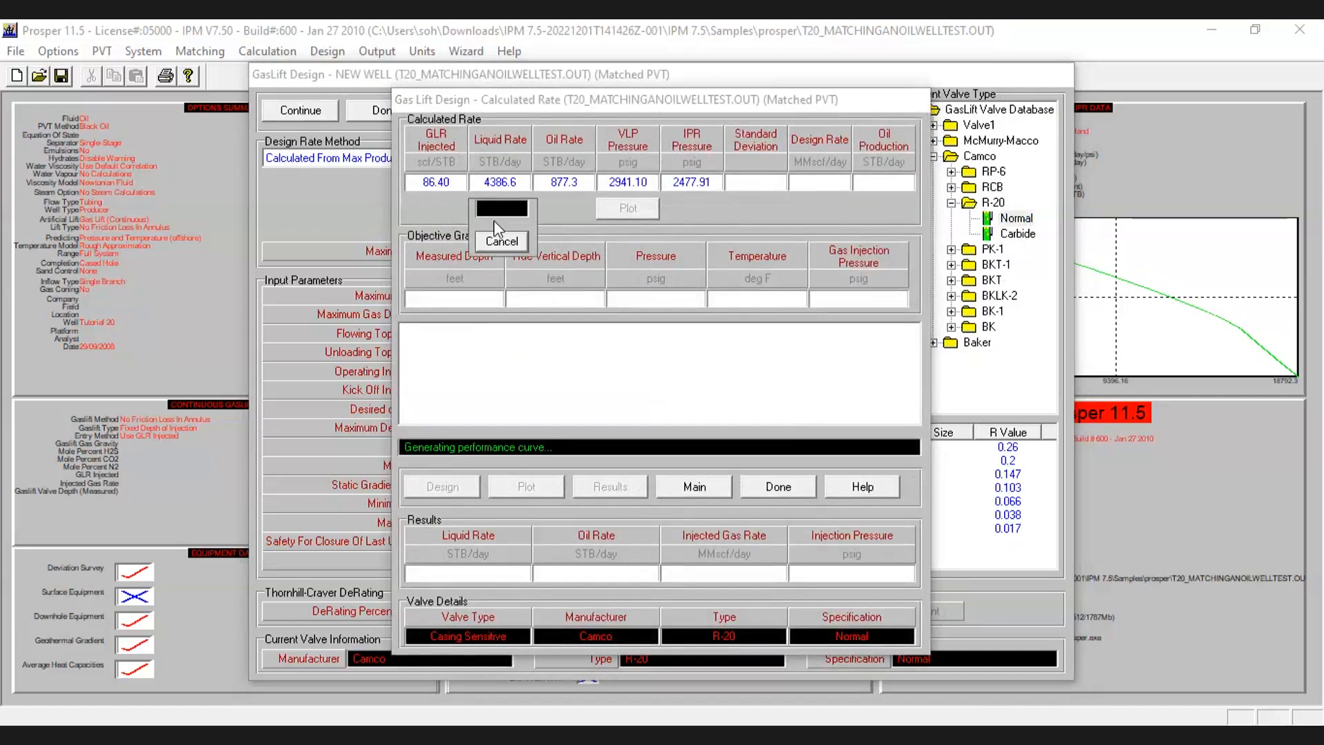
left_click(746, 422)
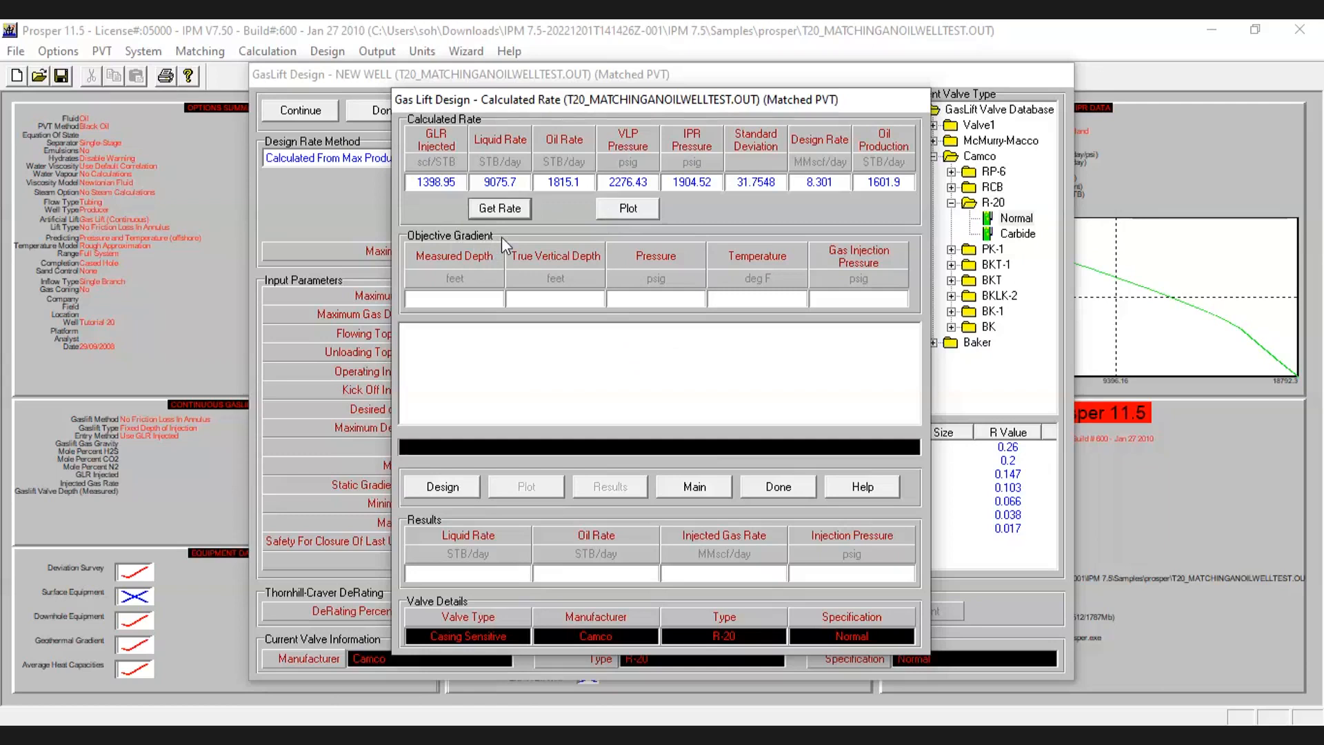
left_click(652, 210)
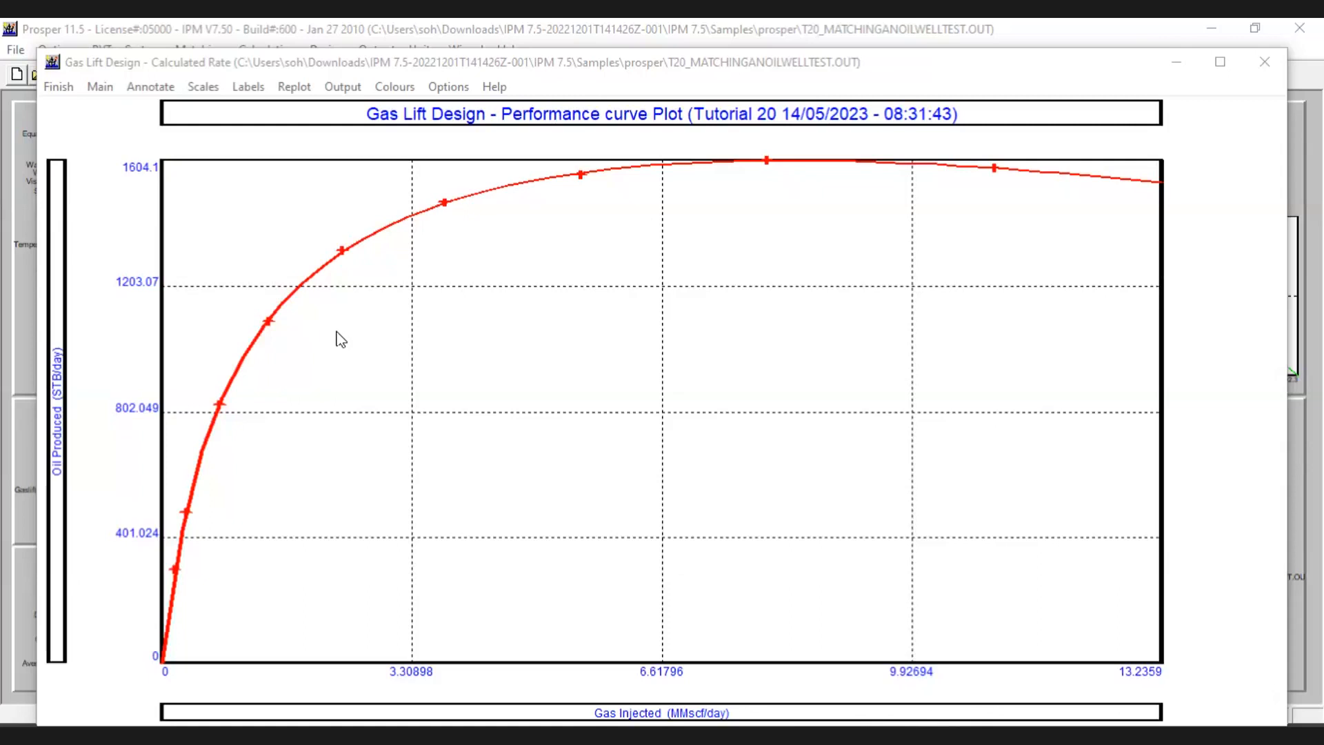
left_click(61, 87)
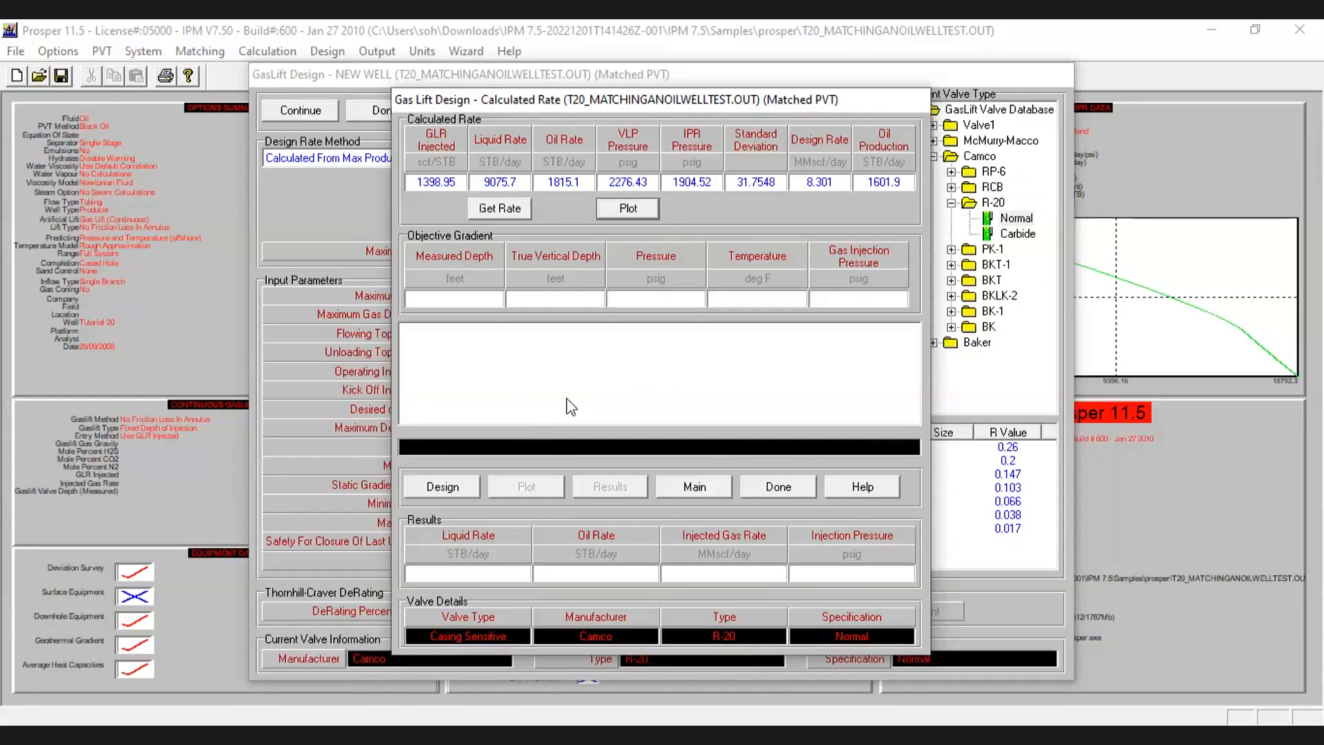
- Run the gas lift design calculation and plot the valve design as pressure versus depth
left_click(466, 490)
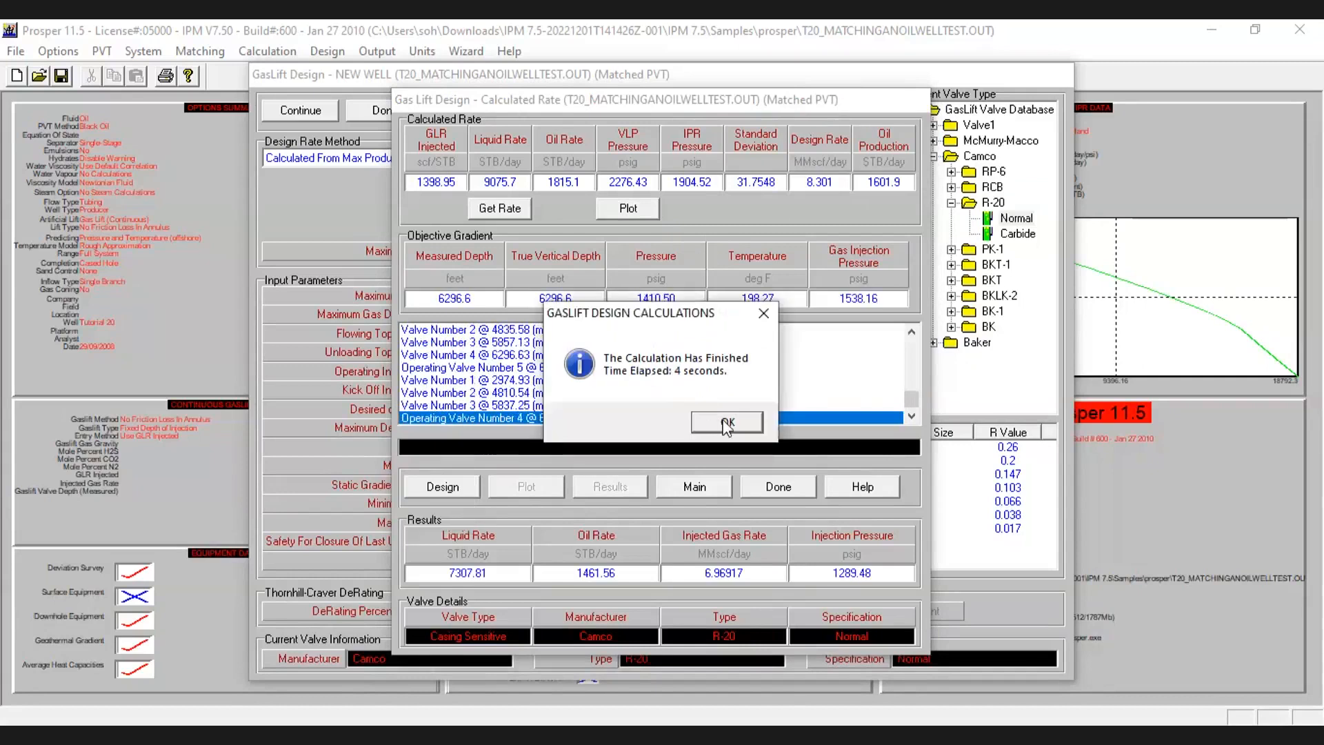
left_click(726, 423)
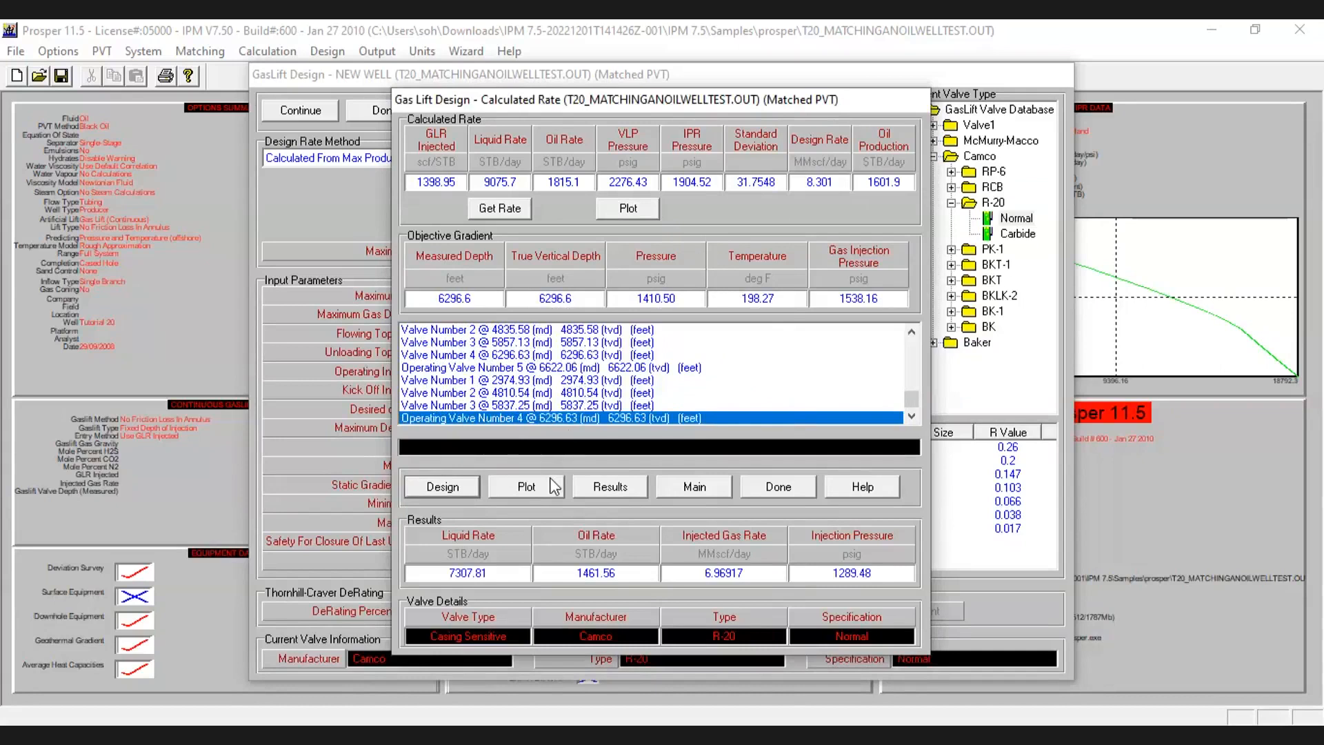
left_click(526, 487)
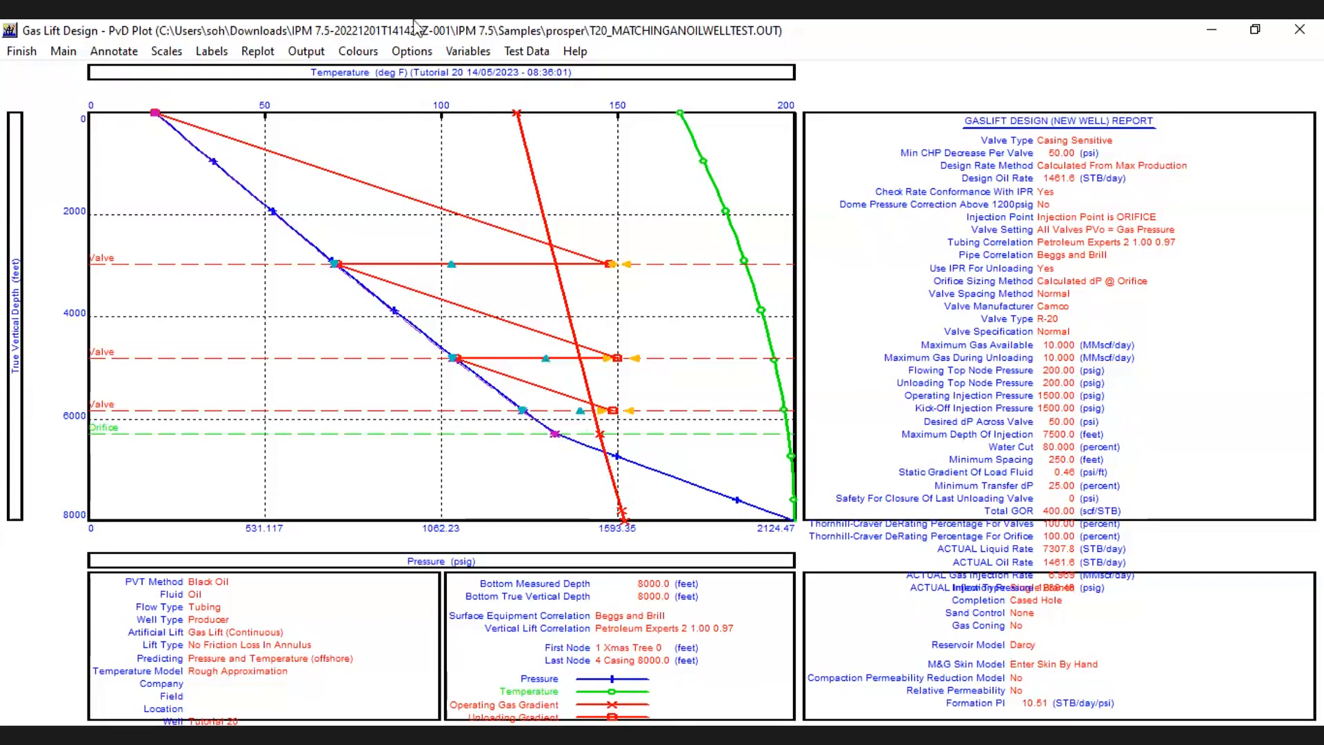
left_click(223, 58)
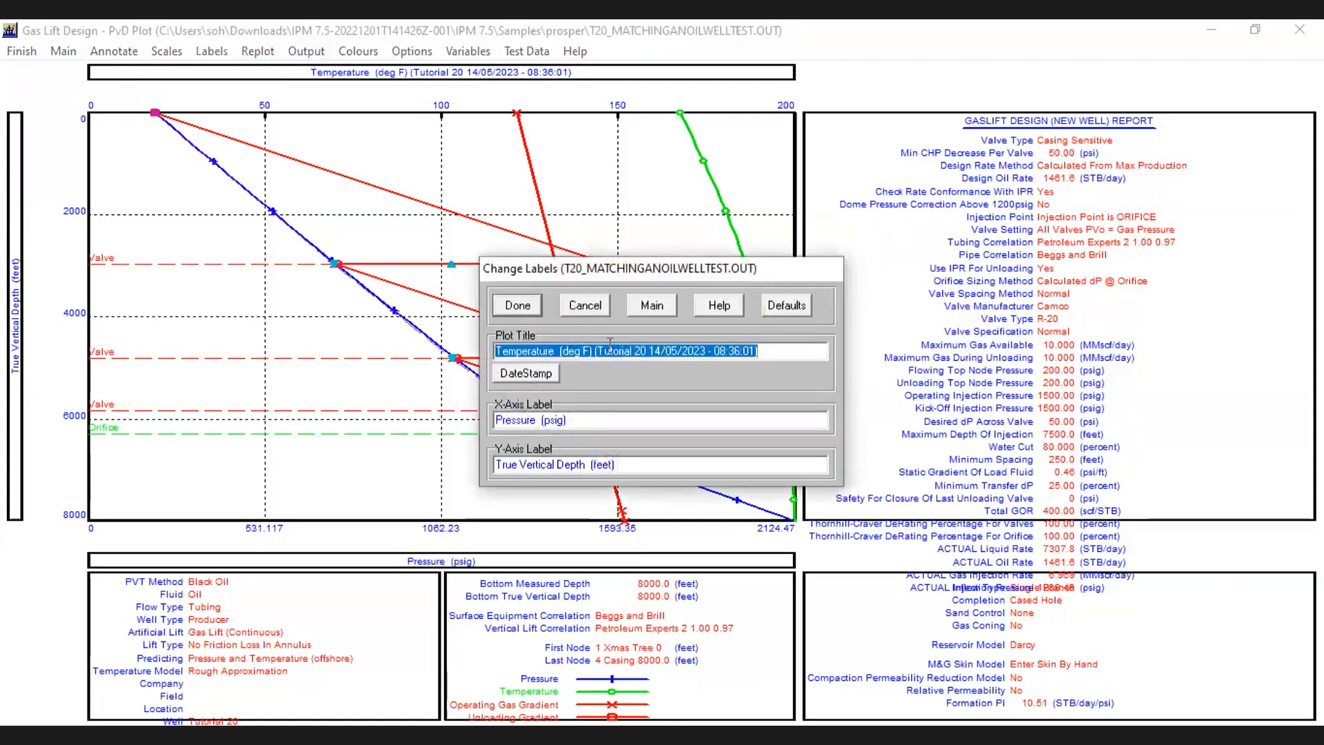
left_click(584, 308)
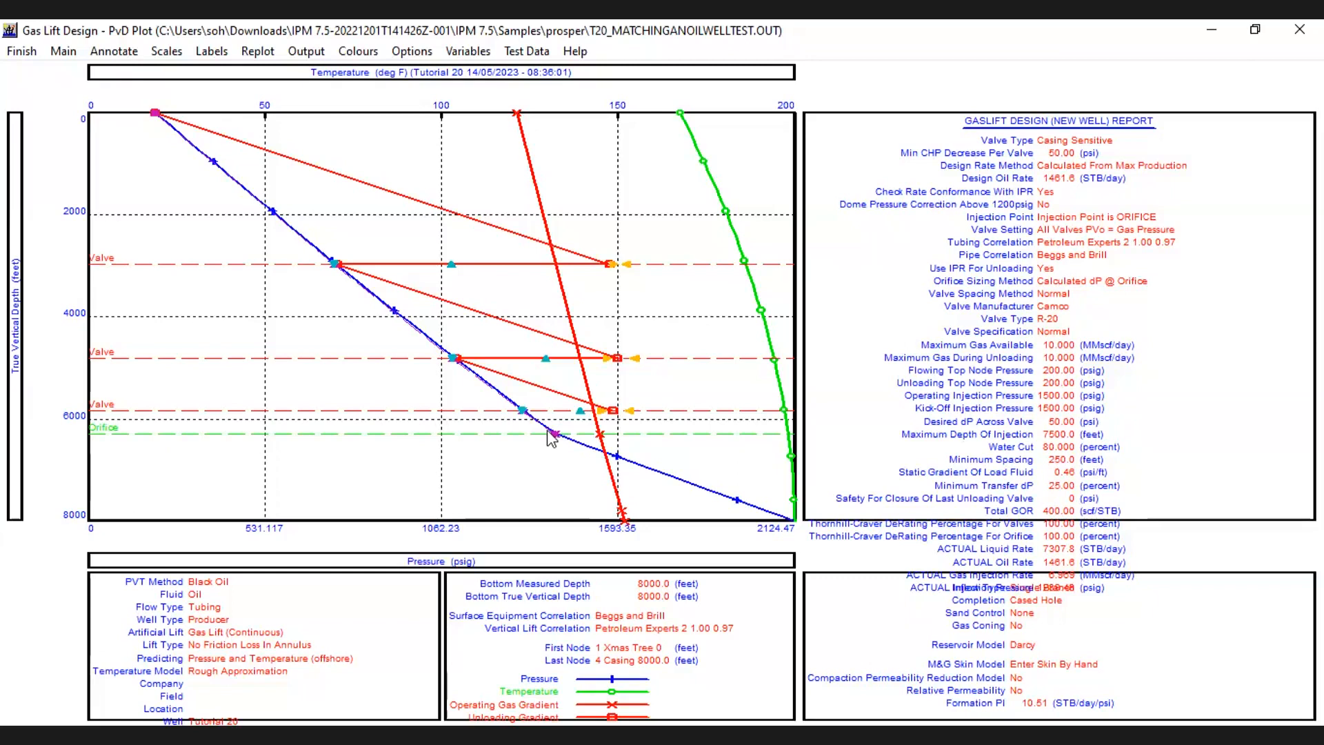
- Close the pressure-depth plot and open the valve-by-valve results of the gas lift design
left_click(21, 51)
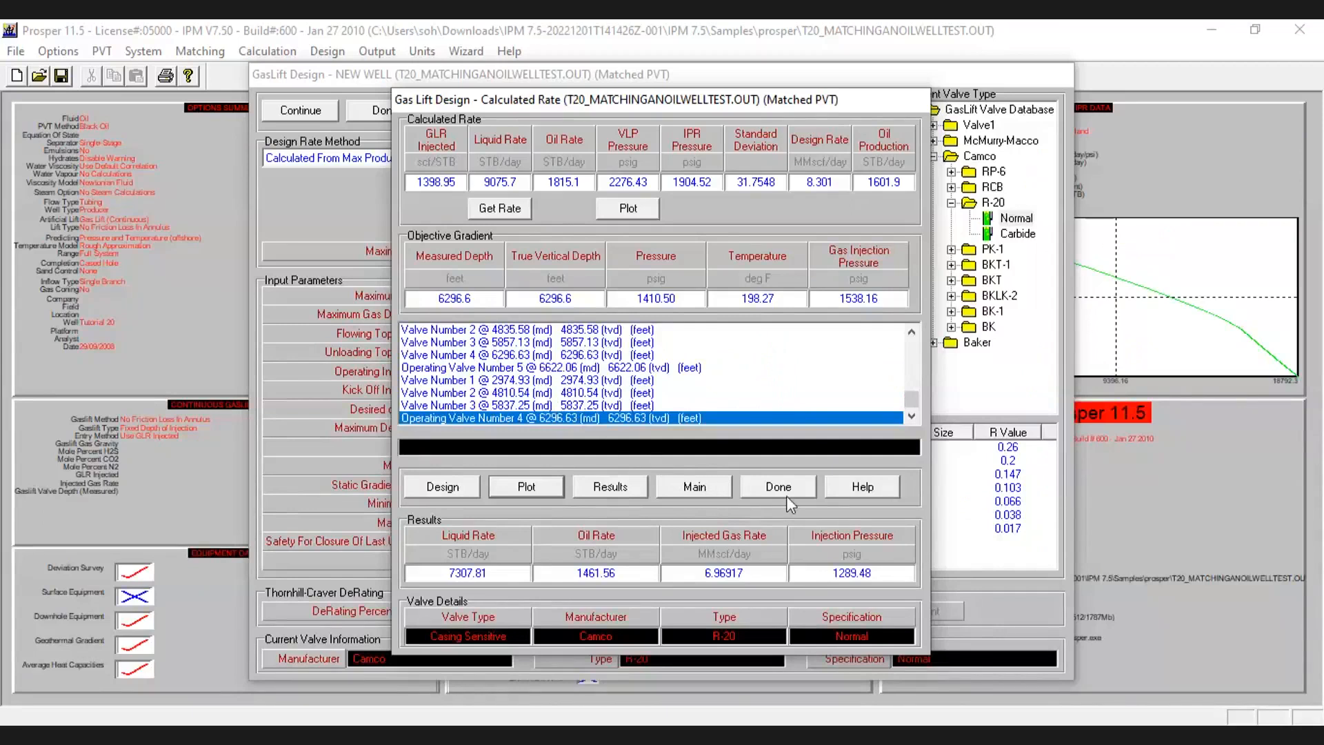
left_click(622, 496)
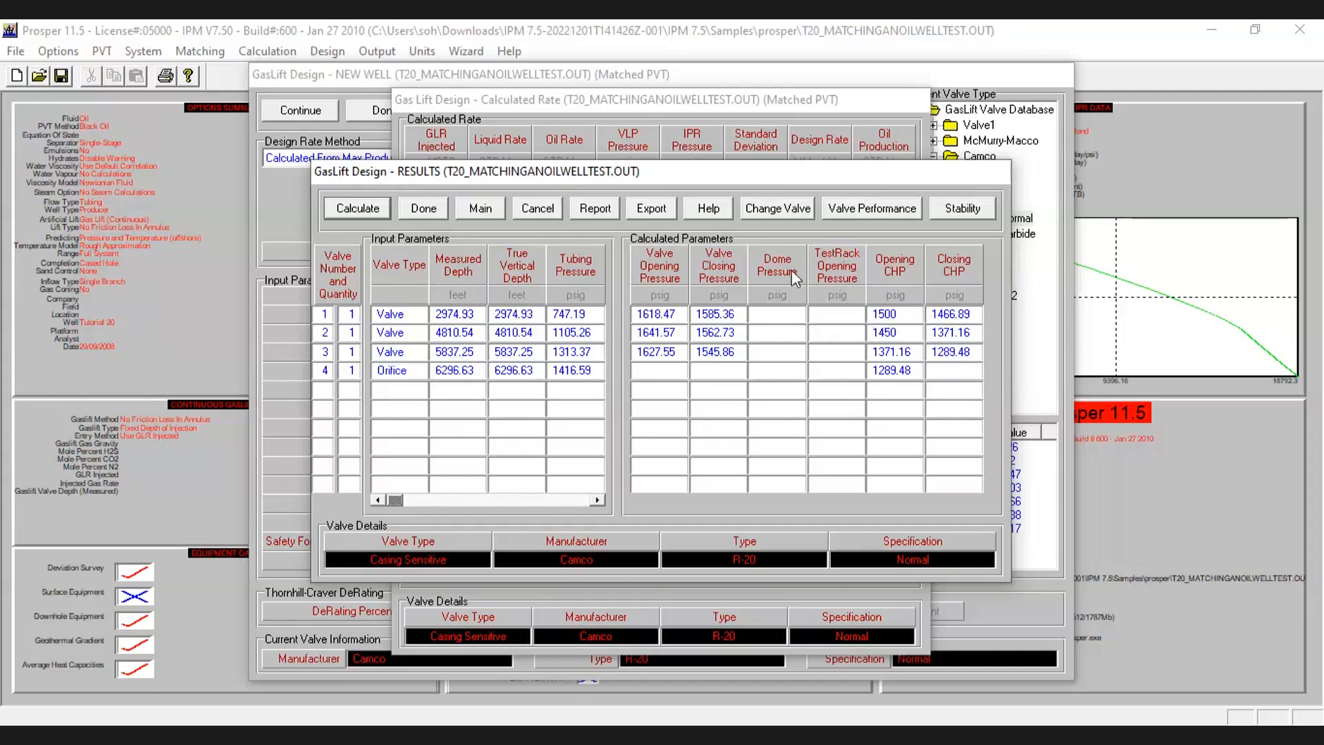
- Calculate the valves' dome and test rack opening pressures, and finish the new-well gas lift design
left_click(350, 211)
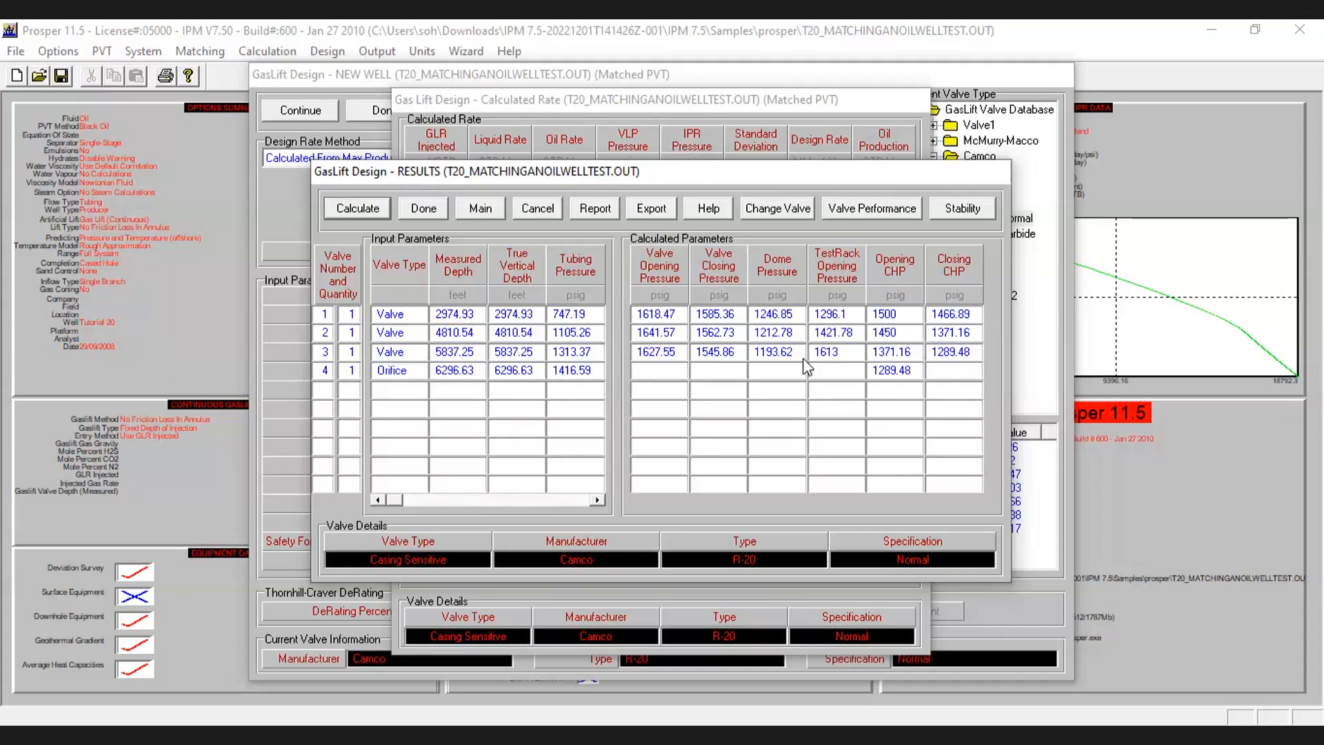
left_click(411, 209)
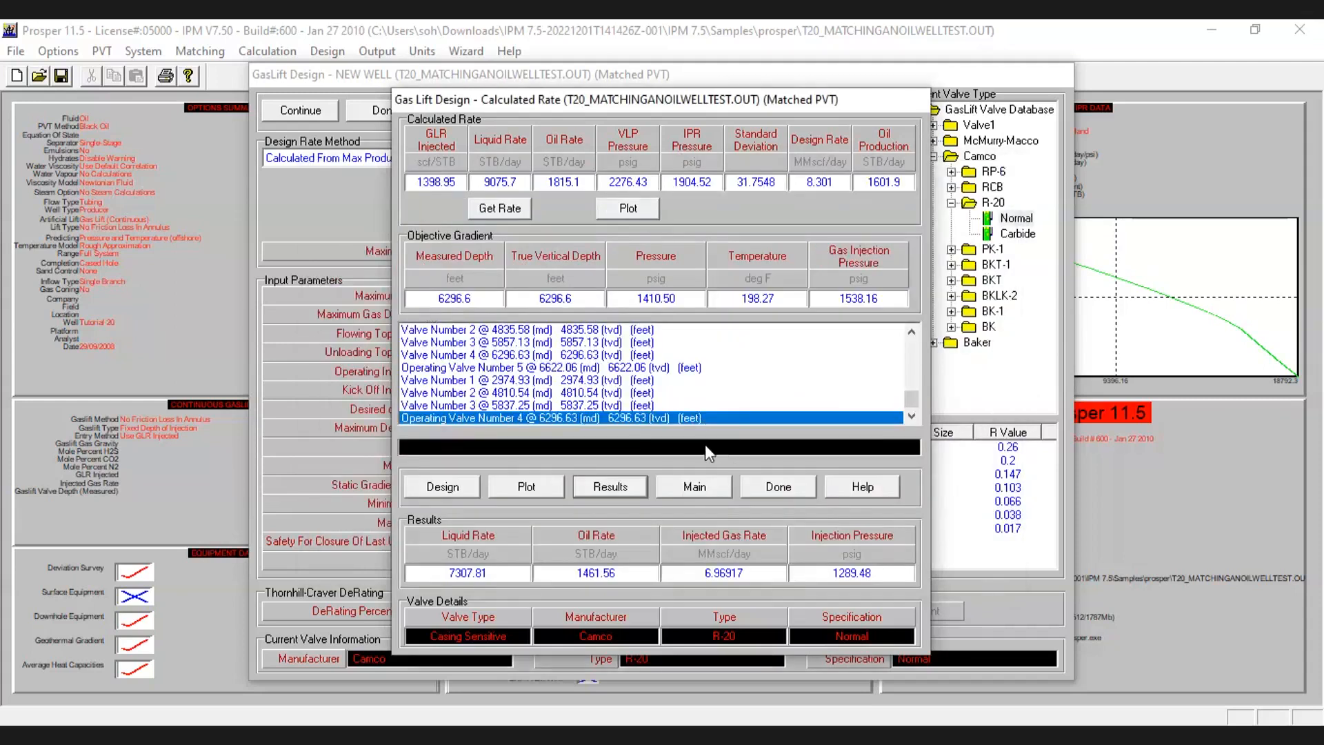
left_click(759, 483)
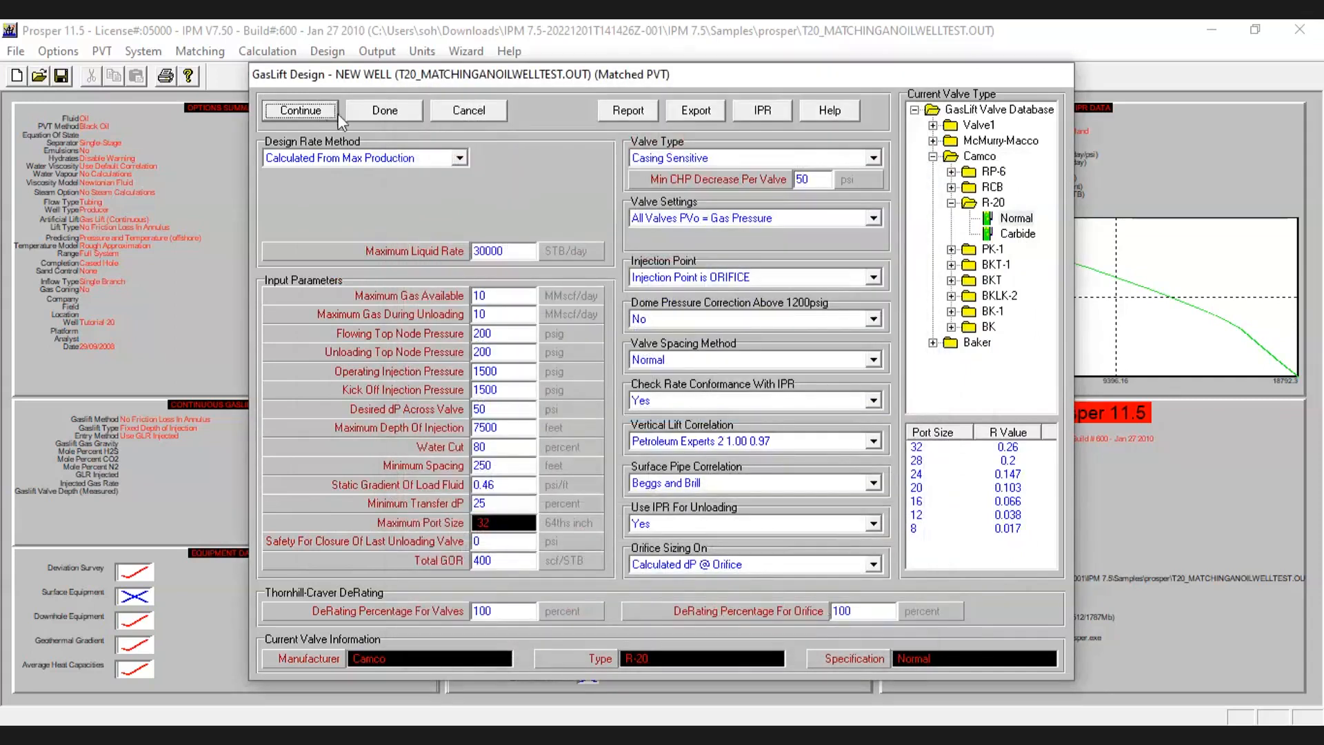
left_click(385, 110)
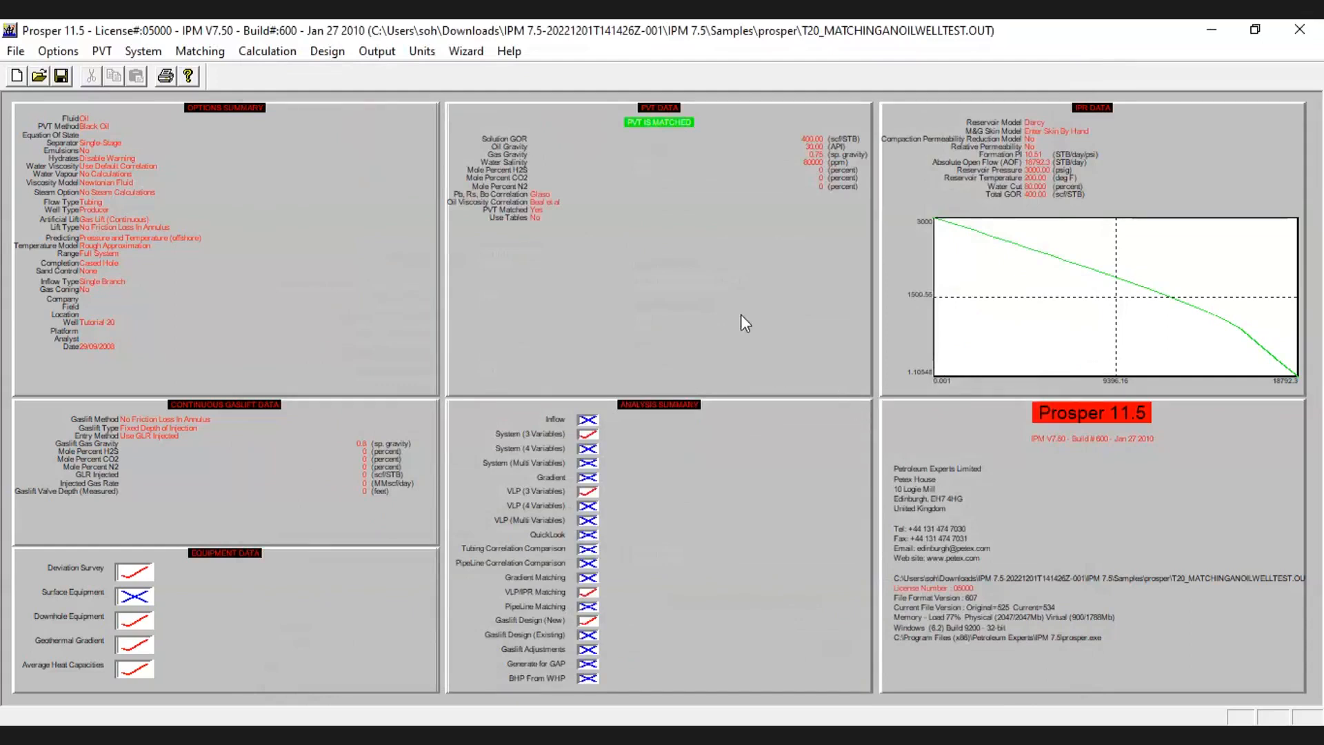
- Check the model selection and reservoir inputs of the inflow performance relation, and close it
double_click(1067, 141)
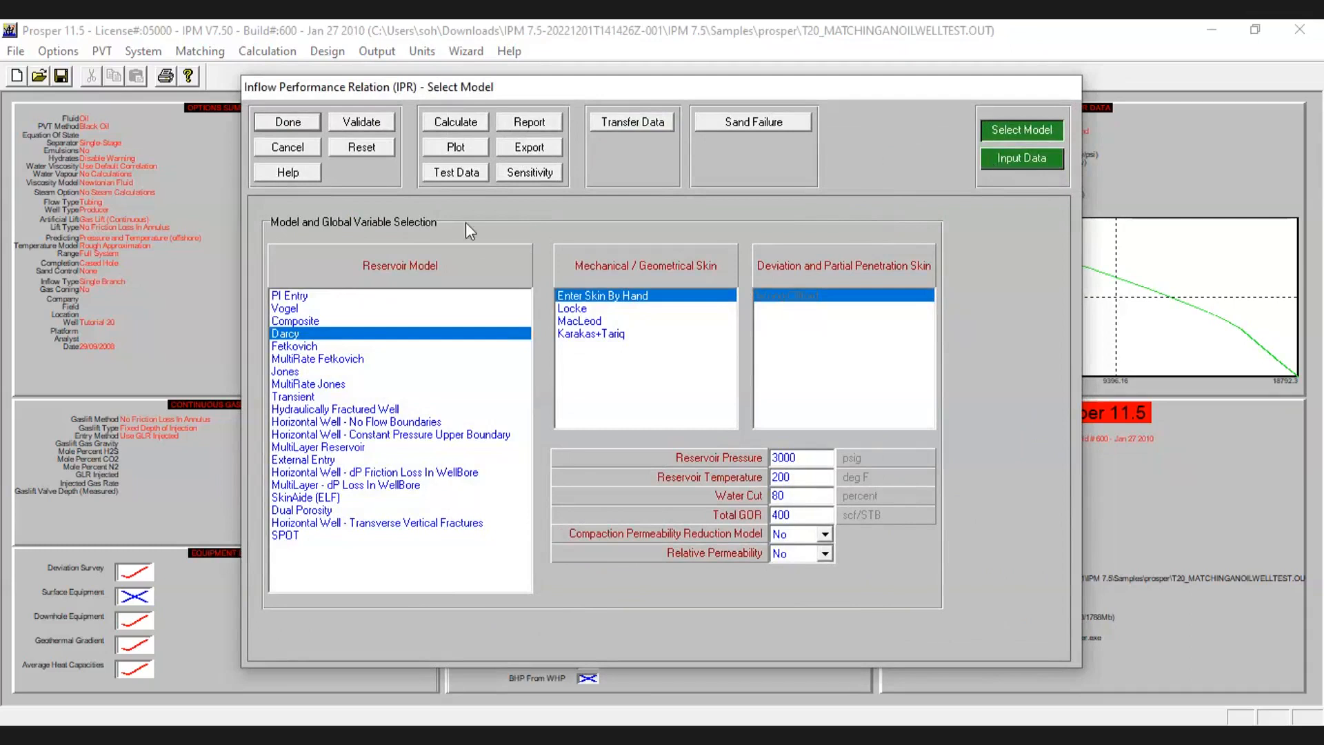
left_click(310, 128)
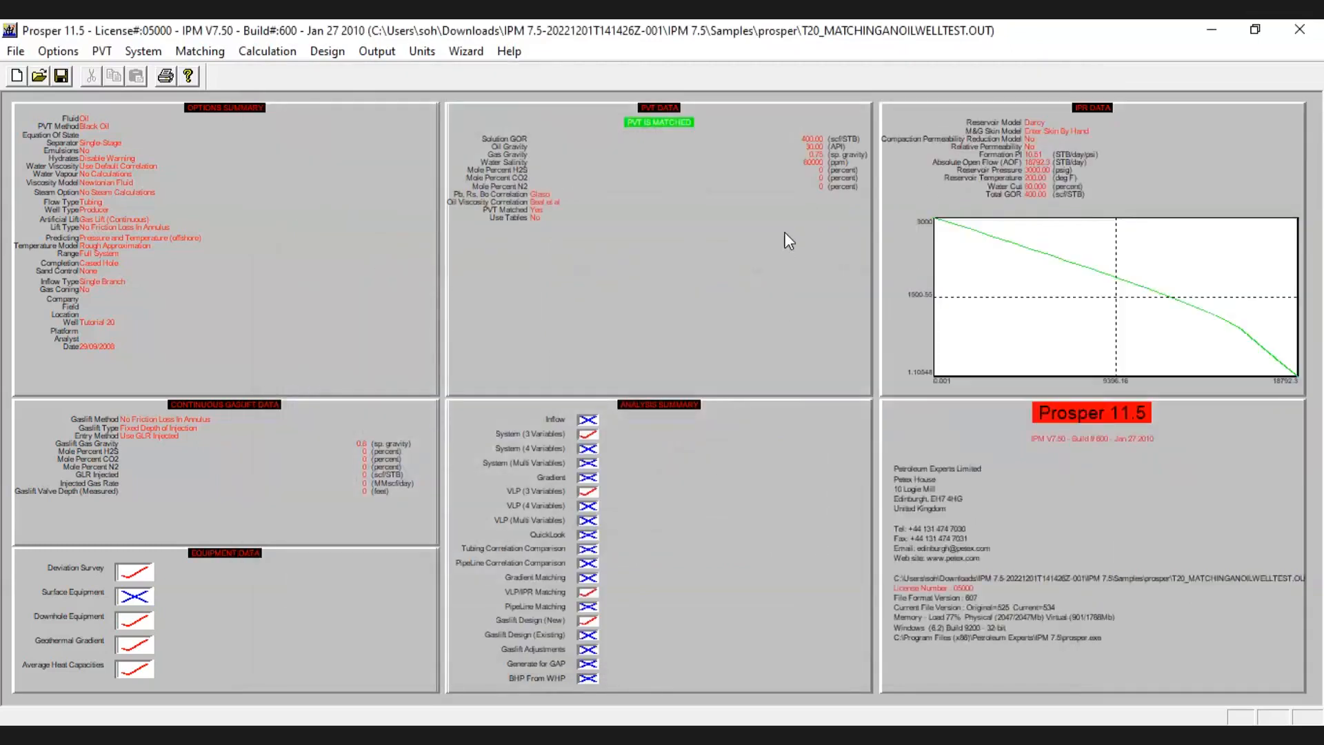
- Set the gas lift method to Valve Depths Specified in the gas lift input data and transfer the depths from the new gas lift design
left_click(132, 51)
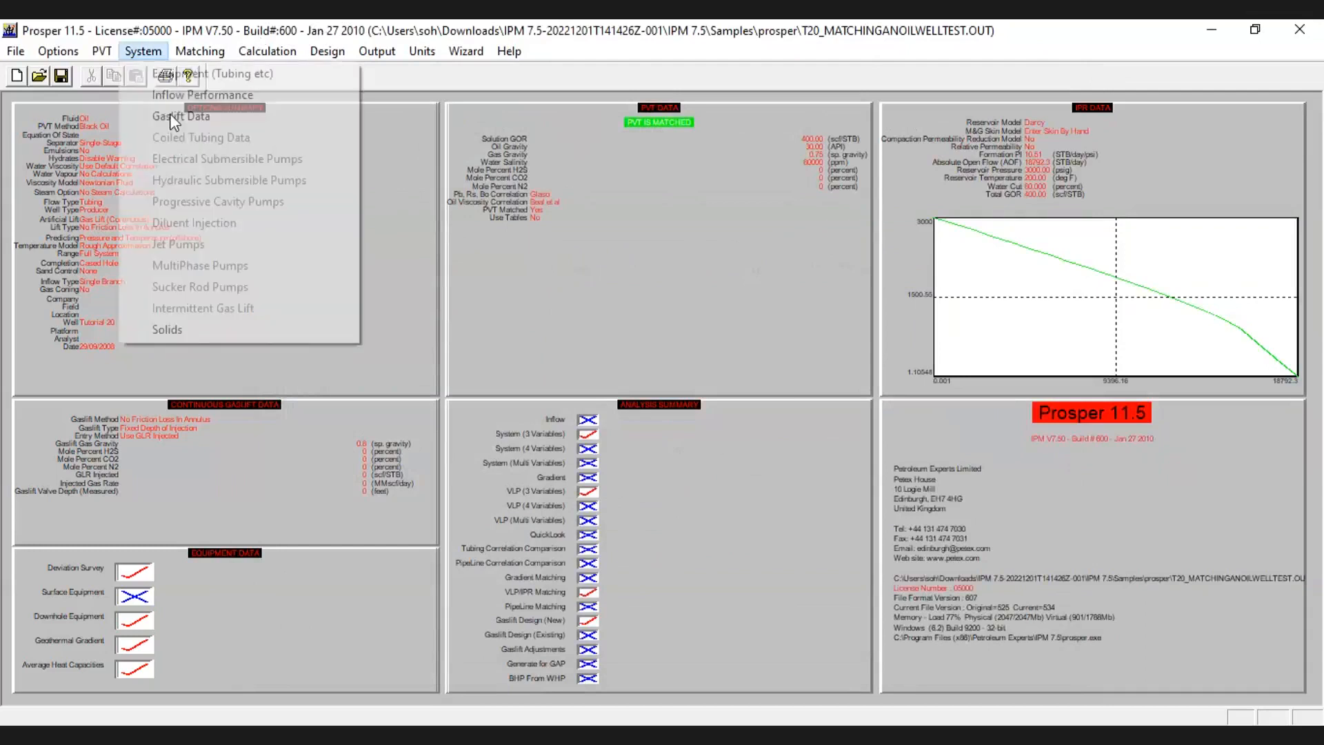
left_click(293, 115)
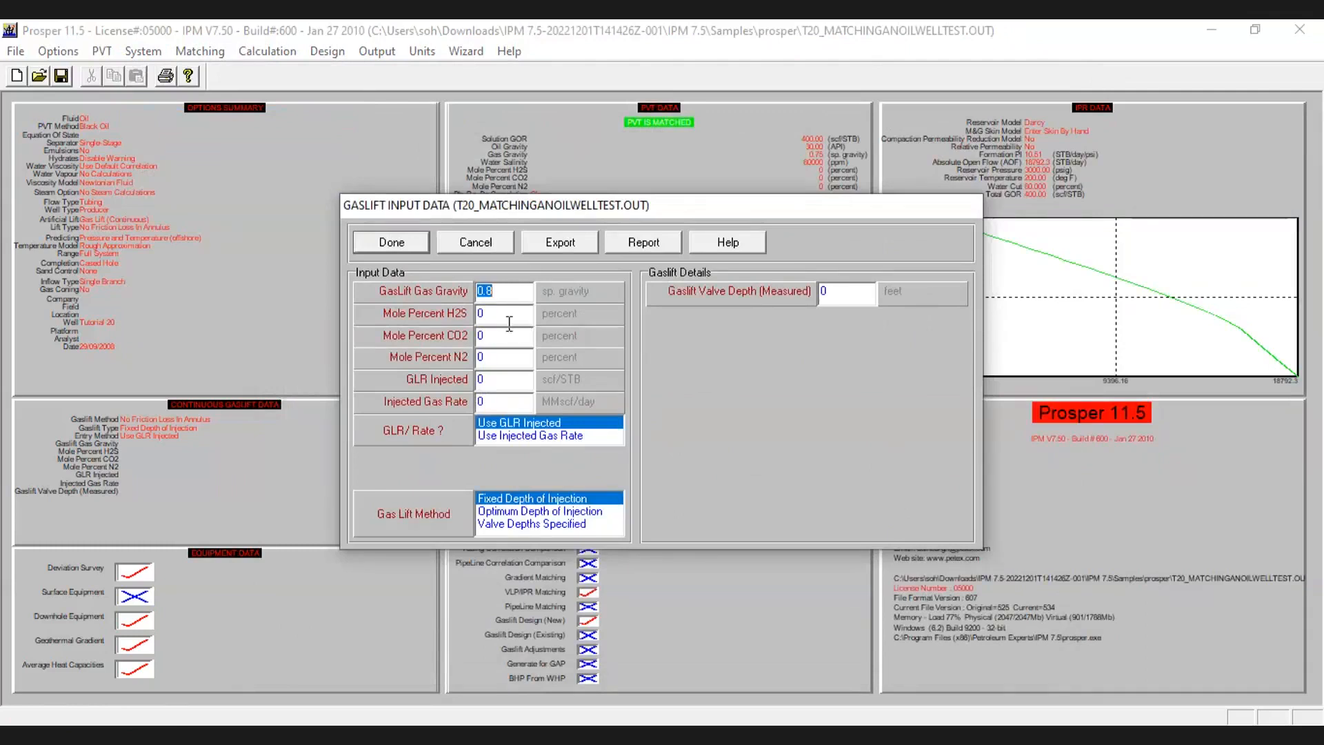
left_click(583, 523)
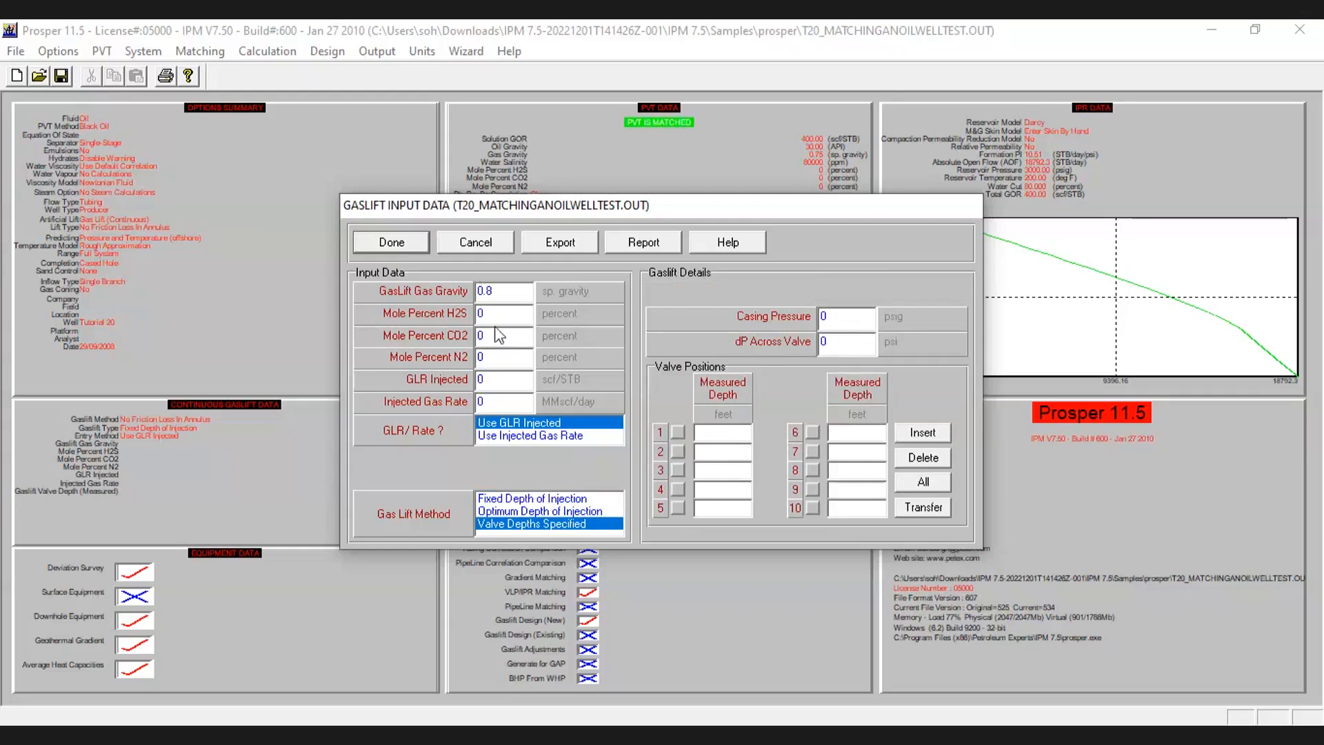
left_click(934, 508)
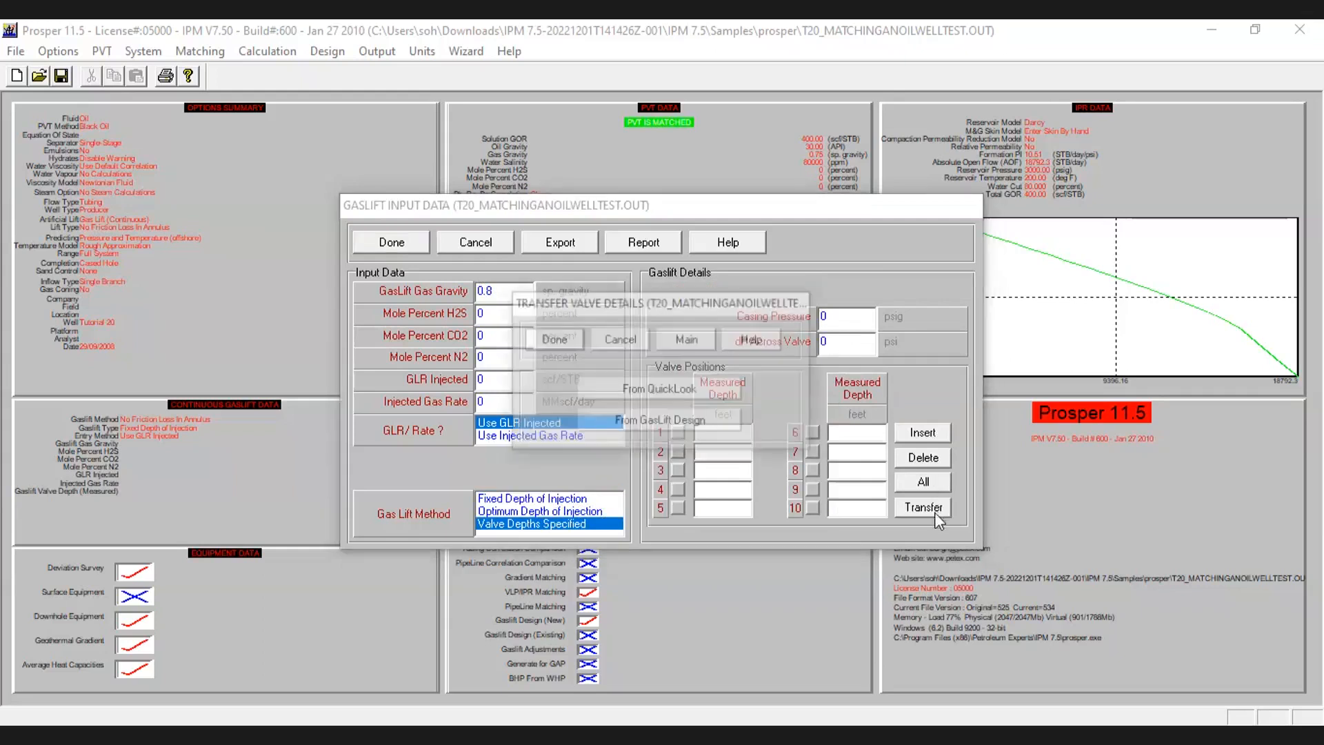
left_click(706, 429)
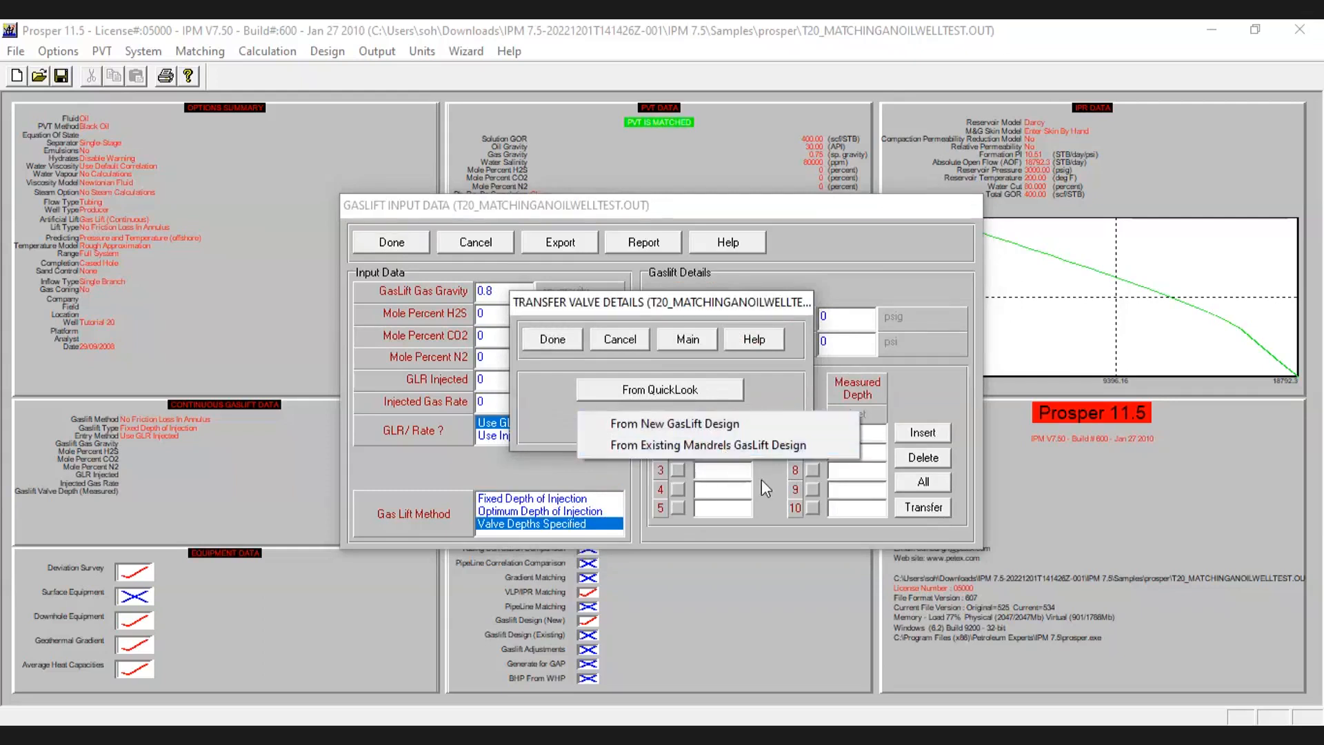
left_click(759, 432)
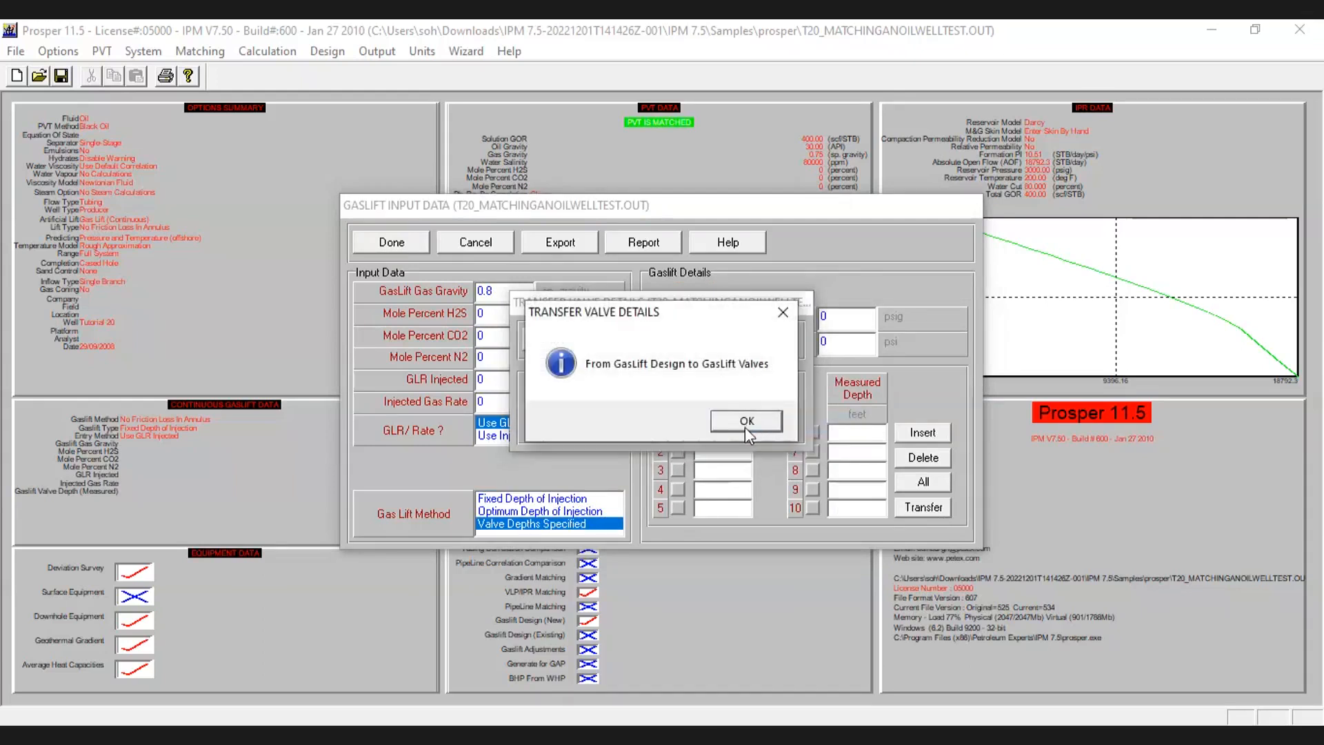
left_click(744, 428)
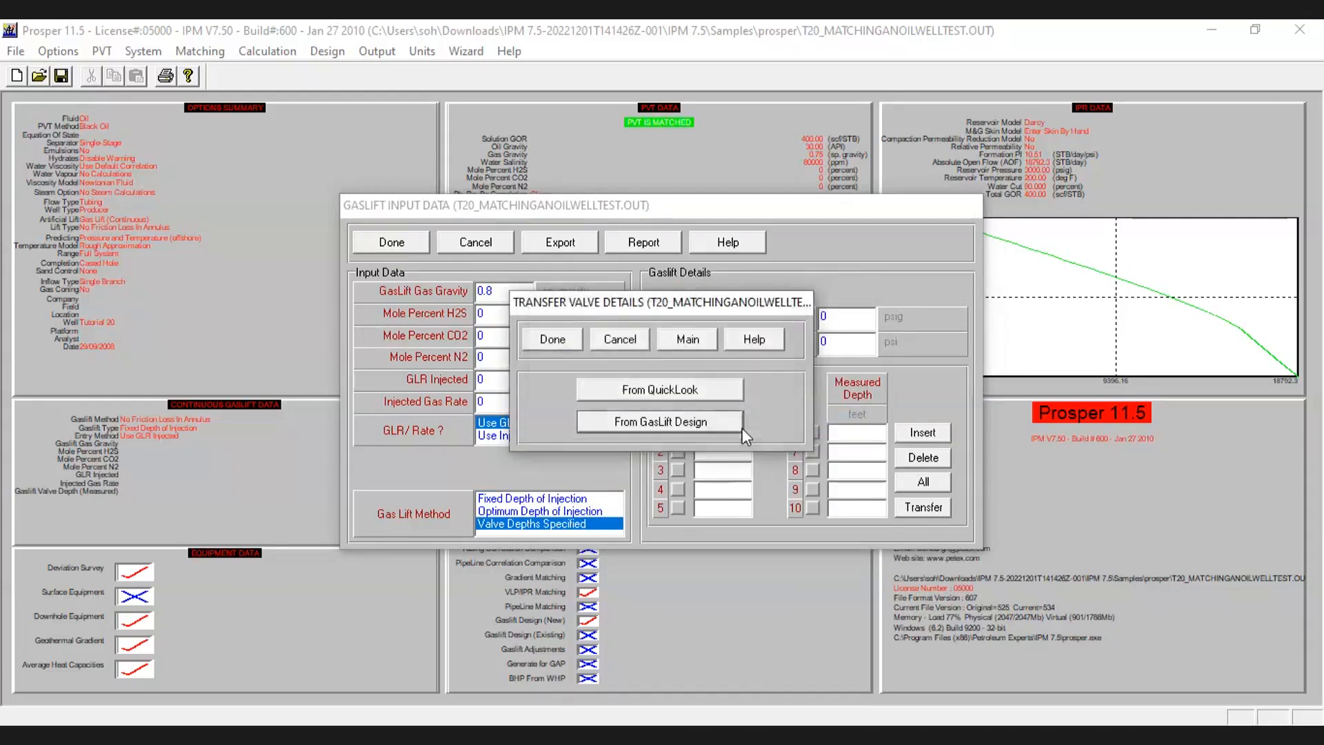
left_click(552, 339)
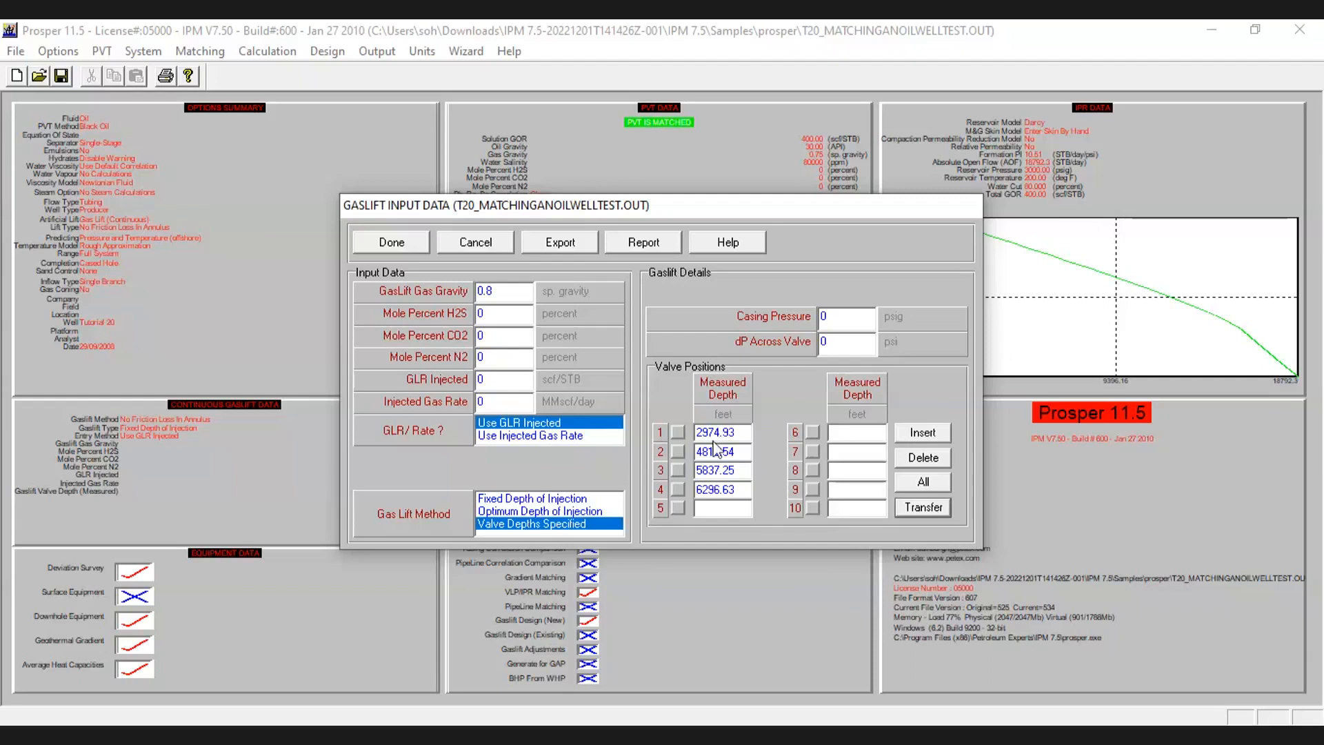
- Set the gas lift method to Fixed Depth of Injection with a measured valve depth of 6296.63 feet, and accept the gas lift data
left_click(739, 488)
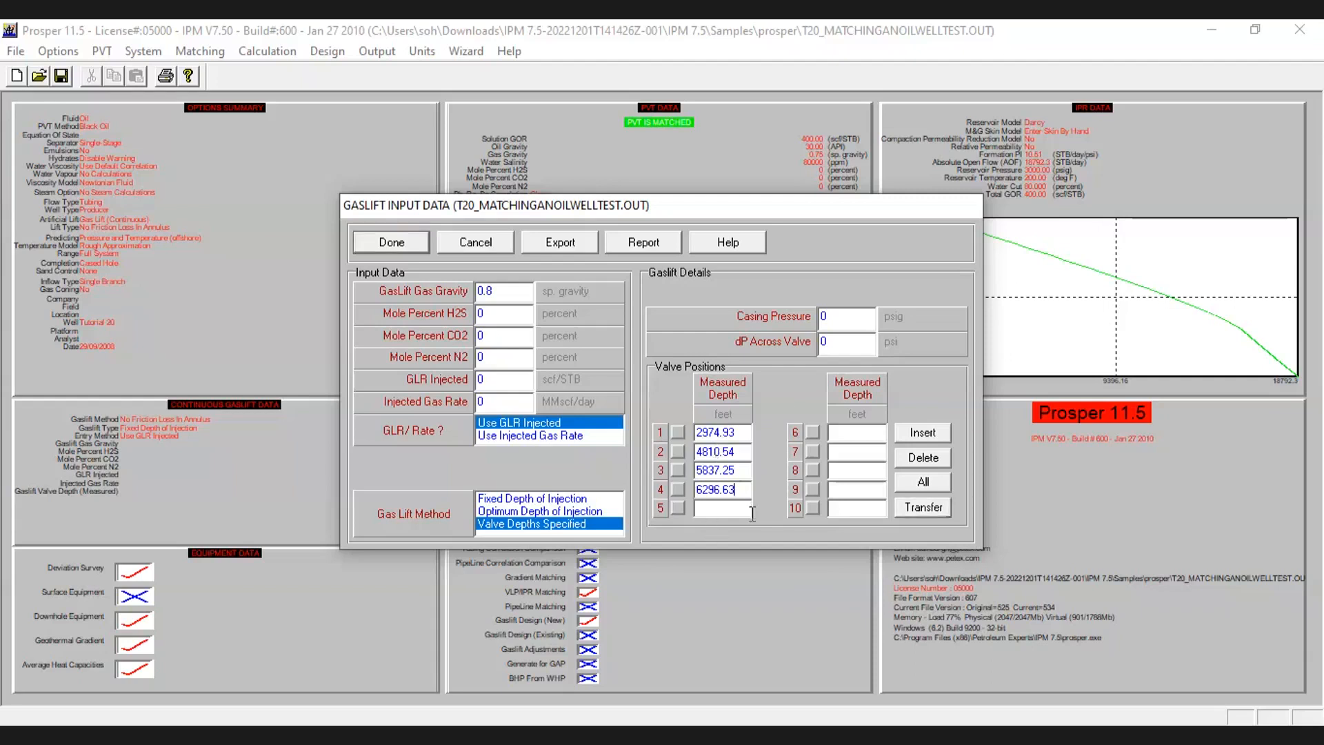
double_click(715, 492)
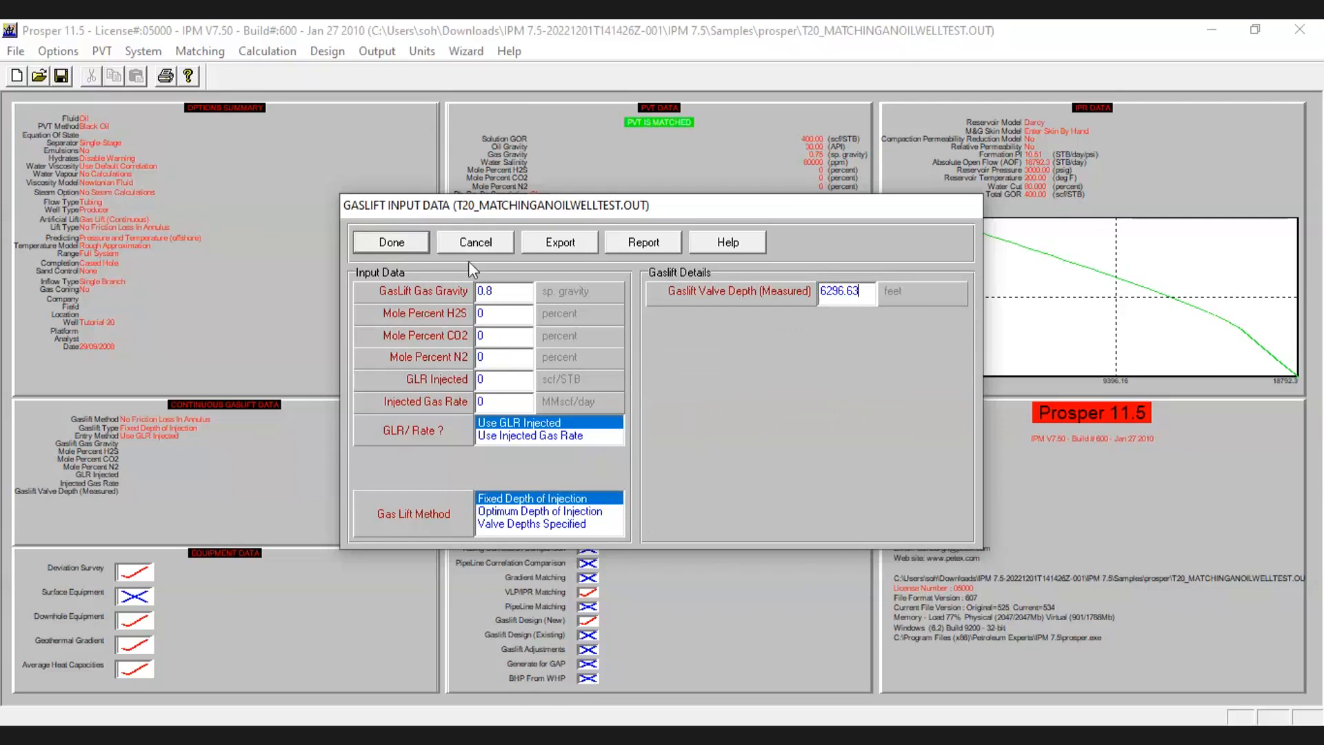
left_click(391, 242)
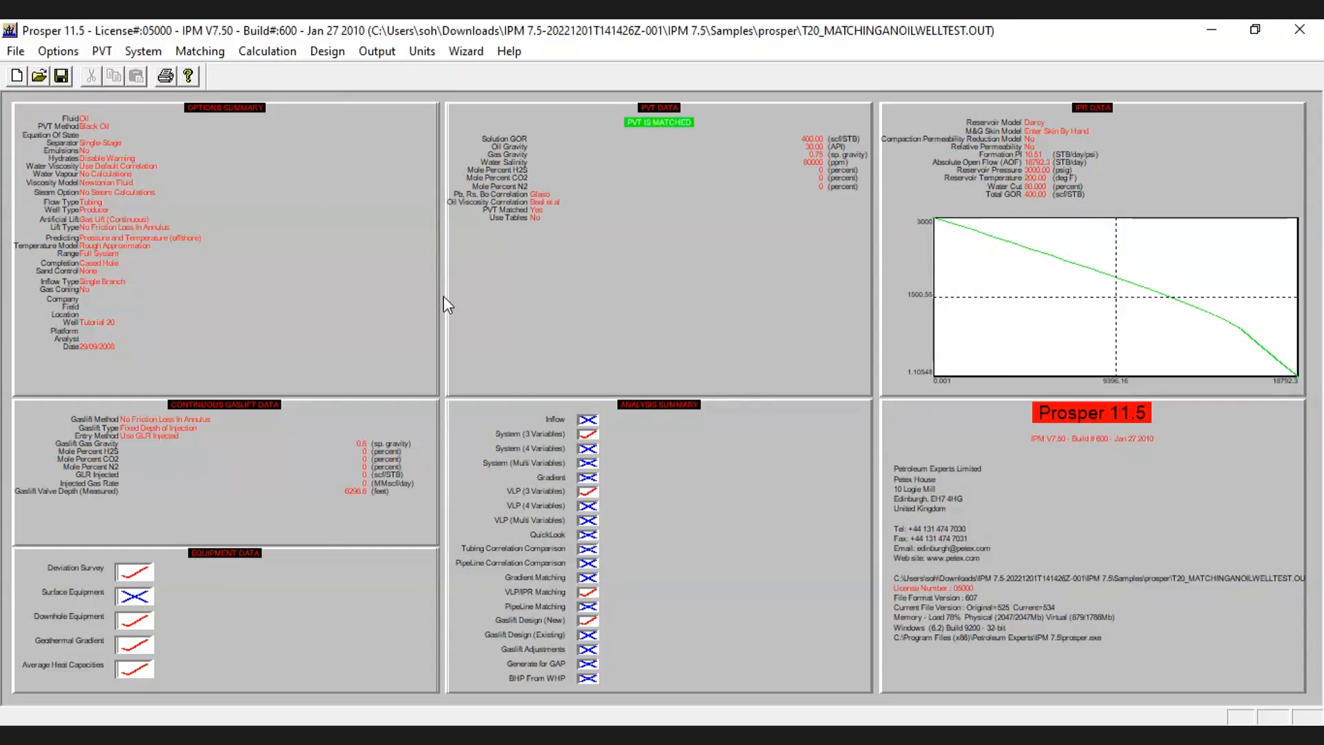
- Set up a three-variable system (IPR+VLP) calculation with an 80 percent water cut and continue to the variable selection
left_click(281, 54)
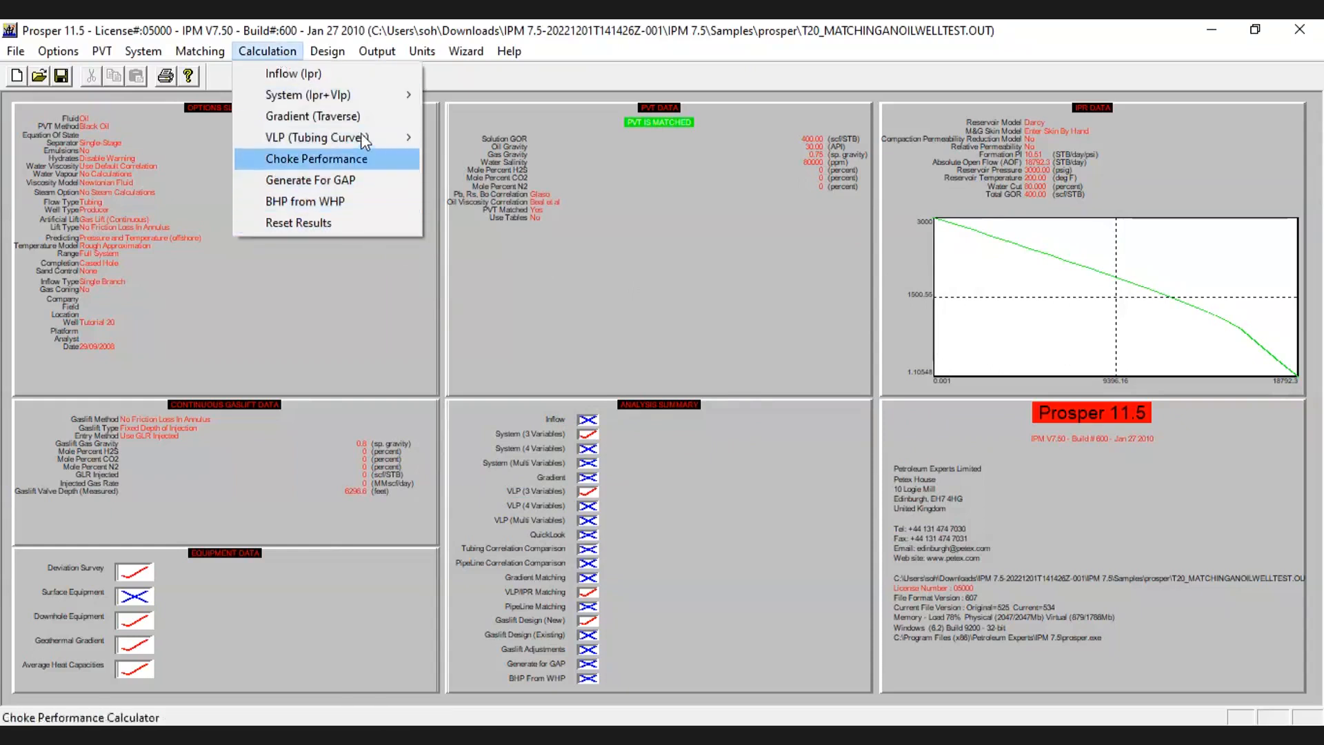
mouse_move(374, 101)
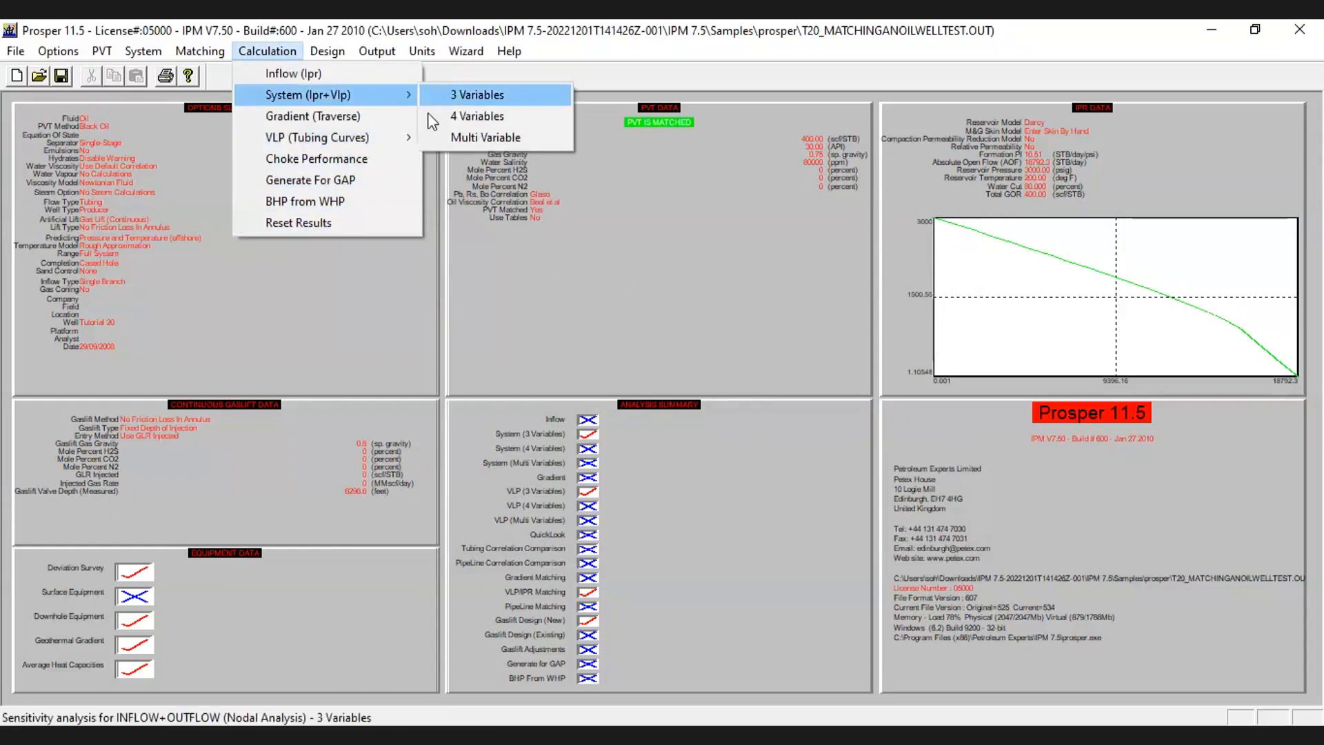
left_click(460, 95)
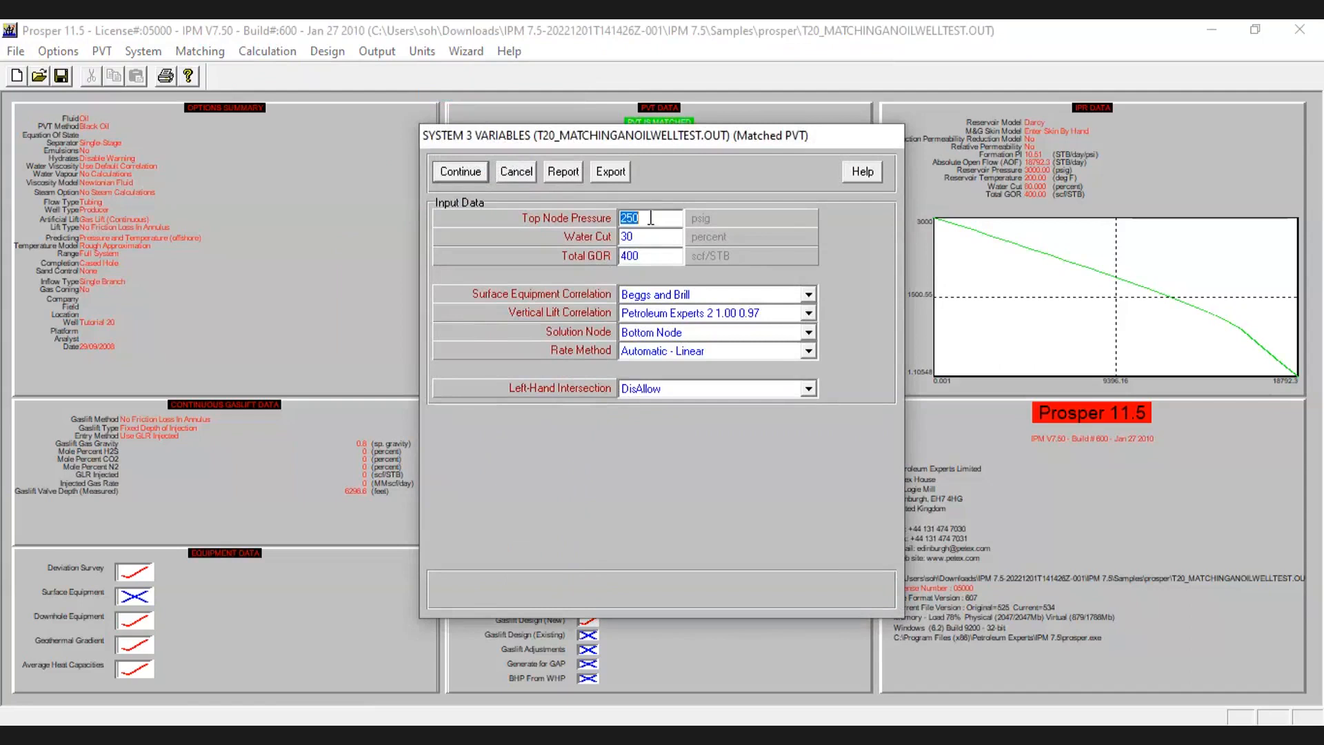
left_click(635, 238)
key("BackSpace")
key("BackSpace")
type("80")
left_click(659, 250)
left_click(482, 175)
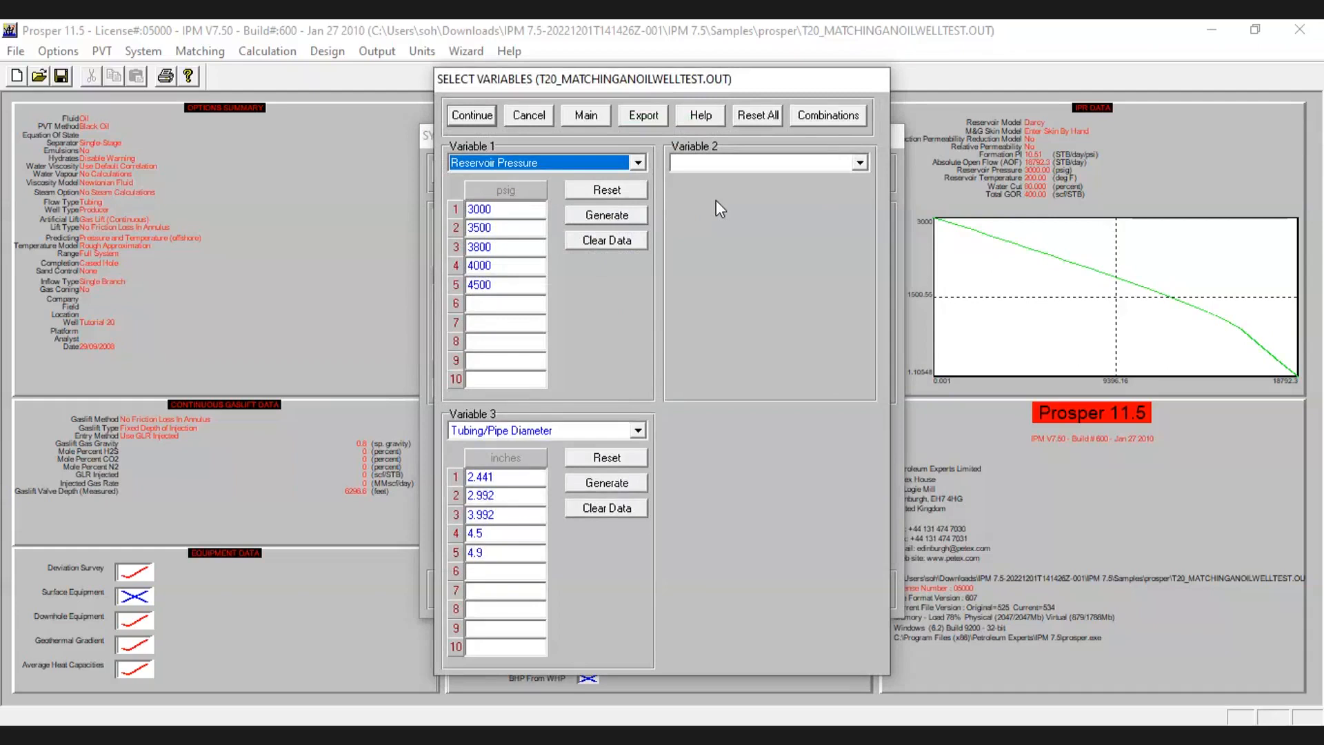
- Reset all sensitivity variables and choose Gaslift Gas Injection Rate as Variable 1
left_click(726, 167)
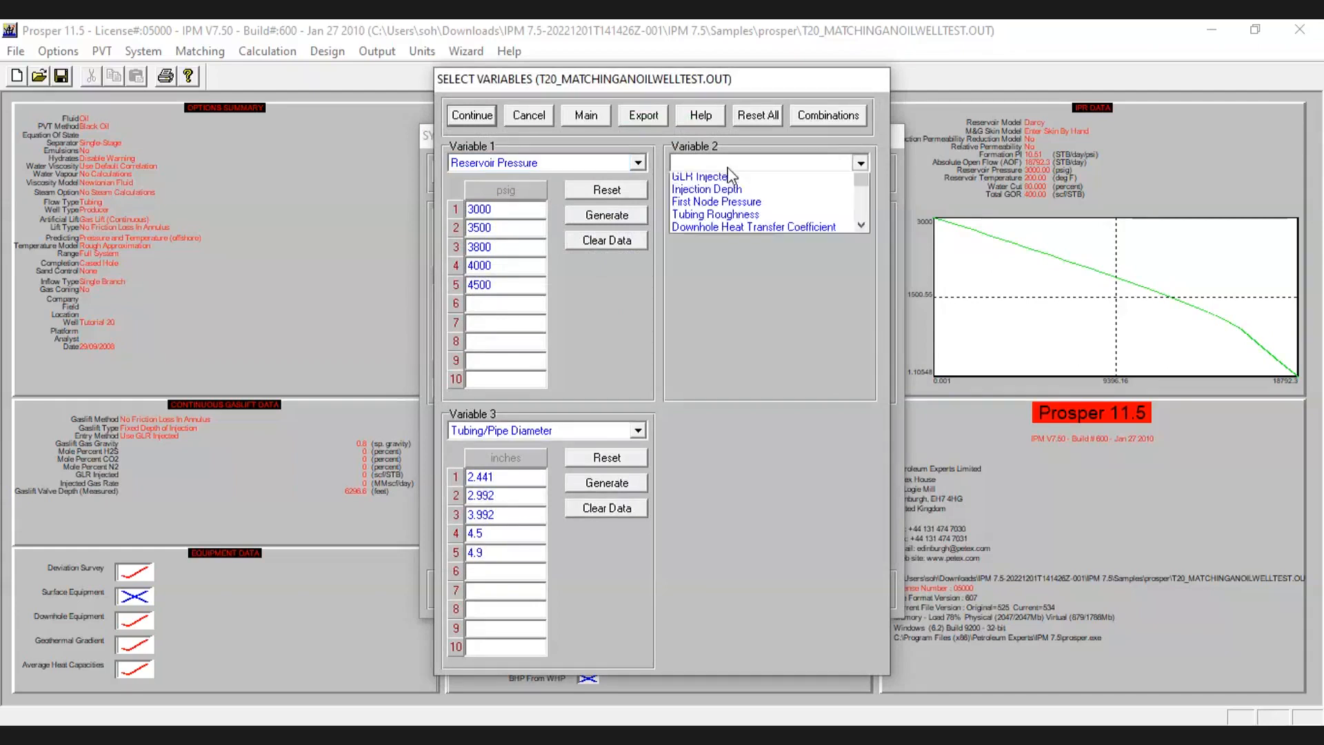
scroll(826, 362, "down", 1)
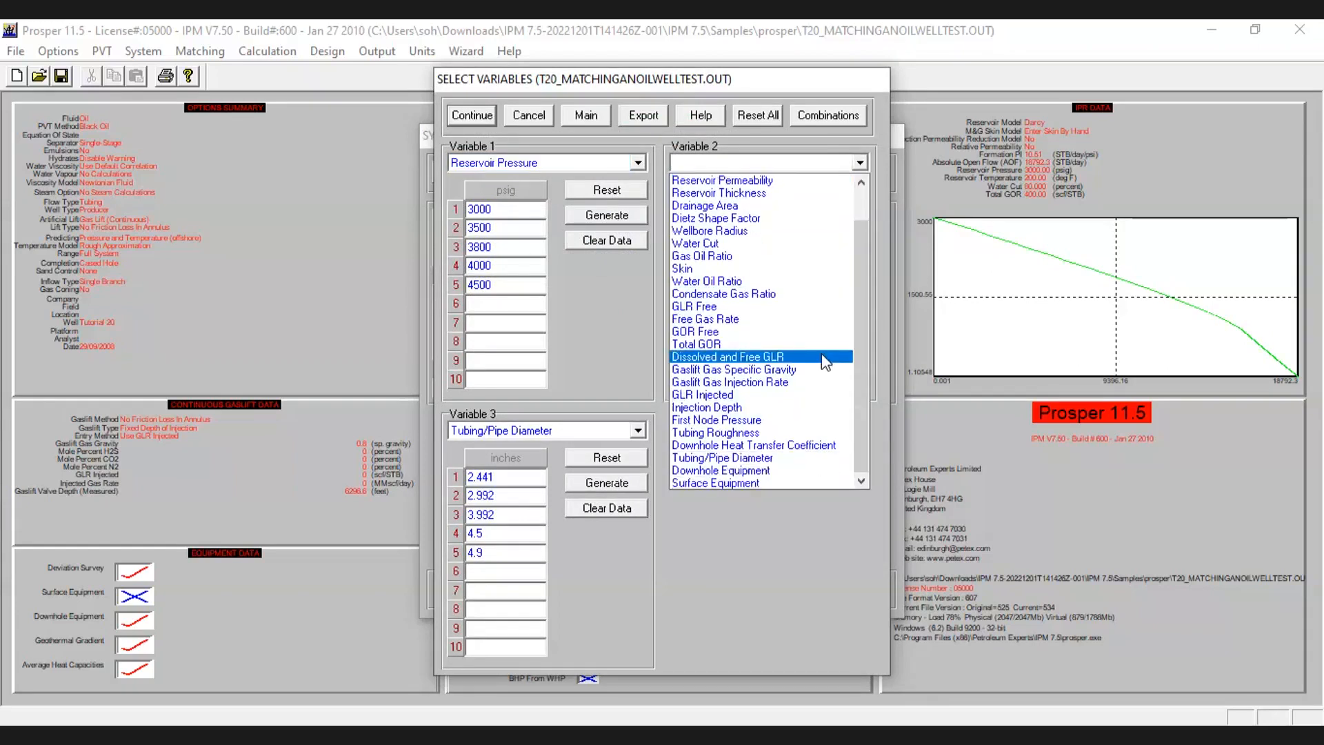
left_click(754, 160)
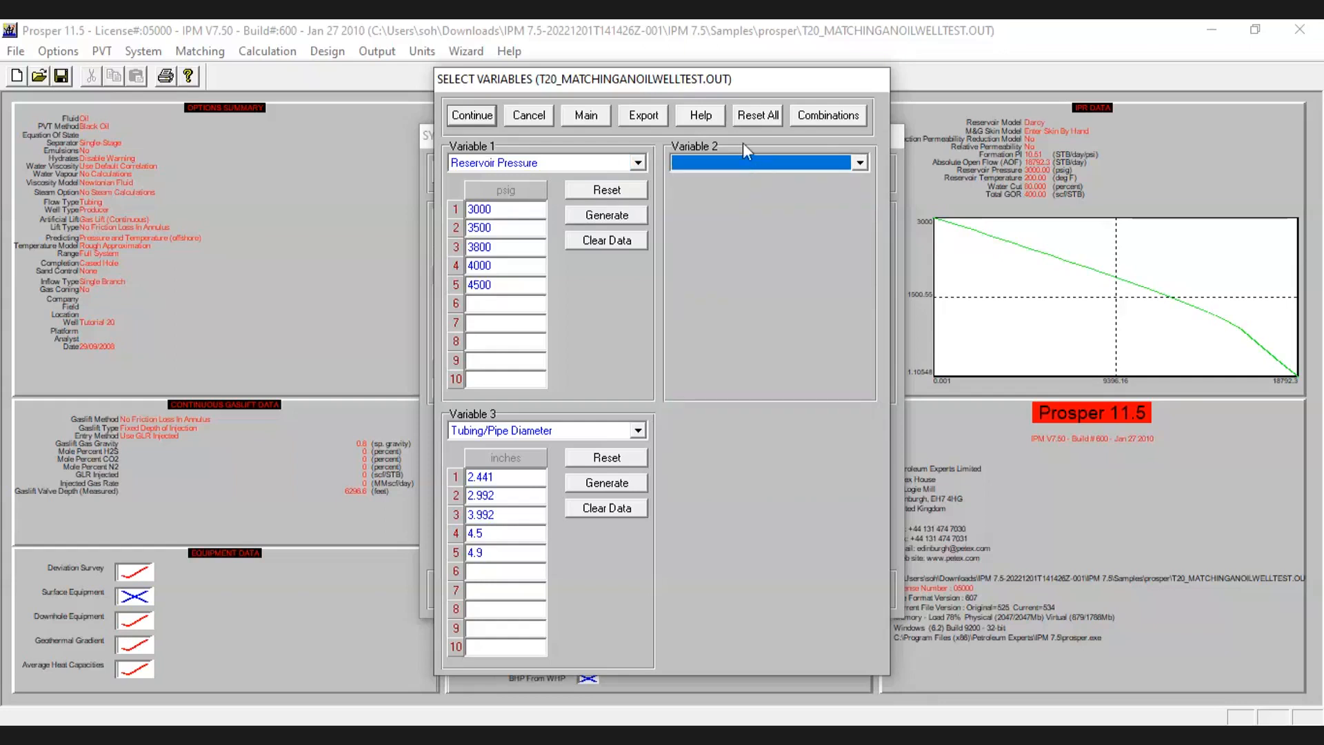
left_click(743, 116)
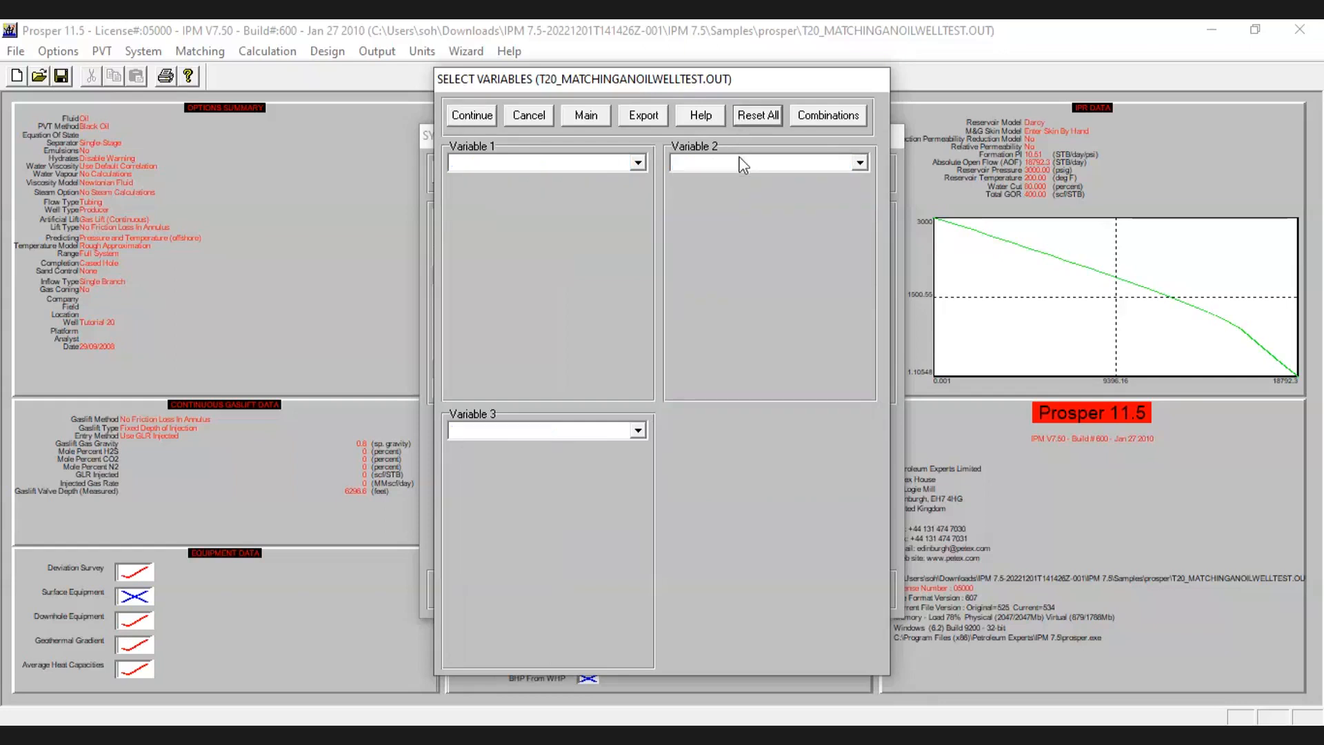
left_click(617, 165)
scroll(572, 372, "down", 1)
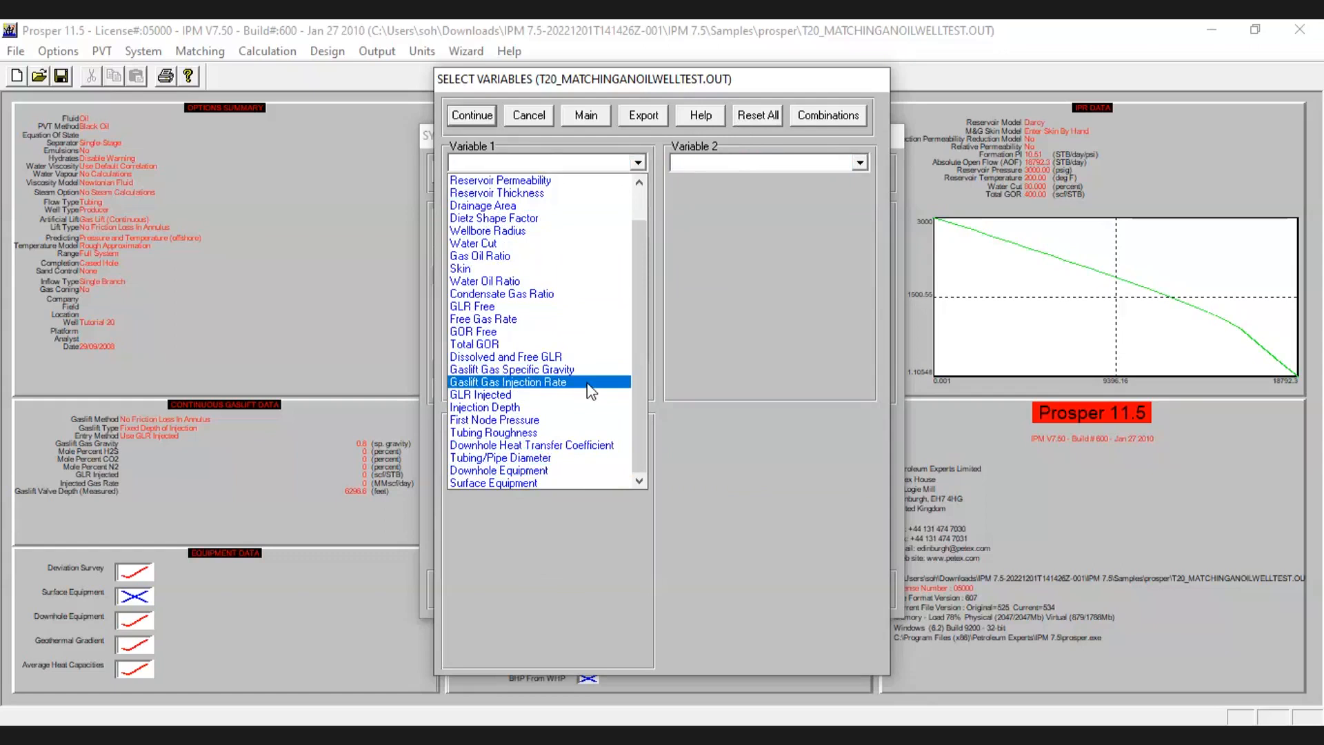
left_click(591, 382)
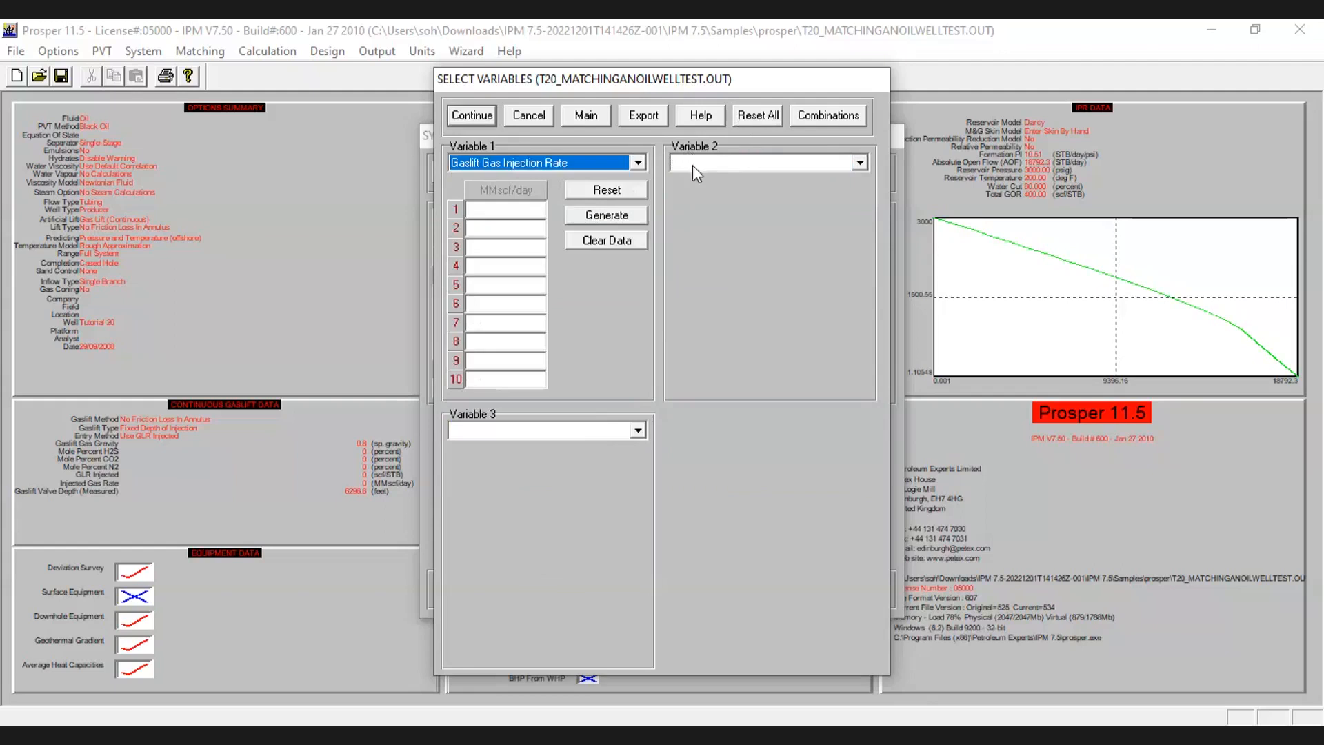
- Enter 0 and 0.5 MMscf/day as the first two gas injection rates
left_click(522, 210)
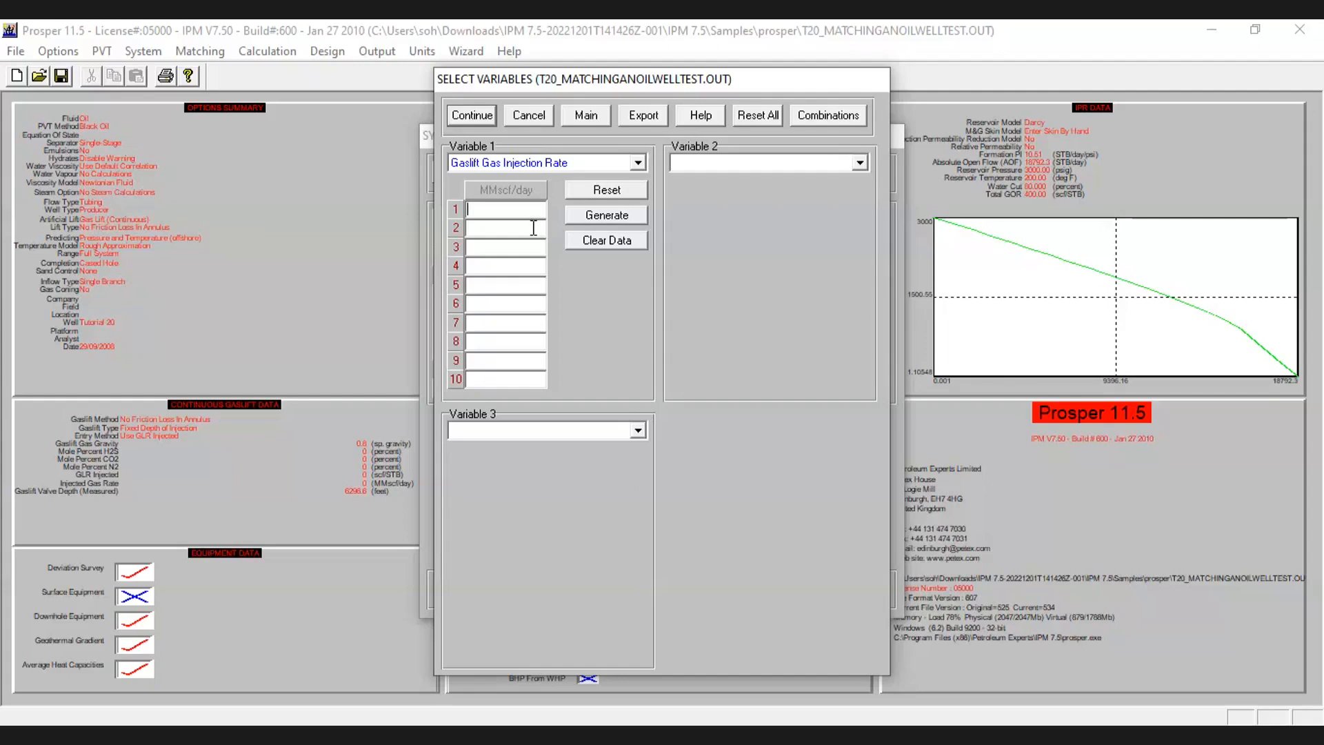
type("0")
key("Return")
type("0.5")
- Generate 10 gas injection rates by step, with a first value of 0 and an increment of 0.5 MMscf/day
left_click(592, 216)
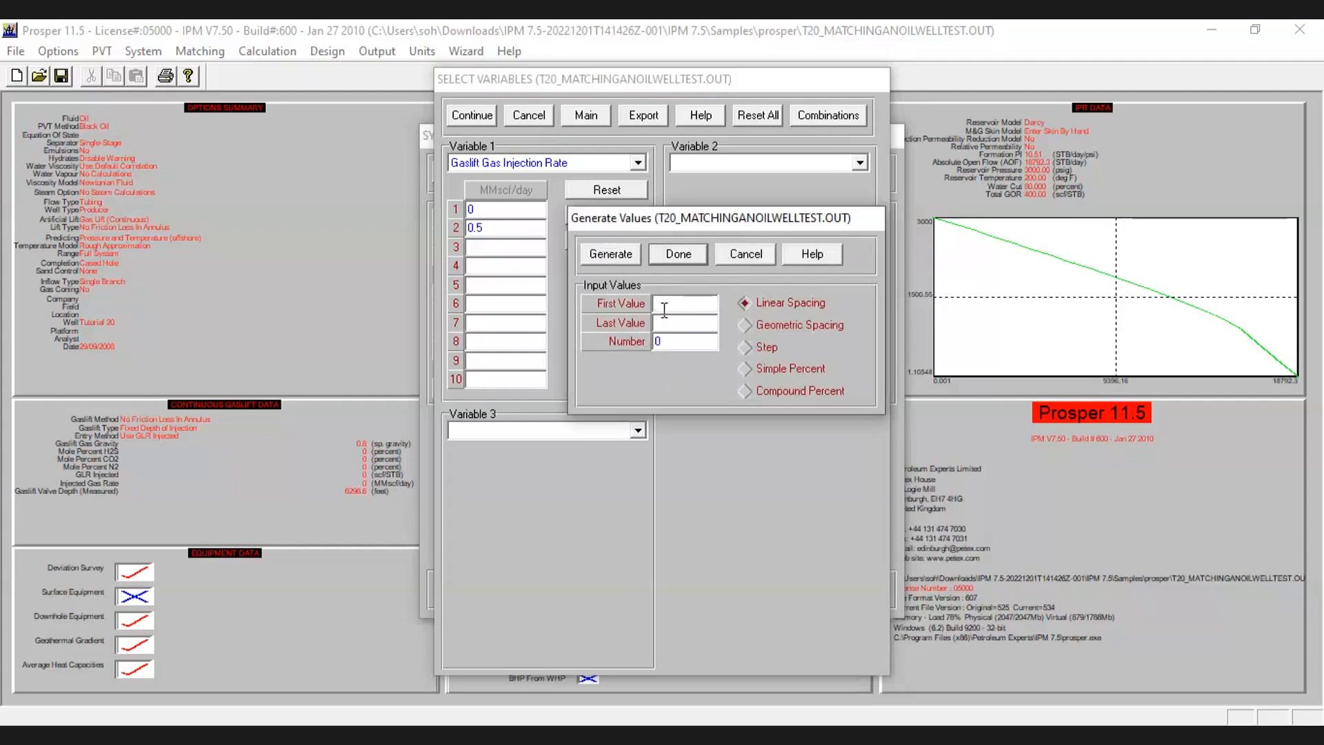
left_click(664, 310)
type("010")
key("Tab")
left_click(744, 346)
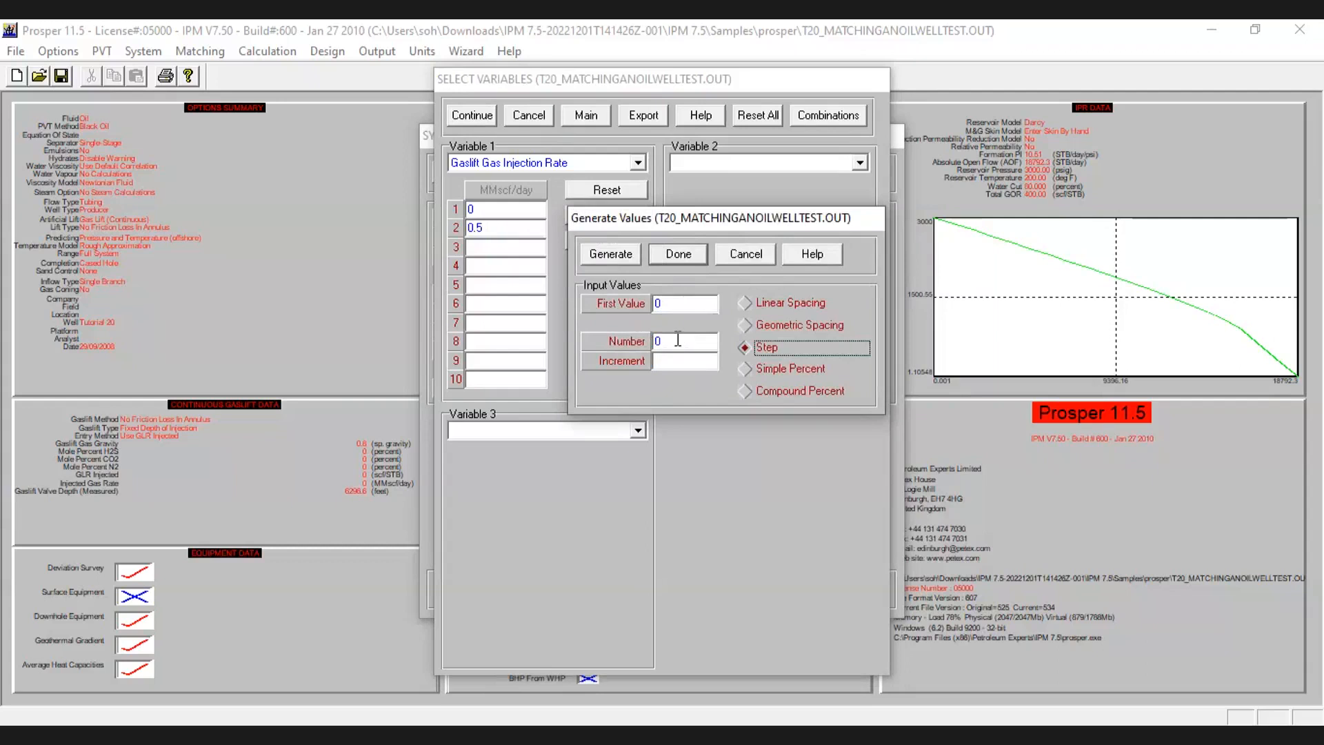
left_click(672, 306)
left_click(675, 340)
key("Home")
type("1")
type(".5")
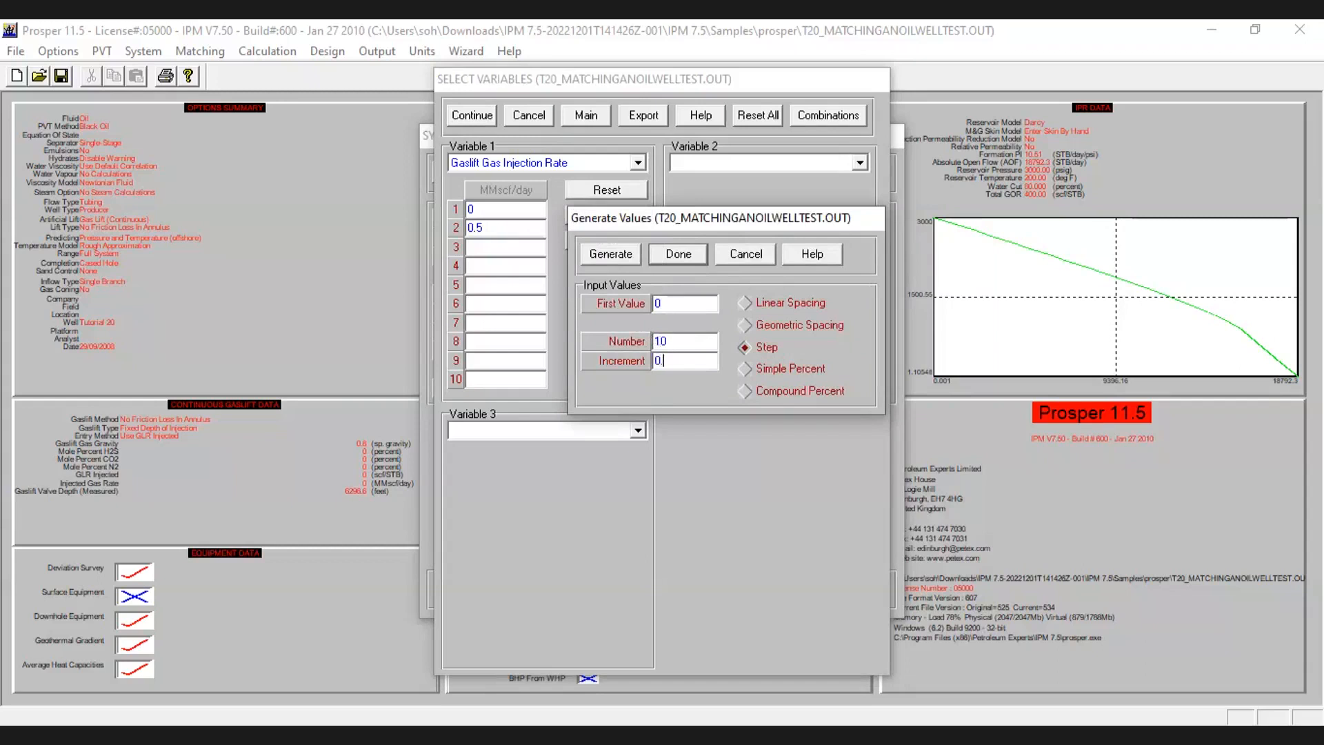
left_click(610, 254)
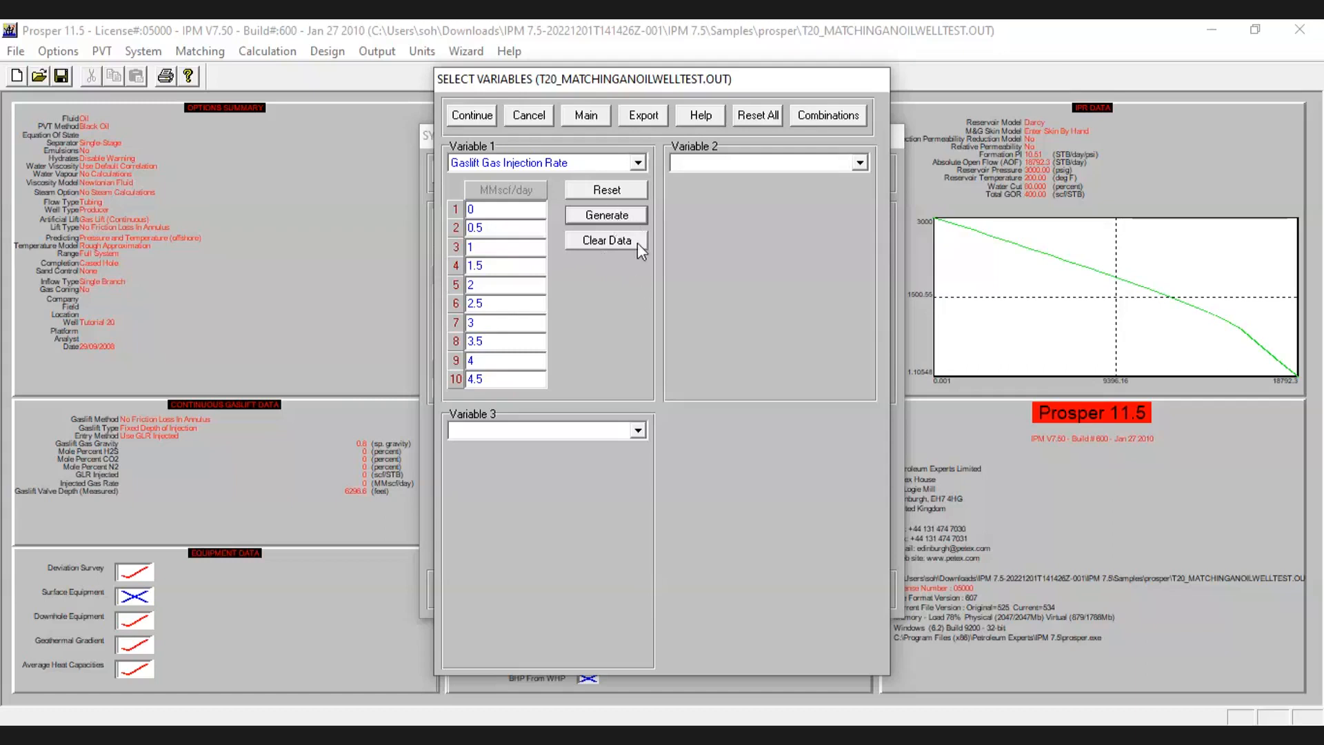
- Run the three-variable system calculation for the ten gas injection rates
left_click(484, 116)
left_click(324, 124)
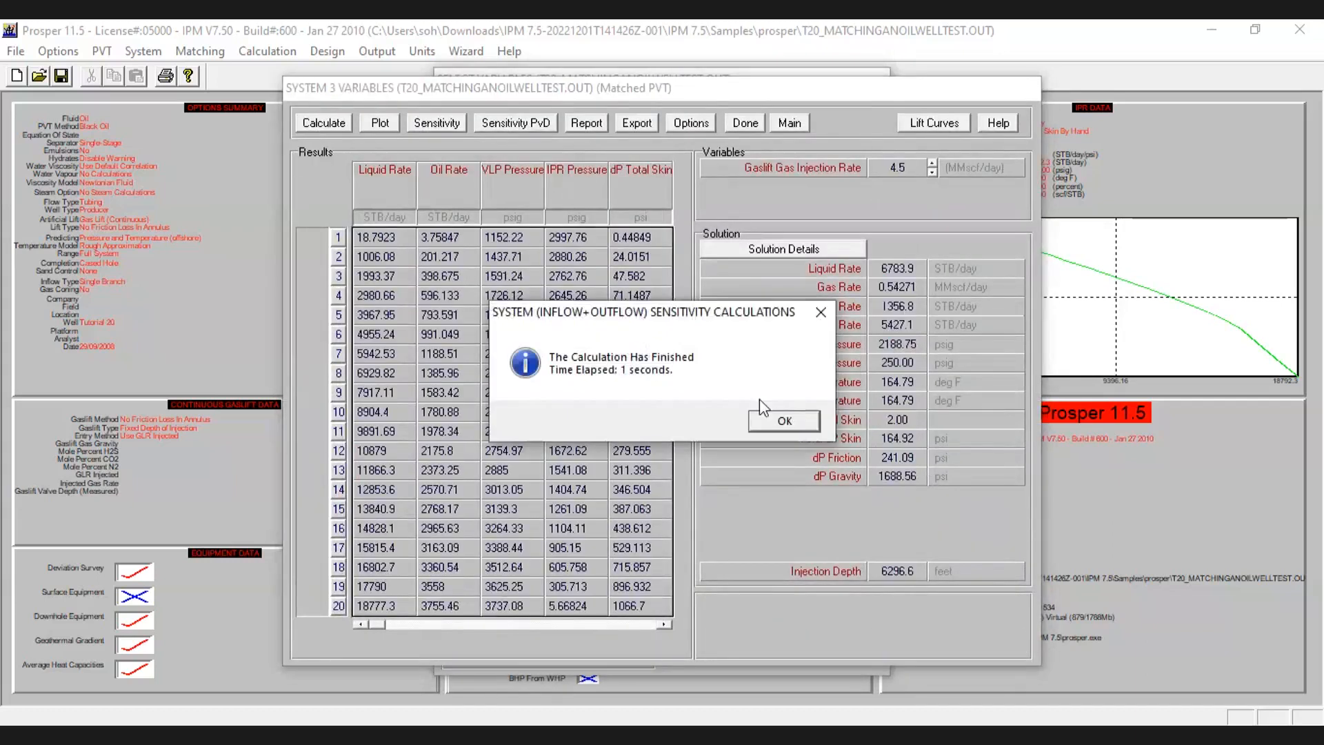
left_click(782, 419)
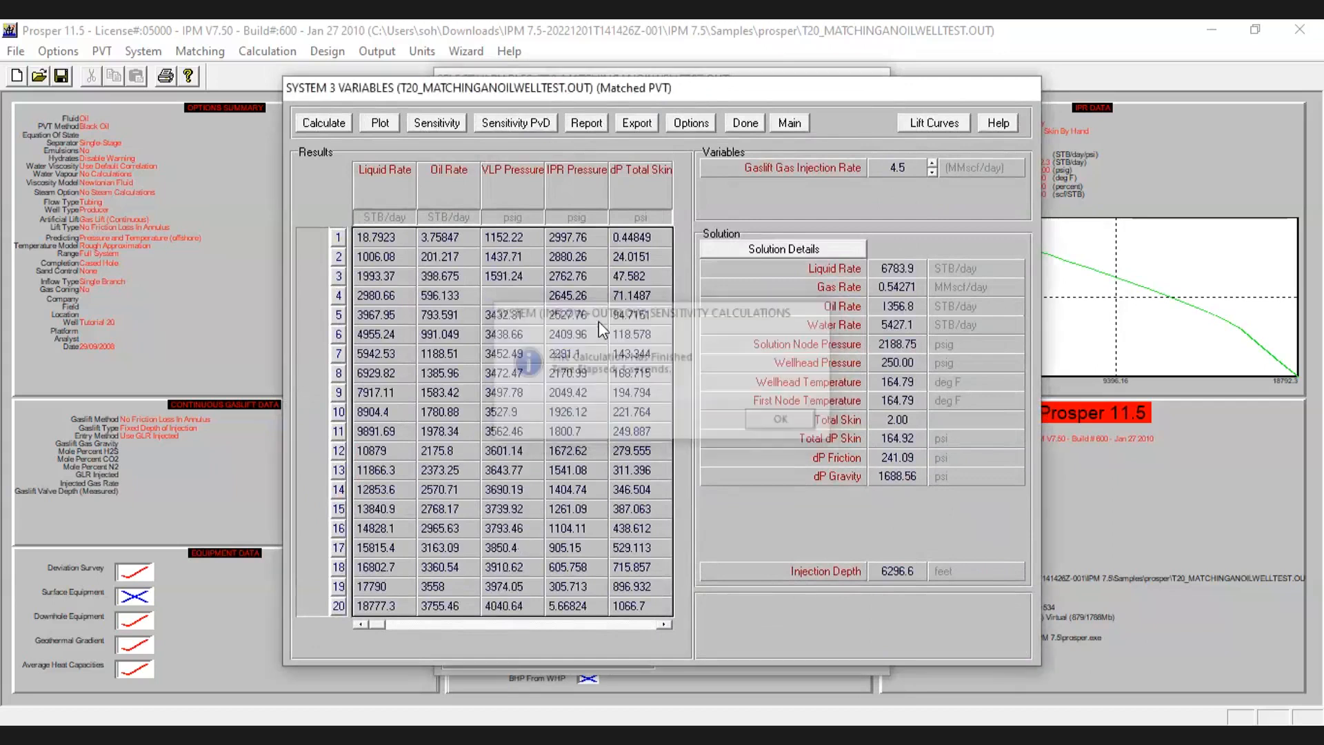
- Review the inflow and outflow curves in the system plot, close it and open the sensitivity plot
left_click(379, 126)
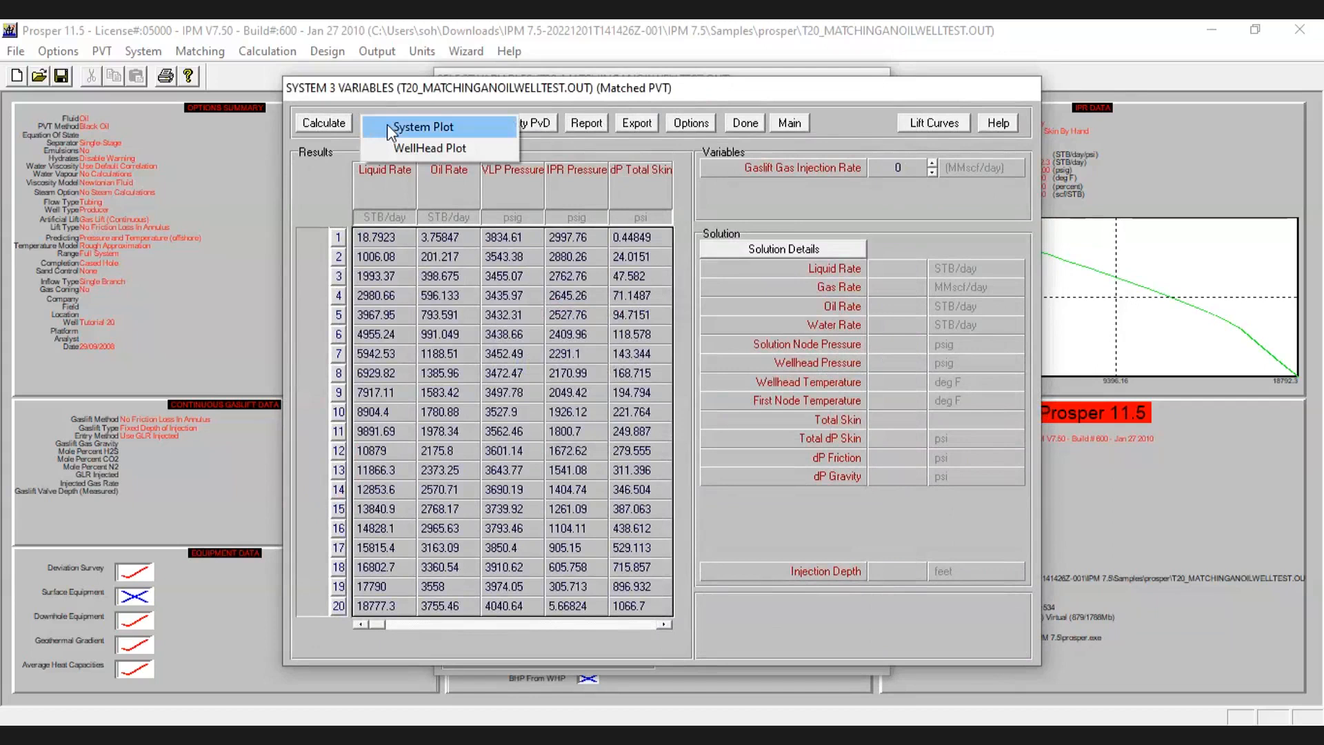
left_click(387, 127)
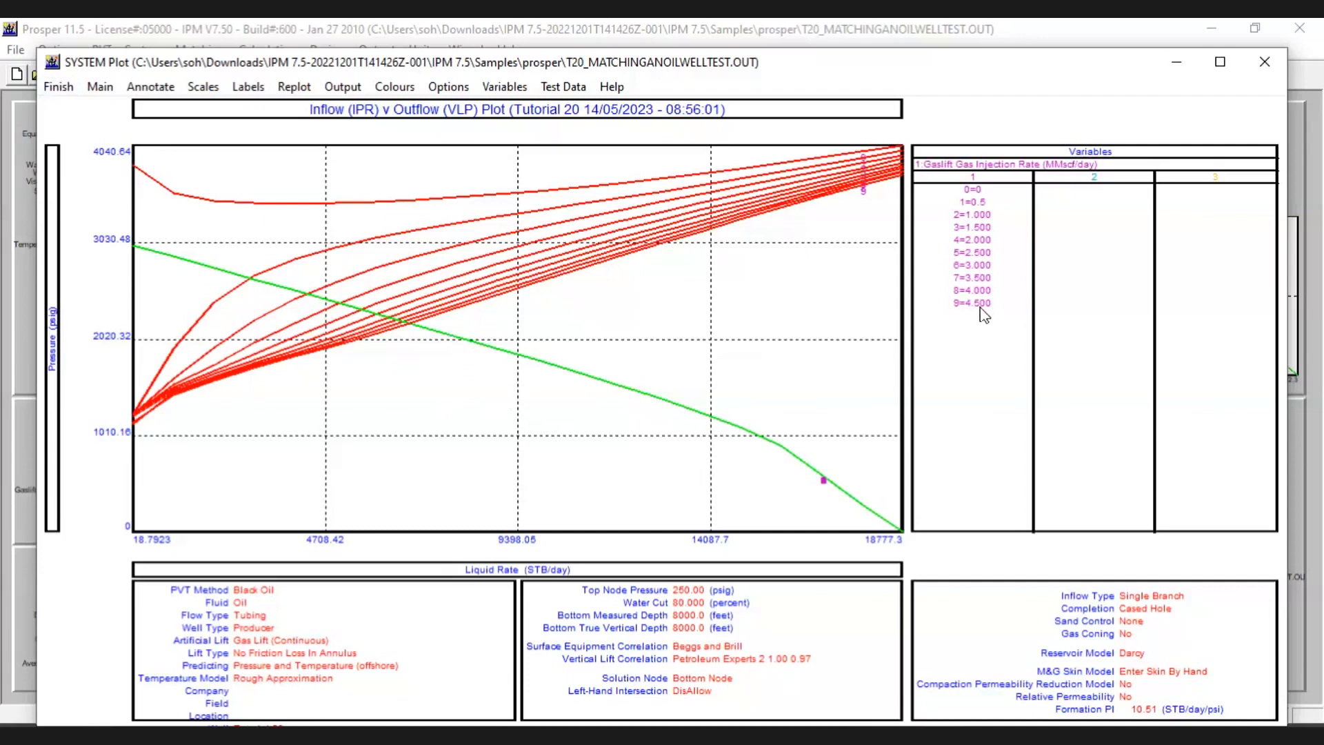
left_click(58, 87)
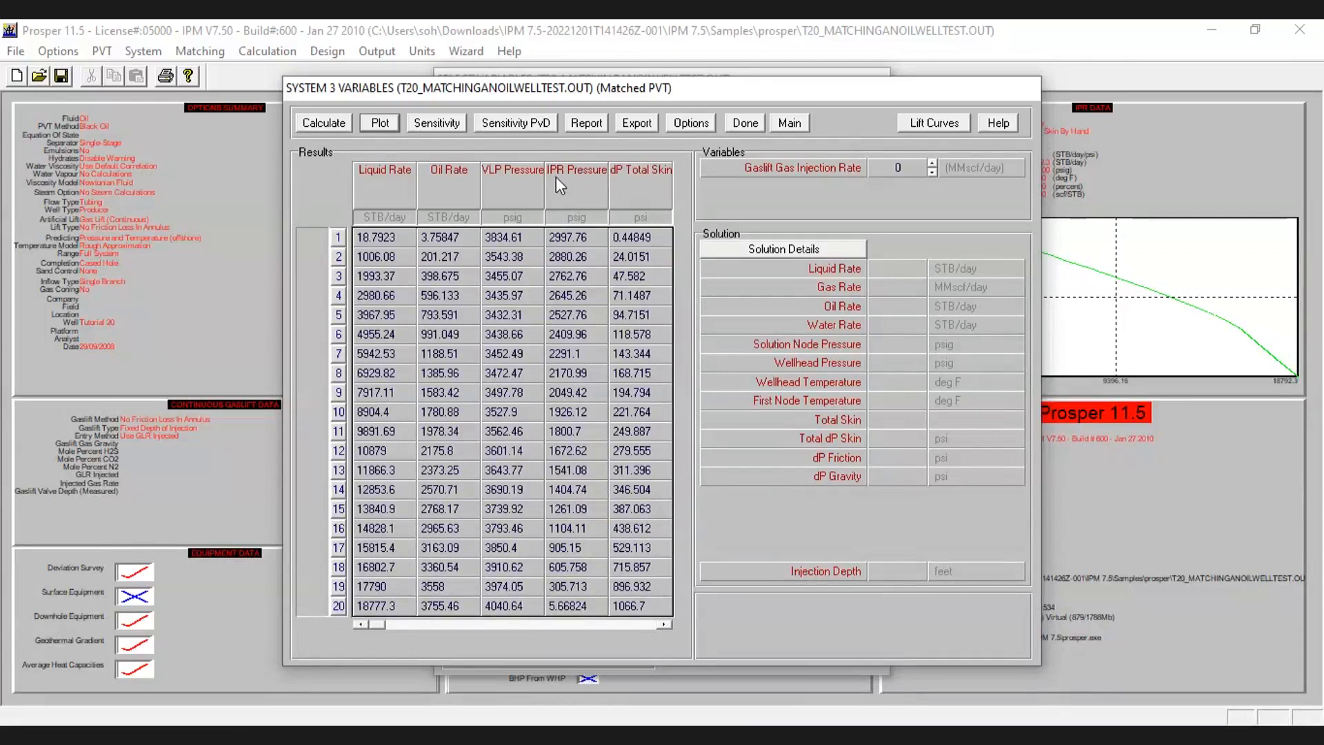
left_click(416, 119)
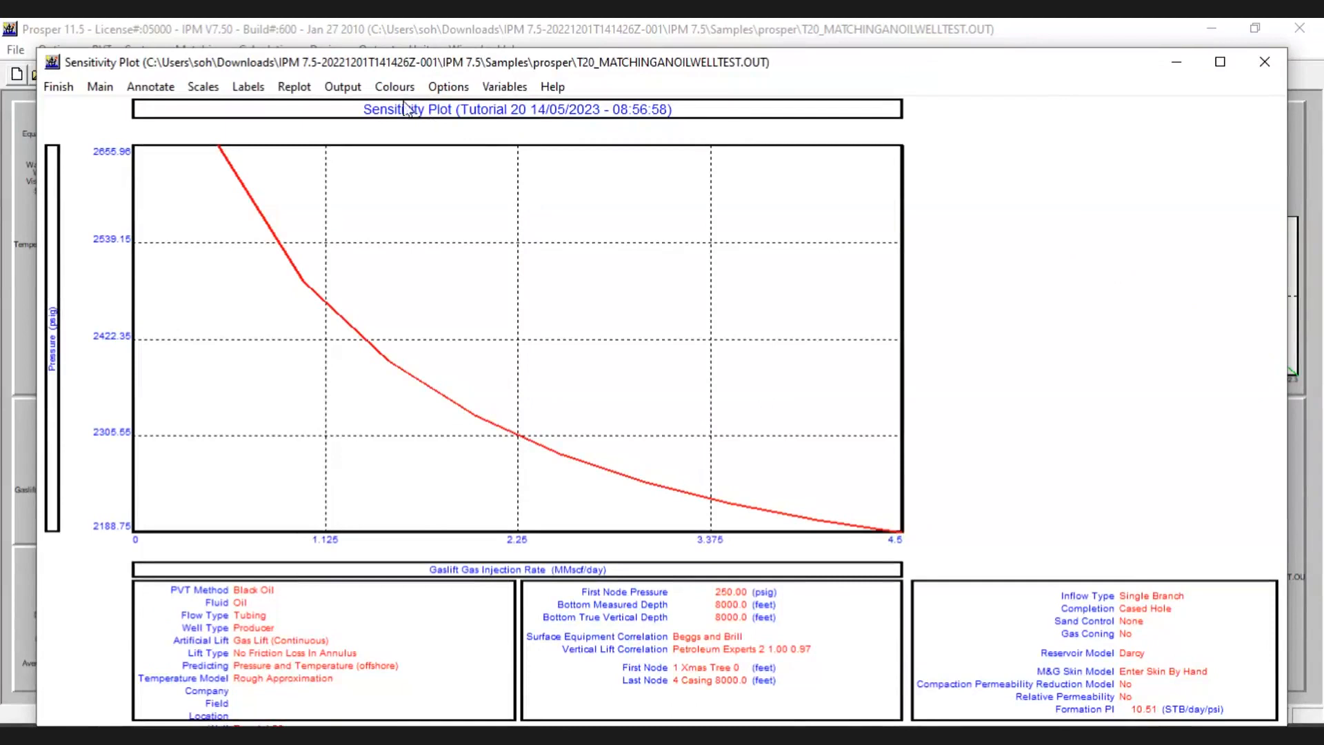
left_click(495, 89)
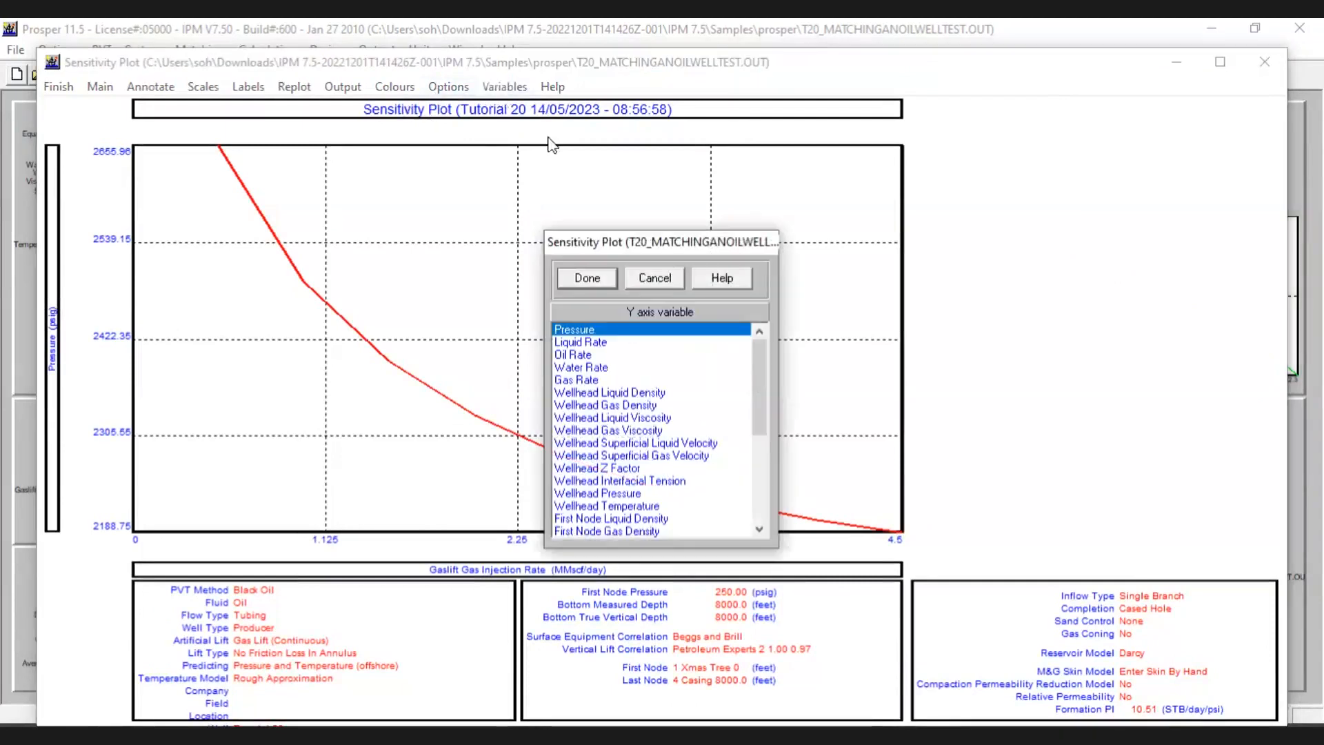
left_click(675, 279)
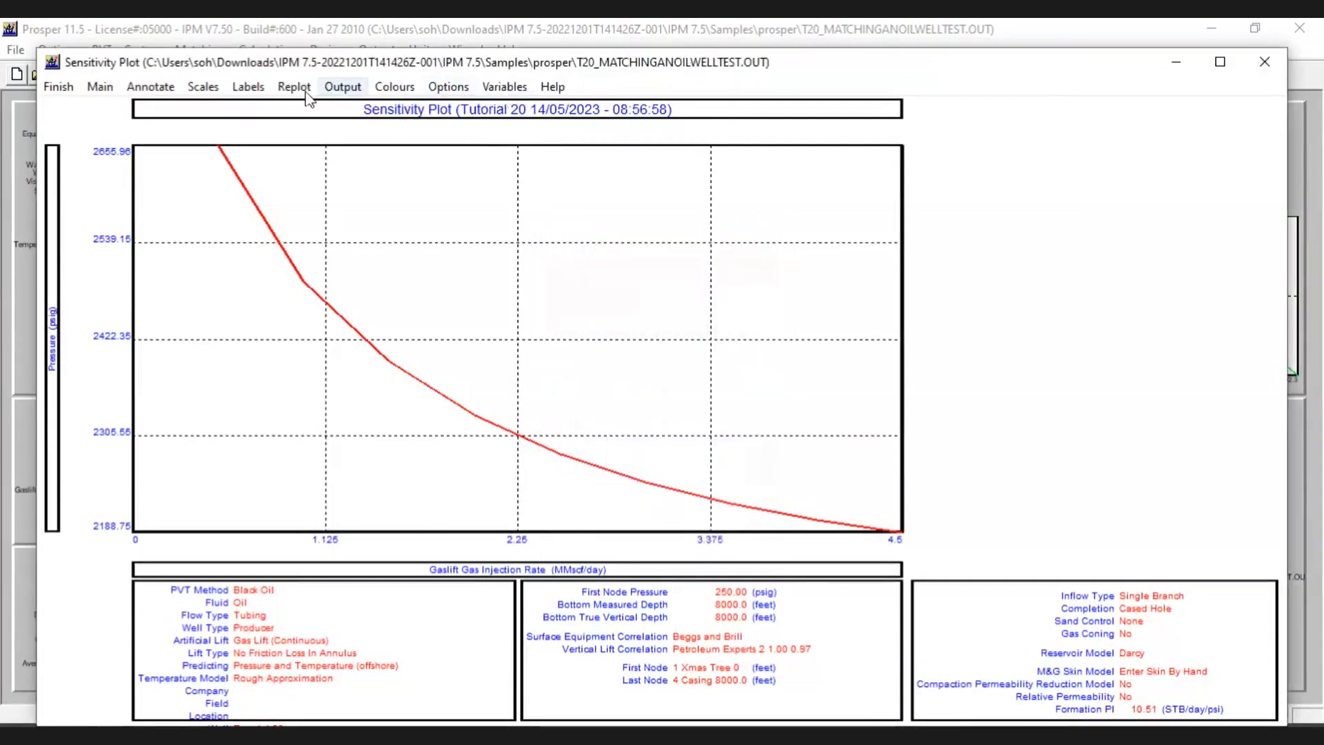
left_click(351, 91)
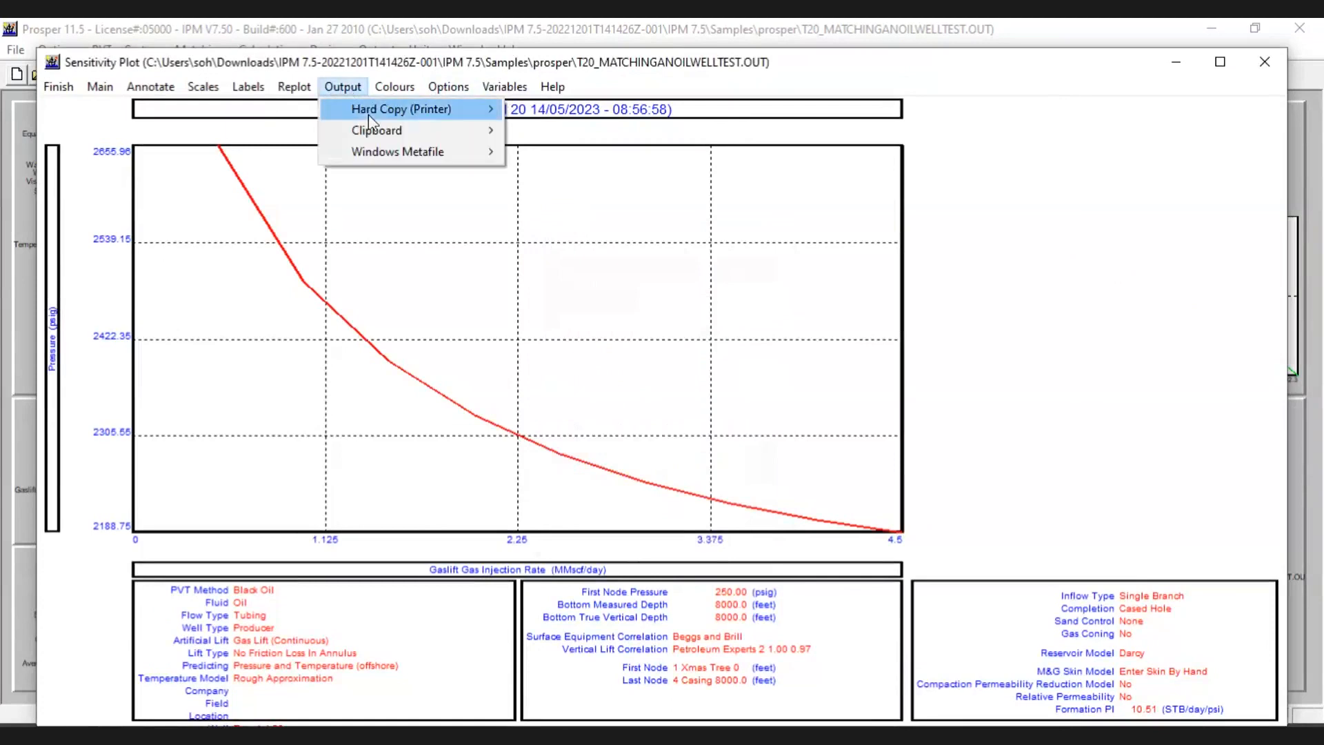
left_click(467, 91)
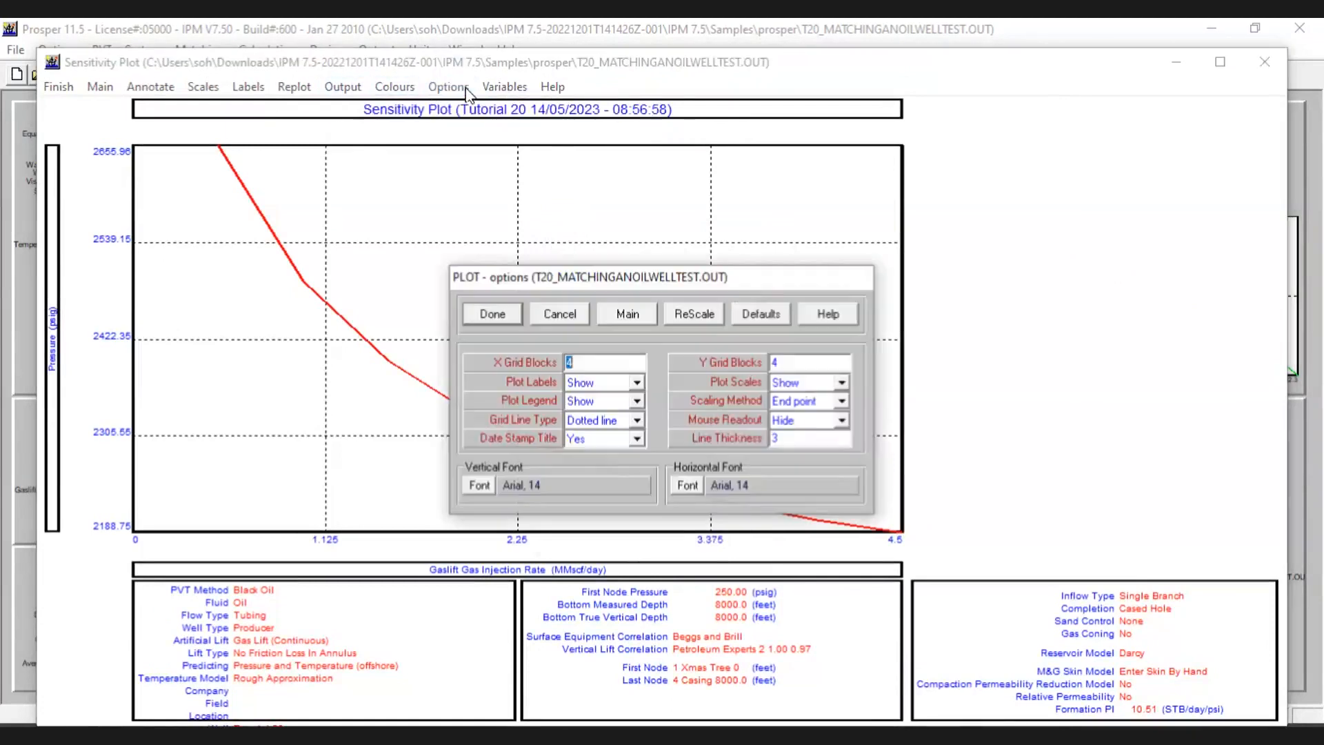
left_click(559, 313)
- Plot Oil Rate as the Y axis variable against gas injection rate, and return to the main screen
left_click(504, 87)
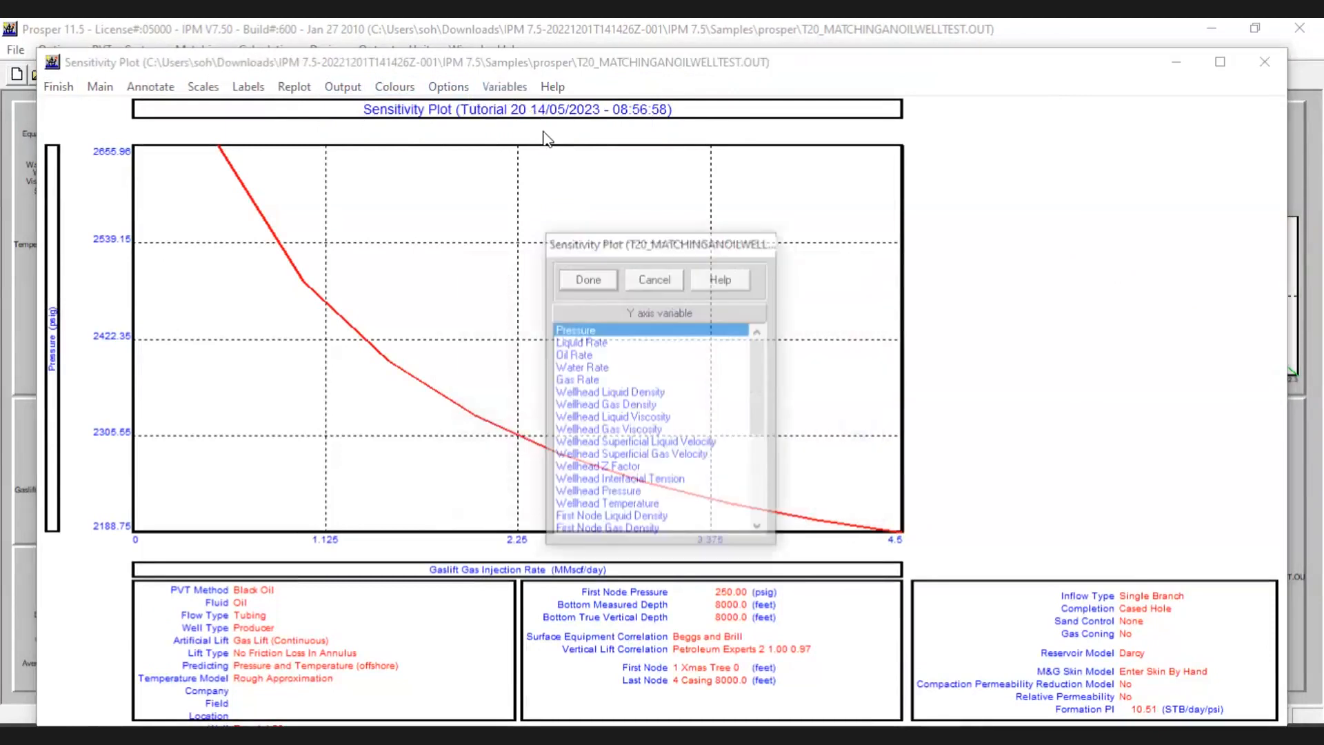
left_click(597, 354)
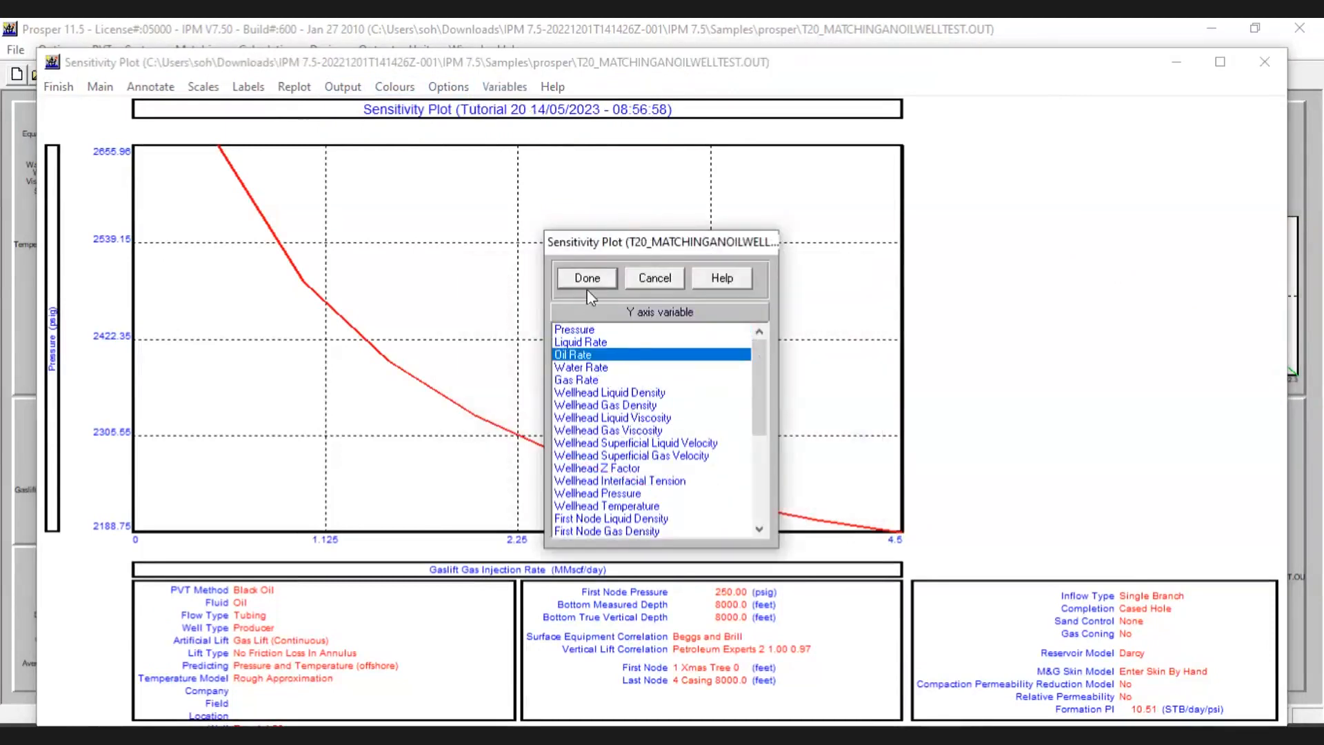
left_click(586, 278)
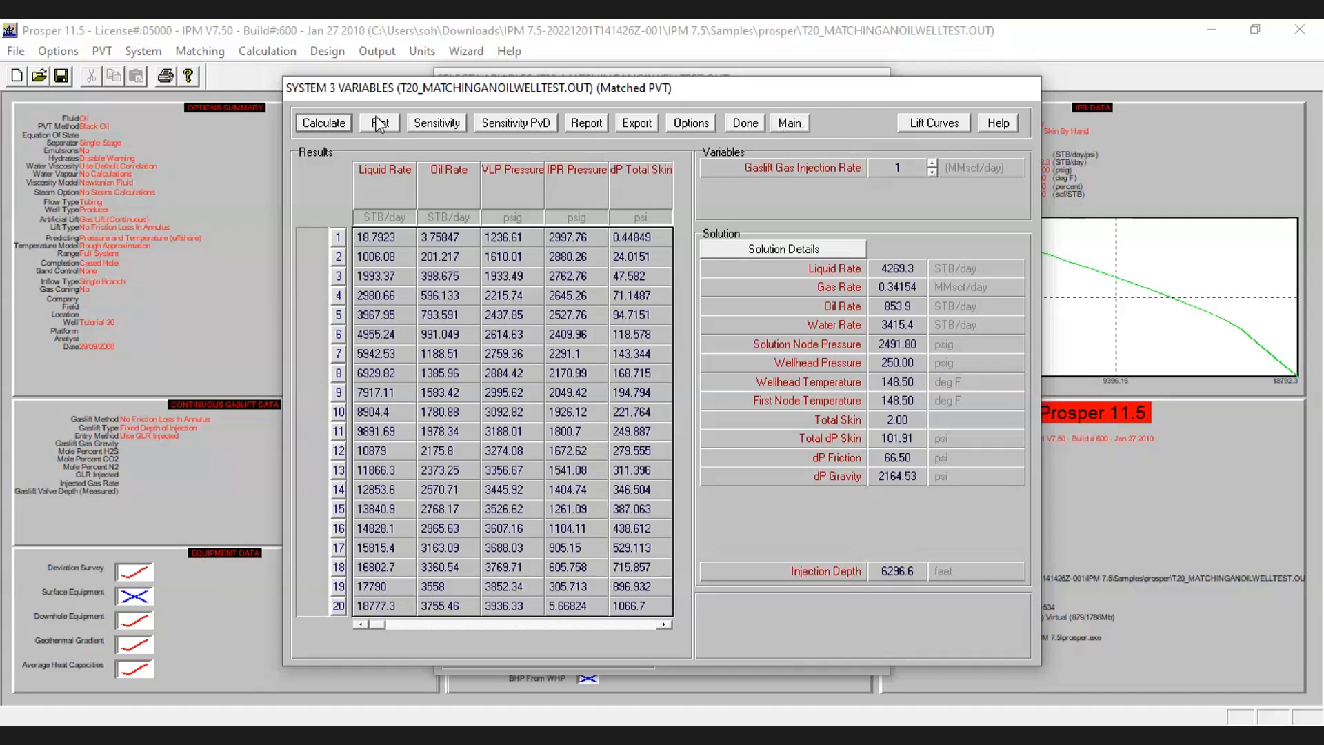
left_click(744, 124)
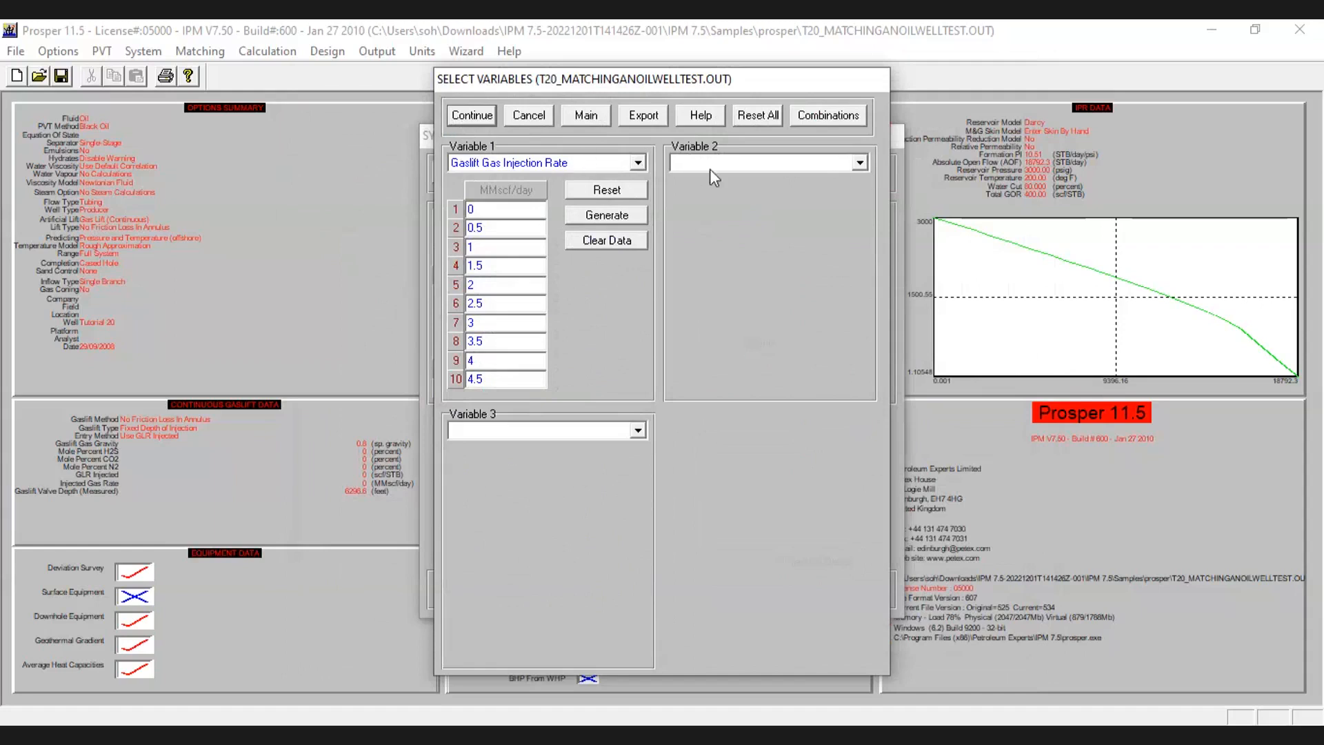
left_click(584, 115)
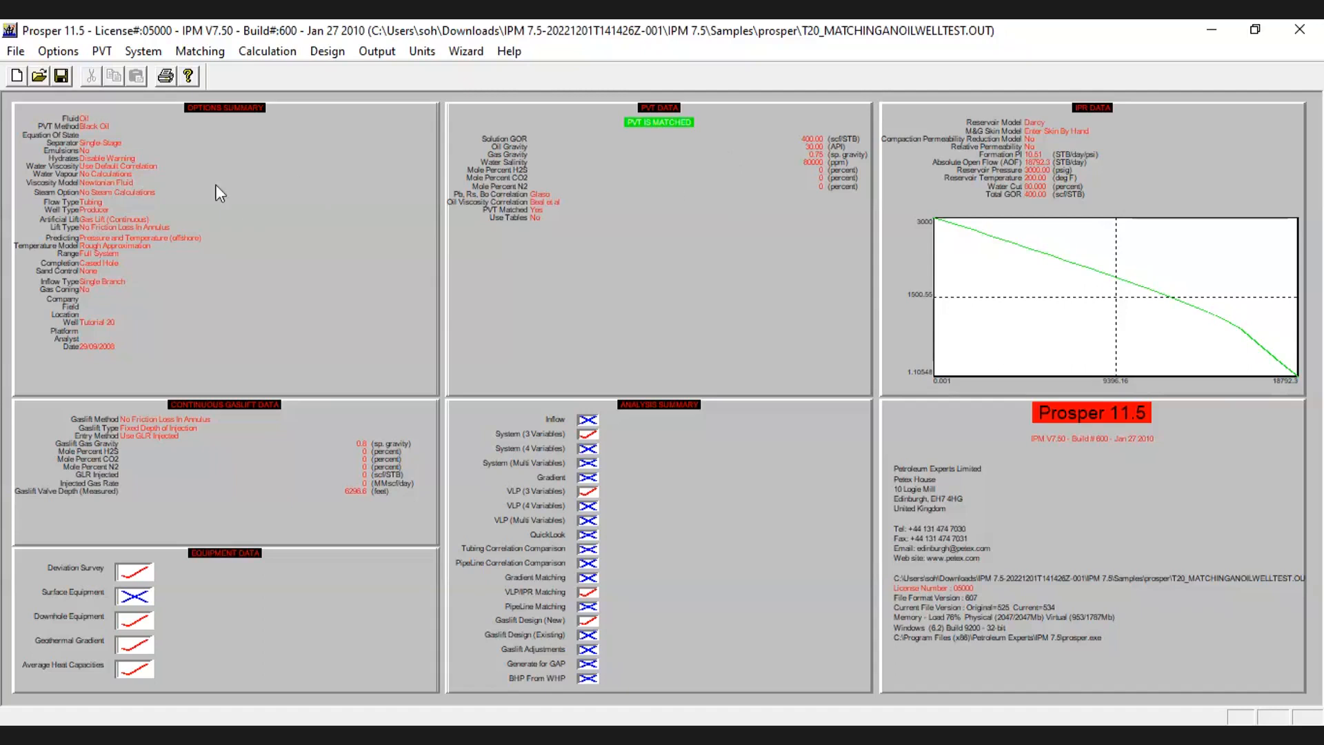
- Reopen the new well gas lift design, continue to the calculated rate and display its pressure versus depth plot
left_click(329, 52)
left_click(329, 51)
left_click(329, 52)
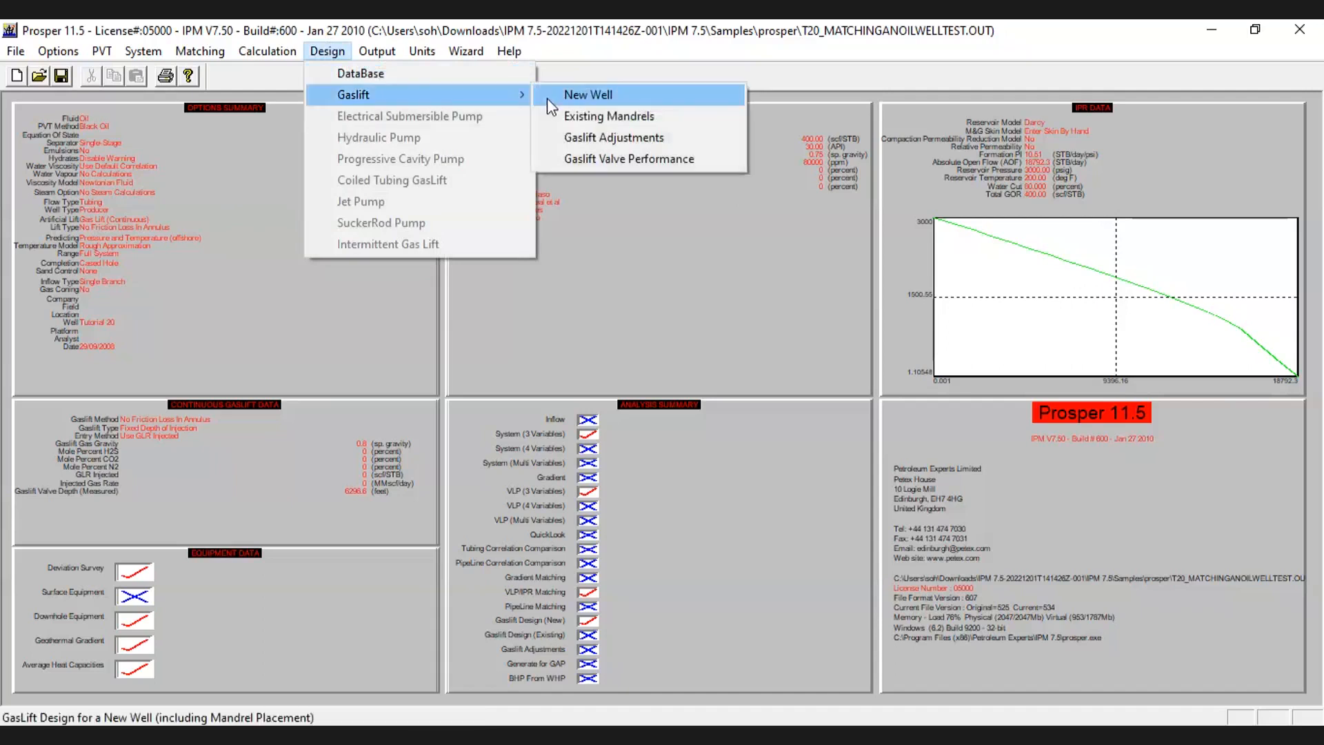
left_click(548, 98)
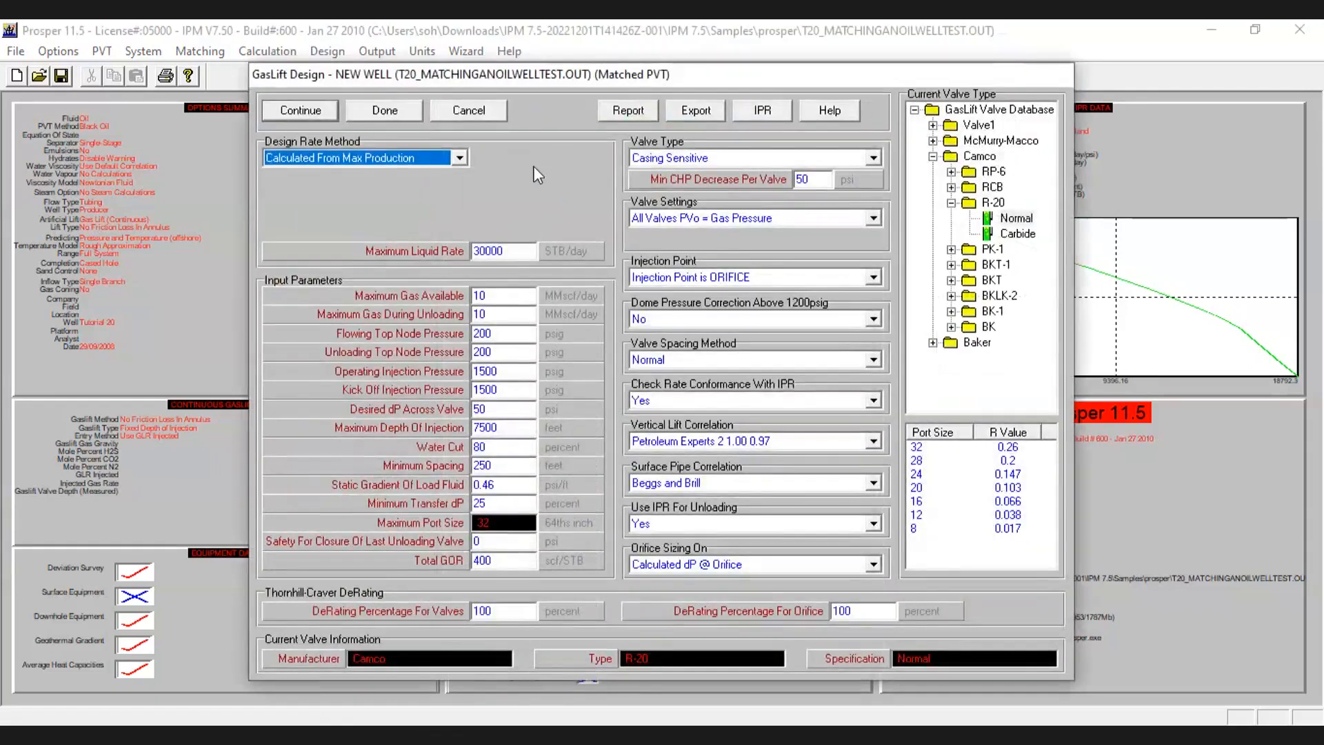
left_click(309, 115)
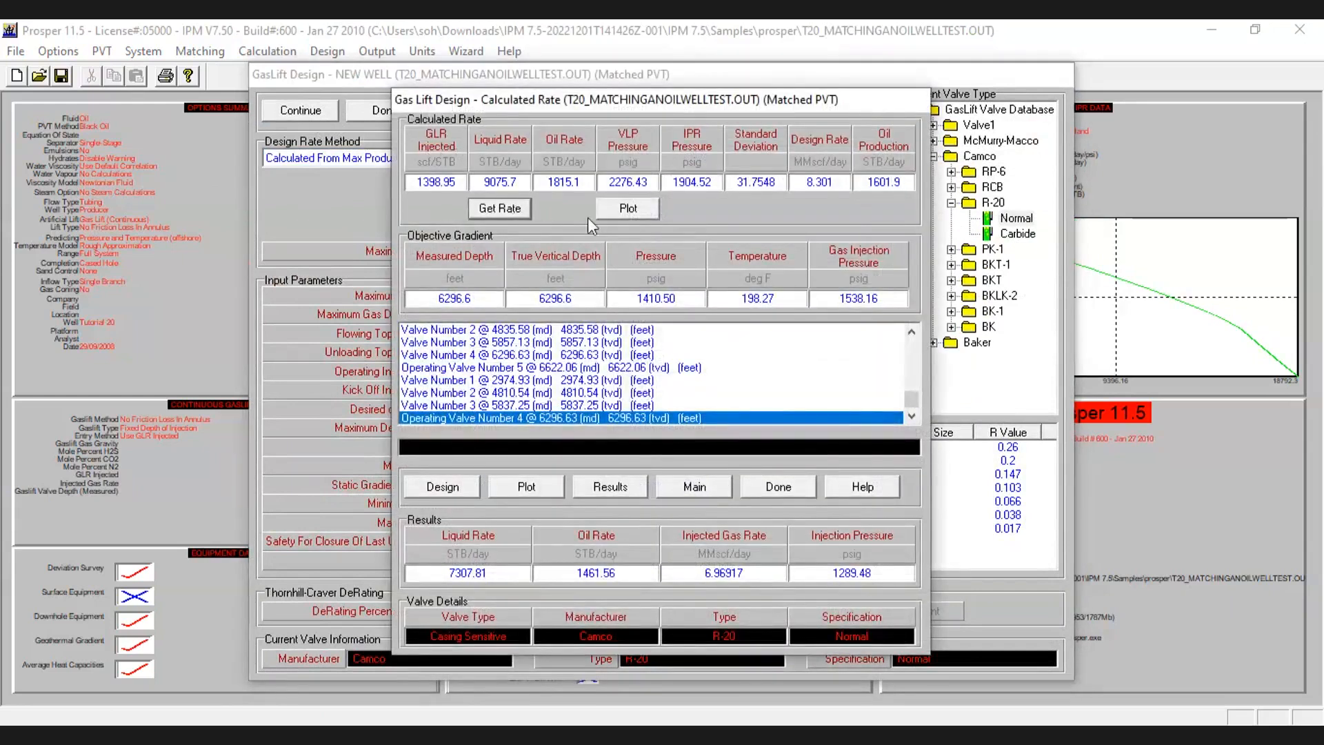
left_click(527, 488)
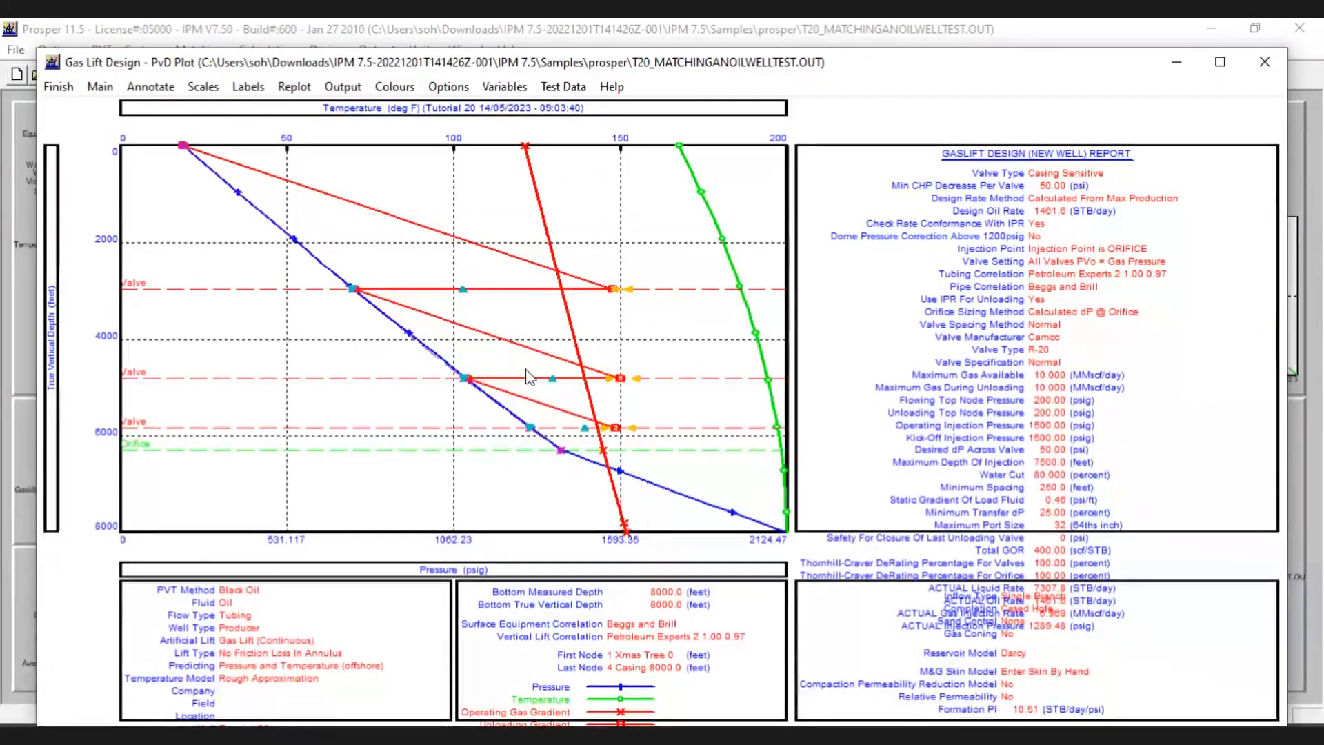
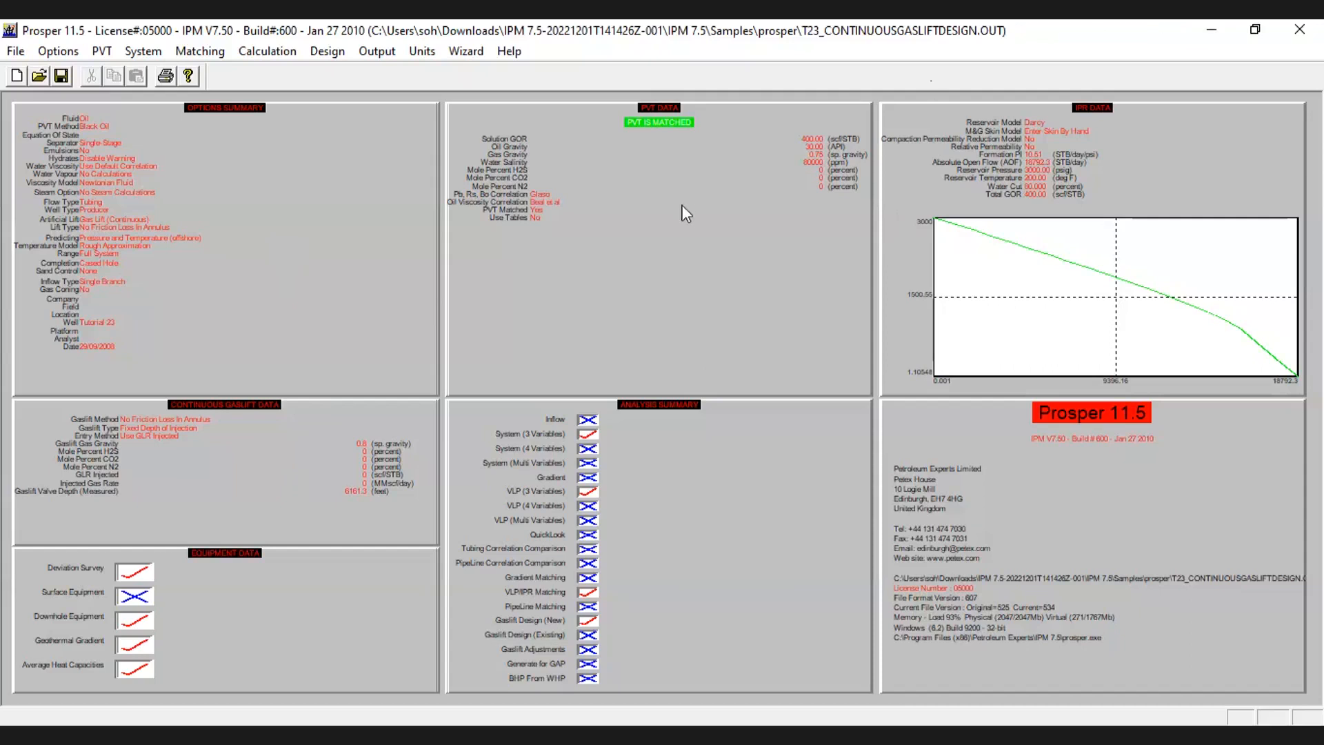
- Open the QuickLook diagnostic for the T23_CONTINUOUSGASLIFTDESIGN well
left_click(319, 54)
mouse_move(221, 53)
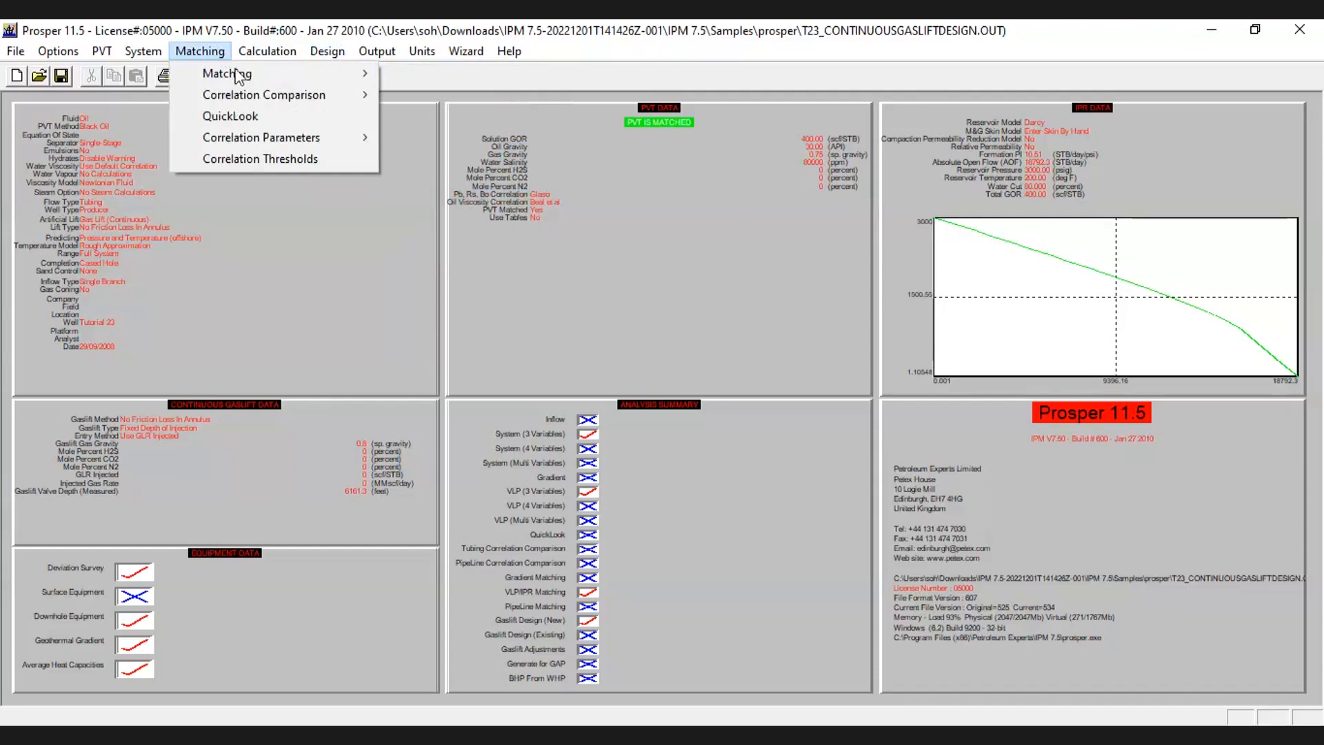
mouse_move(238, 75)
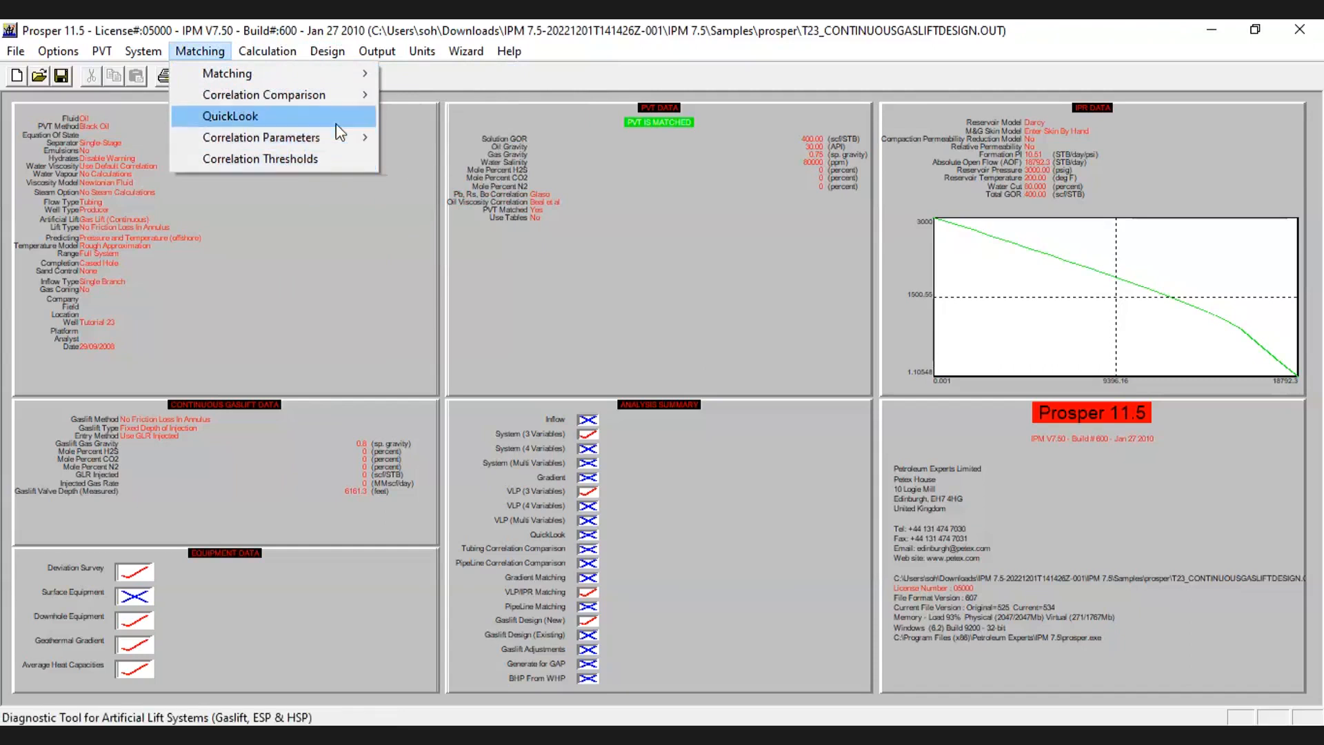
left_click(341, 119)
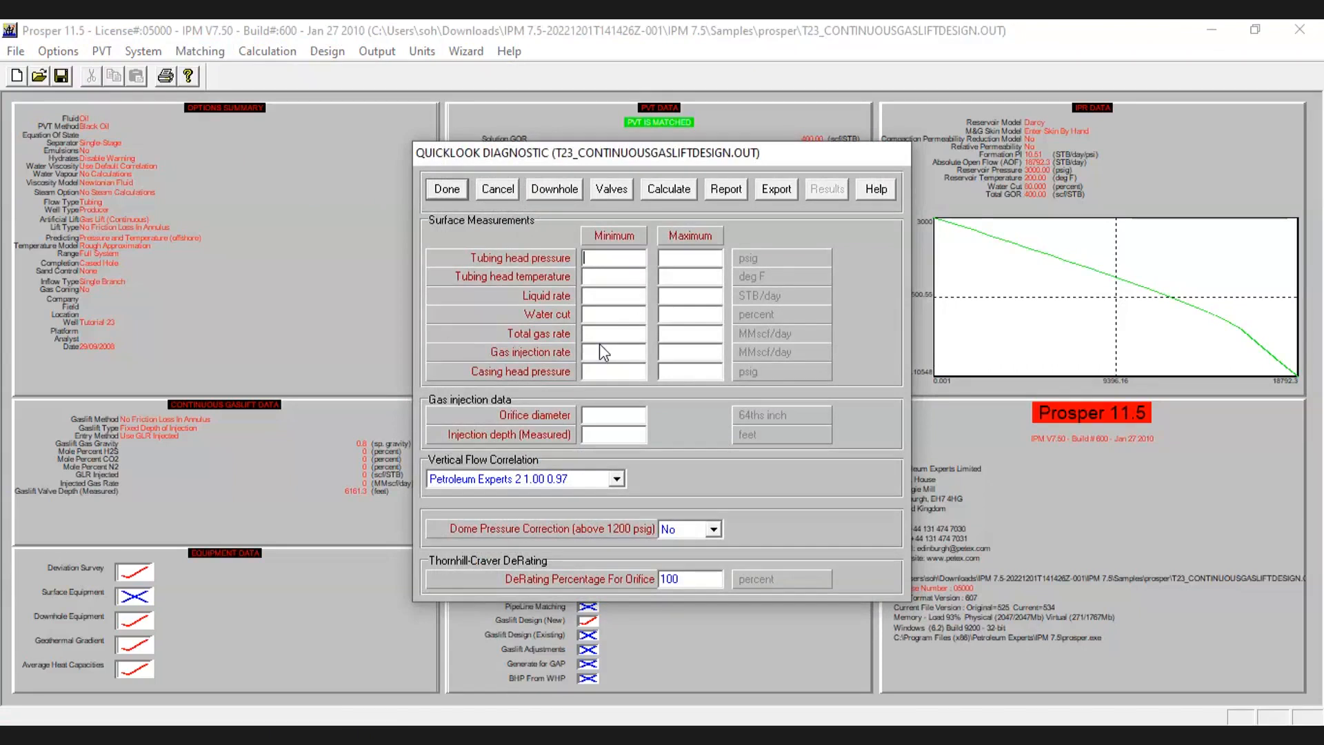
- Enter minimum tubing head pressure 350 psig, tubing head temperature 171 deg F, liquid rate 8500 STB/day, water cut 80 percent and total gas rate 5.7 MMscf/day
type("350")
left_click(590, 277)
type("1717")
key("BackSpace")
left_click(604, 295)
type("850")
type("80")
type("5.7")
- Set the minimum gas injection rate to 4 MMscf/day and the minimum casing head pressure to 1460 psig
left_click(612, 350)
type("4")
type("1400")
key("BackSpace")
key("BackSpace")
type("60")
- Set the orifice diameter to 32 64ths inch and the measured injection depth to 6161 feet
type("32.64")
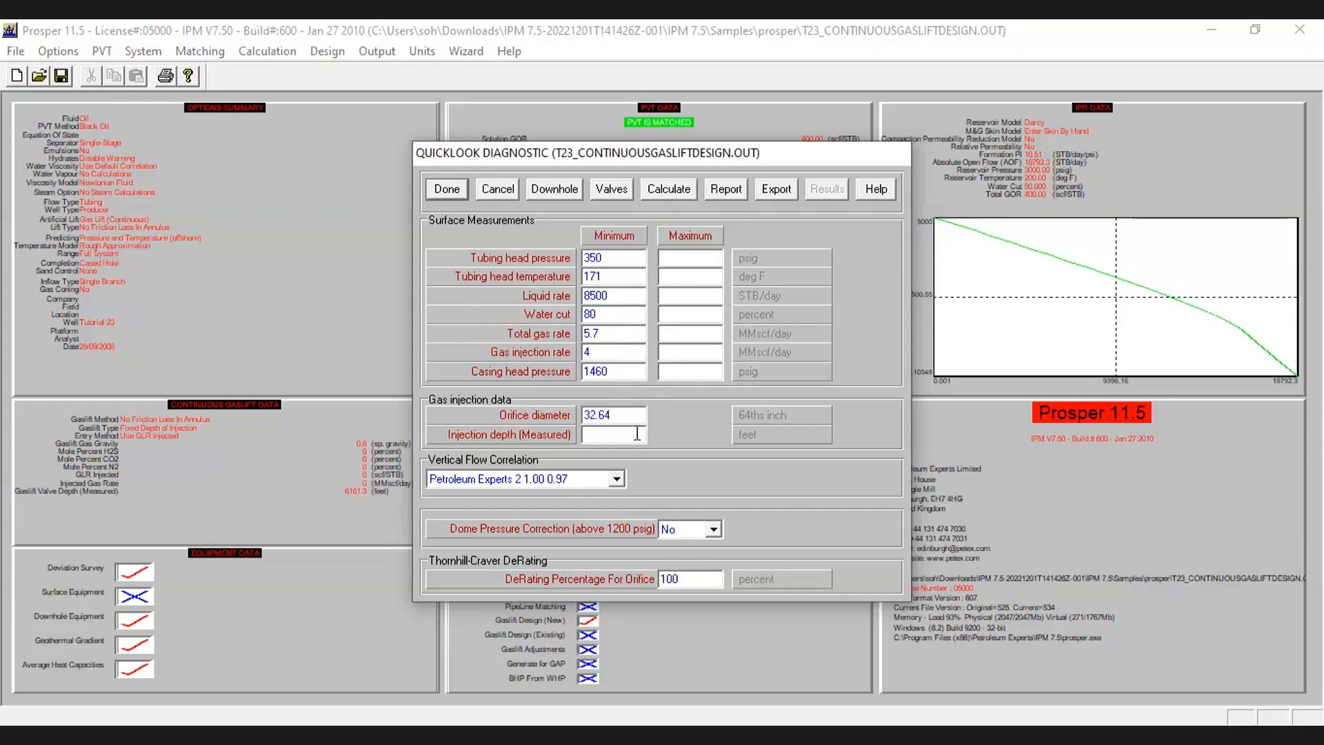
key("BackSpace")
key("BackSpace")
key("BackSpace")
left_click(637, 433)
type("6000")
key("BackSpace")
key("BackSpace")
key("BackSpace")
type("161")
- Enter the first gas lift valve as Casing Sensitive with depth 2975 feet, port size 22, R value 0.038 and dome pressure 1228 psig
left_click(680, 535)
left_click(612, 189)
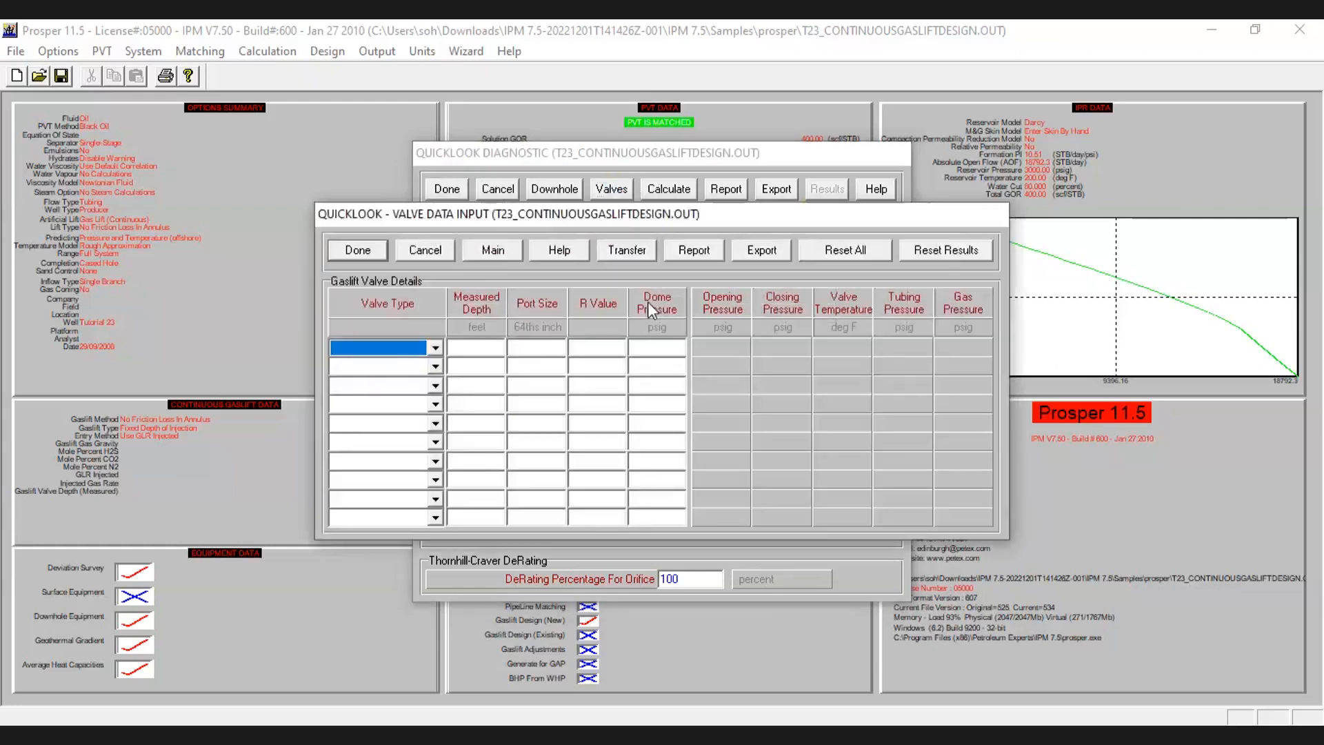
left_click(435, 348)
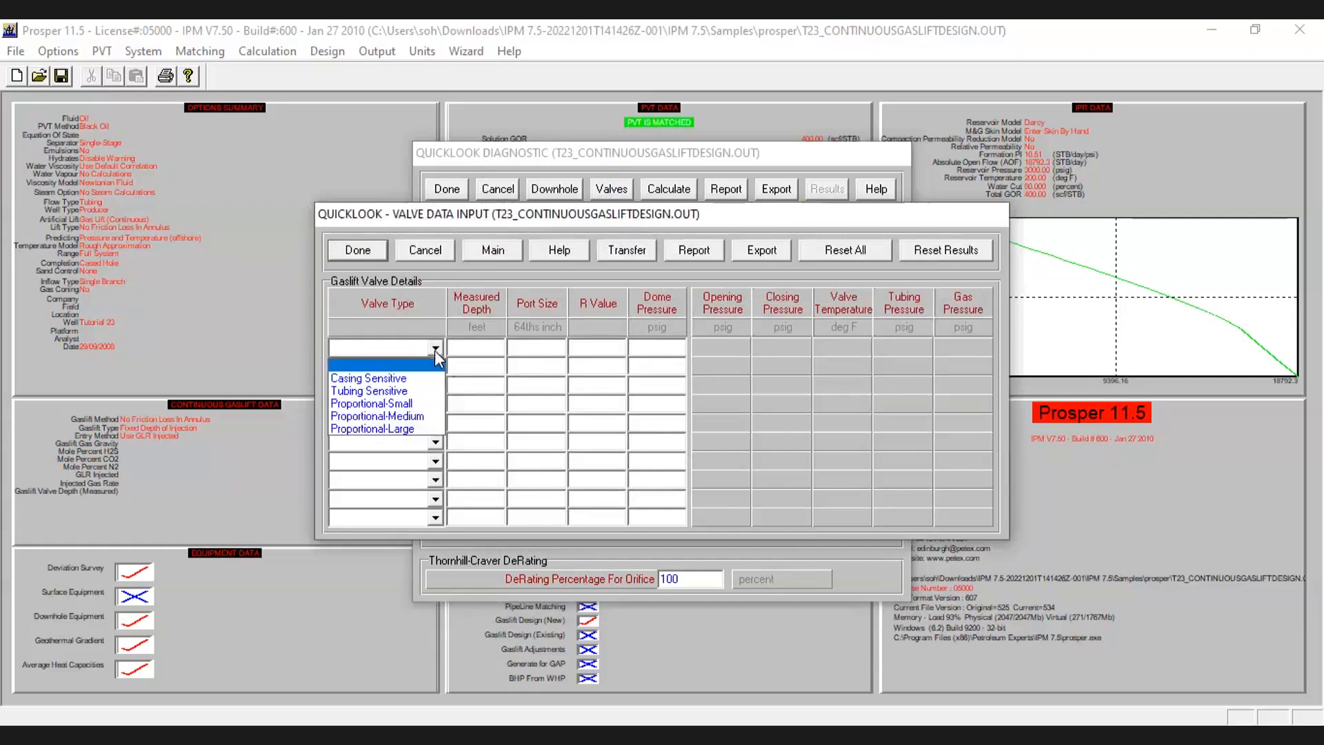
left_click(373, 378)
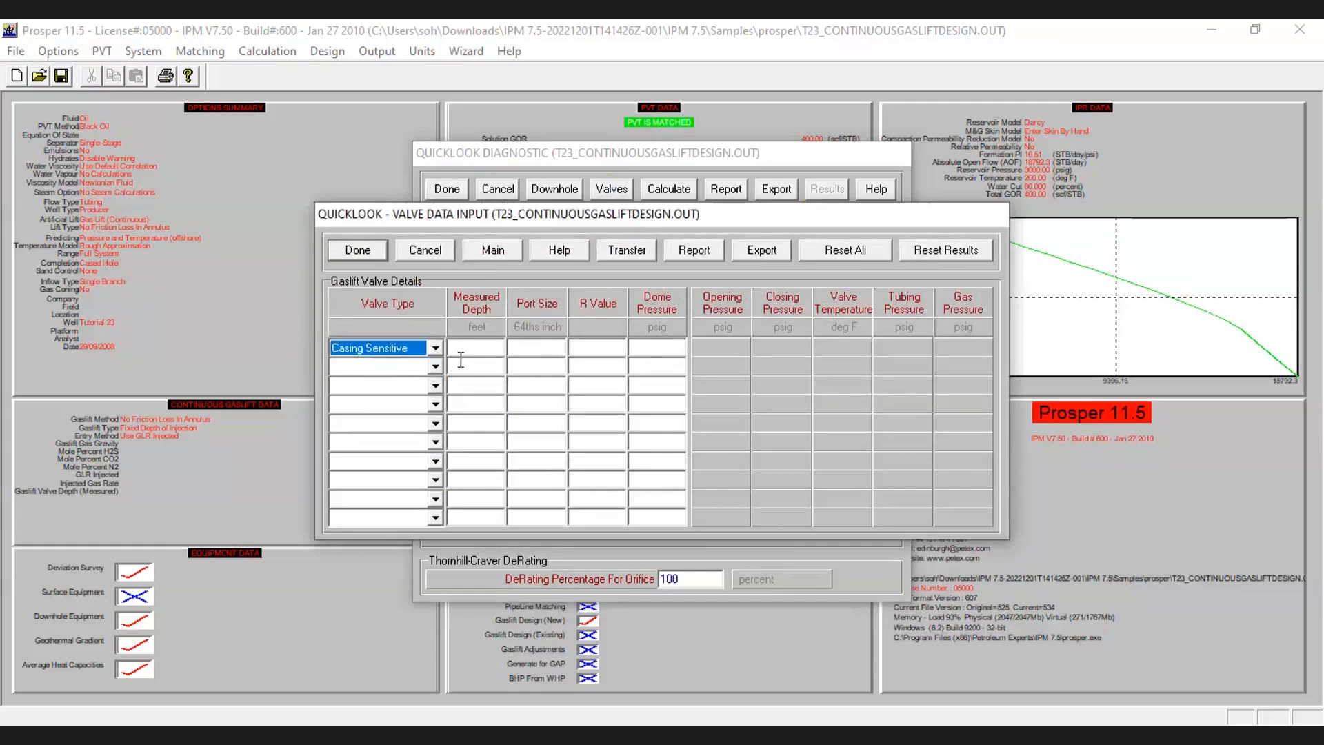
left_click(467, 348)
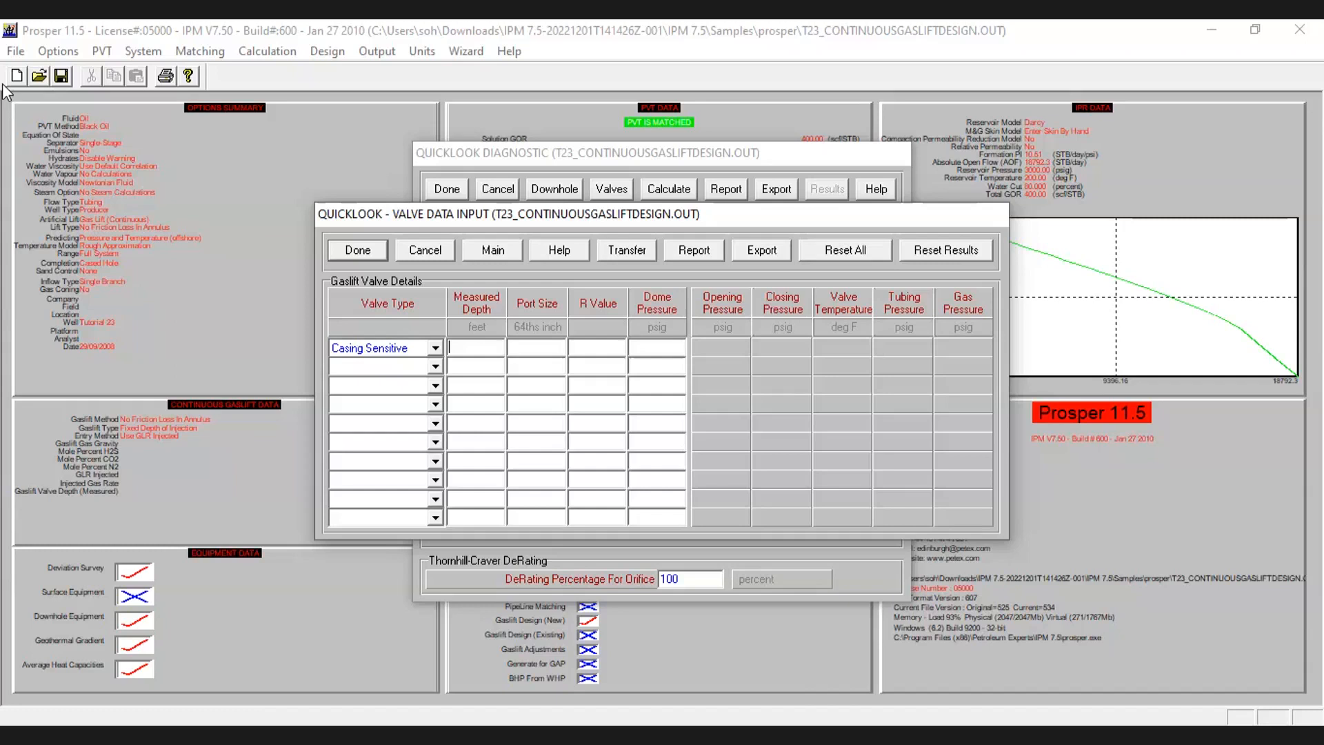
type("2975")
key("Tab")
type("22")
key("Tab")
type("0.038")
key("Tab")
type("1228")
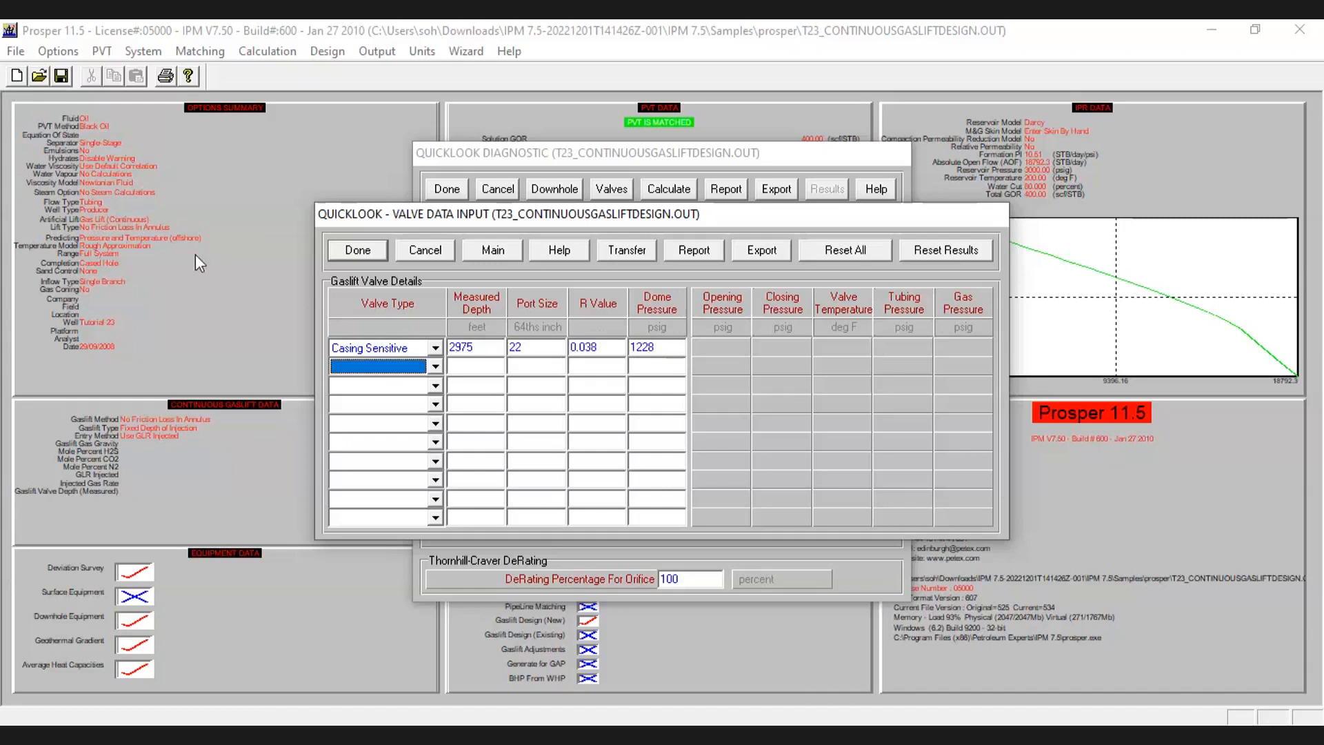
- Add a second Casing Sensitive valve with a measured depth of 4835 feet and port size 22
left_click(435, 385)
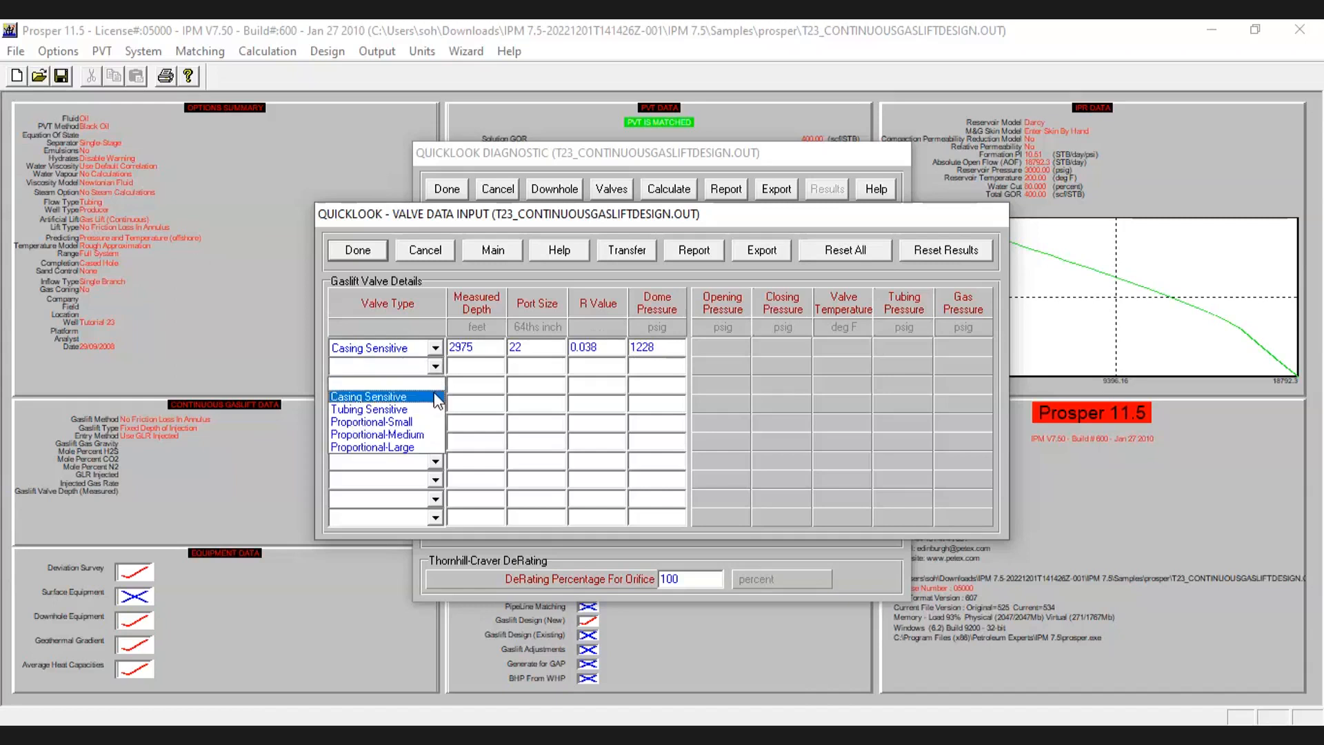
left_click(436, 397)
left_click(465, 366)
type("4835")
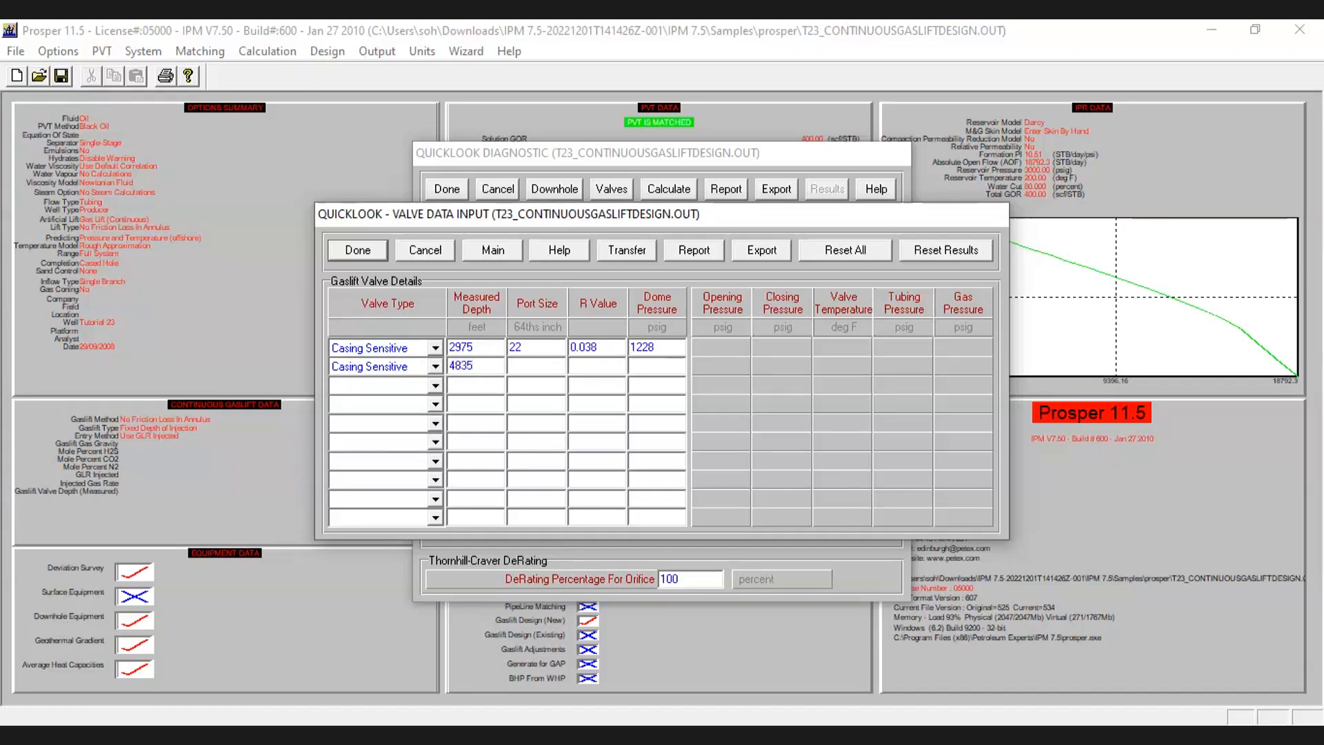
key("Tab")
type("22")
- Give the second valve an R value of 0.147 and a dome pressure of 1197 psig
key("Tab")
type("0.187")
key("Tab")
key("Tab")
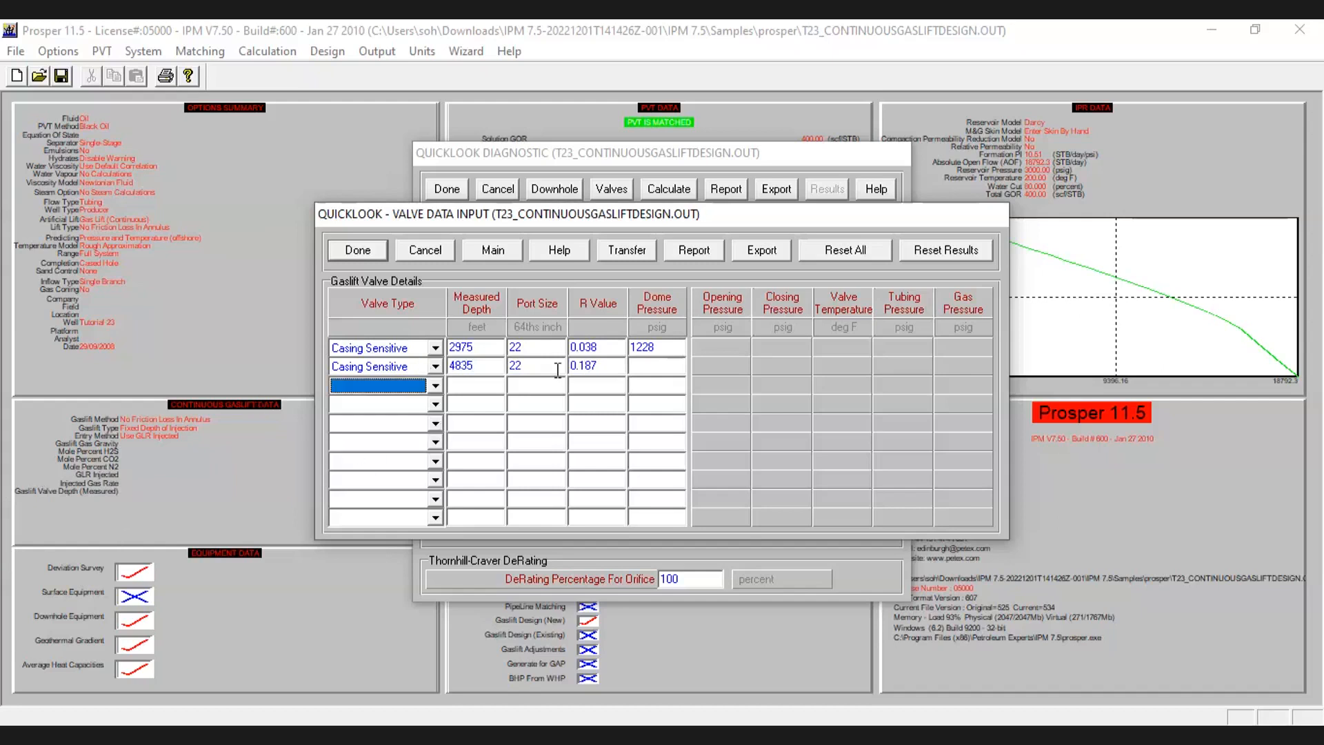
key("shift+Tab")
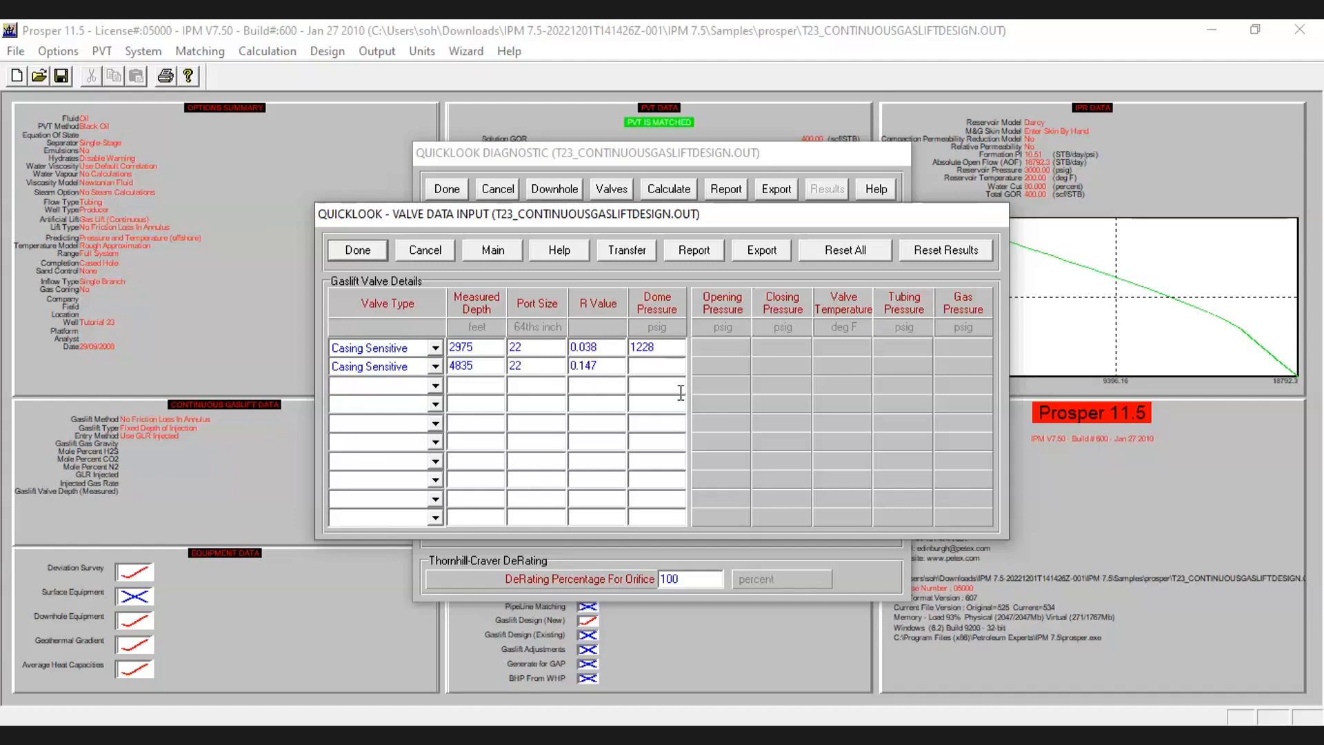
type("1197")
key("Tab")
- Add a third Casing Sensitive valve with depth 5885 feet, port size 22, R value 0.26 and dome pressure 1178 psig, and accept the valve data
key("Down")
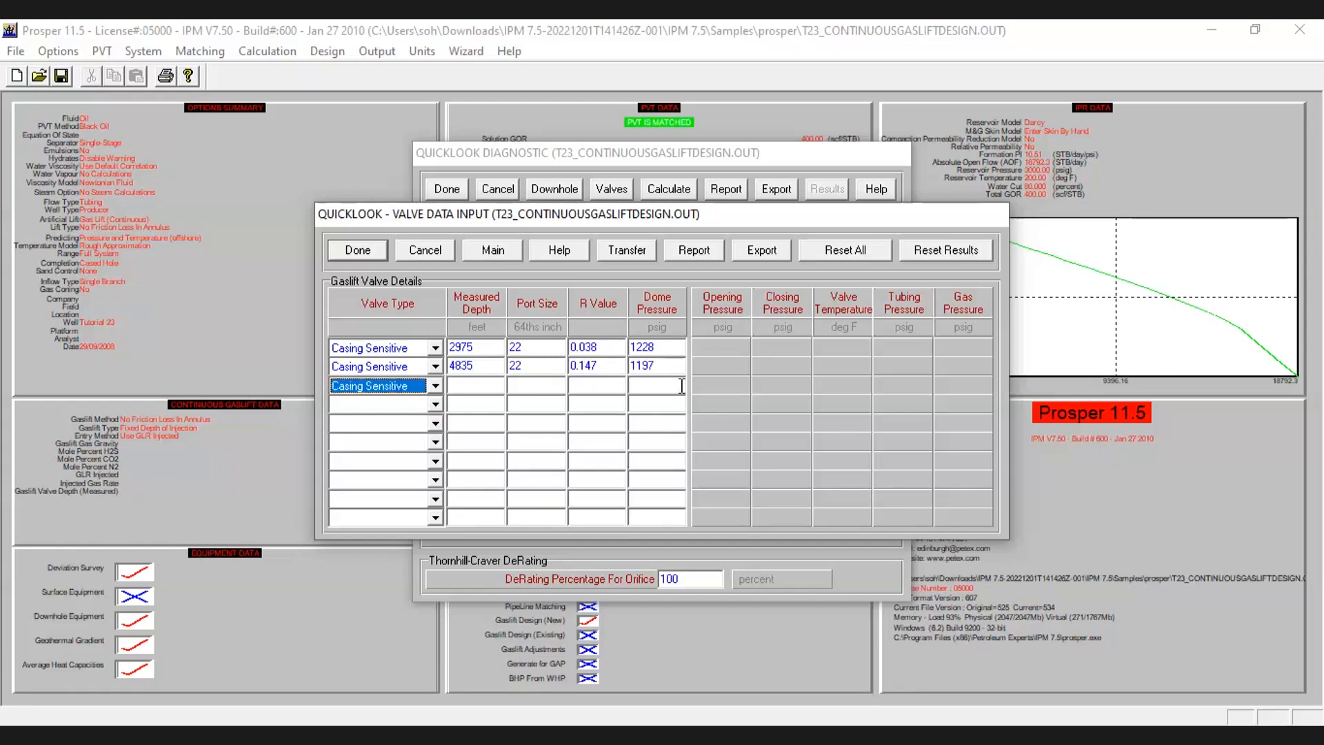
key("Tab")
type("5")
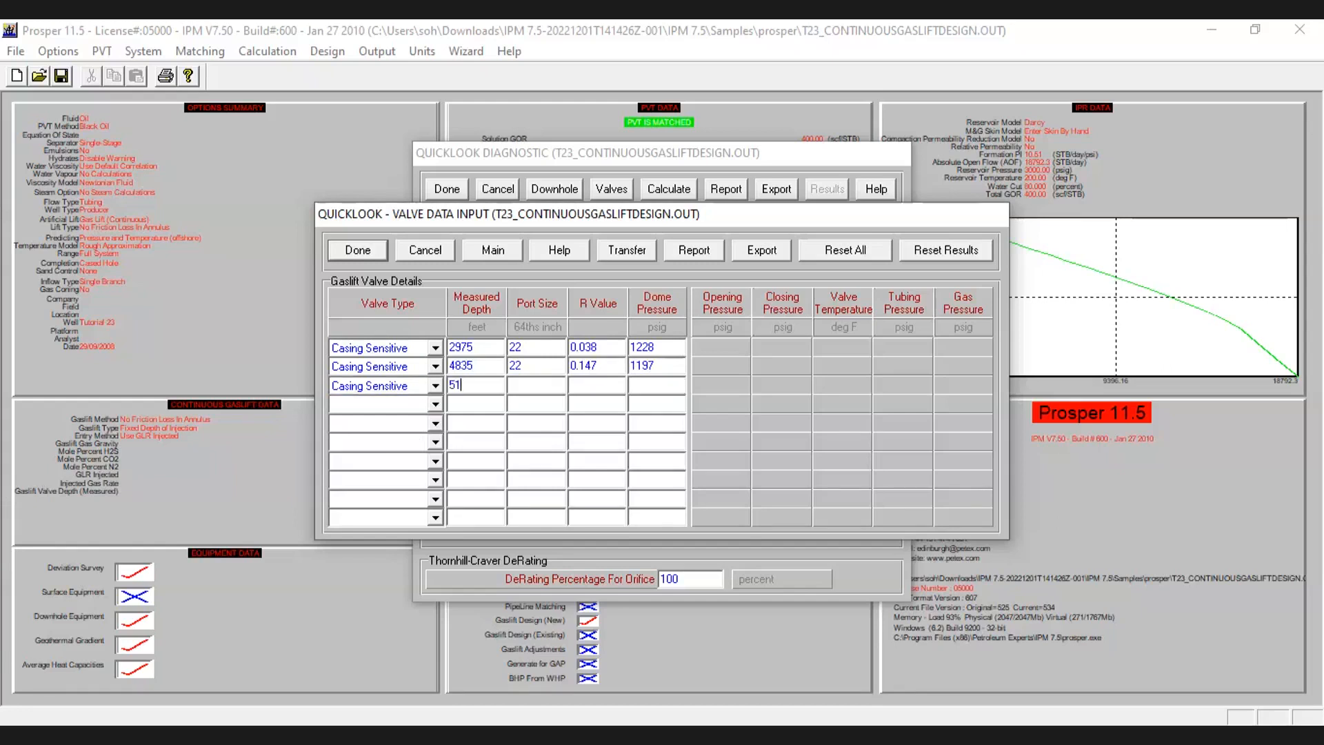
type("885")
key("Tab")
type("22")
key("Tab")
type("0.26")
key("Tab")
type("1178")
left_click(383, 260)
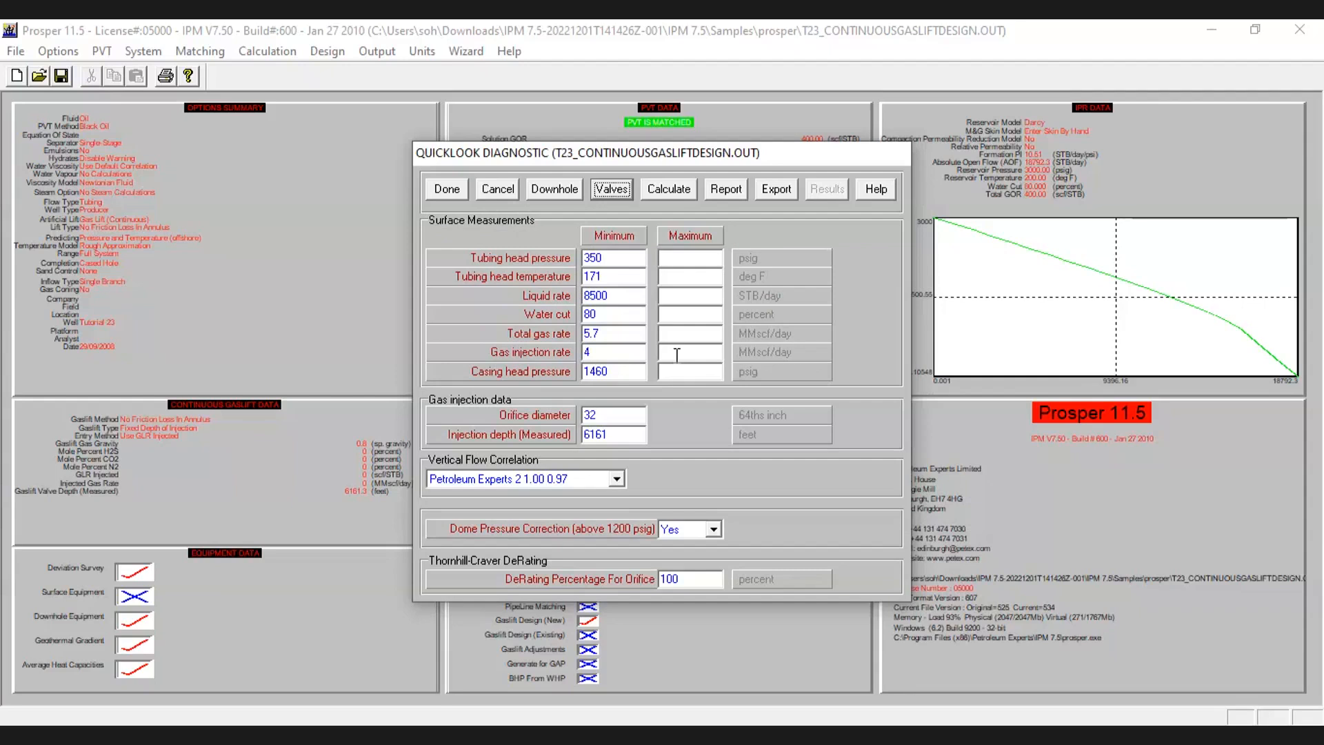
- Enter a static downhole measurement of 3500 psig at a measured depth of 8000 feet and accept it
left_click(568, 196)
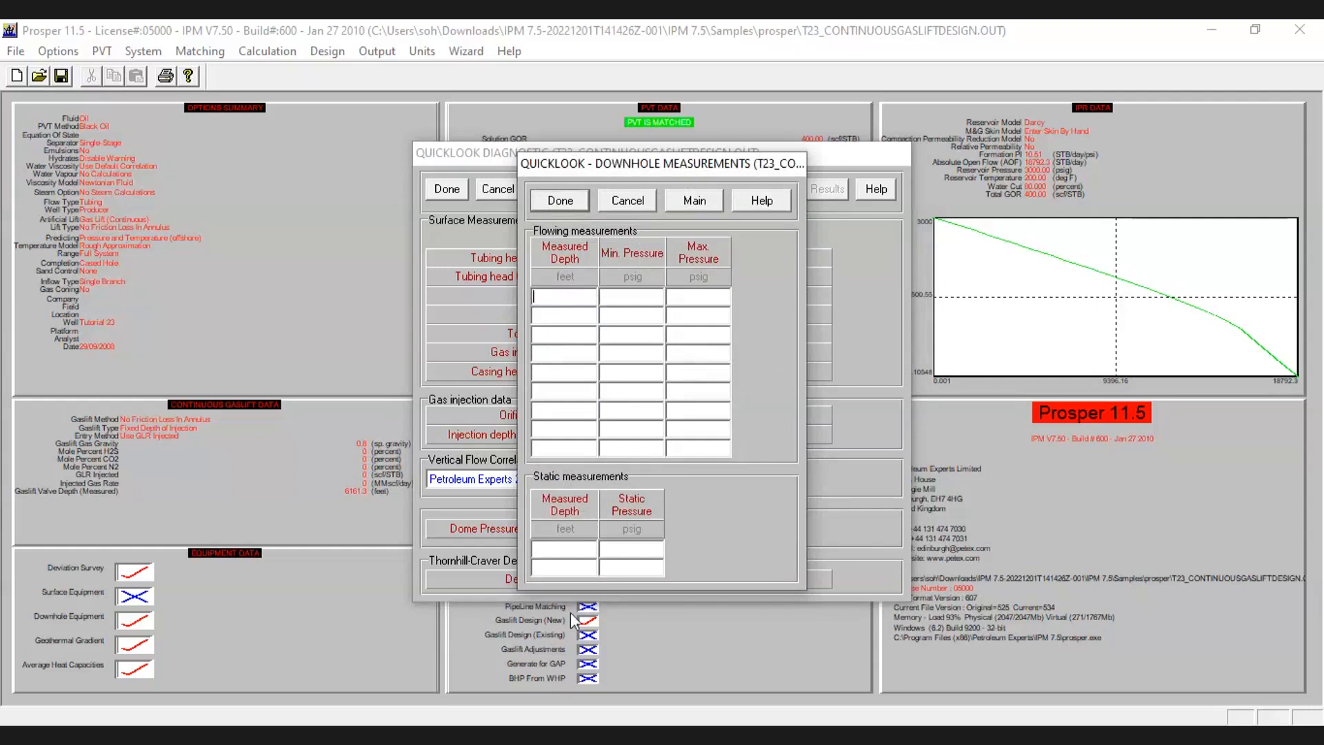
left_click(578, 553)
type("8000")
key("Tab")
type("3500")
key("Tab")
left_click(556, 199)
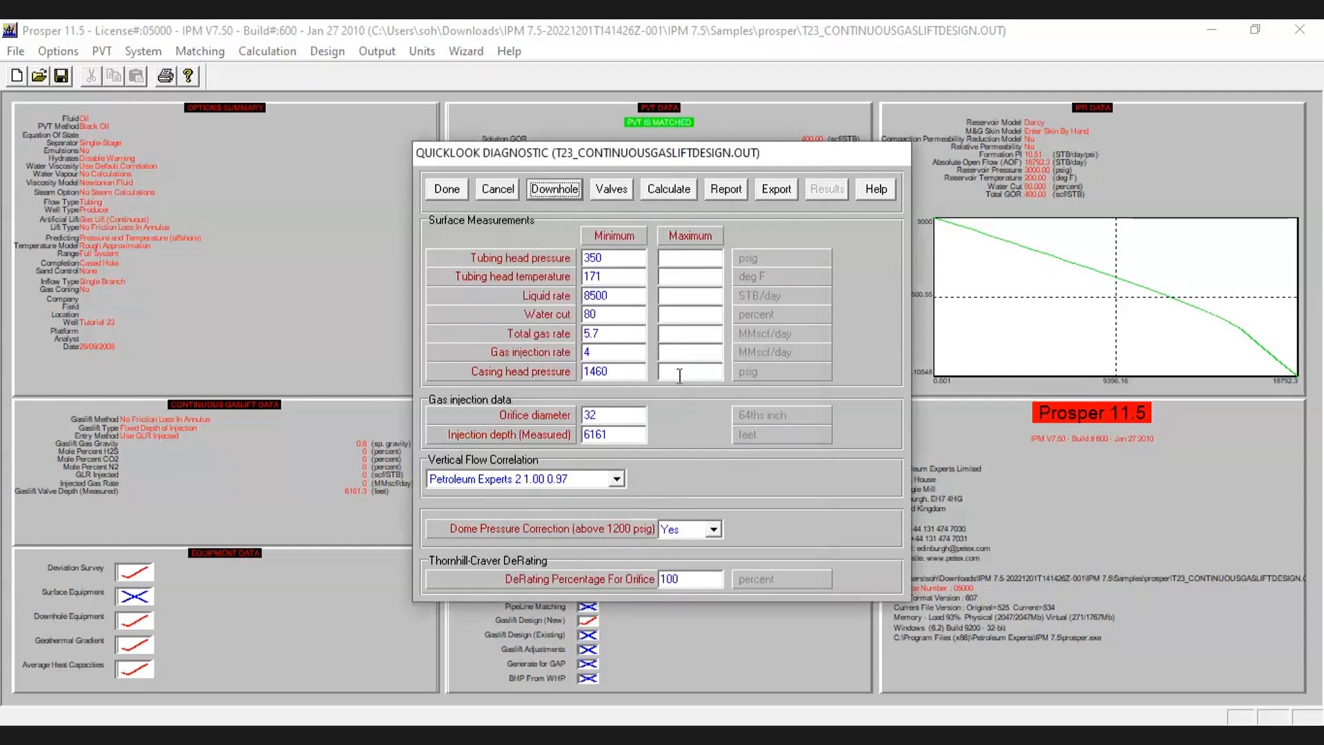
- Calculate the QuickLook diagnostic and view its pressure-versus-depth plot at full size
left_click(666, 191)
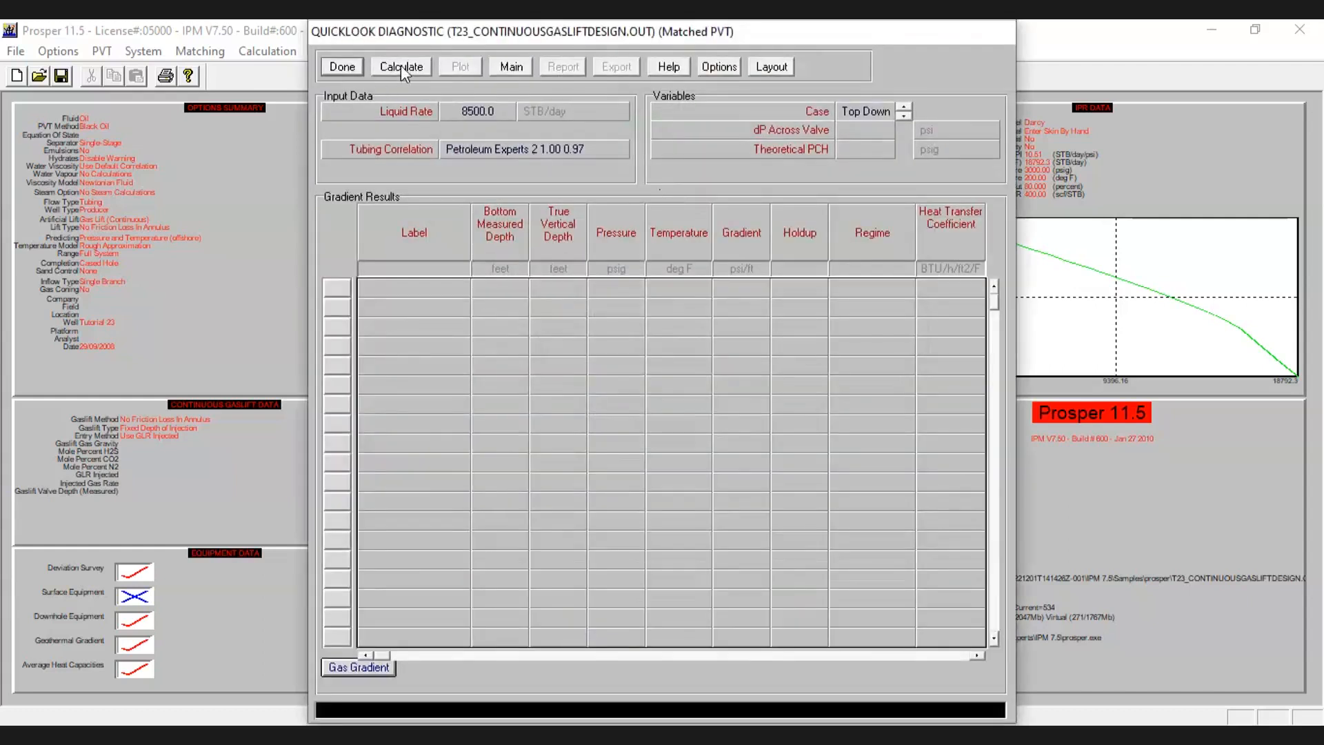
left_click(402, 67)
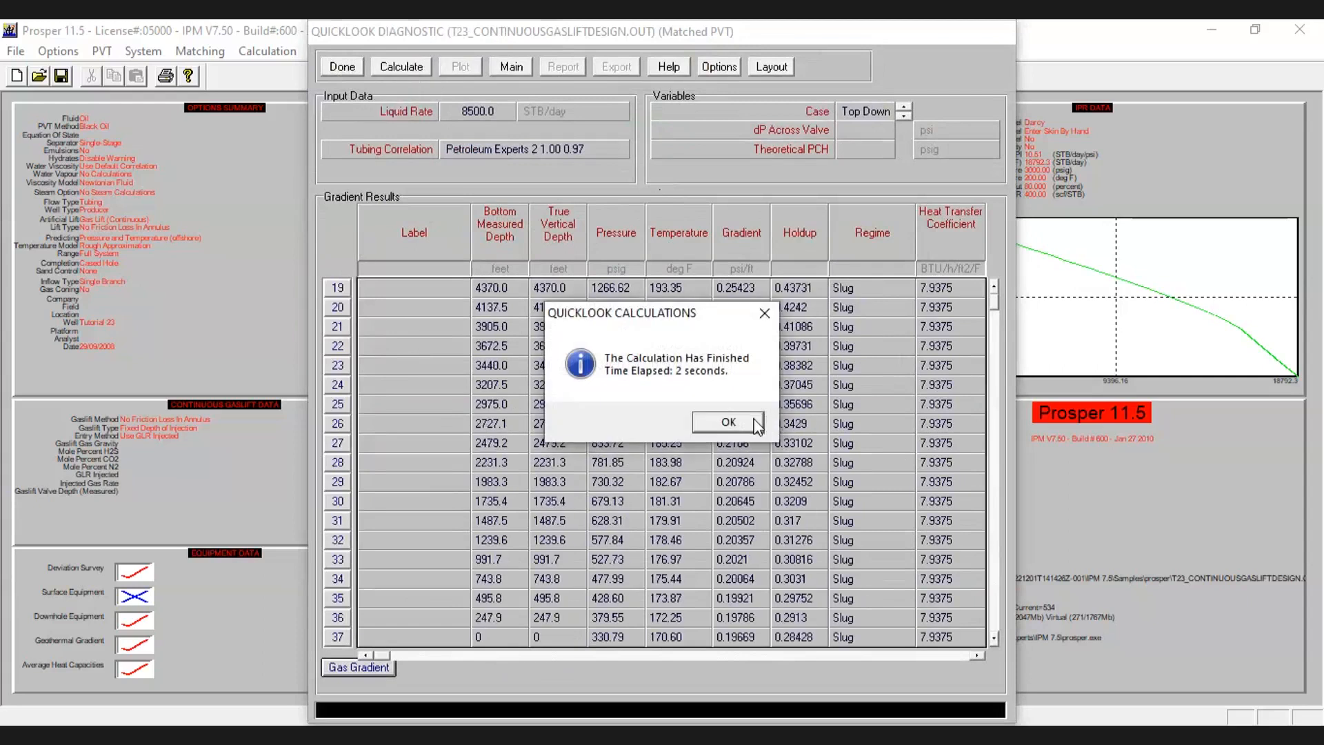
left_click(757, 422)
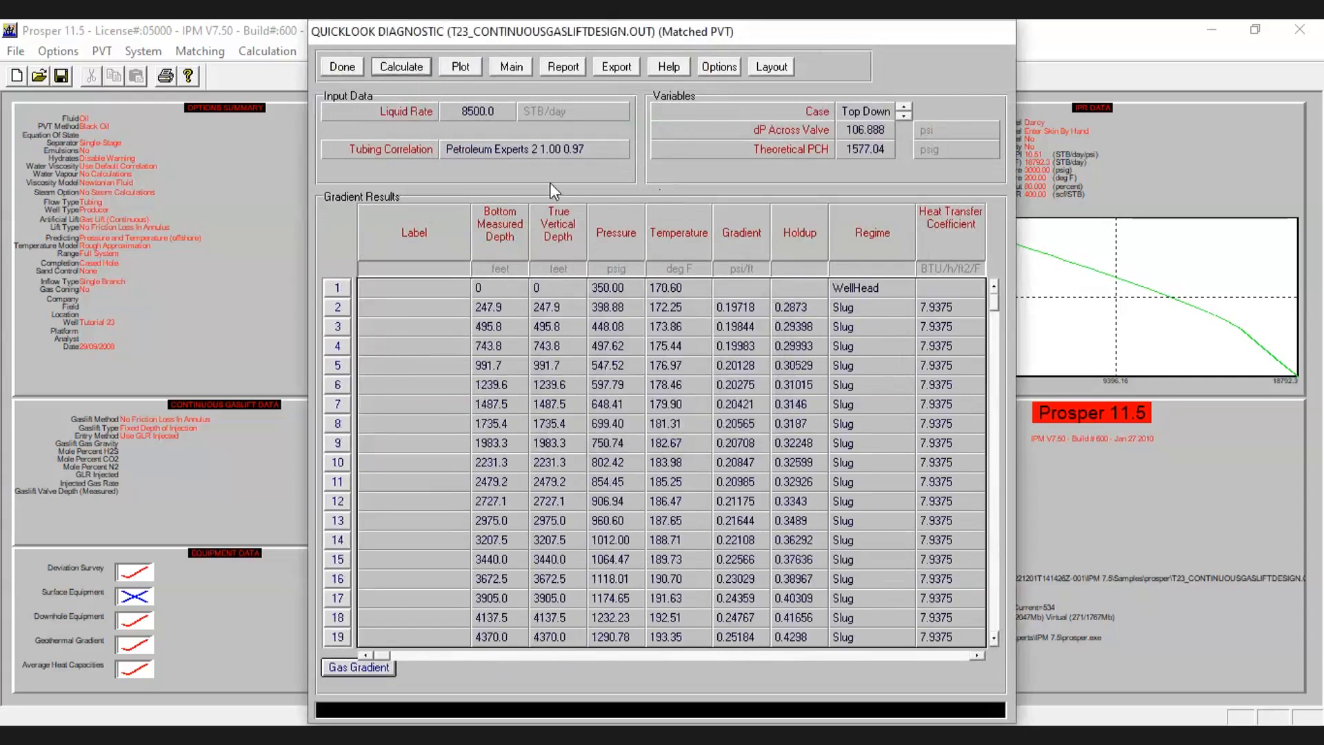
left_click(465, 68)
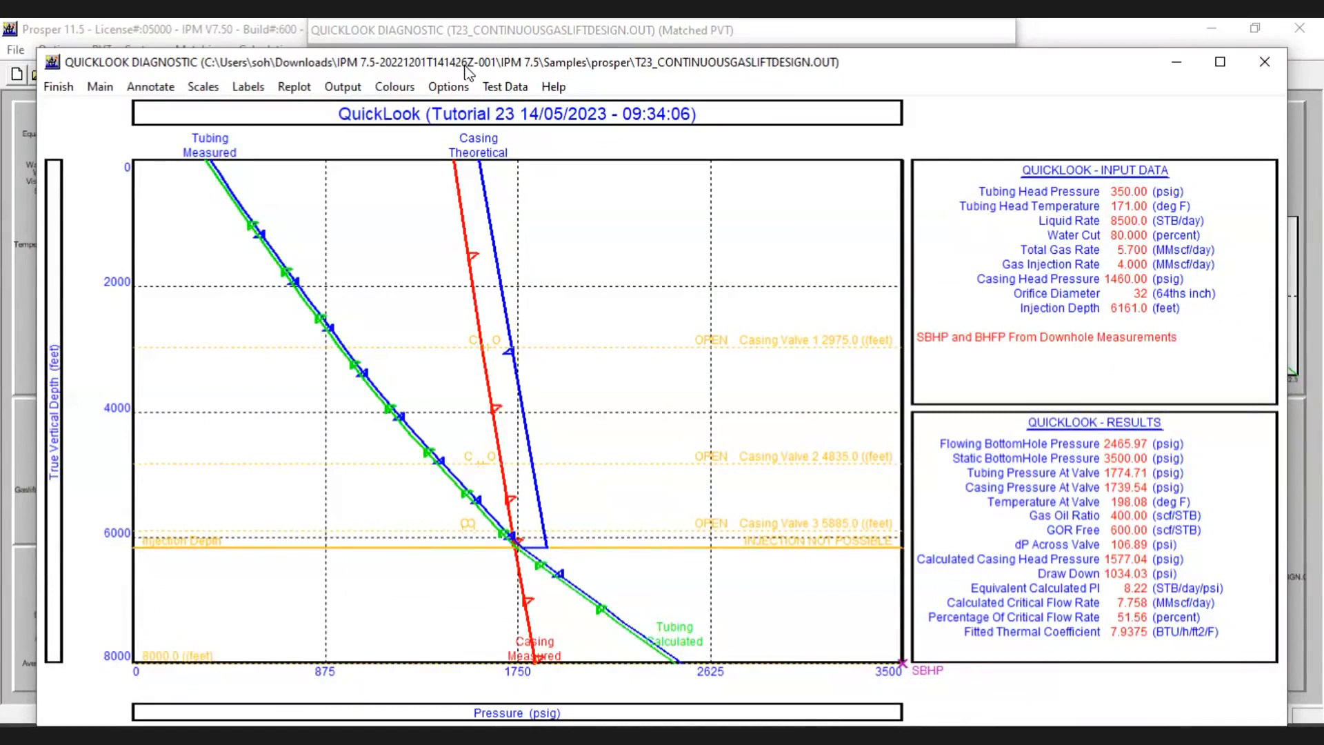
left_click(1223, 64)
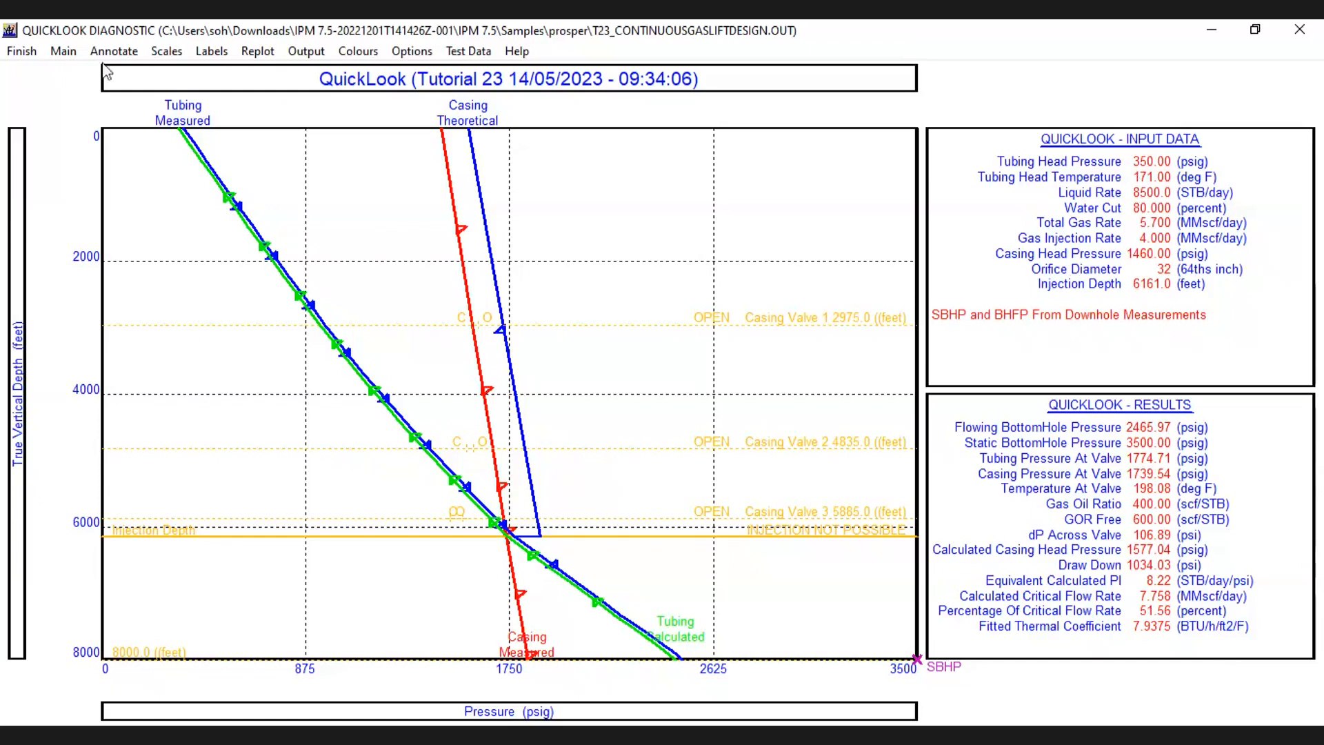
left_click(22, 52)
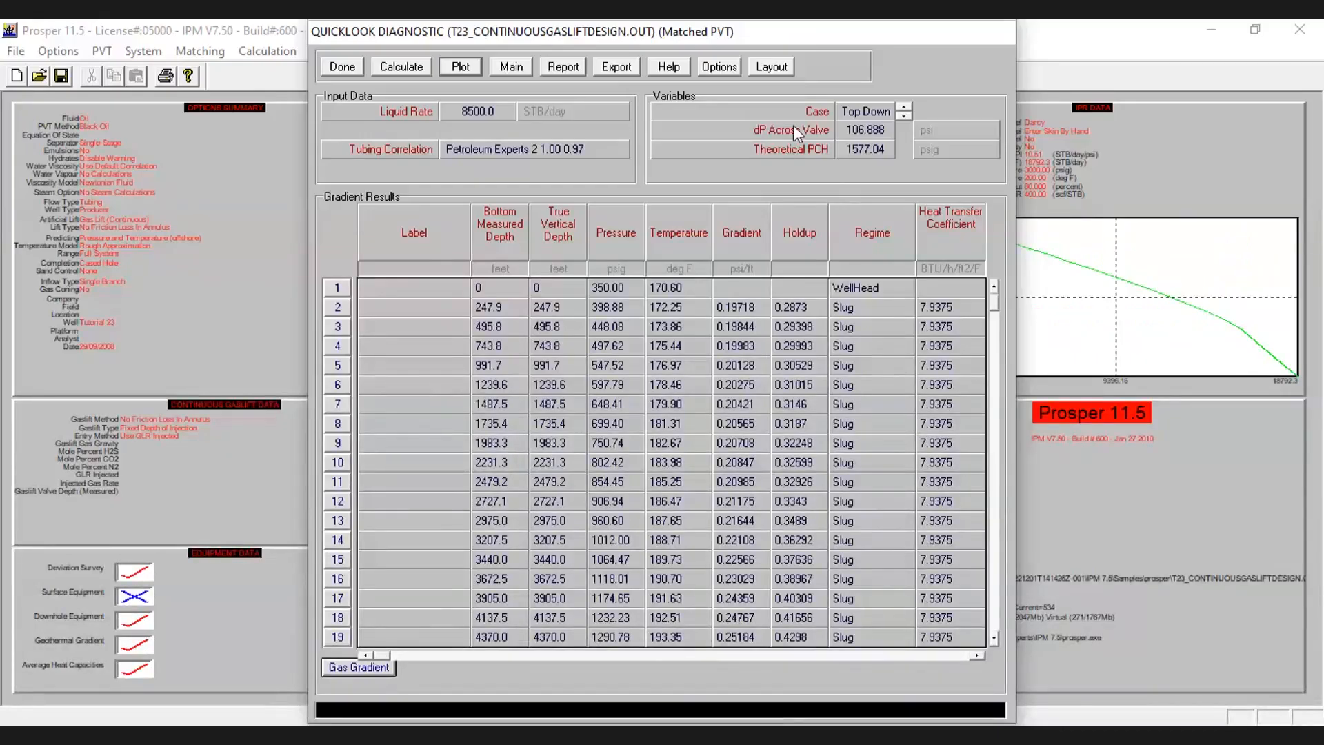
- Set the liquid rate to 8530 STB/day and the gas injection rate to 5.0176 MMscf/day in the surface measurements
left_click(345, 68)
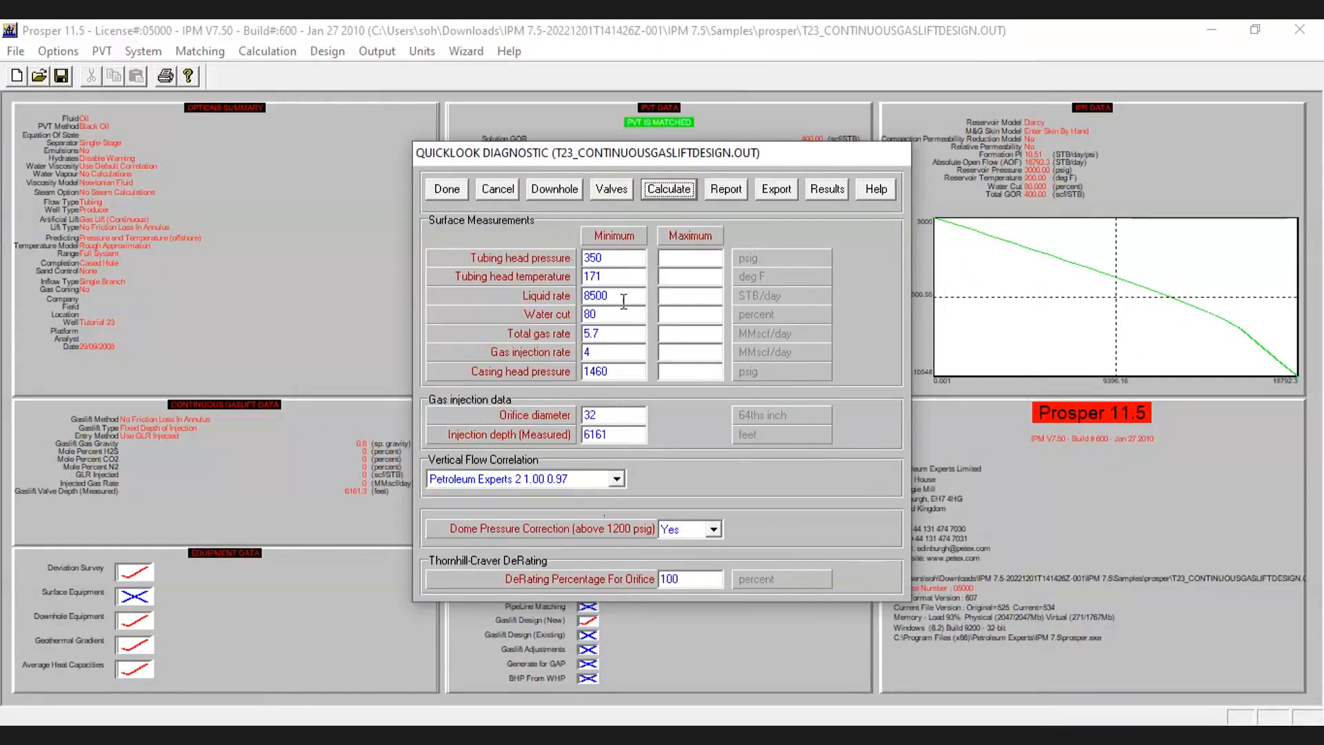
left_click(619, 278)
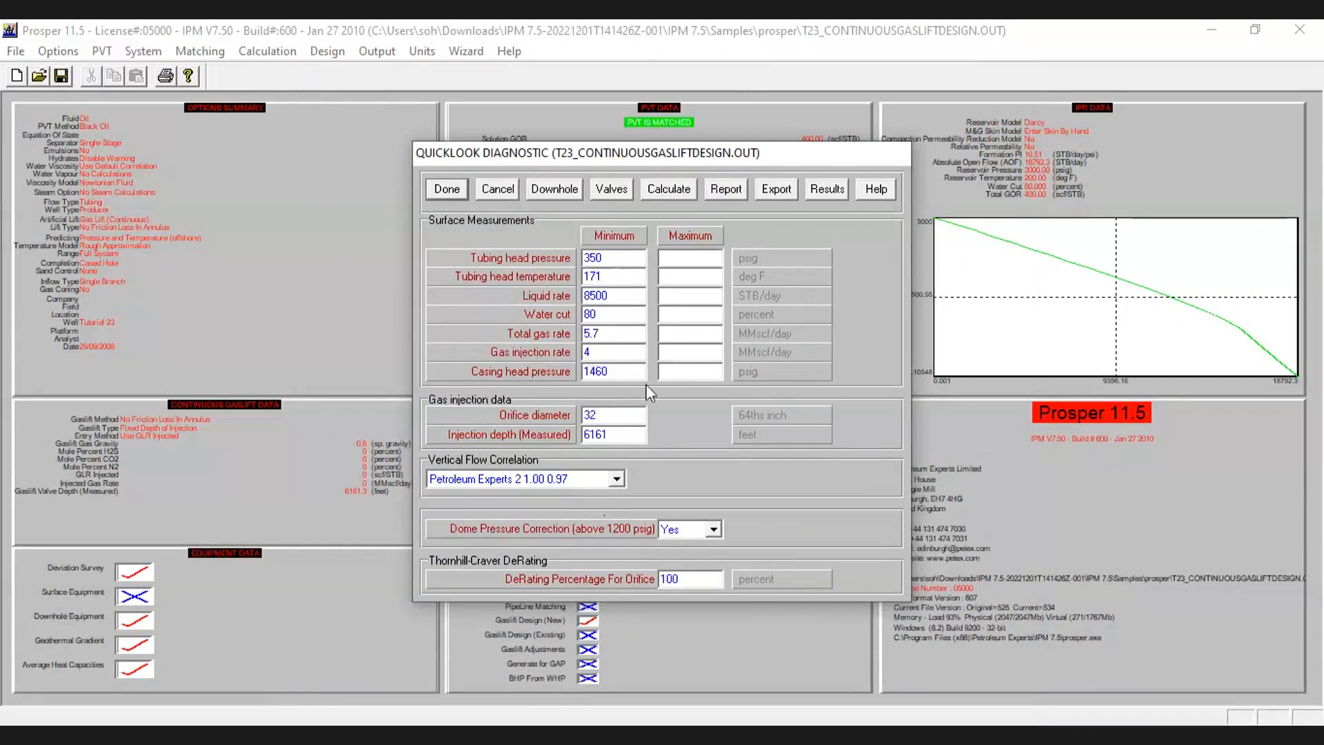
key("BackSpace")
key("BackSpace")
key("BackSpace")
type("4")
key("BackSpace")
type("5.1")
key("BackSpace")
type("0167")
key("BackSpace")
key("BackSpace")
key("BackSpace")
key("BackSpace")
key("BackSpace")
- Recalculate the QuickLook diagnostic with the revised liquid and gas injection rates and review its plot
left_click(668, 189)
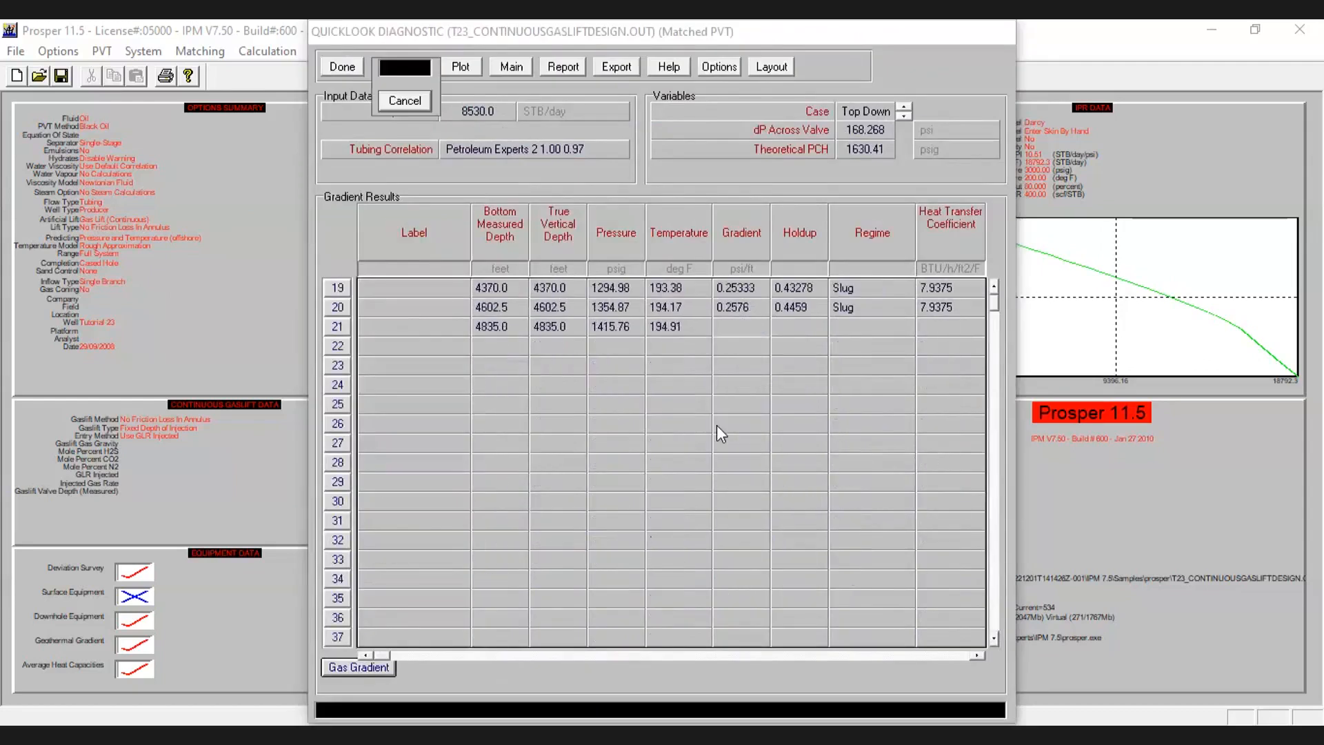
left_click(711, 425)
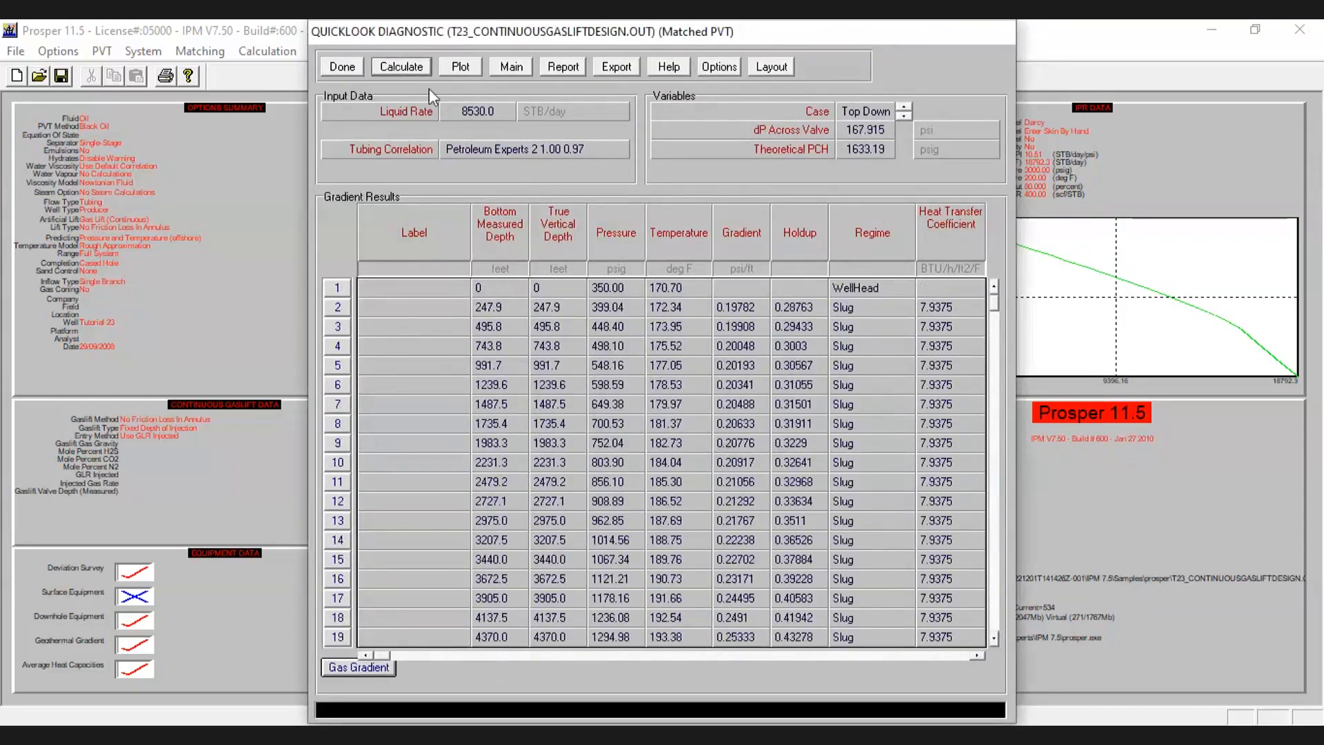
left_click(458, 67)
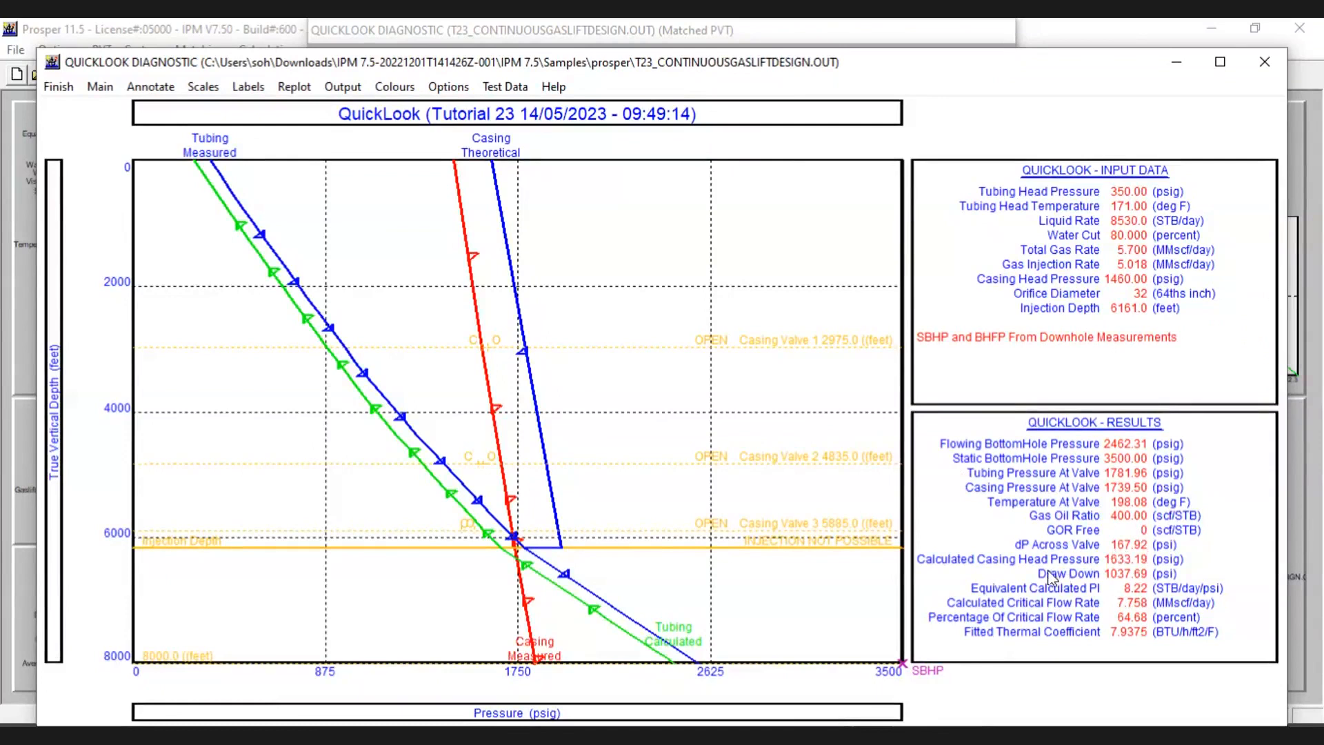
left_click(1263, 63)
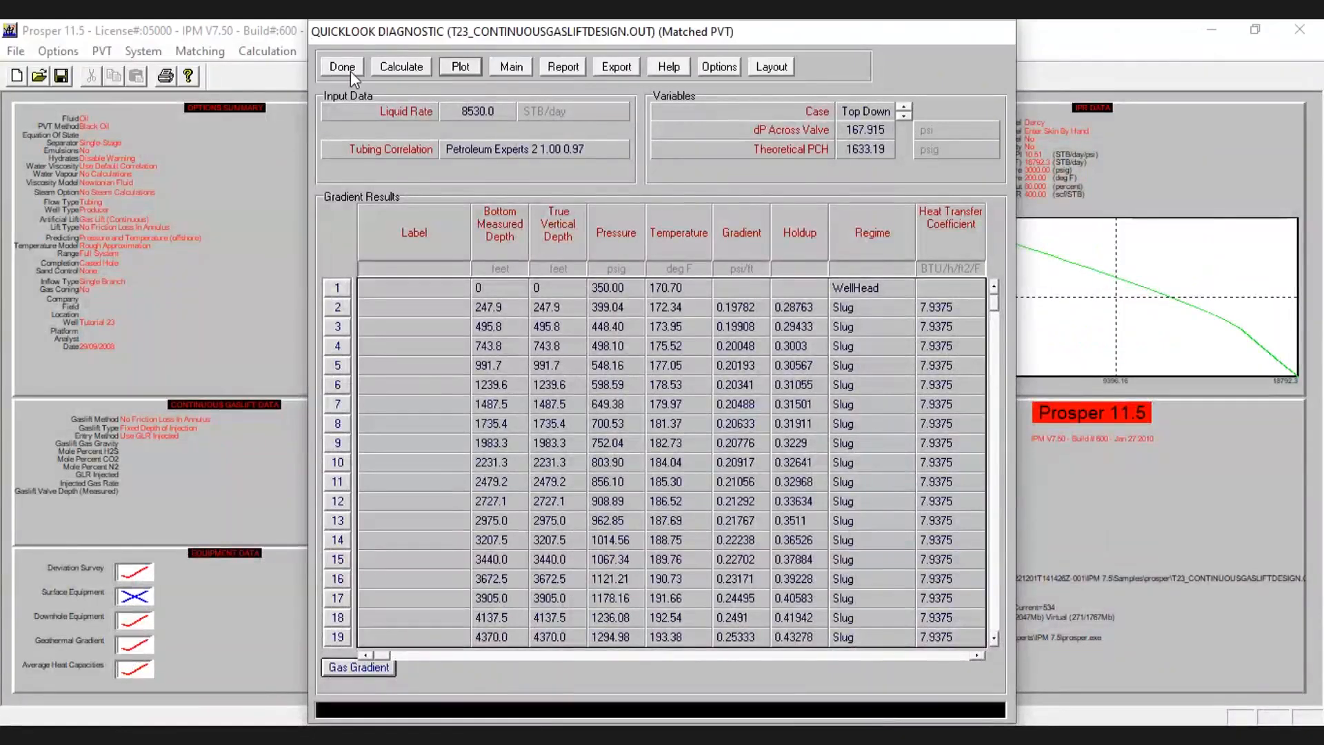
- Try a water cut of 70 percent, recalculating and plotting the QuickLook diagnostic
left_click(348, 67)
double_click(606, 316)
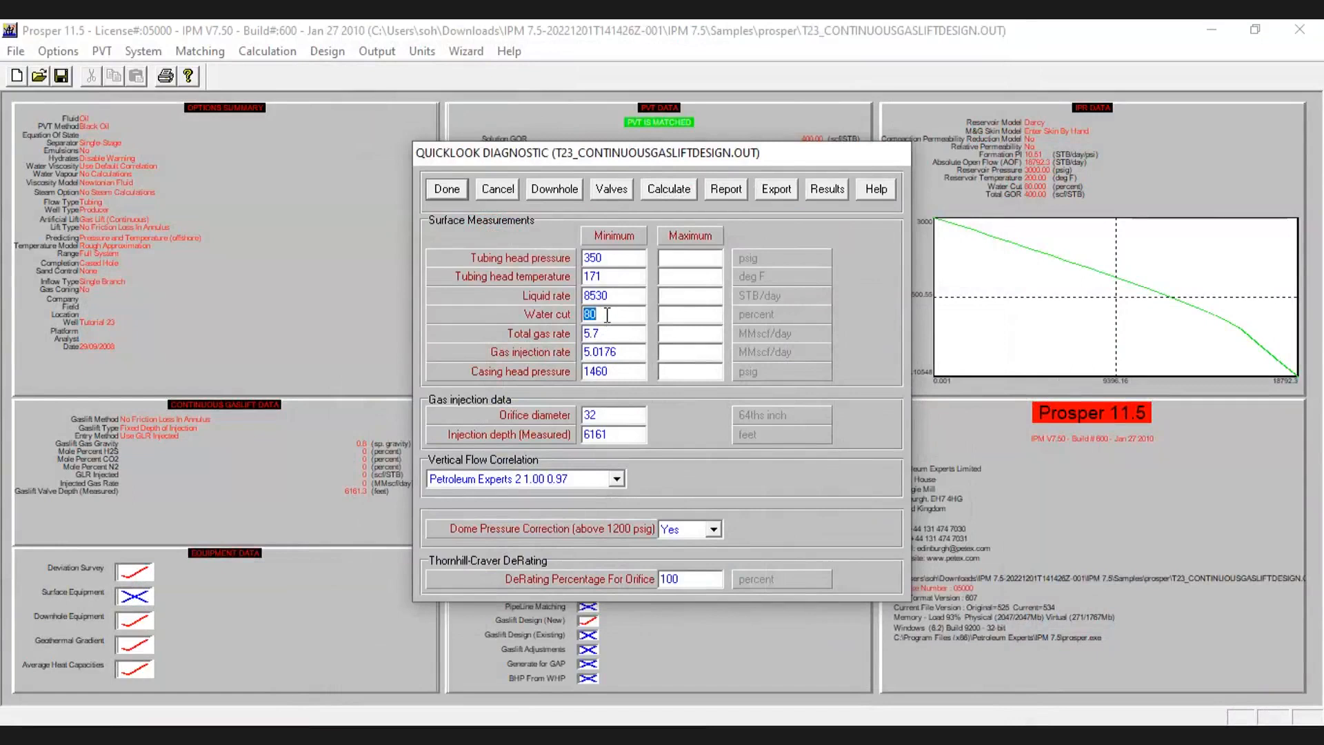
type("70")
left_click(668, 191)
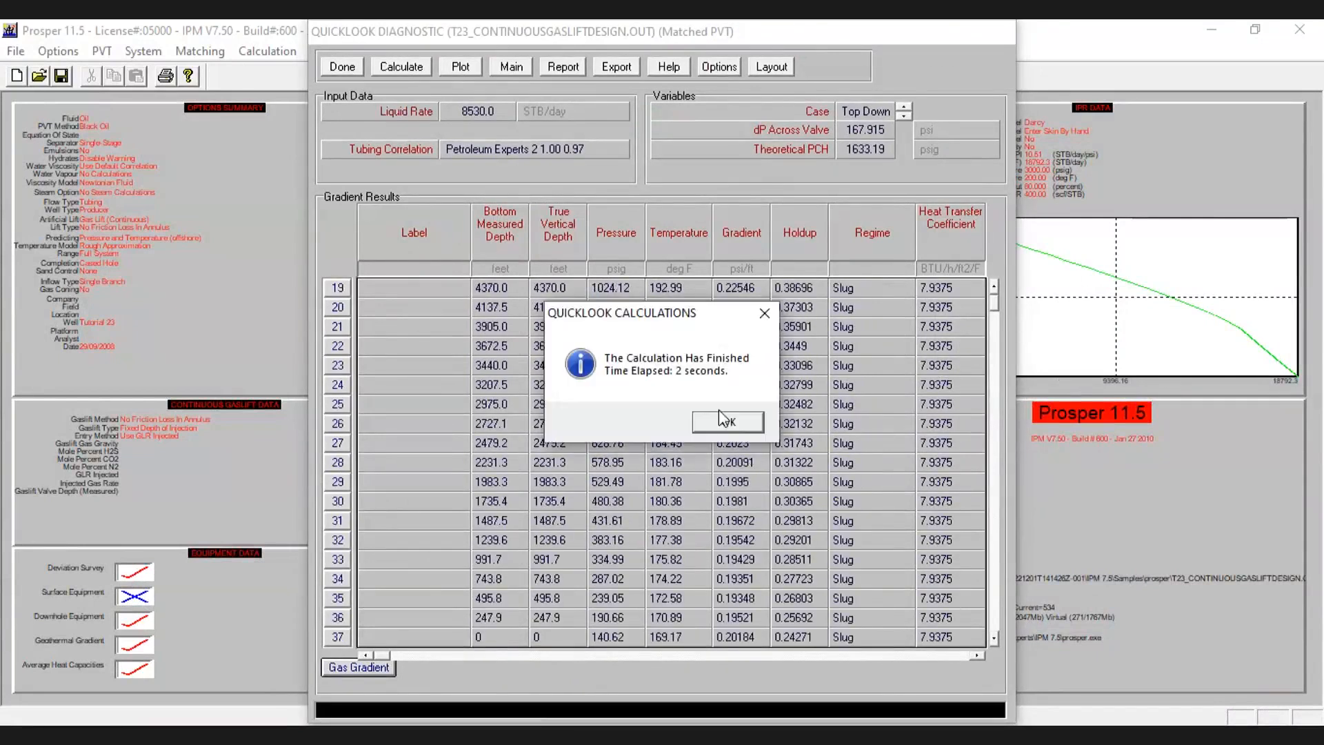
left_click(728, 422)
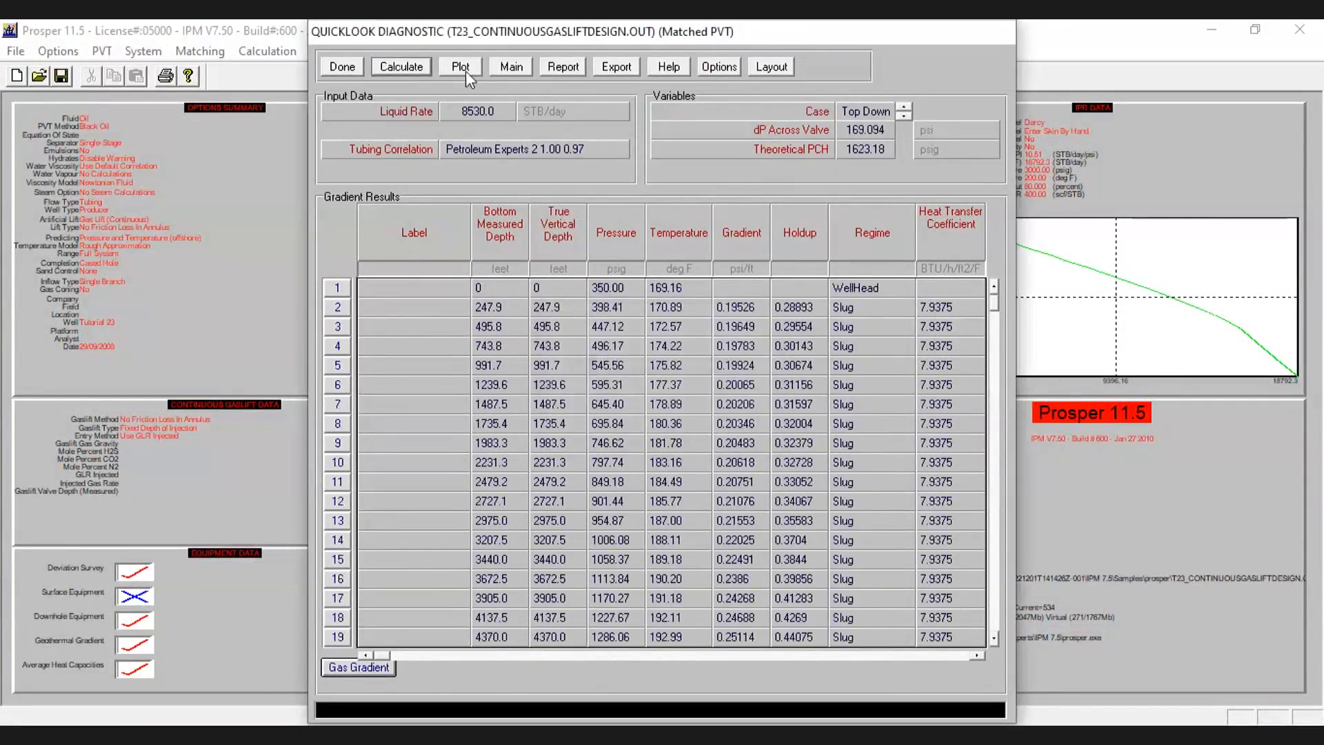
left_click(465, 72)
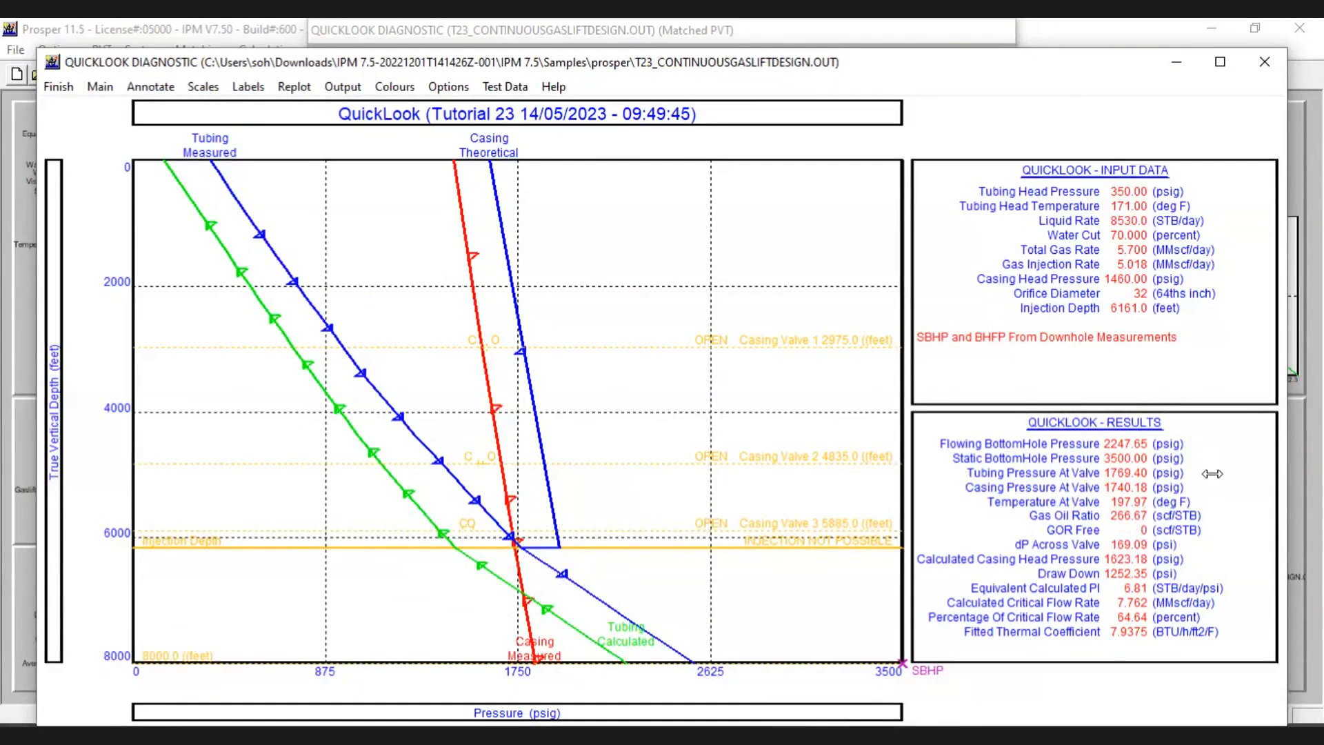
left_click(1263, 63)
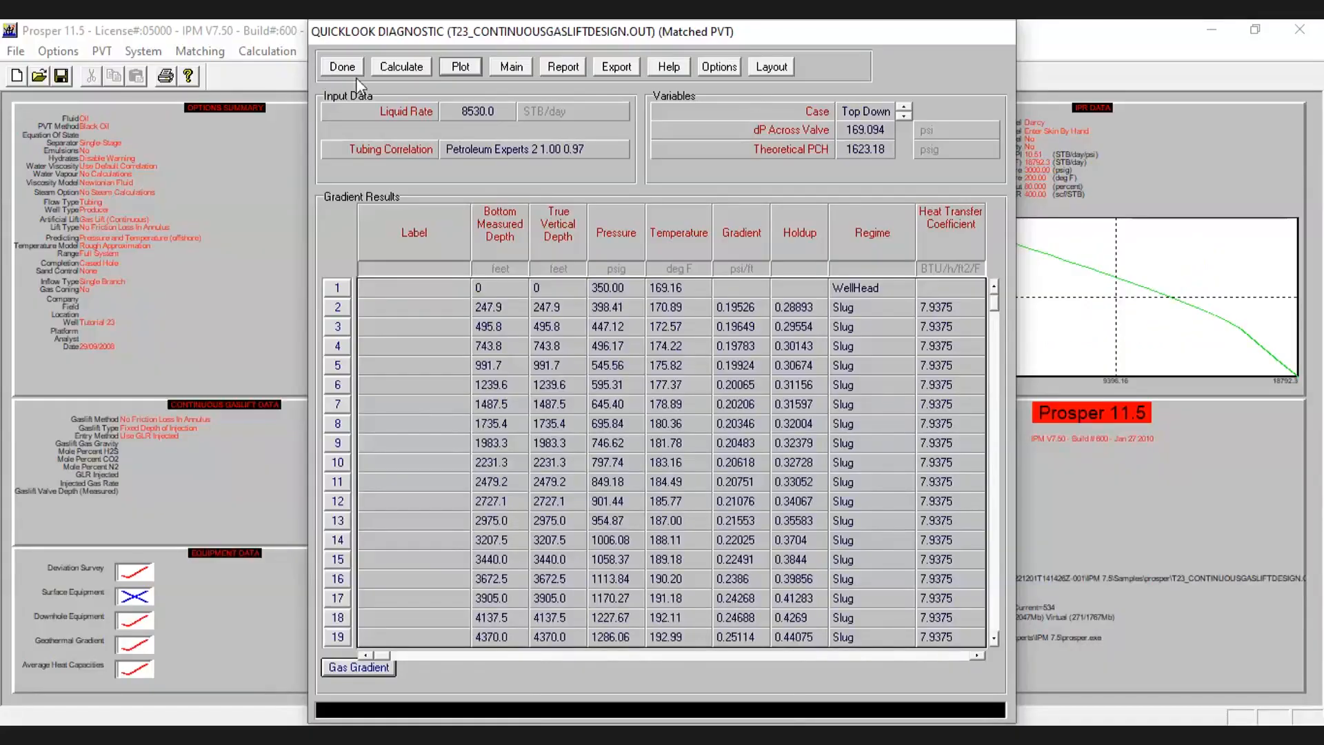
- Set the water cut back to 80 percent, then recalculate and plot the QuickLook diagnostic
left_click(345, 67)
double_click(625, 311)
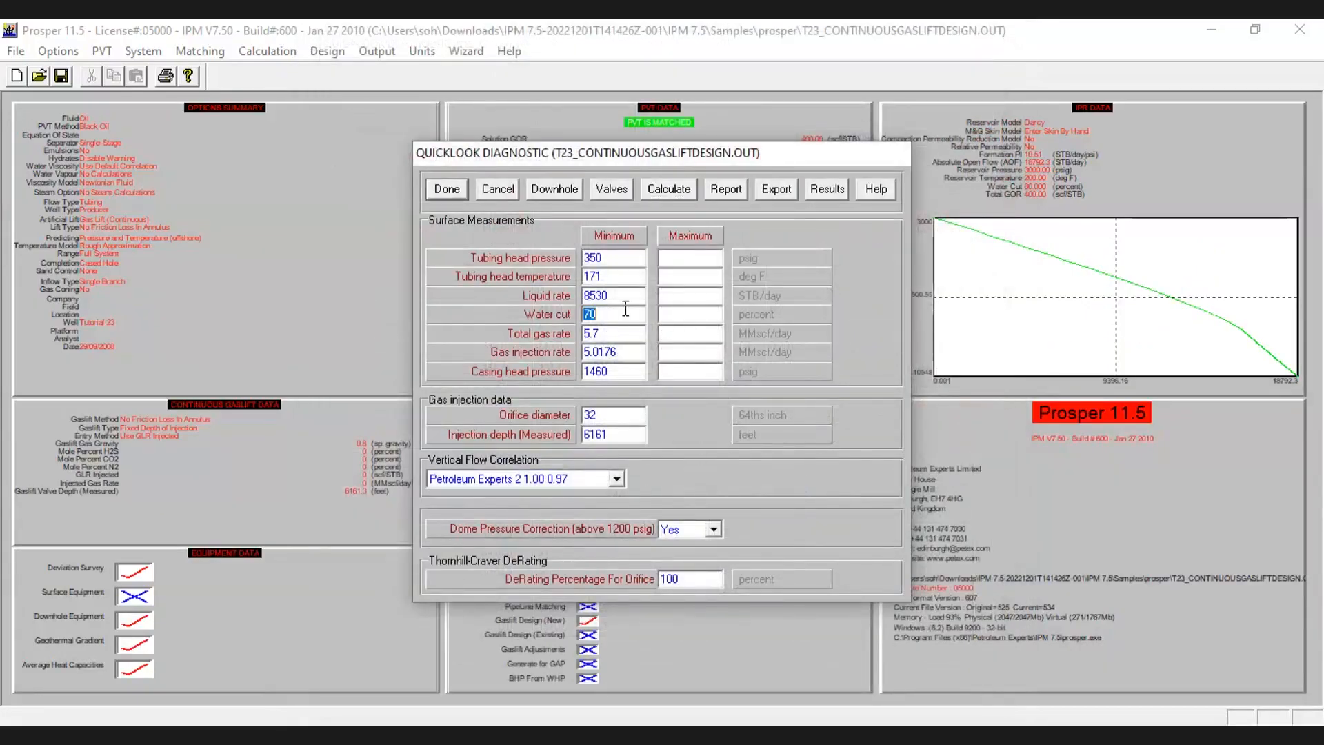
type("80")
left_click(669, 190)
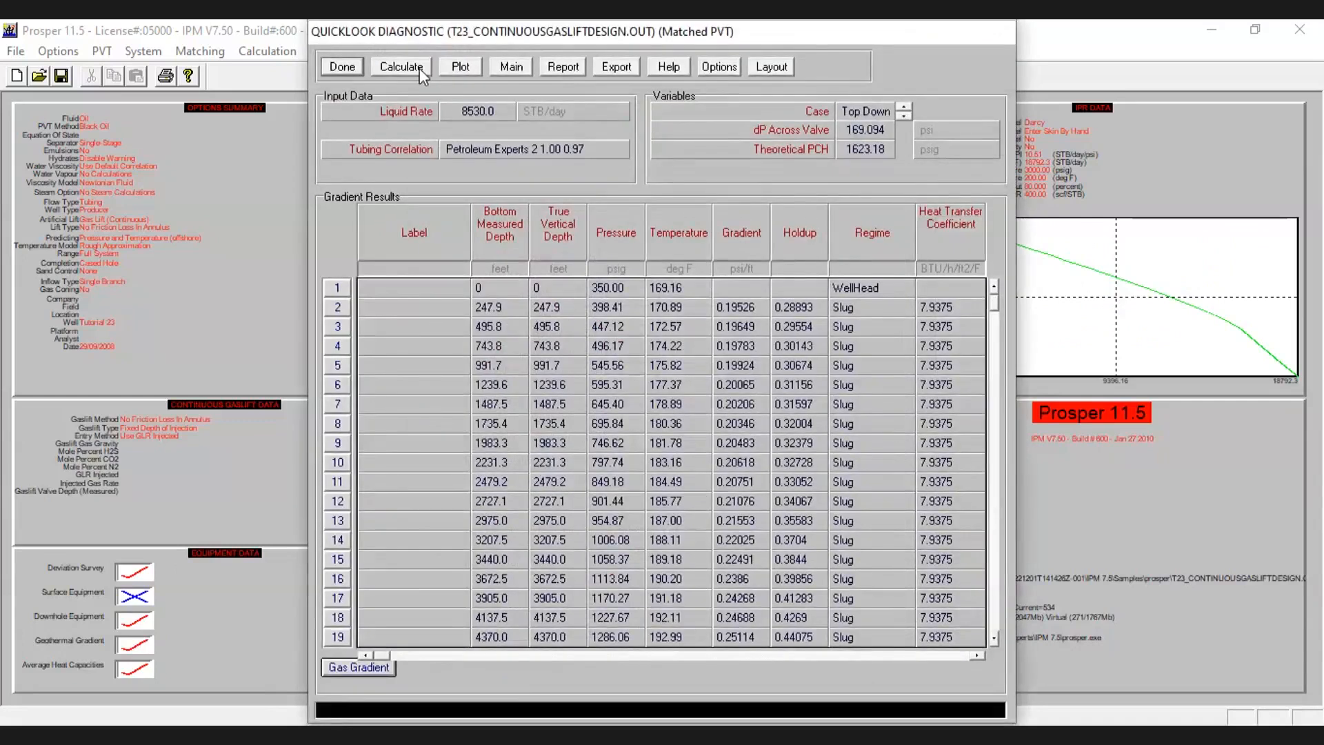
left_click(419, 68)
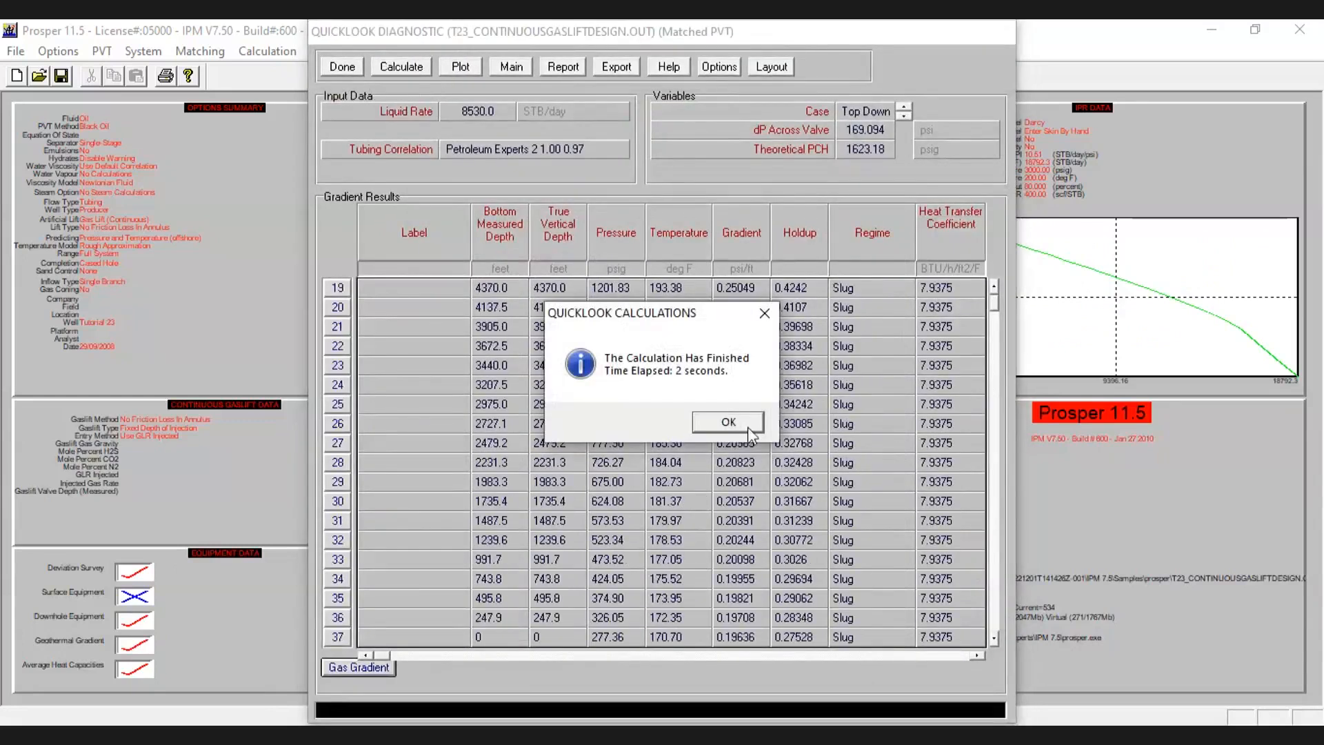
left_click(742, 420)
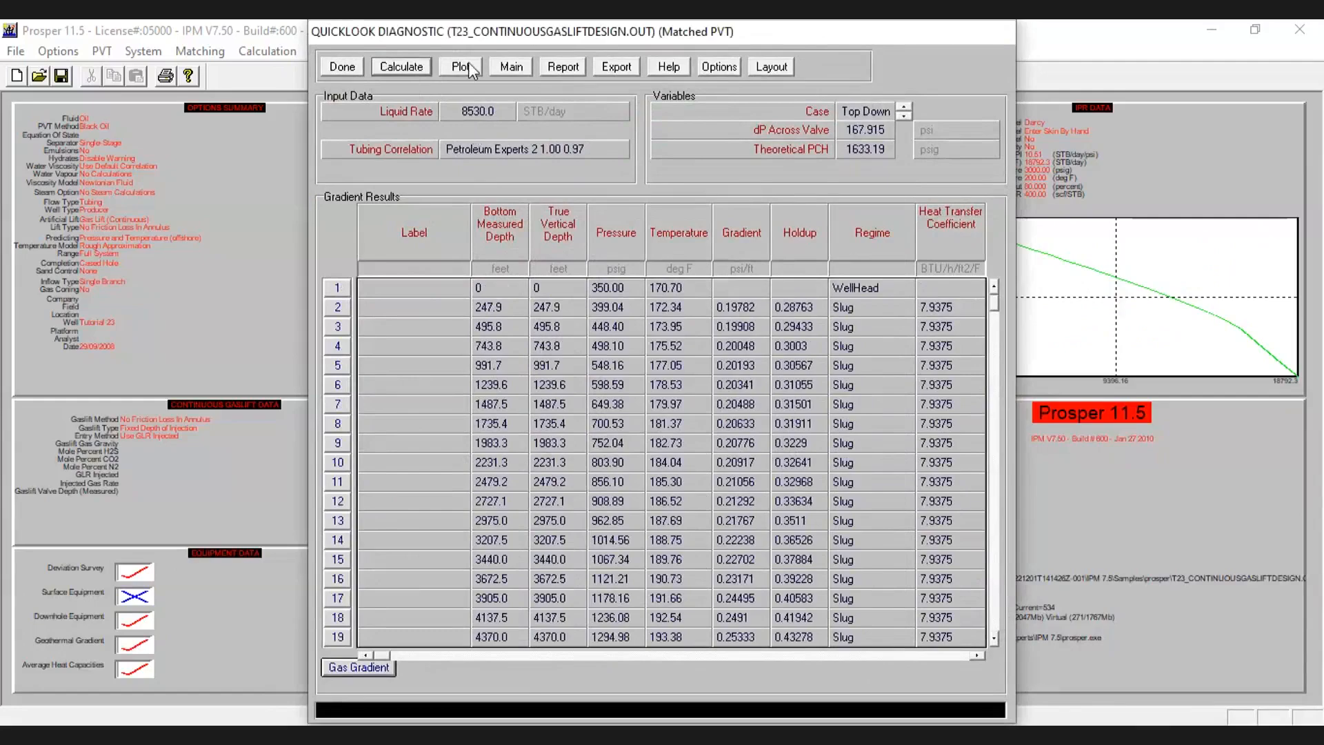
left_click(462, 67)
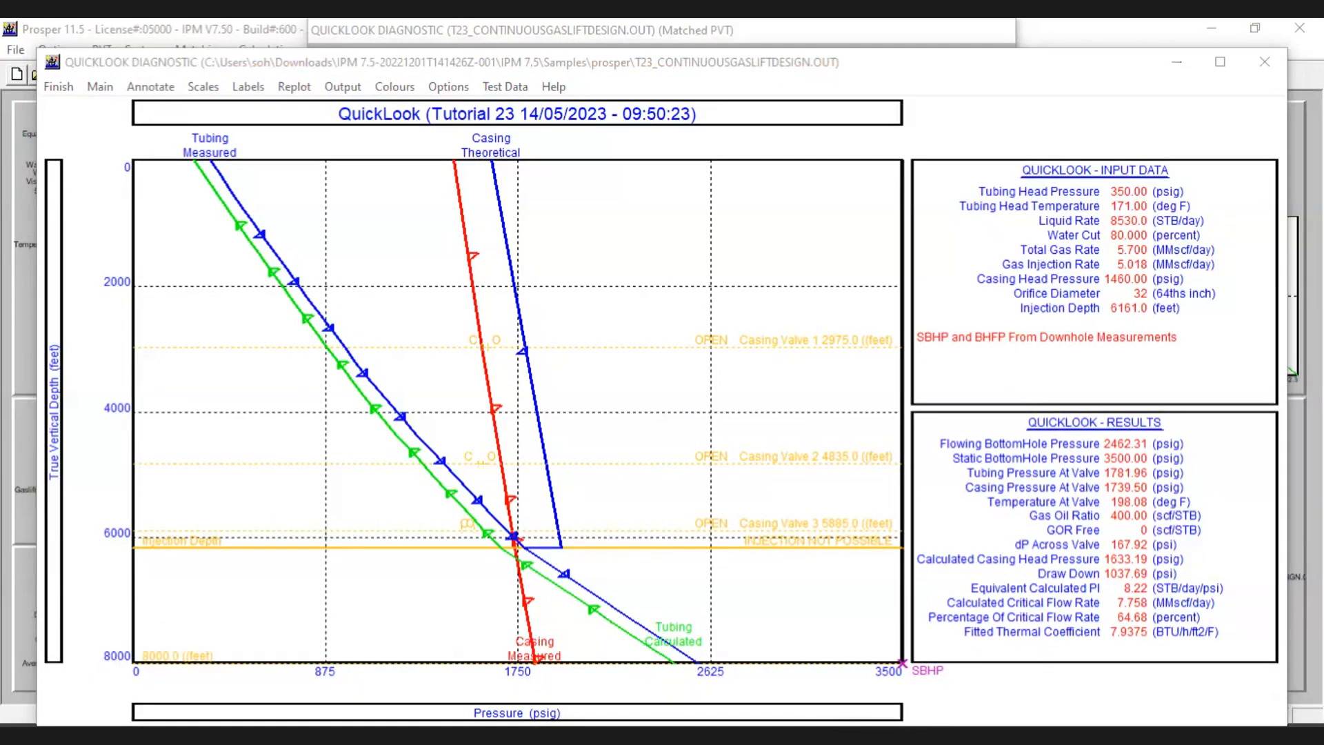
left_click(58, 88)
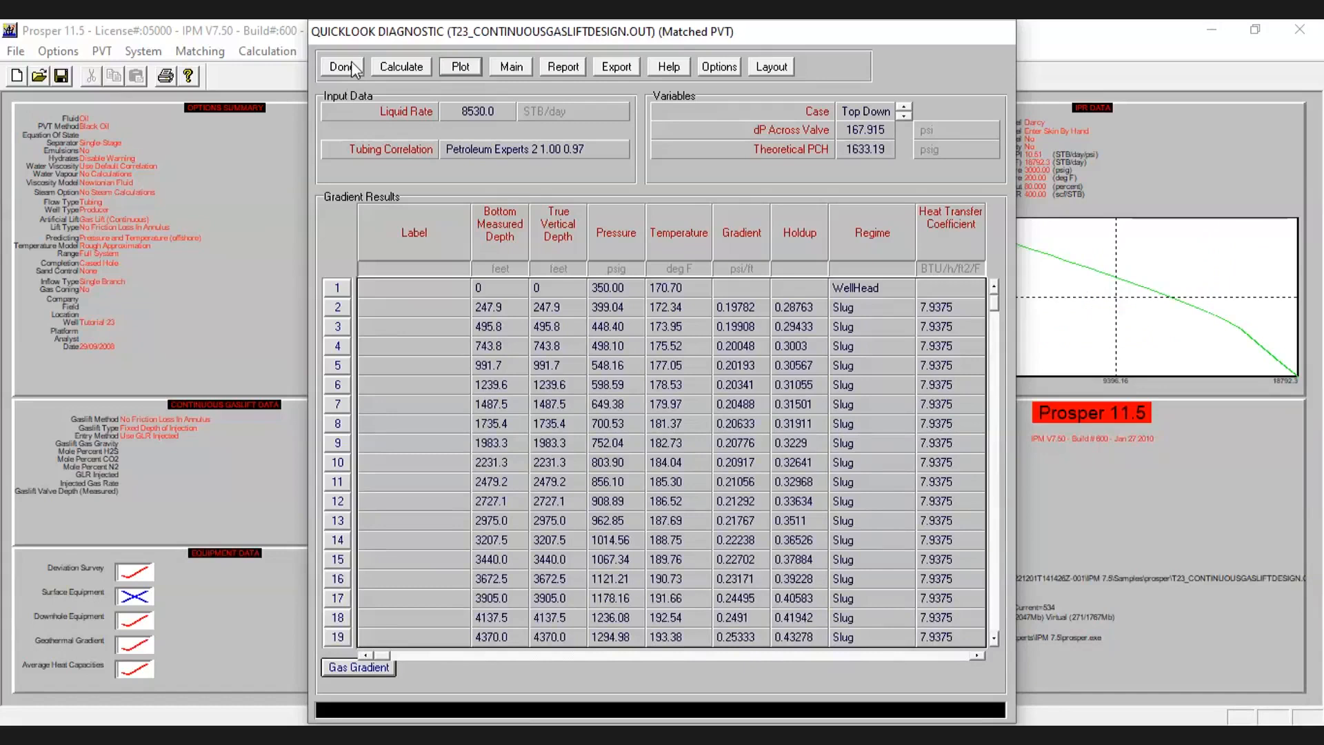
- Examine the QuickLook plot up close where the tubing and casing pressure curves meet near the injection depth
left_click(455, 69)
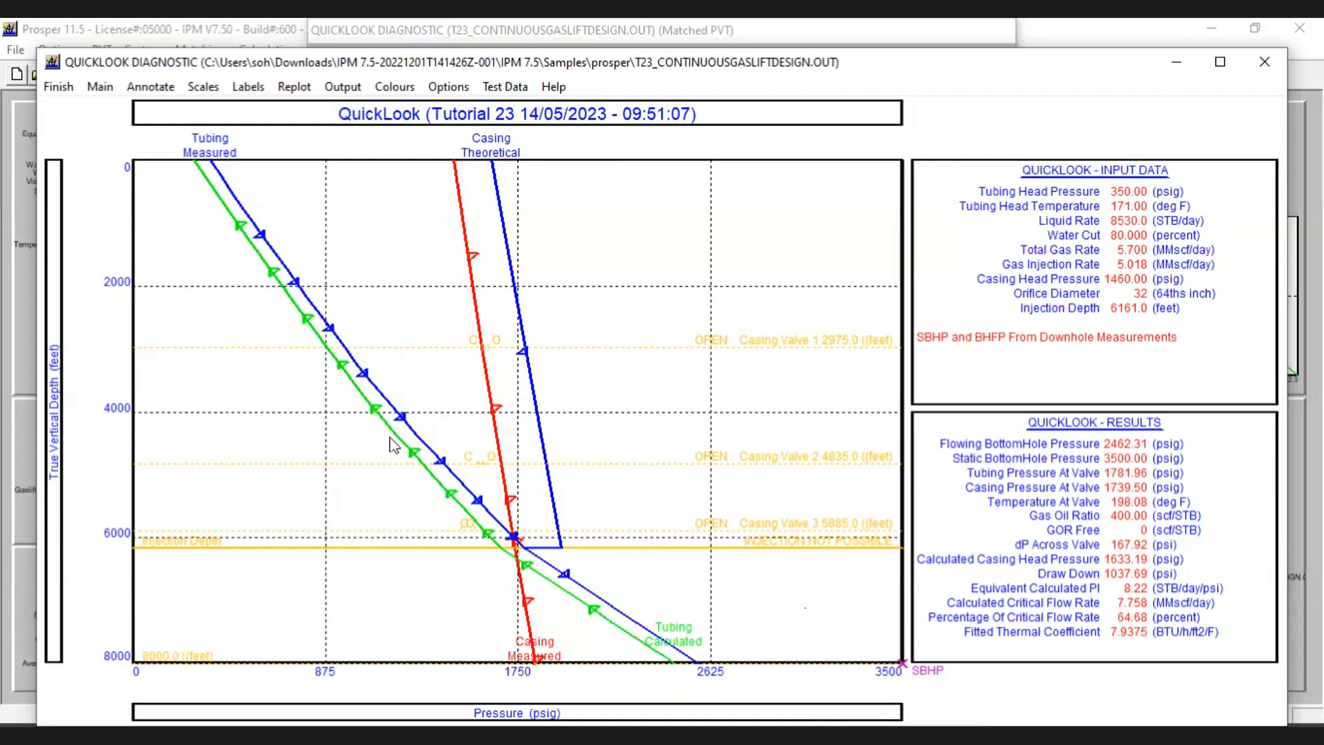
left_click_drag(388, 415, 644, 626)
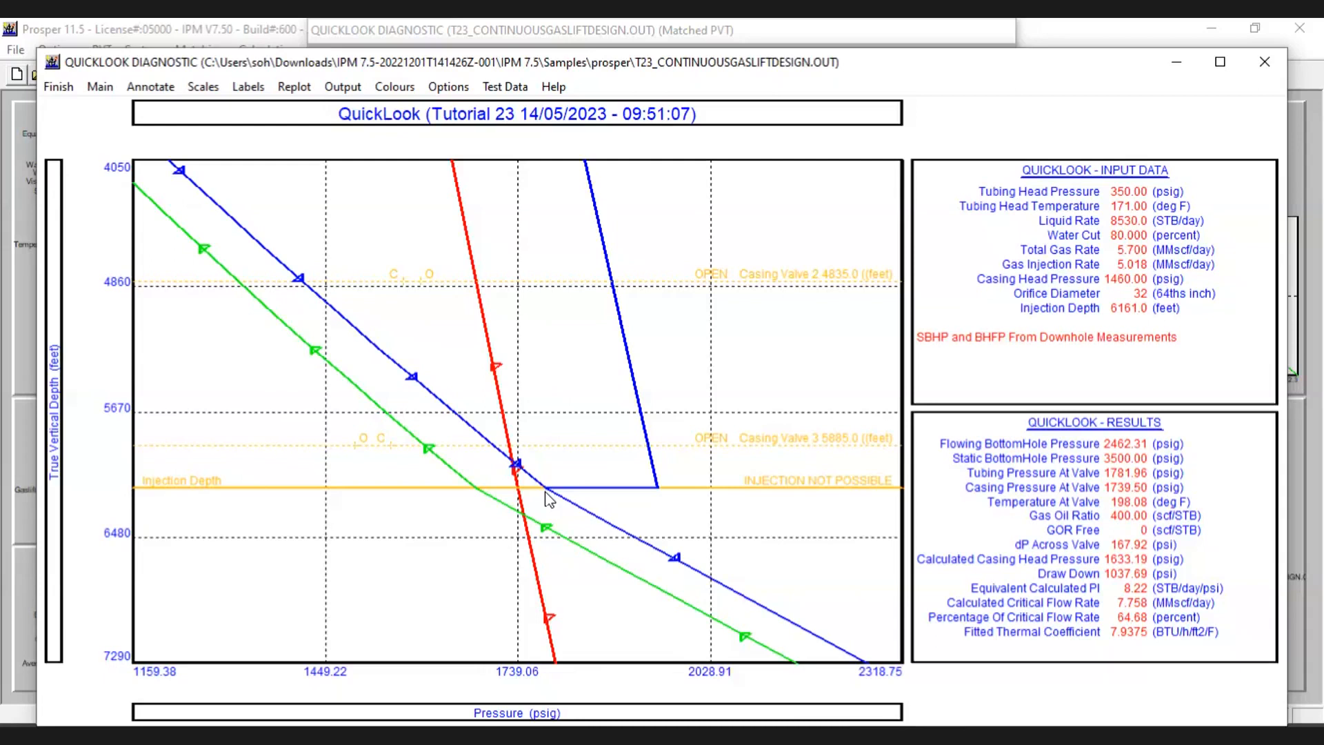
left_click(59, 87)
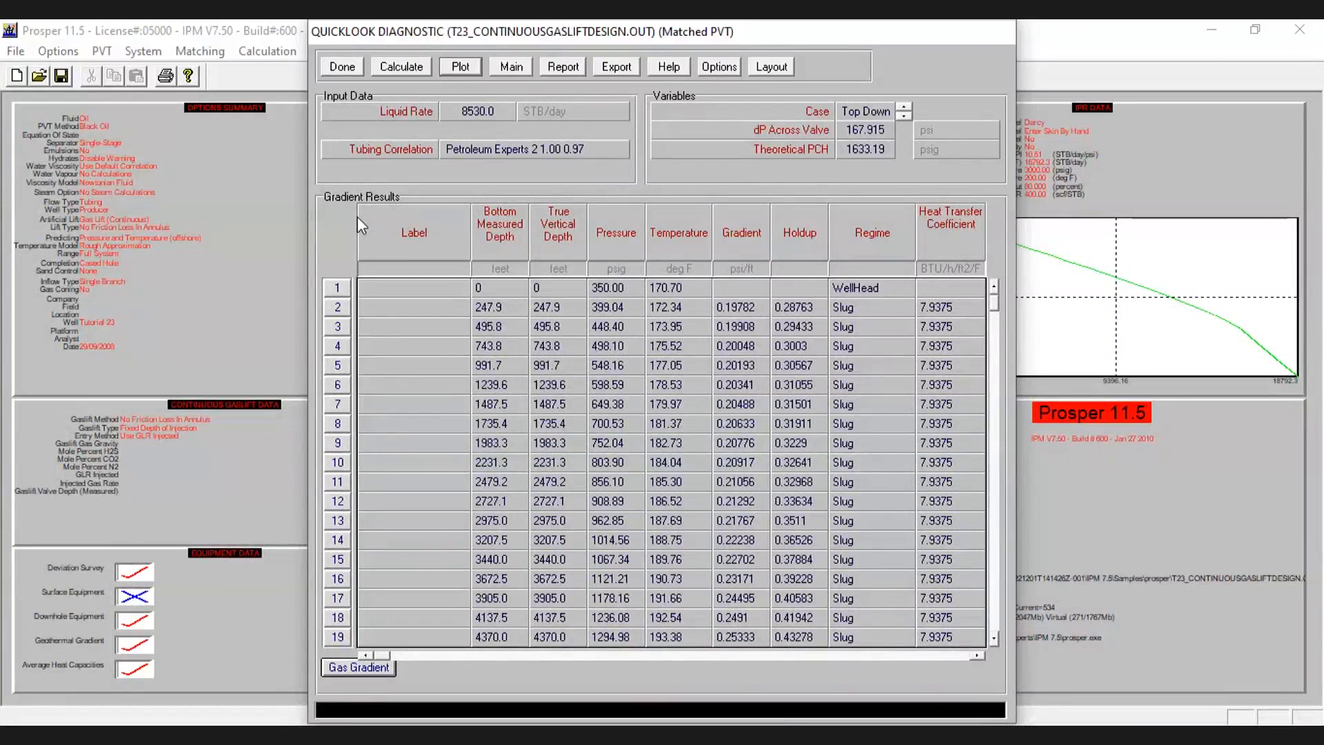
- Set the measured injection depth in the QuickLook gas injection data to 5885 feet
left_click(350, 65)
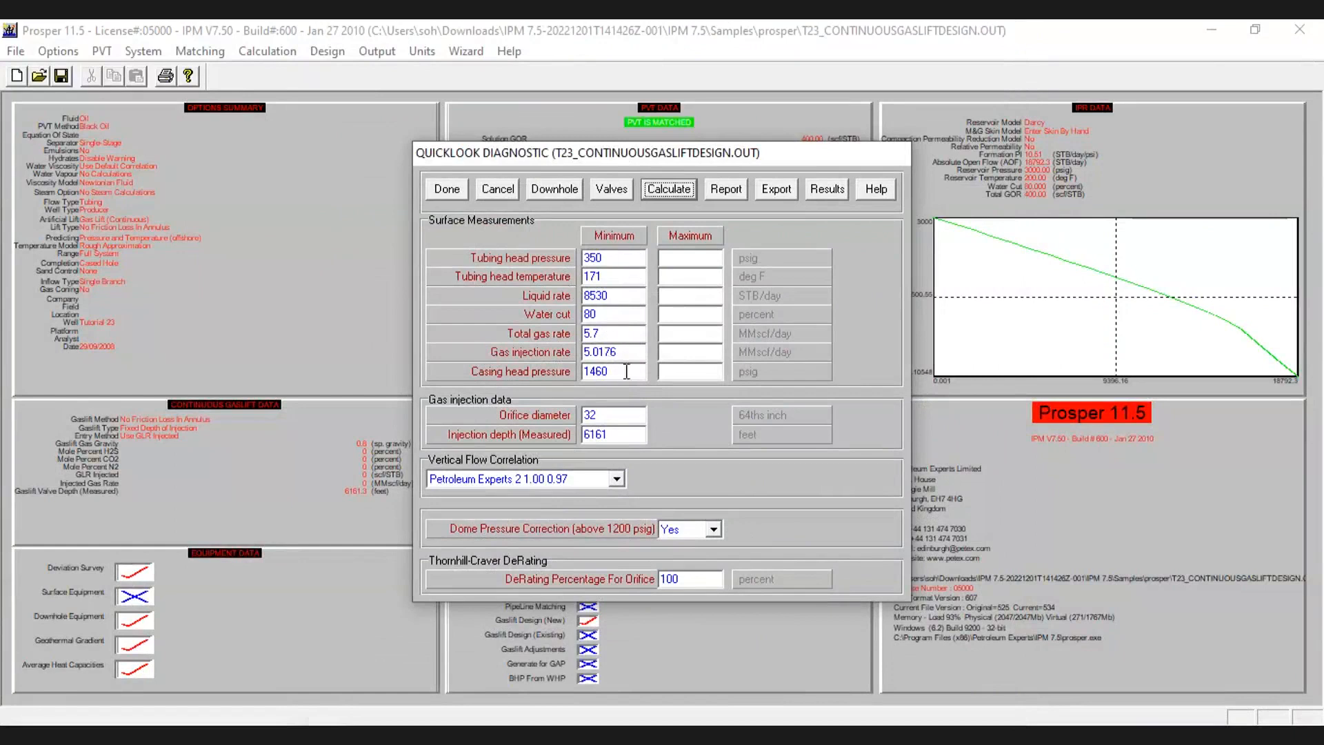
left_click(631, 436)
key("BackSpace")
key("BackSpace")
key("BackSpace")
key("BackSpace")
type("5886")
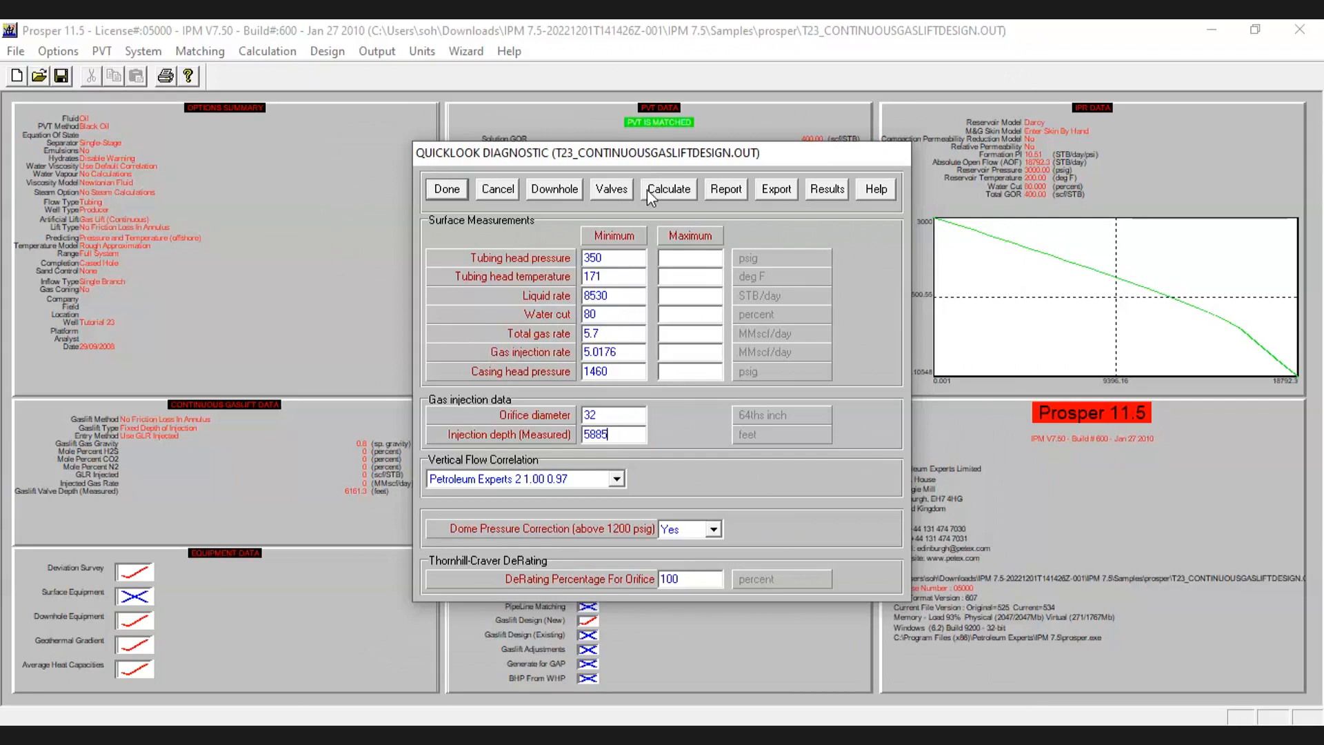
- Recalculate the QuickLook diagnostic for the 5885 ft injection depth and plot it in a maximized window
left_click(648, 193)
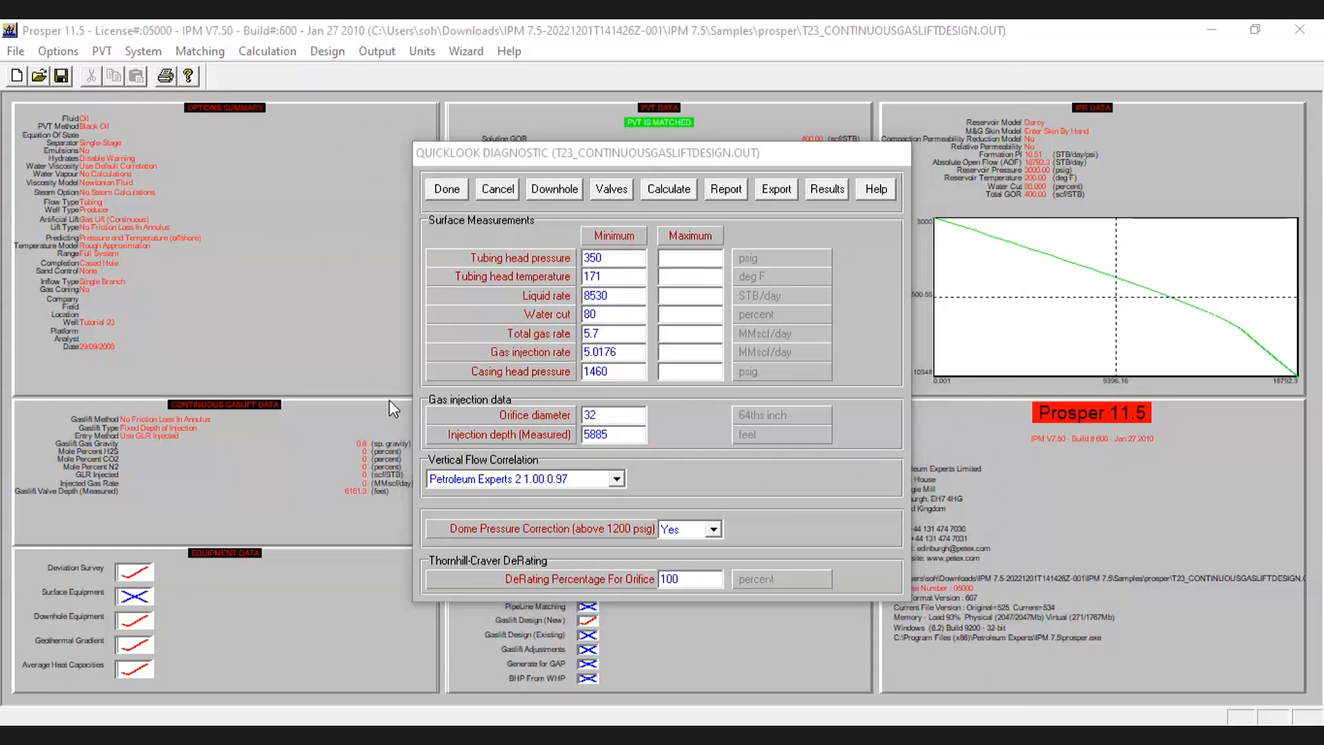
left_click(666, 189)
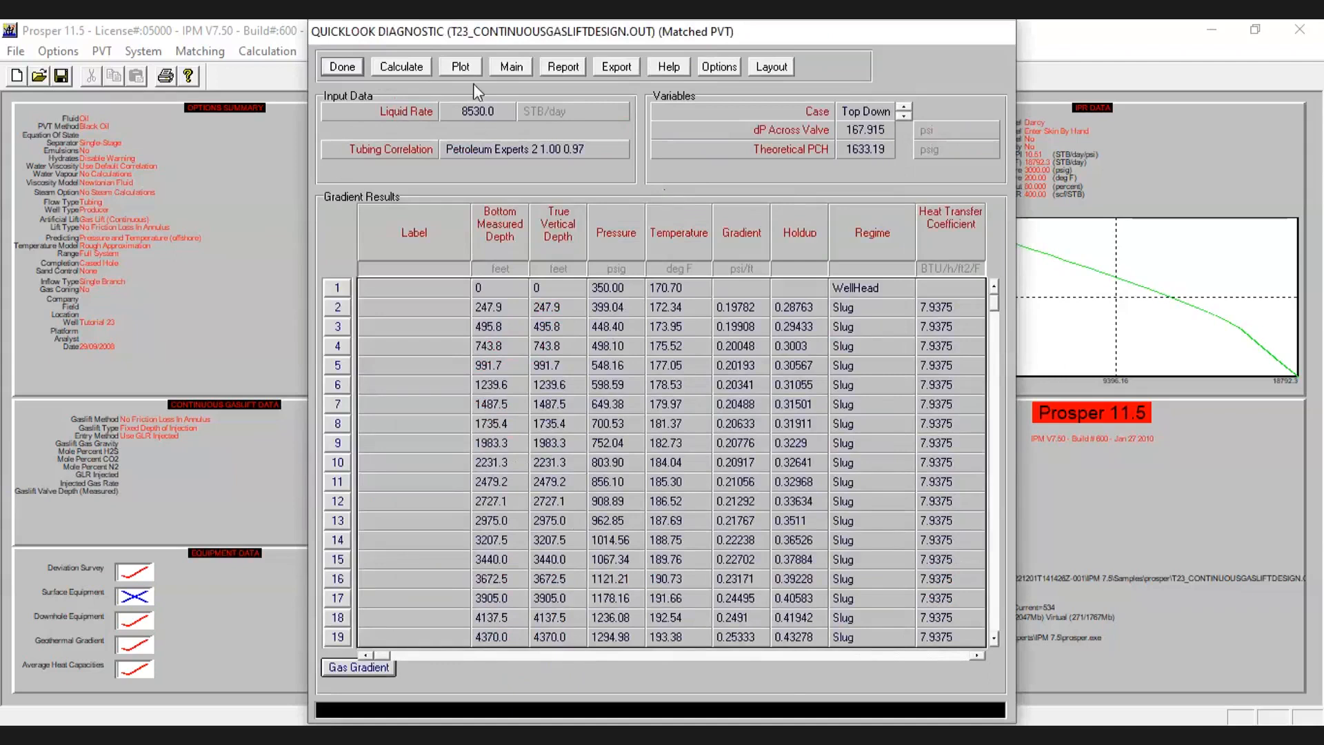
left_click(419, 70)
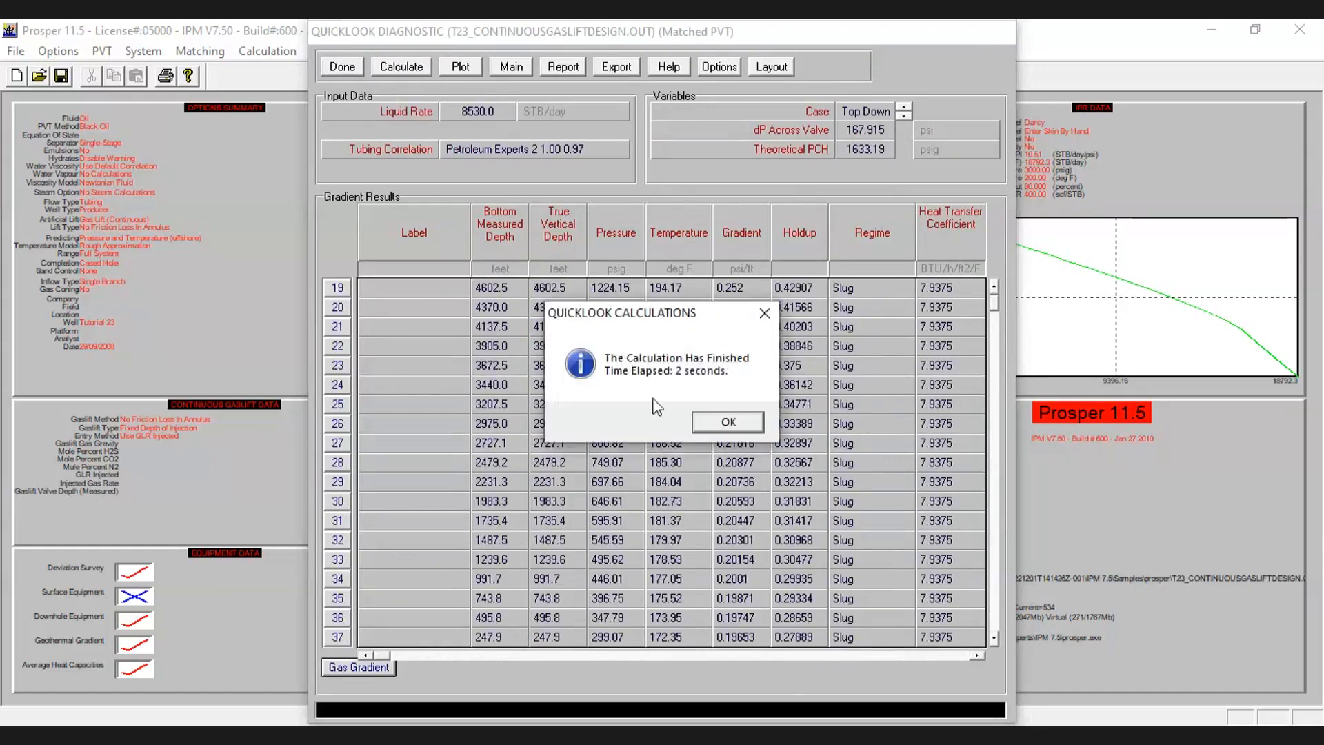
left_click(720, 422)
left_click(461, 67)
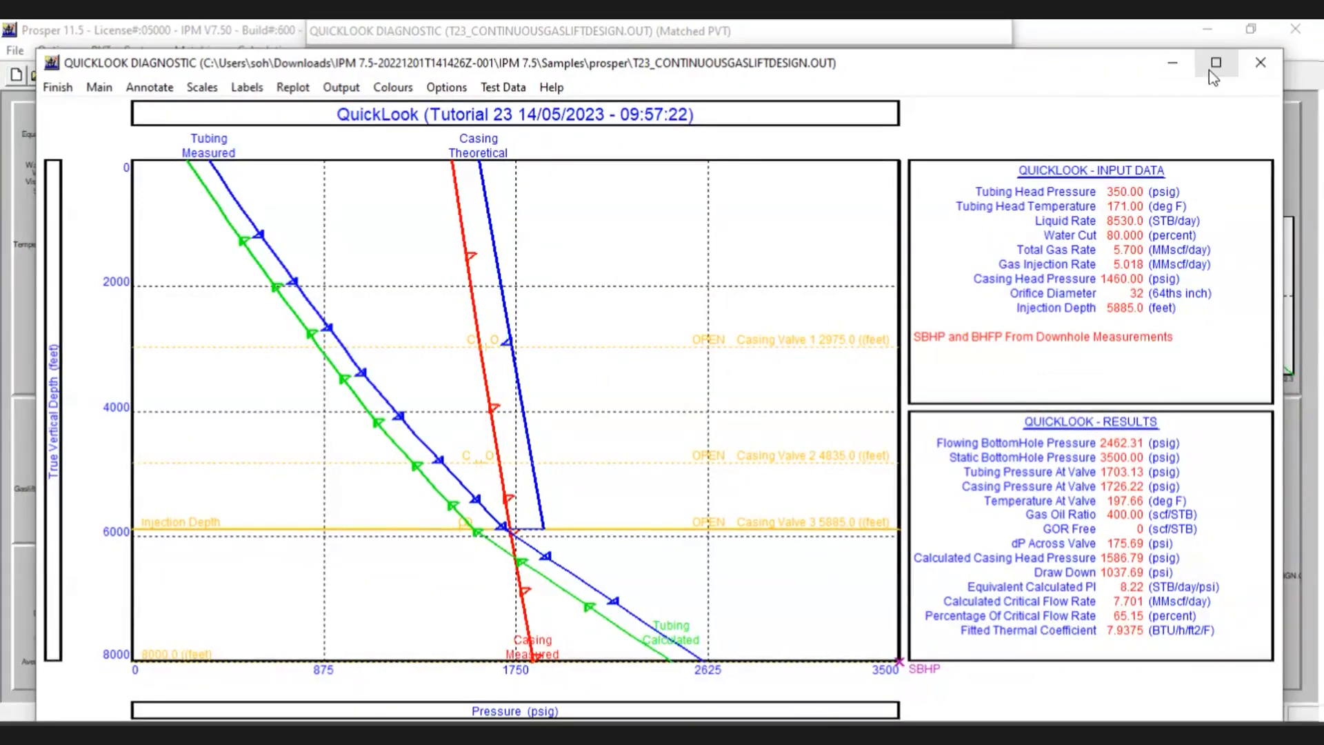
left_click(1211, 69)
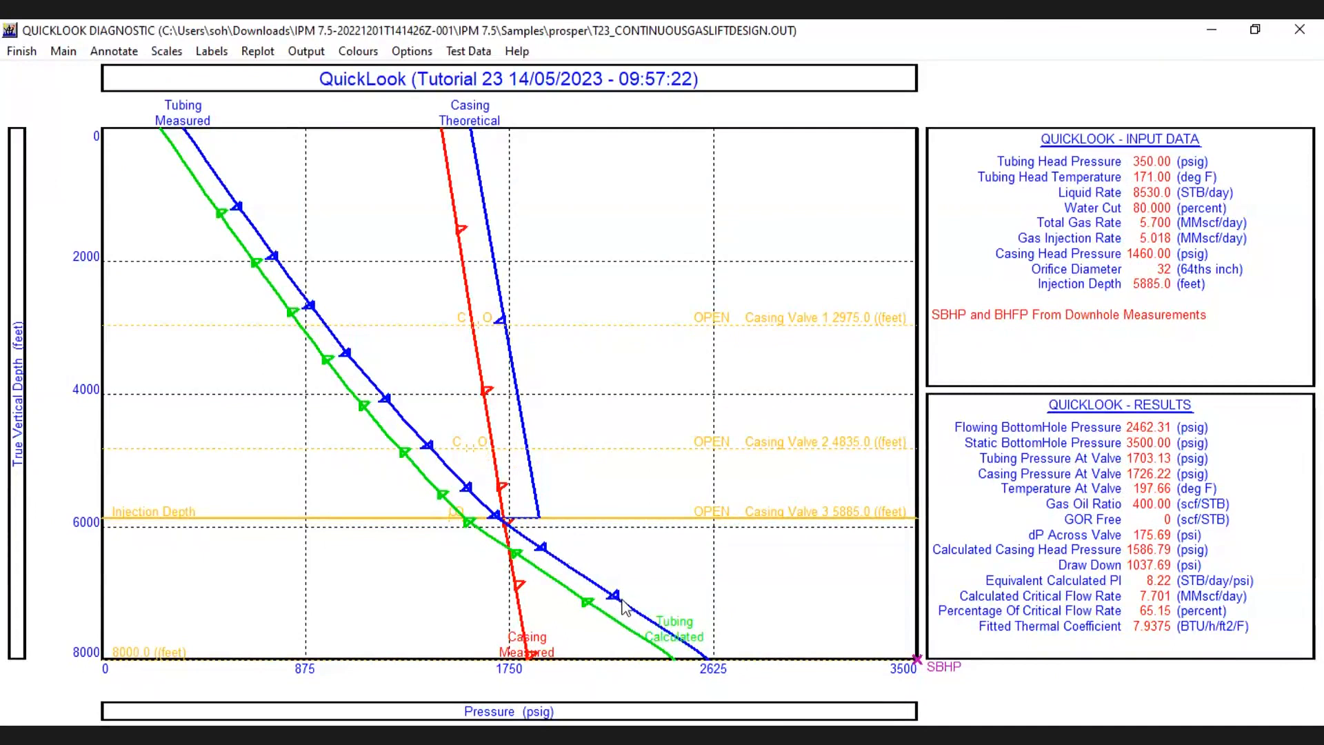
- Examine the pressure curves up close around the injection depth, then return to the QuickLook inputs
left_click_drag(622, 597, 351, 409)
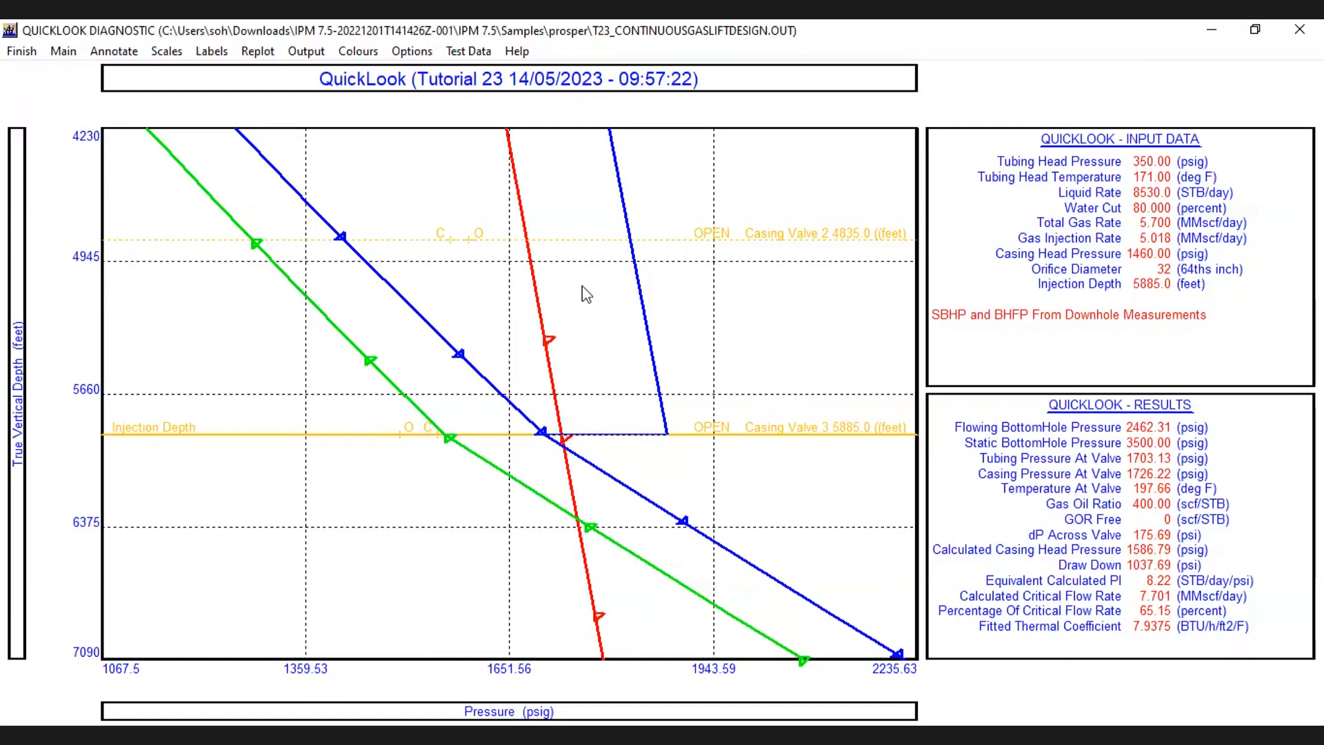
double_click(615, 225)
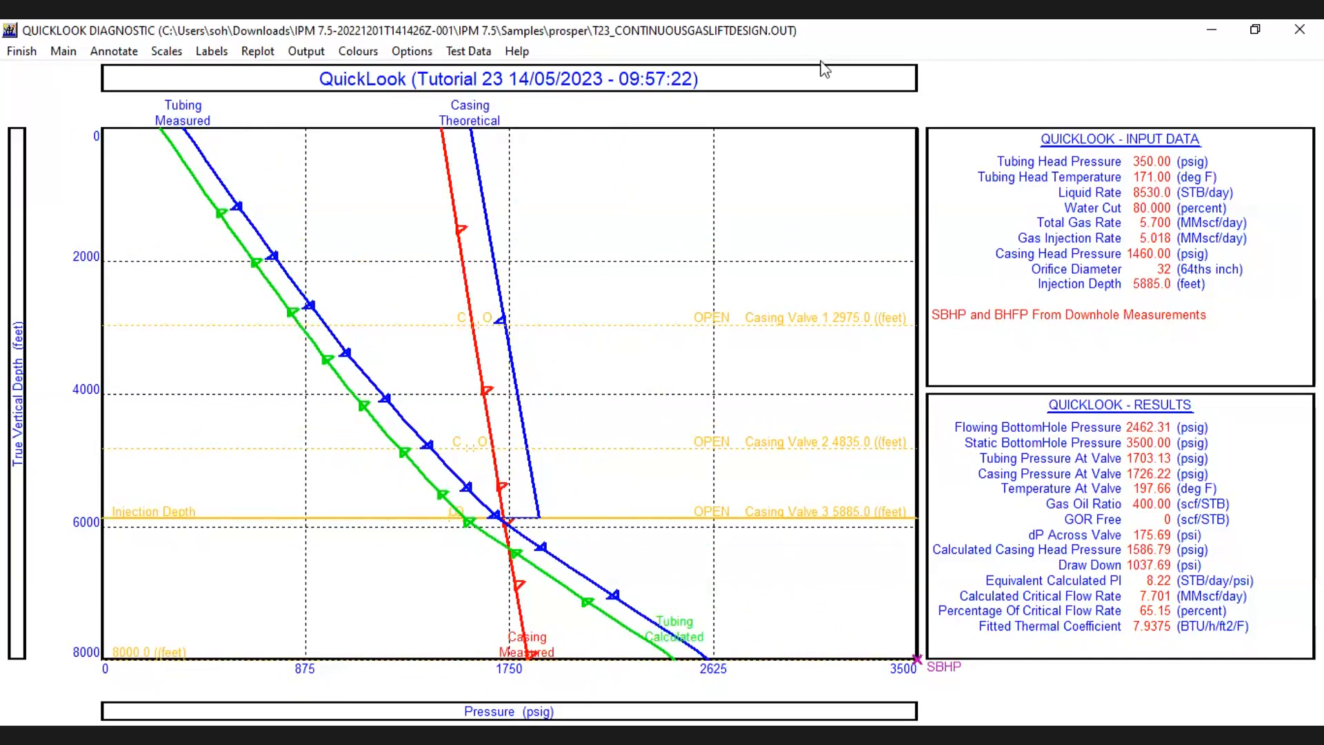
left_click(798, 38)
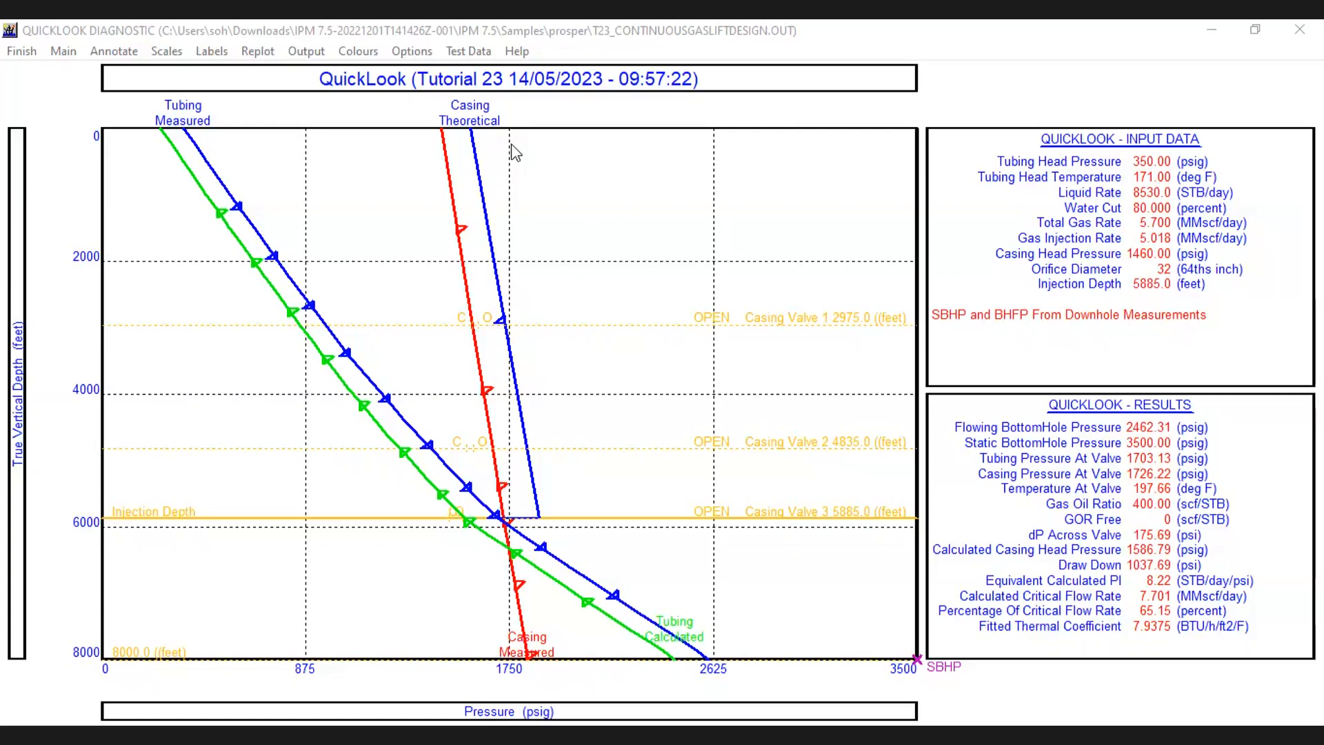
left_click(21, 51)
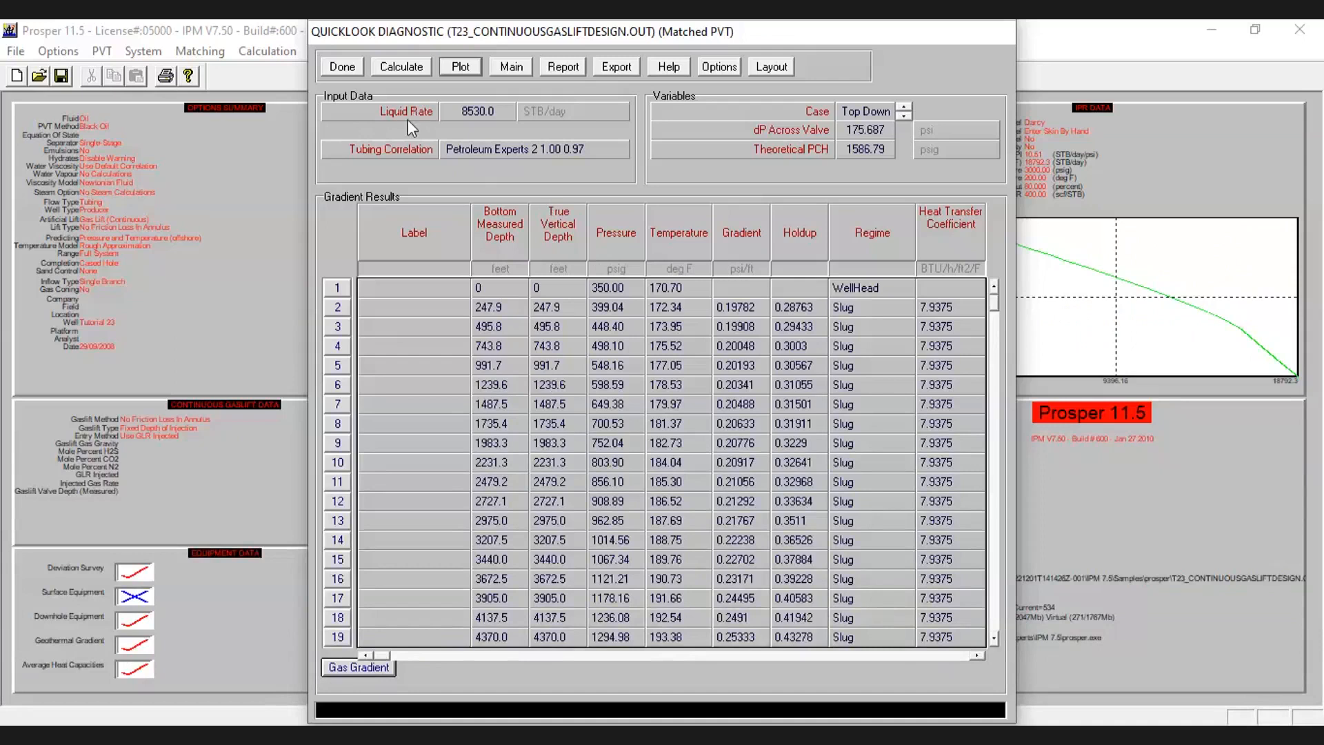
left_click(354, 69)
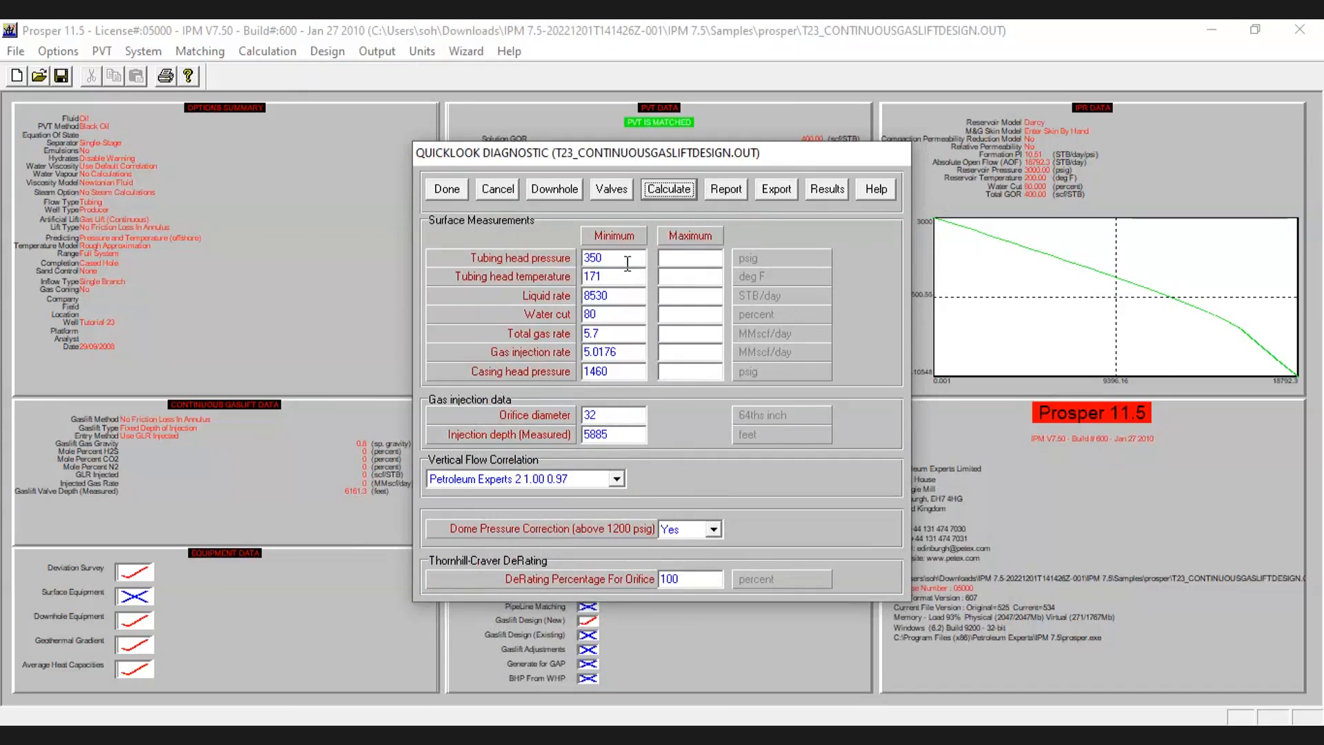
- Try an orifice diameter of 54, then set it back to 32 64ths inch without calculating
left_click(615, 413)
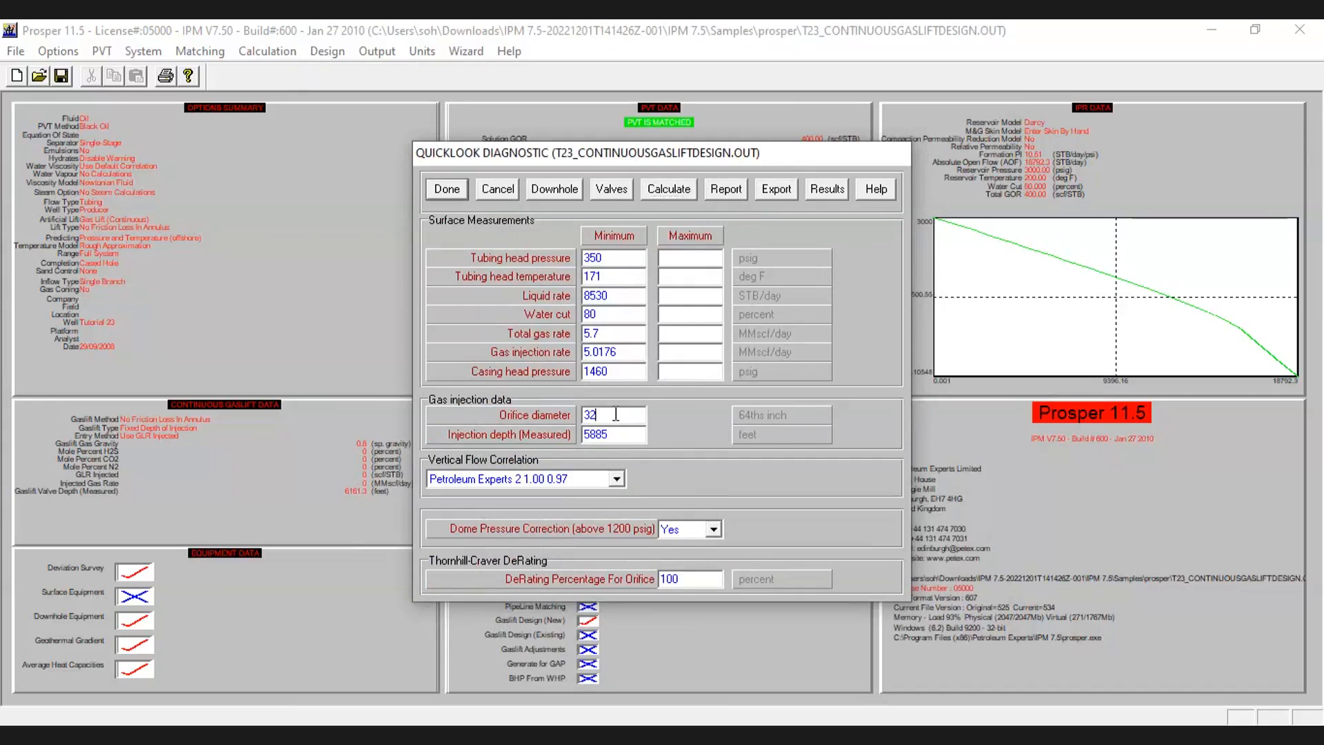
key("BackSpace")
key("BackSpace")
type("32")
key("BackSpace")
key("BackSpace")
type("54")
key("BackSpace")
key("BackSpace")
type("32")
- Recalculate and plot the diagnostic with the 32/64-inch orifice, inspecting the curves around the injection depth
left_click(657, 190)
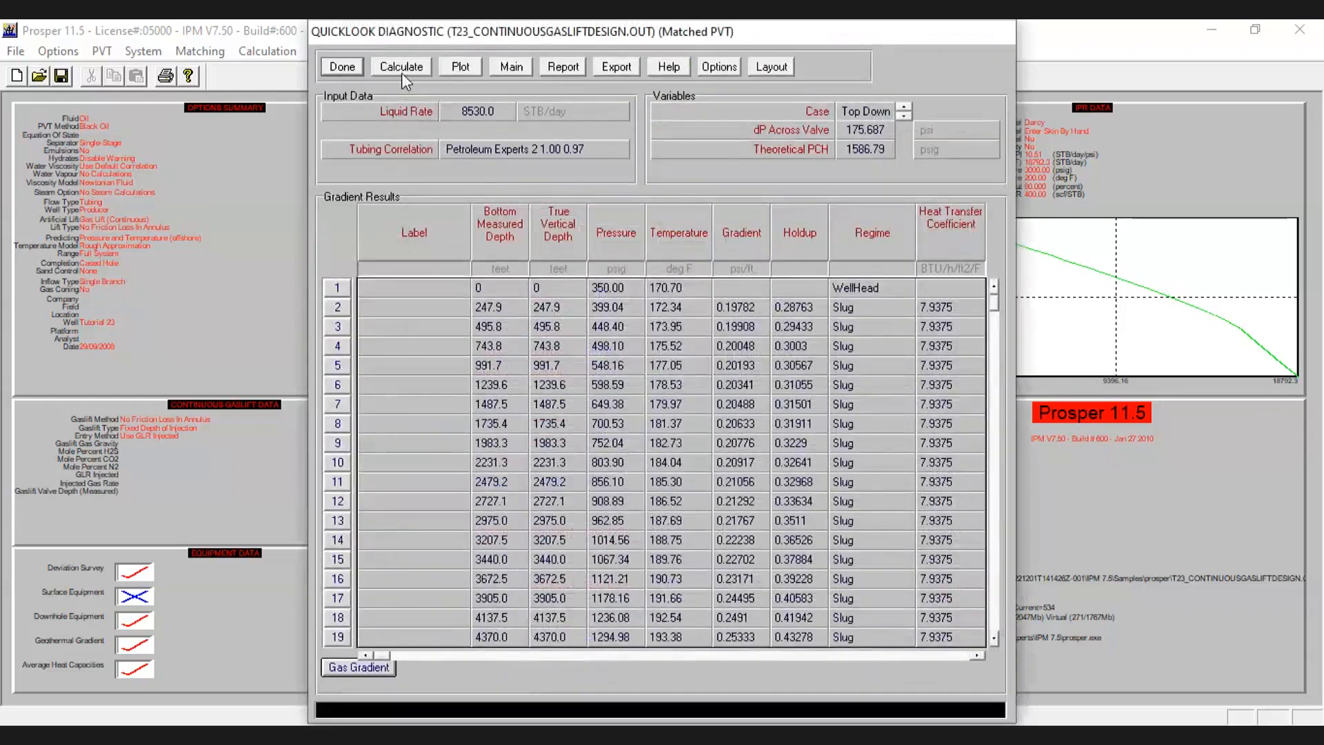
left_click(401, 67)
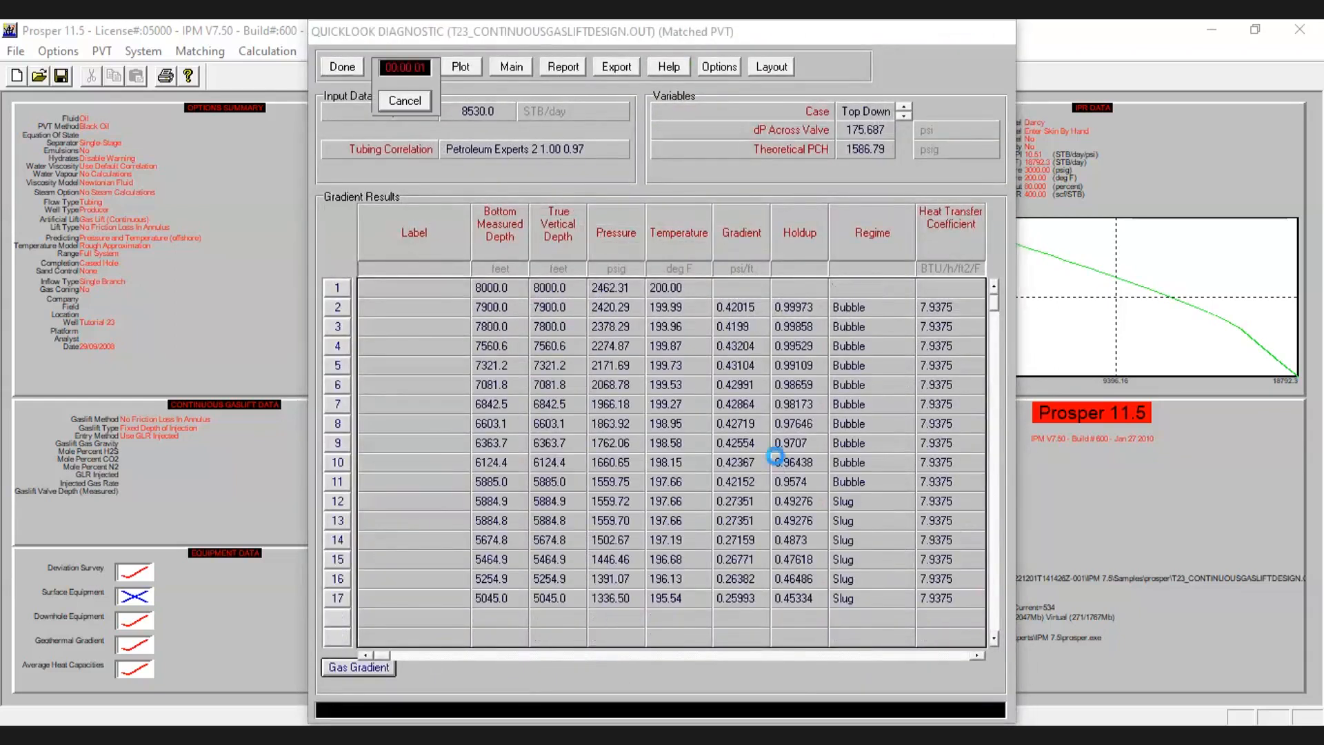
left_click(727, 423)
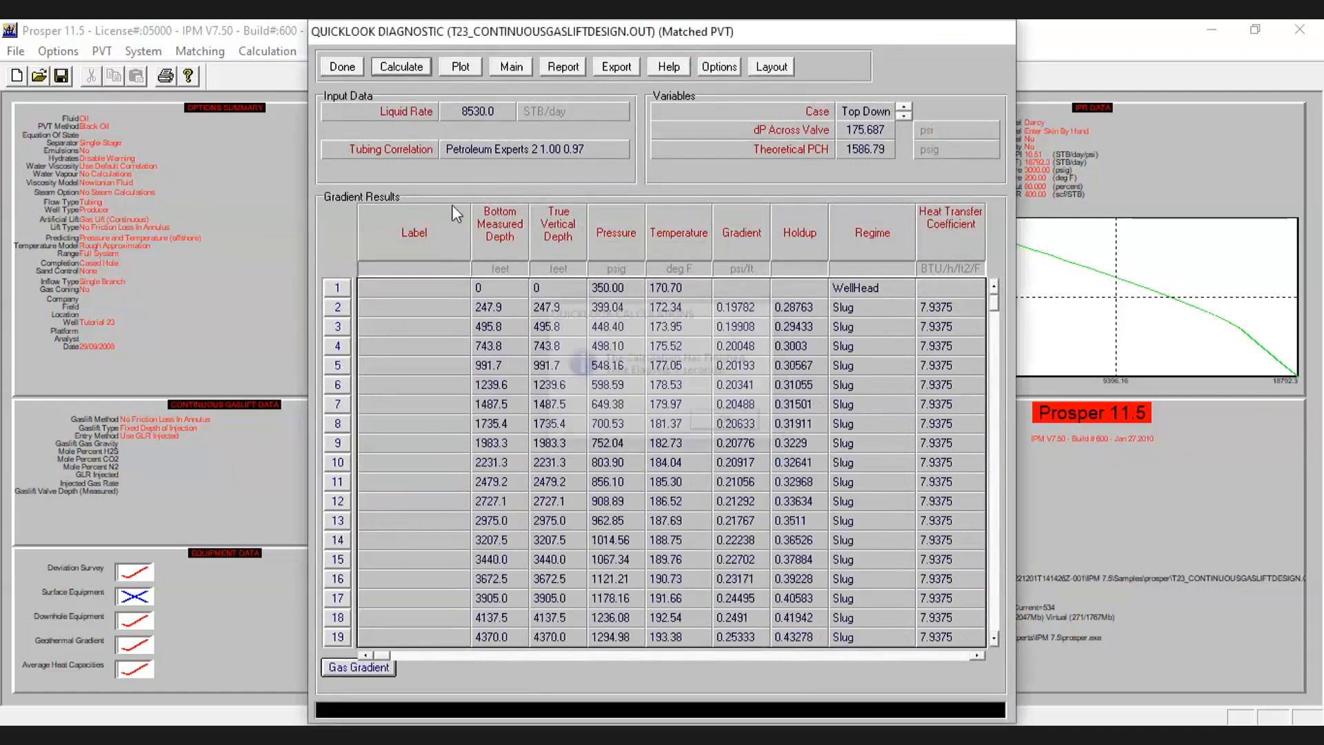
left_click(461, 75)
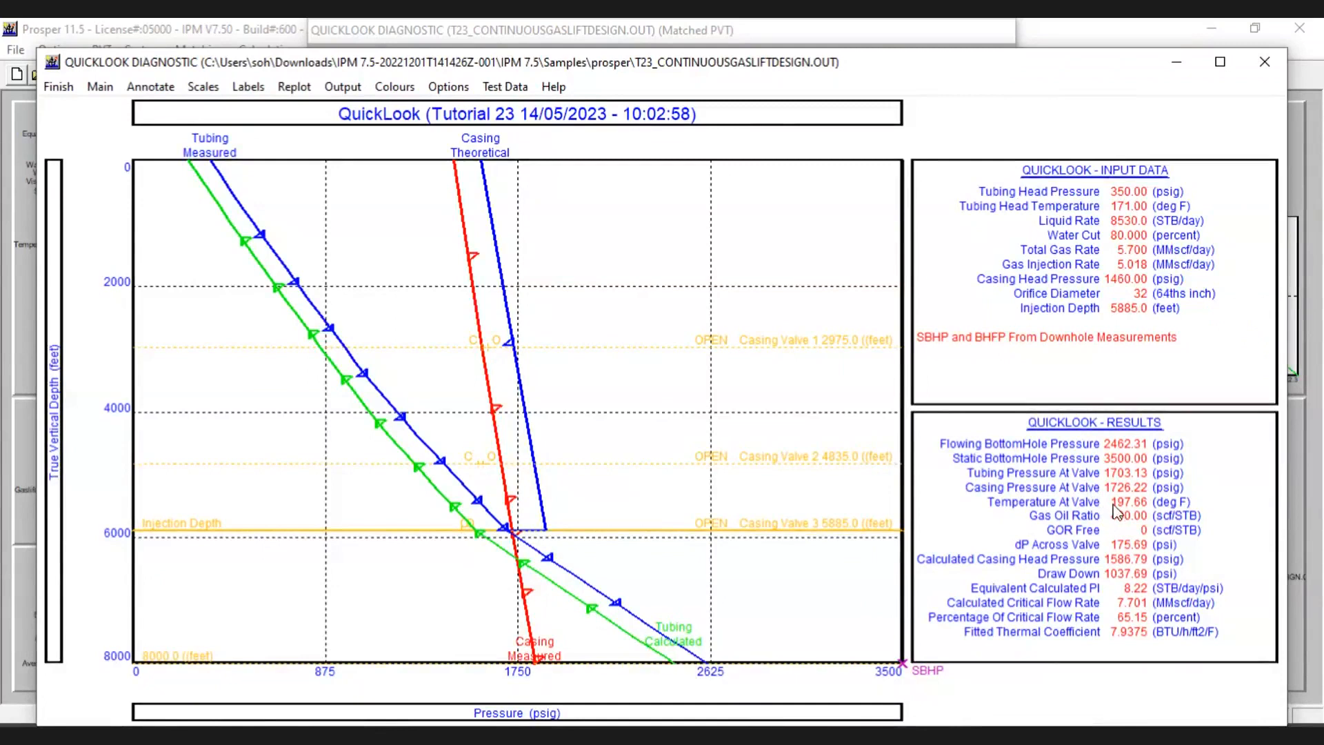
left_click_drag(609, 588, 371, 467)
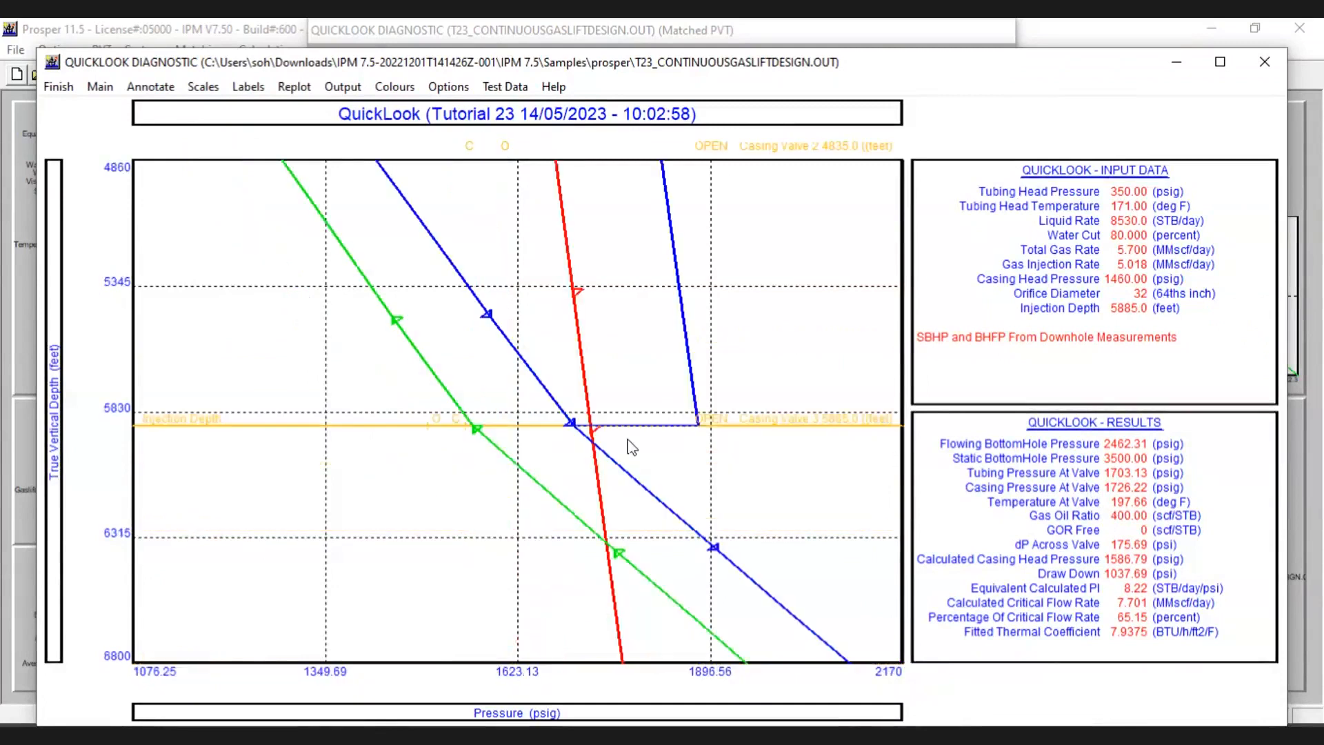
double_click(709, 423)
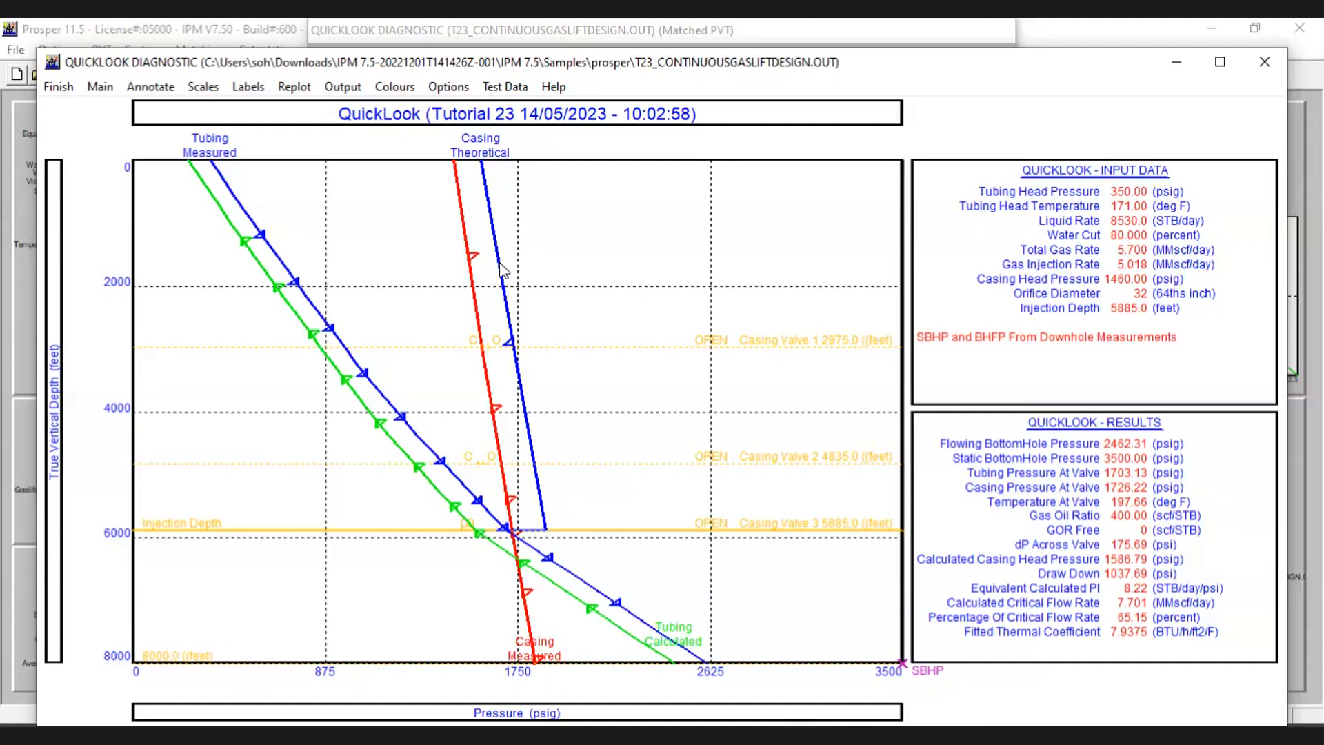
- Try an orifice diameter of 28 64ths inch, recalculating and plotting the QuickLook diagnostic
left_click(72, 91)
left_click(359, 64)
double_click(614, 414)
type("2")
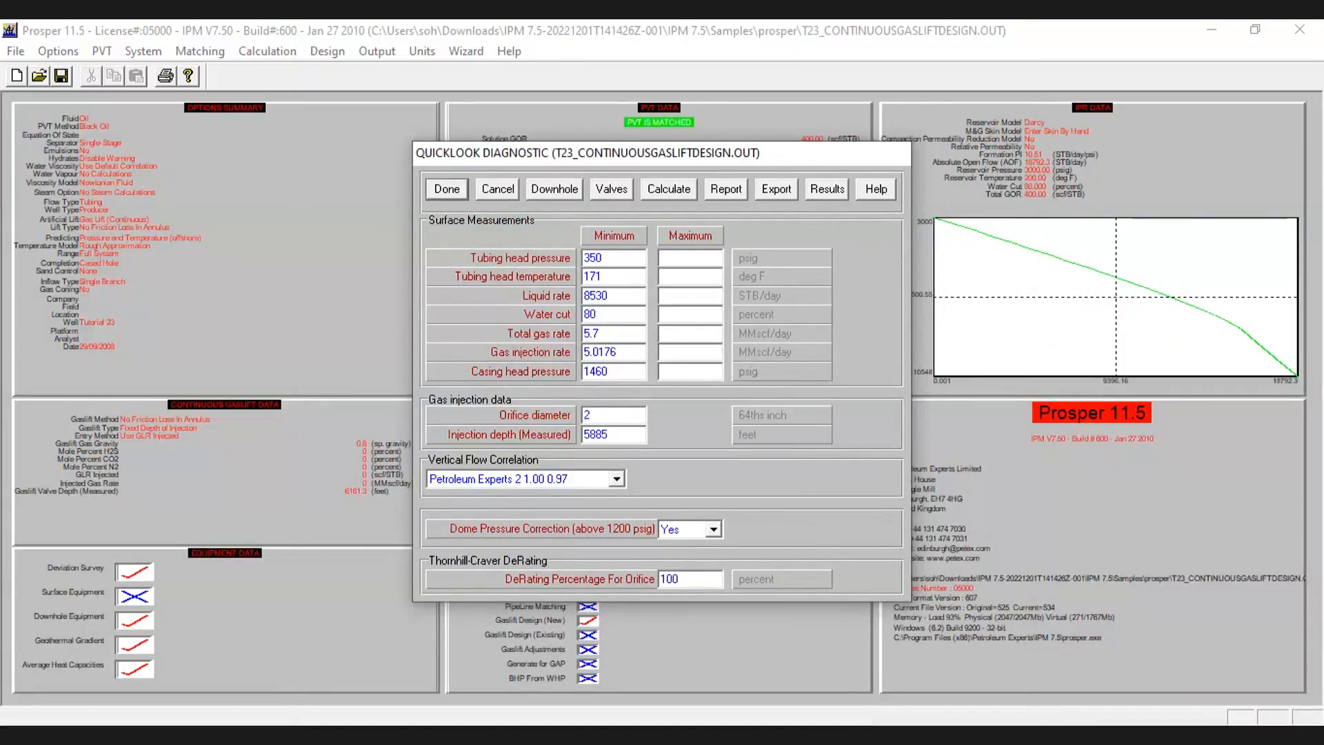
type("8")
left_click(661, 191)
left_click(392, 69)
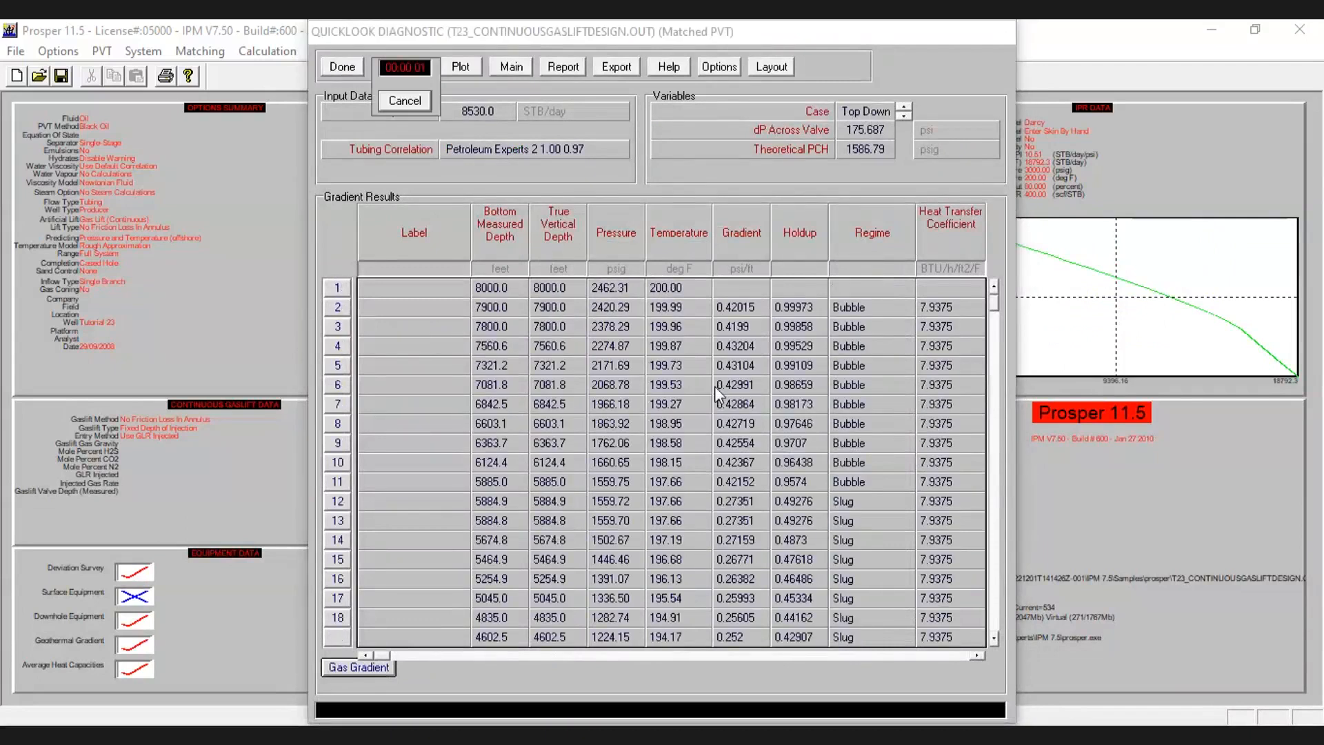
left_click(719, 422)
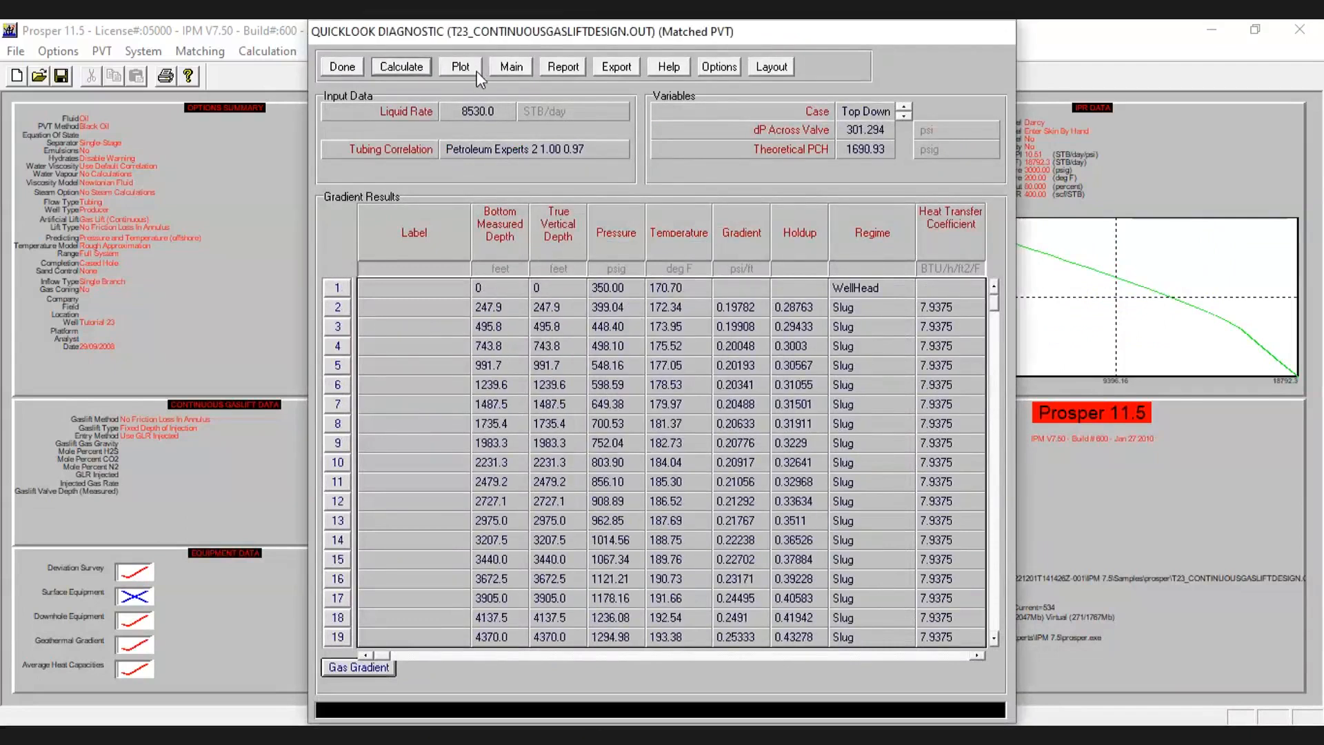
left_click(475, 69)
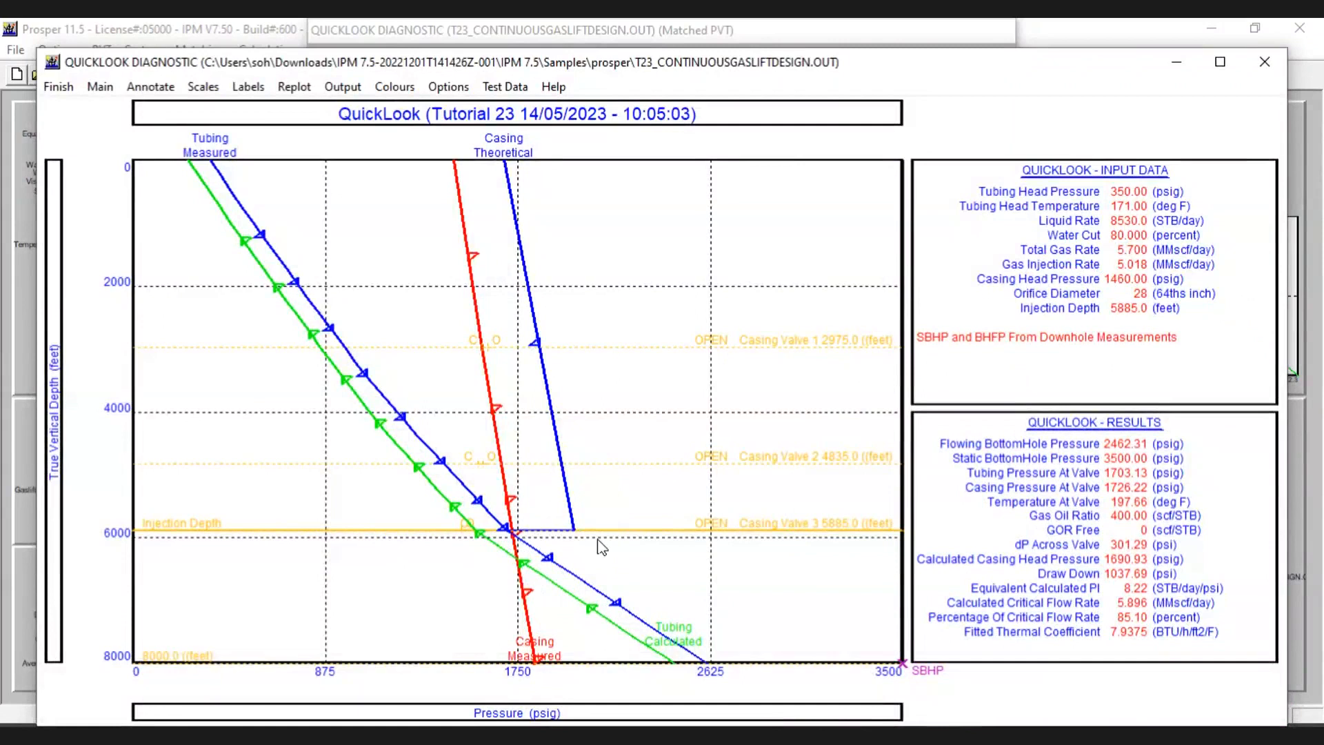
- Return to the QuickLook inputs and set the orifice diameter to 54 64ths inch
left_click(59, 87)
left_click(334, 72)
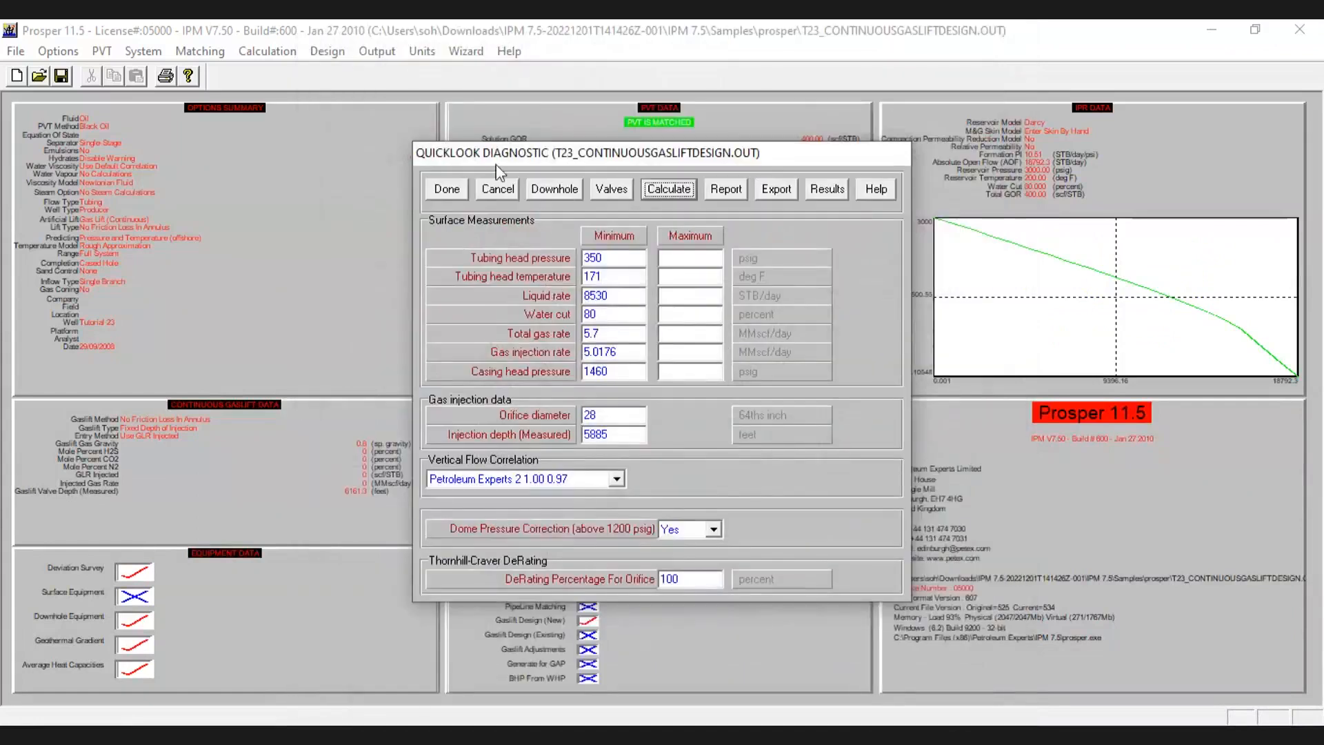
left_click(613, 417)
double_click(614, 418)
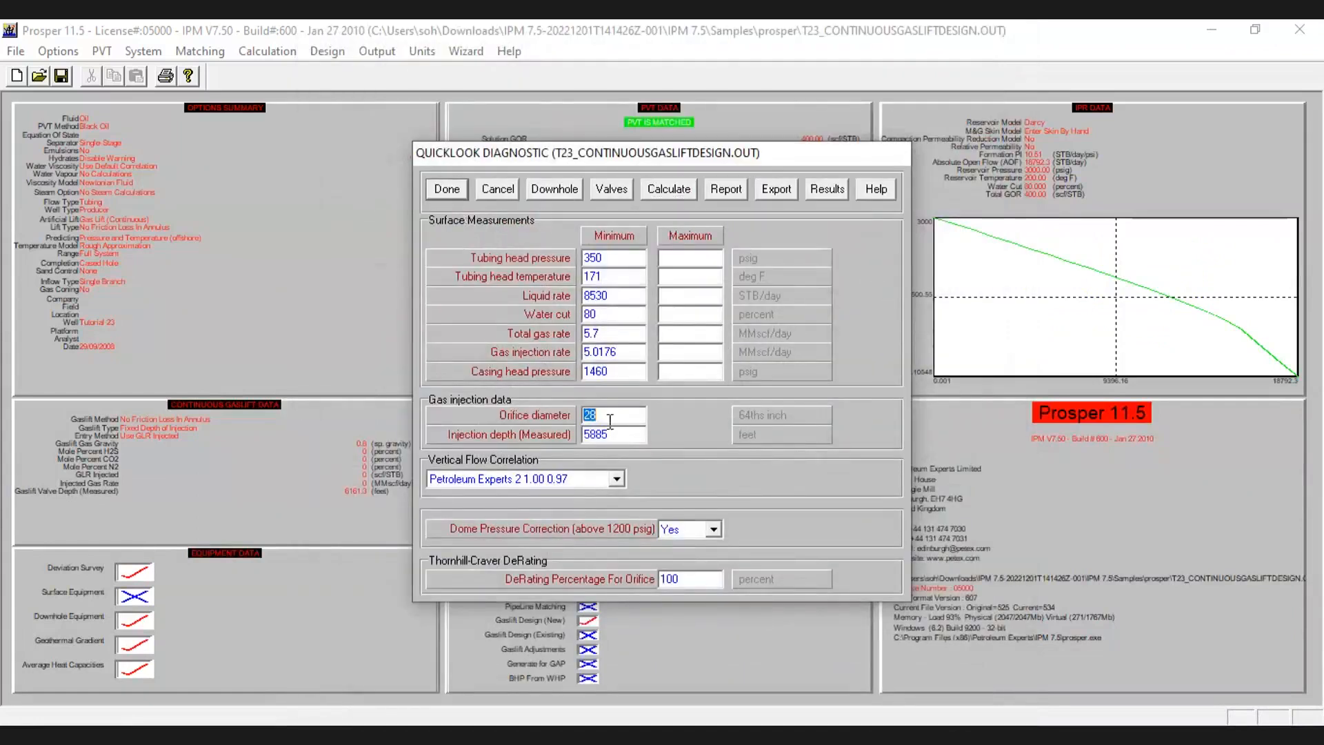
type("54")
- Recalculate the QuickLook diagnostic with the 54/64-inch orifice, plot it and redraw the plot
left_click(654, 190)
left_click(407, 65)
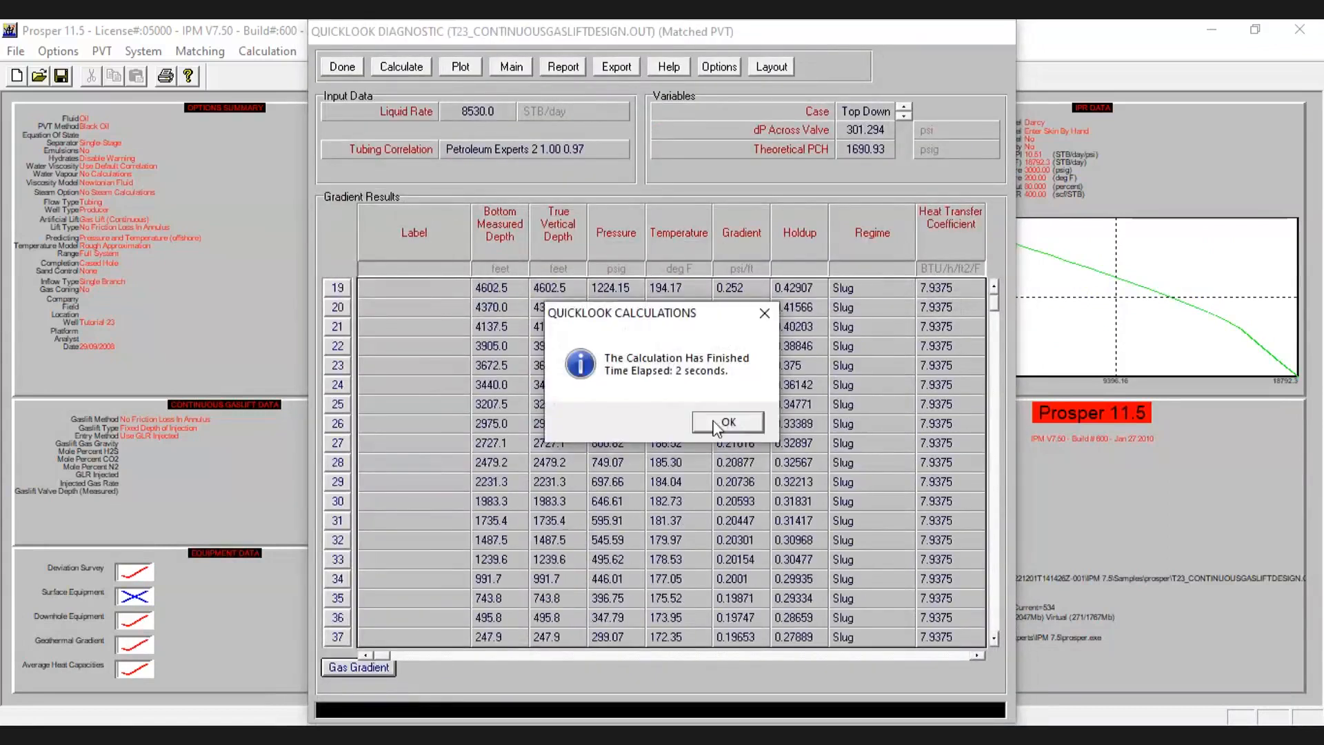
left_click(714, 423)
left_click(449, 71)
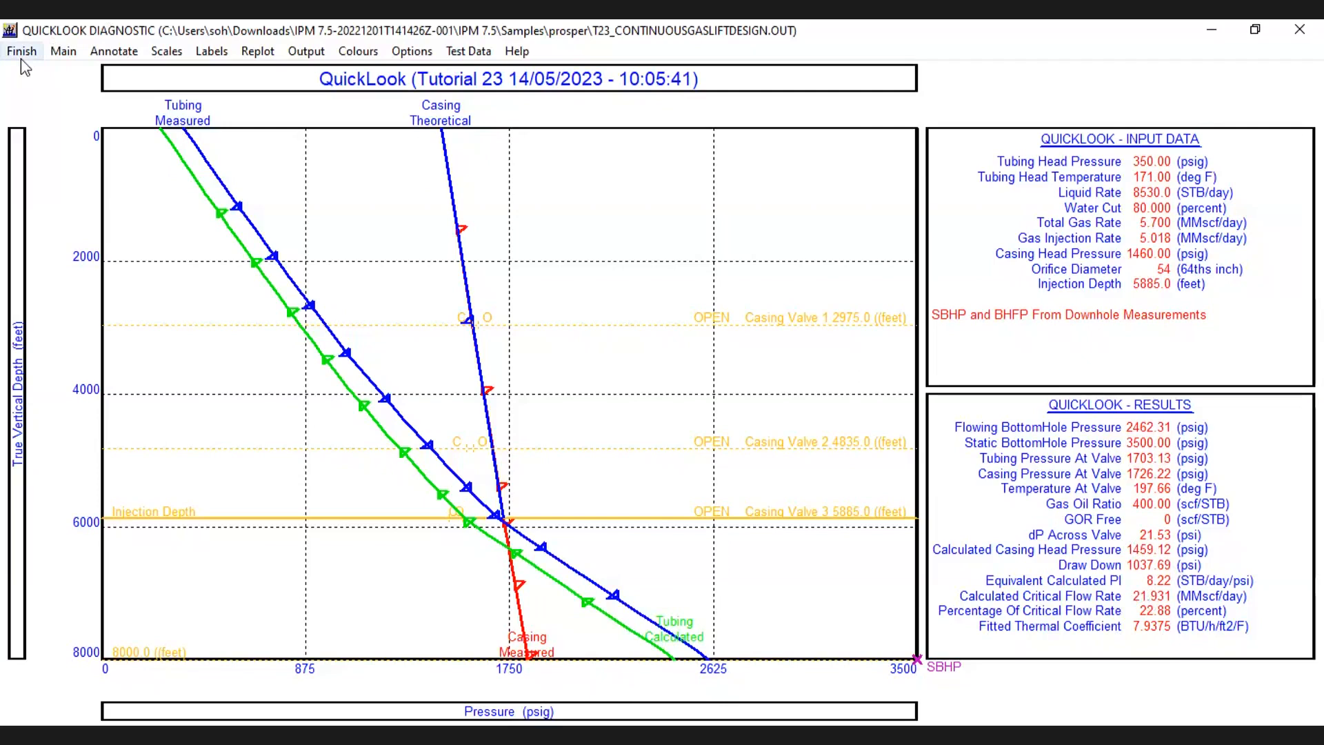
left_click(258, 55)
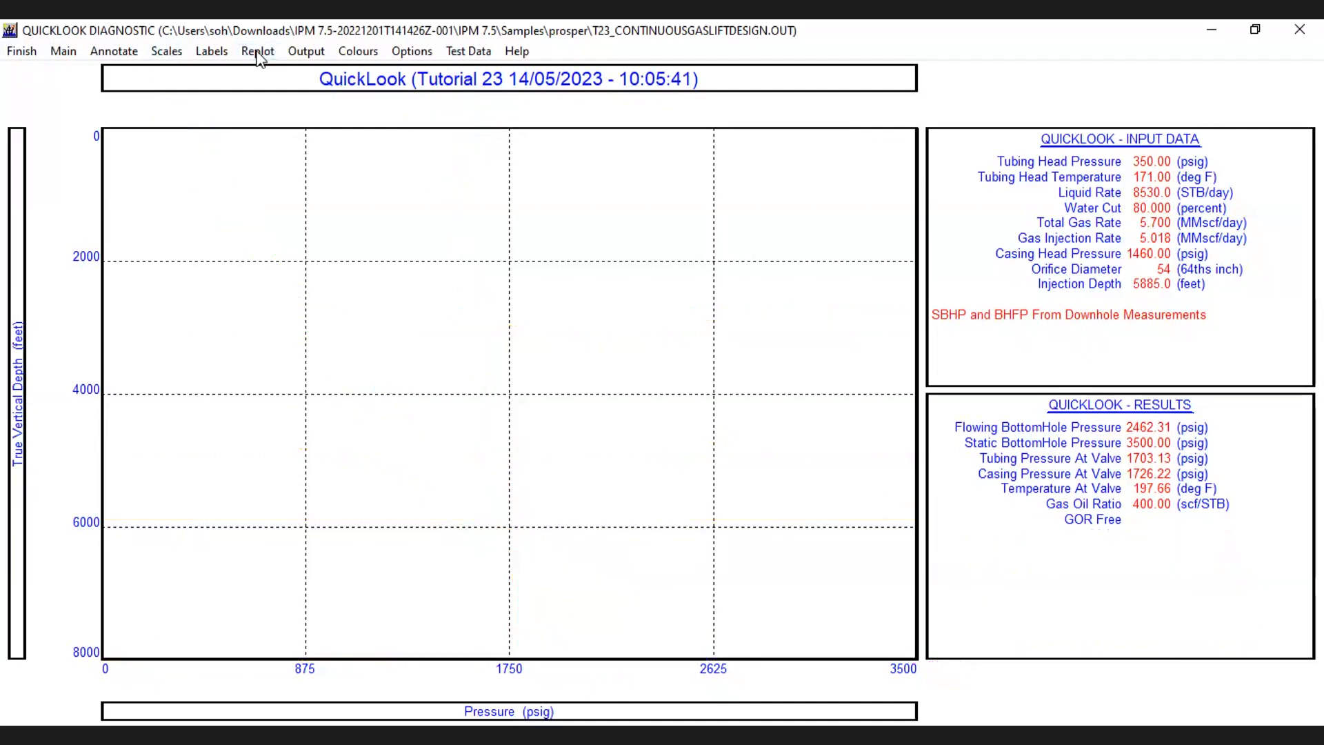
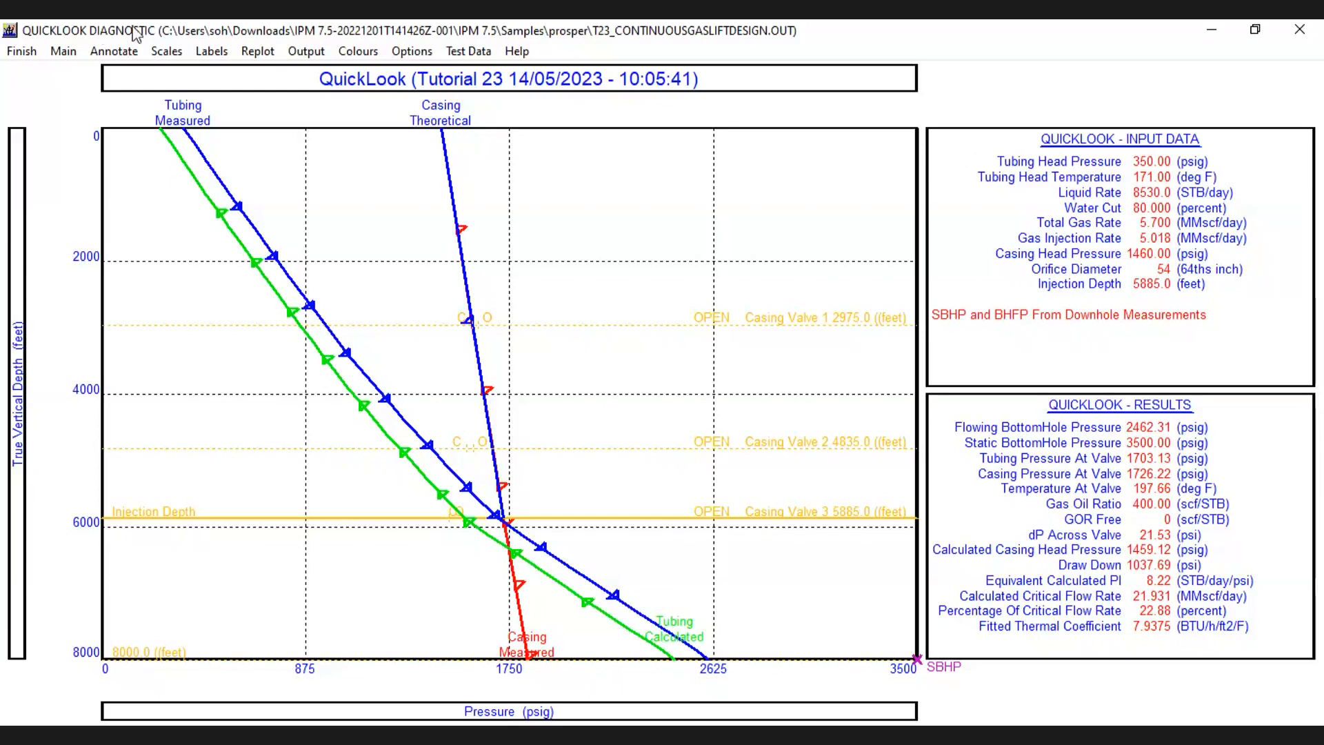
- Try a tubing head pressure of 400 psig, recalculating and plotting the QuickLook diagnostic
left_click(21, 51)
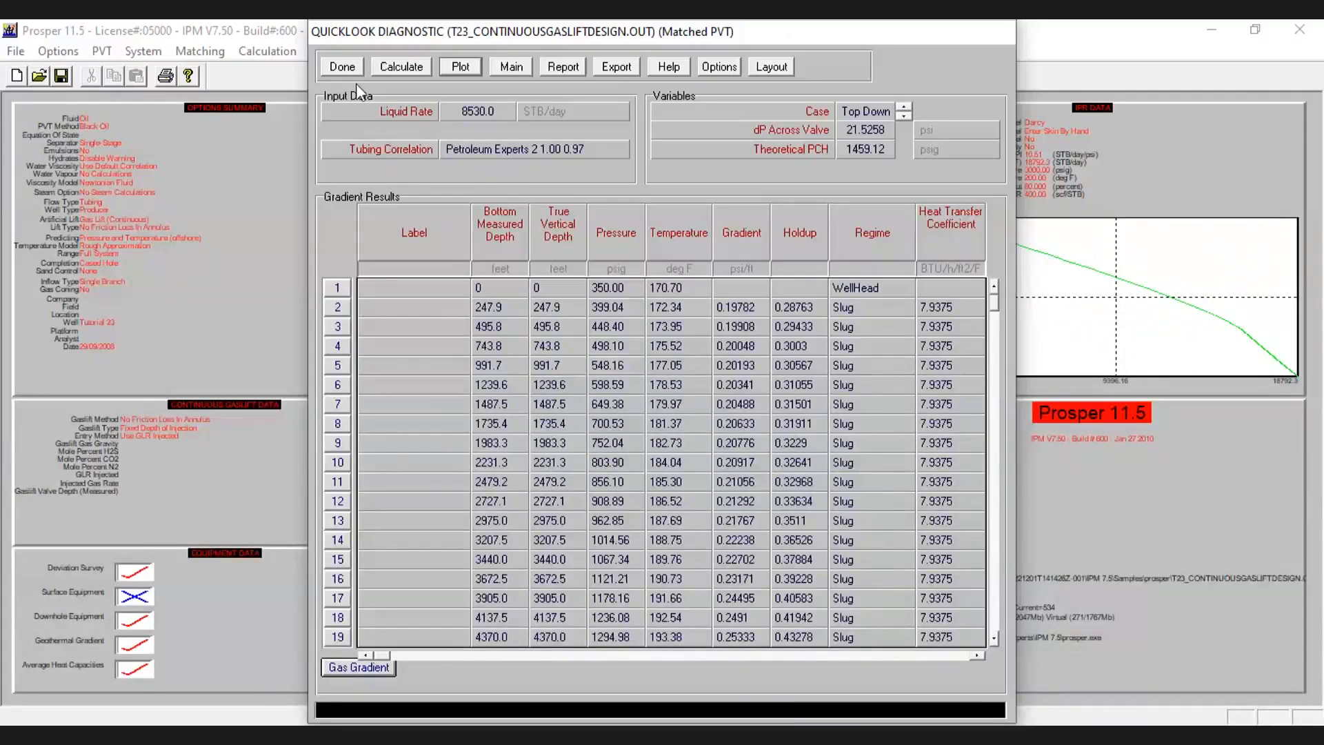
left_click(348, 68)
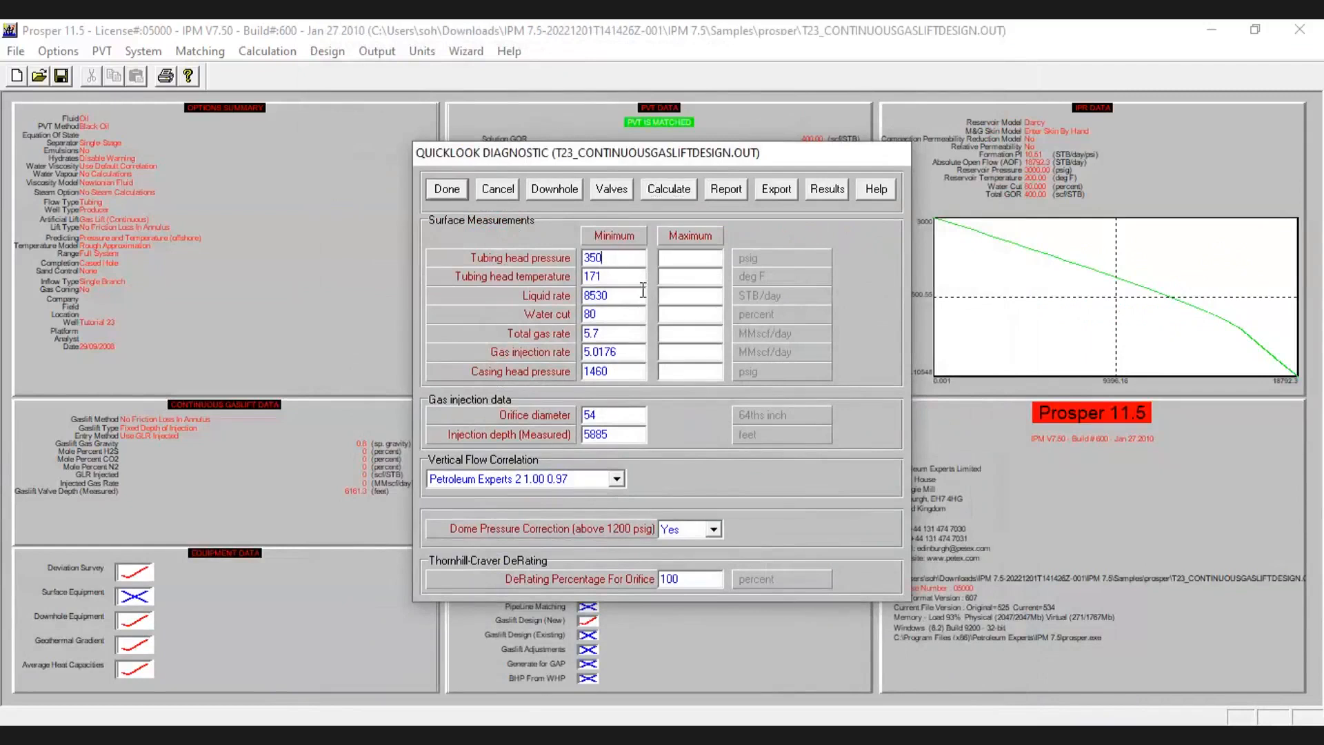
key("BackSpace")
key("BackSpace")
key("BackSpace")
type("400")
left_click(669, 183)
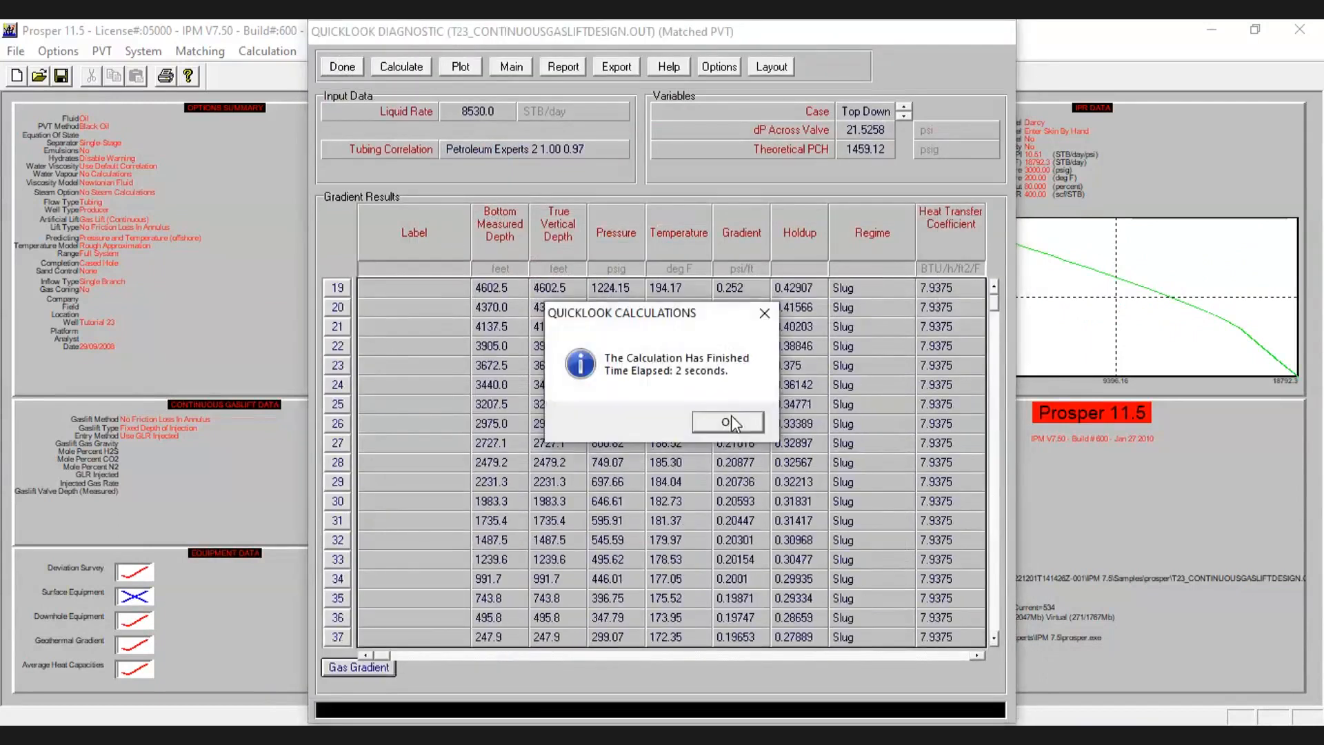
left_click(731, 415)
left_click(461, 66)
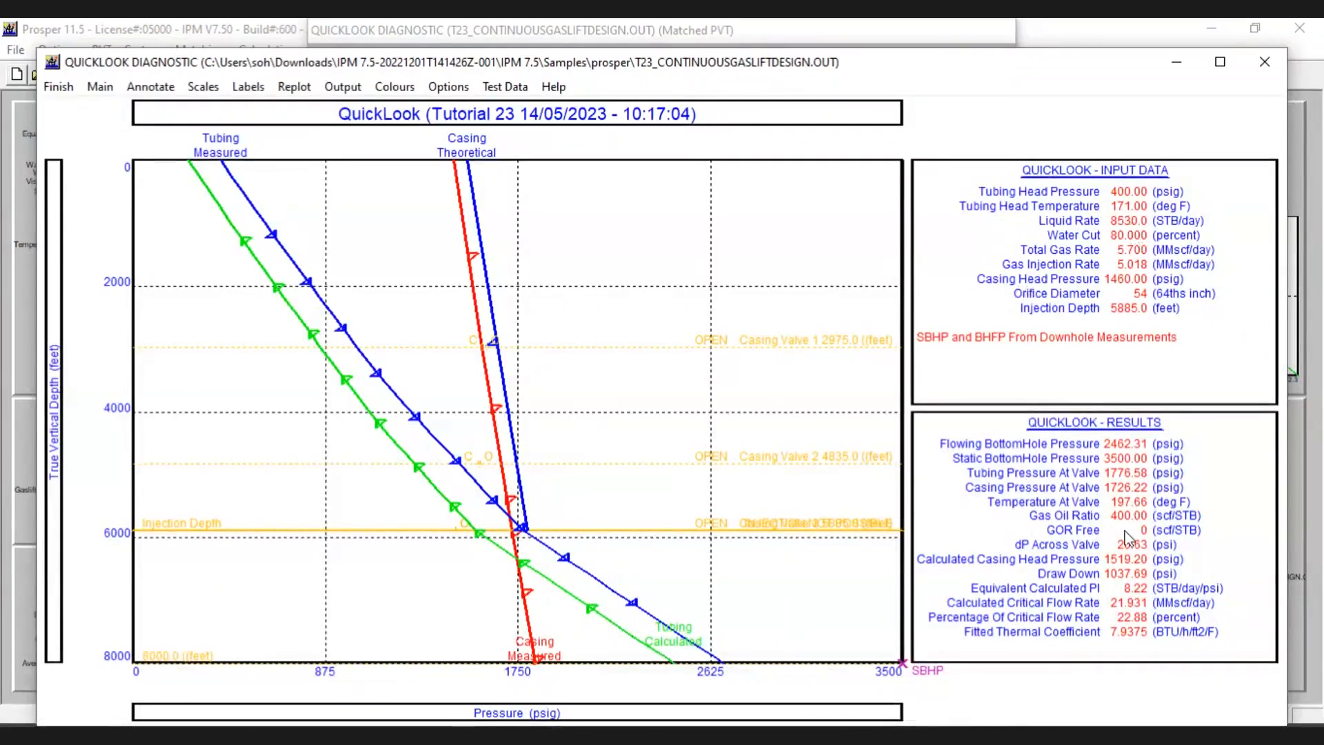
- Close the plot and results, and set the tubing head pressure to 500 psig
left_click(1263, 62)
left_click(341, 67)
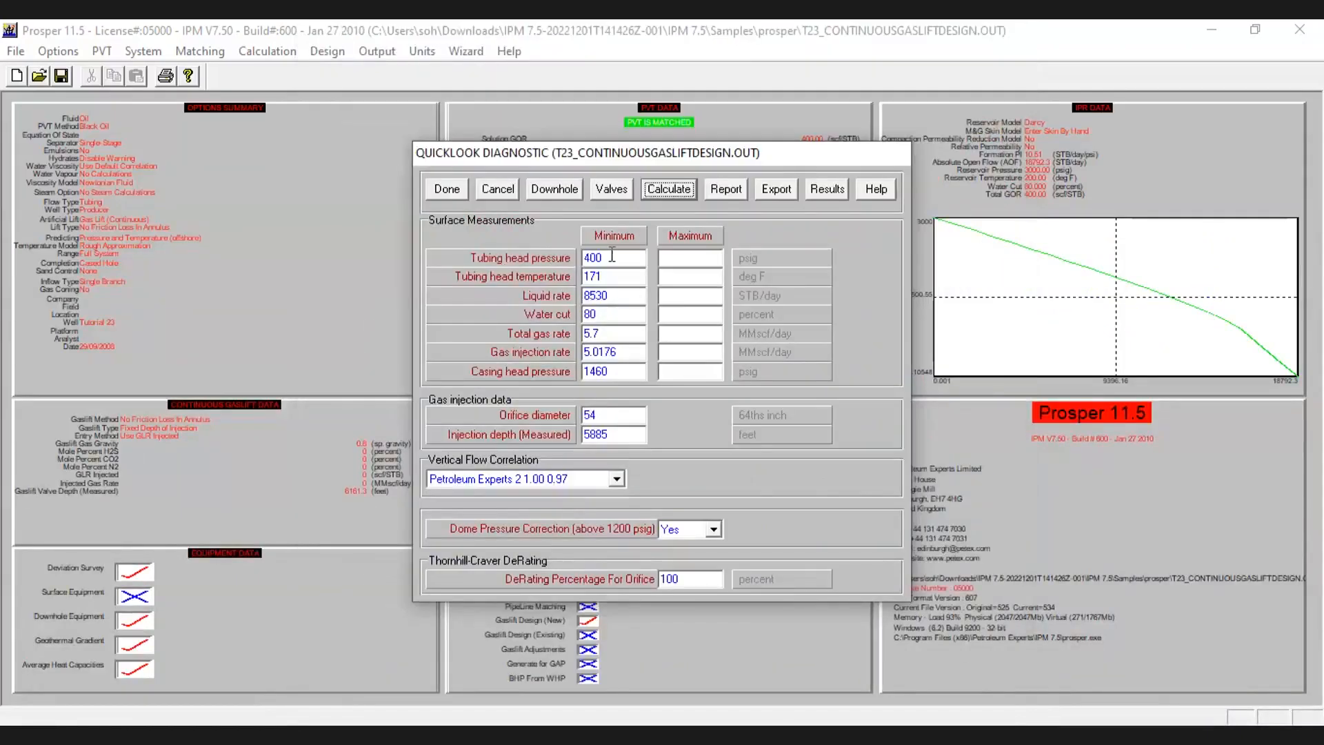
double_click(609, 256)
type("500")
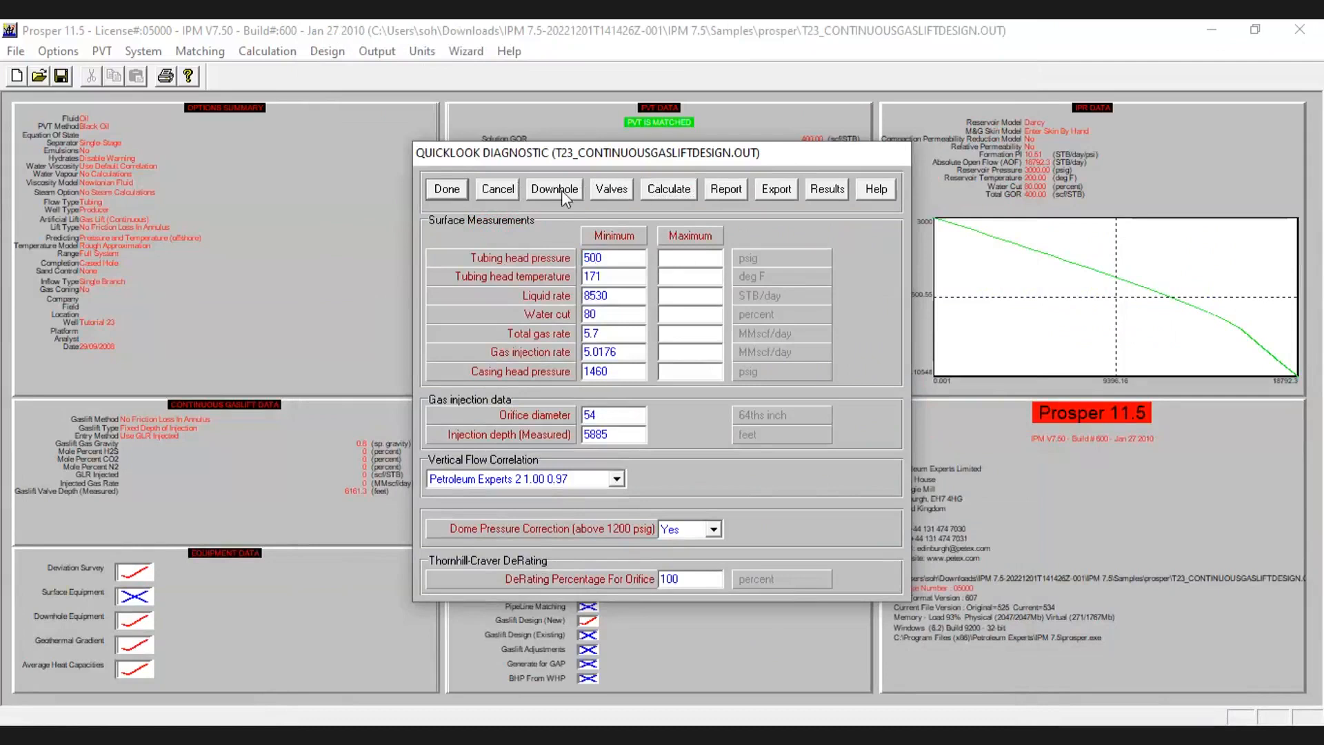
- Recalculate the QuickLook diagnostic at a tubing head pressure of 500 psig, and plot it in a maximized window
left_click(656, 191)
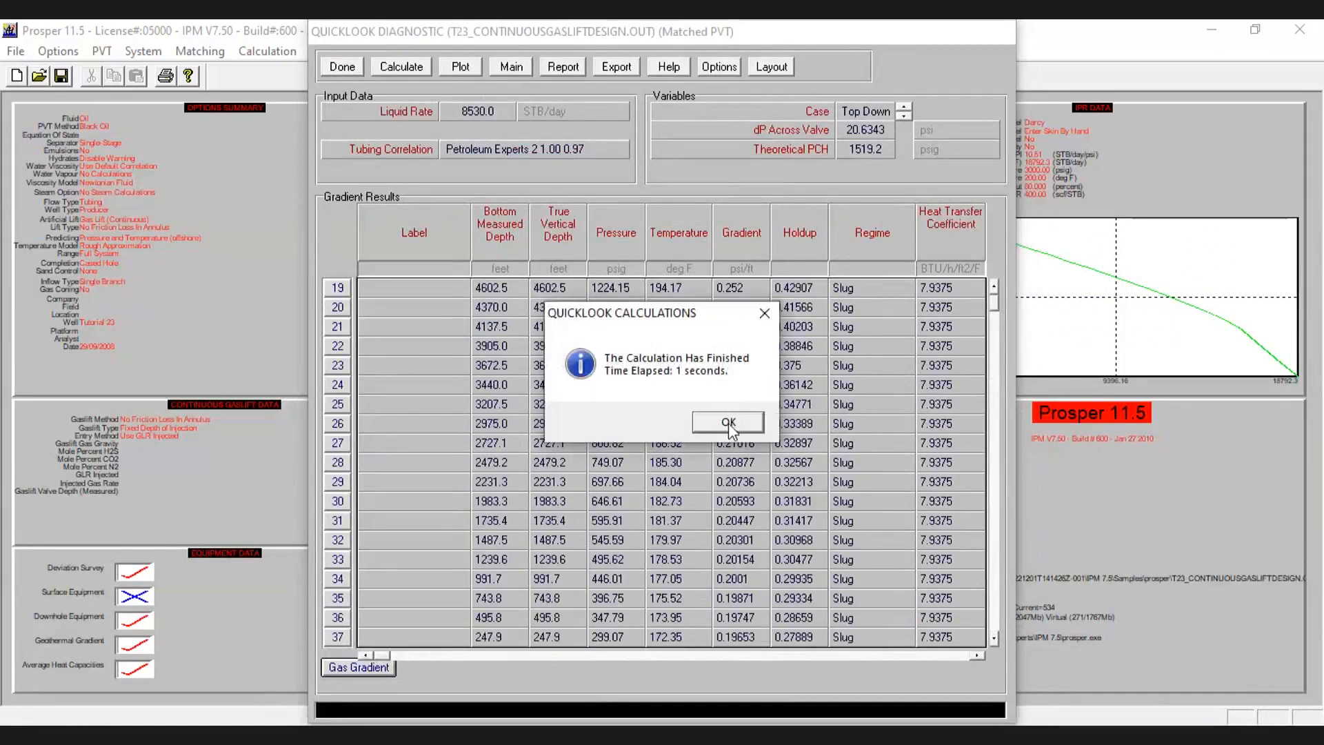
left_click(727, 420)
left_click(478, 68)
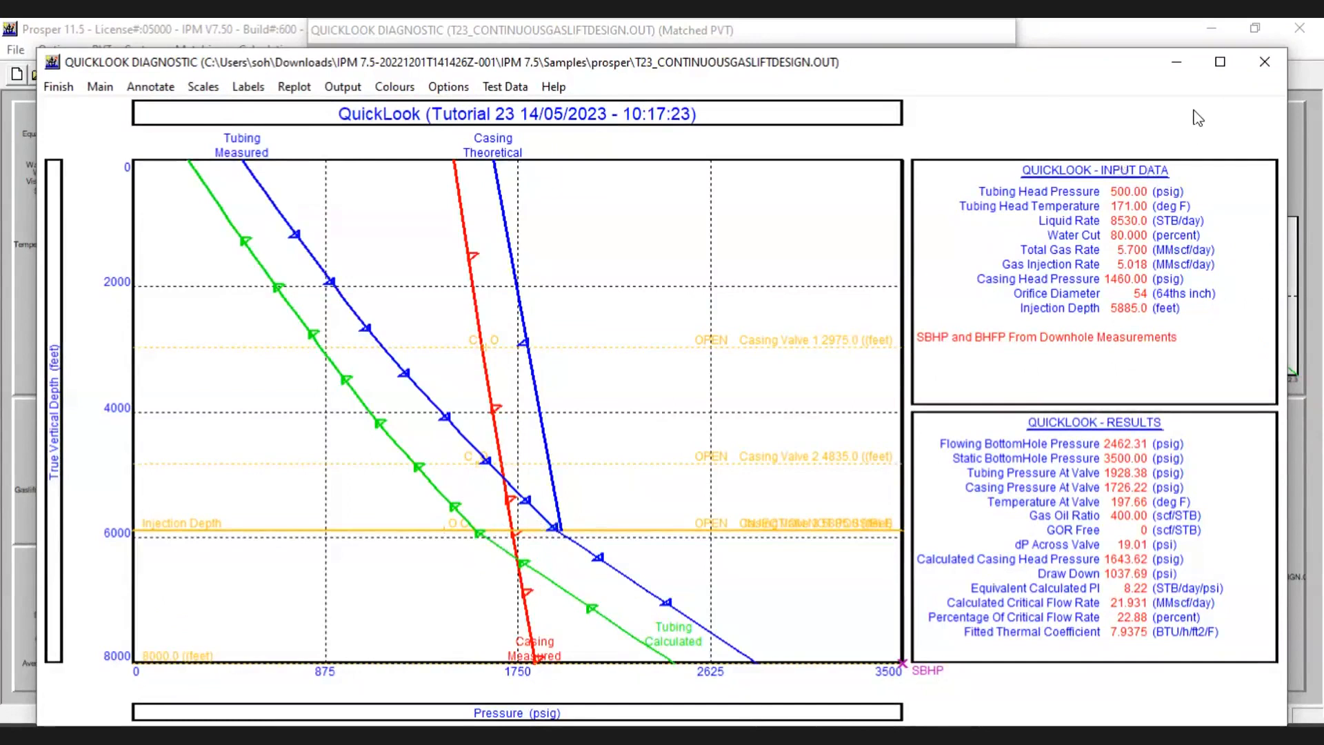
left_click(1230, 70)
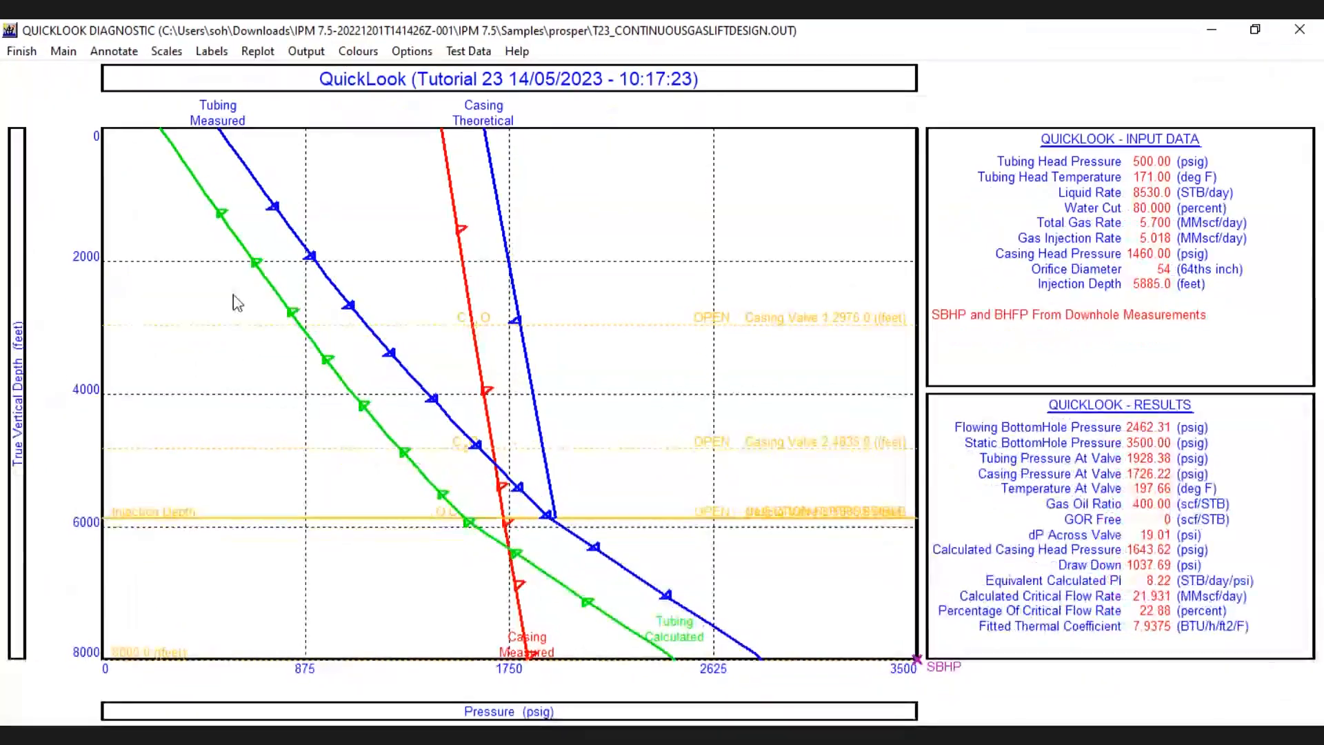
- Close the plot and results, set the tubing head pressure to 350 psig, and accept the QuickLook inputs
left_click(37, 56)
left_click(342, 64)
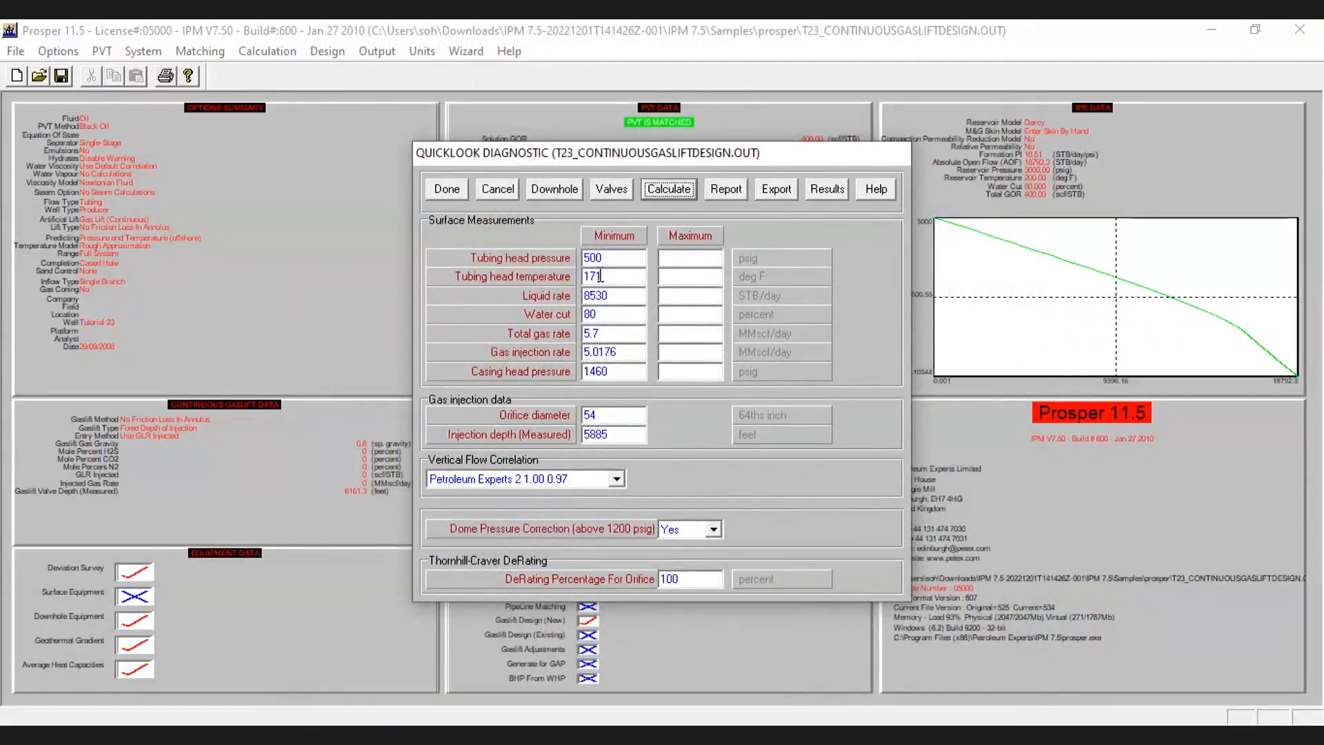
double_click(613, 258)
type("350")
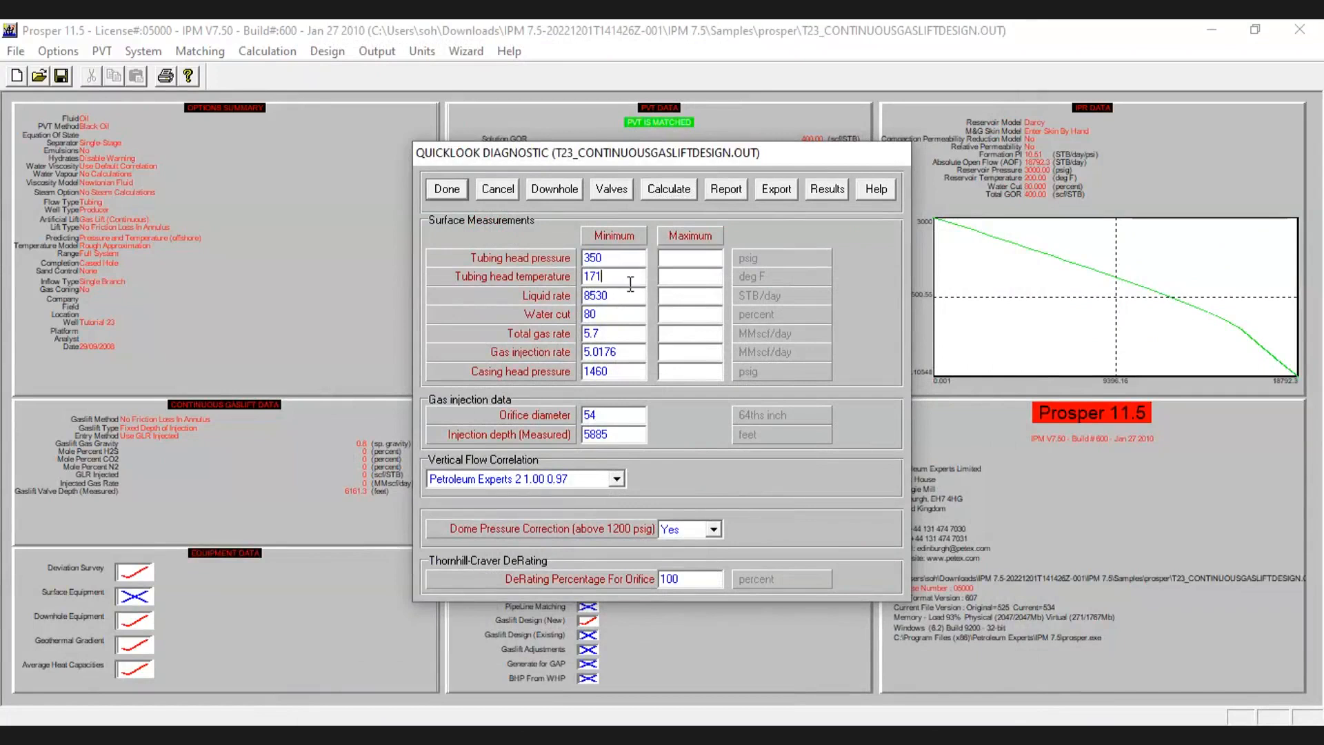
left_click(630, 434)
left_click(635, 352)
left_click(634, 371)
left_click(453, 193)
- Check the reservoir pressure and other inputs of the inflow performance model, and close it
double_click(1127, 184)
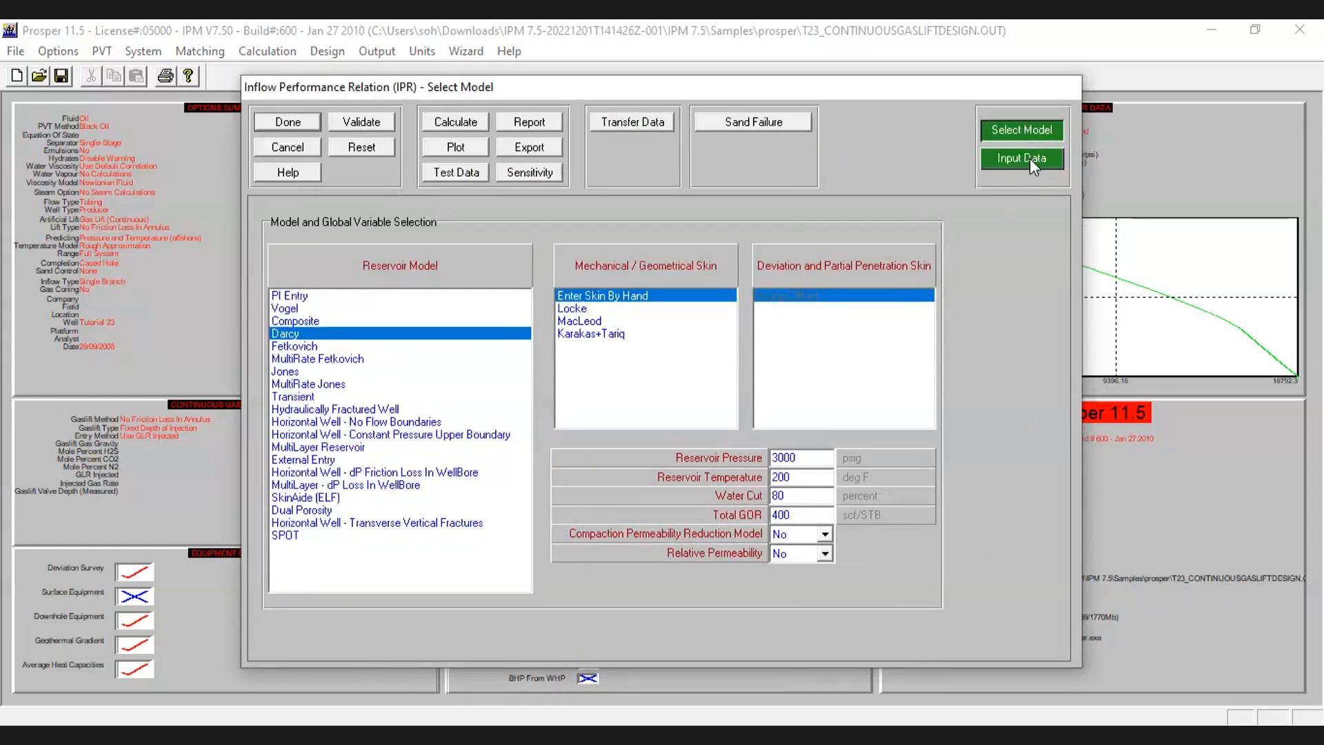
left_click(304, 122)
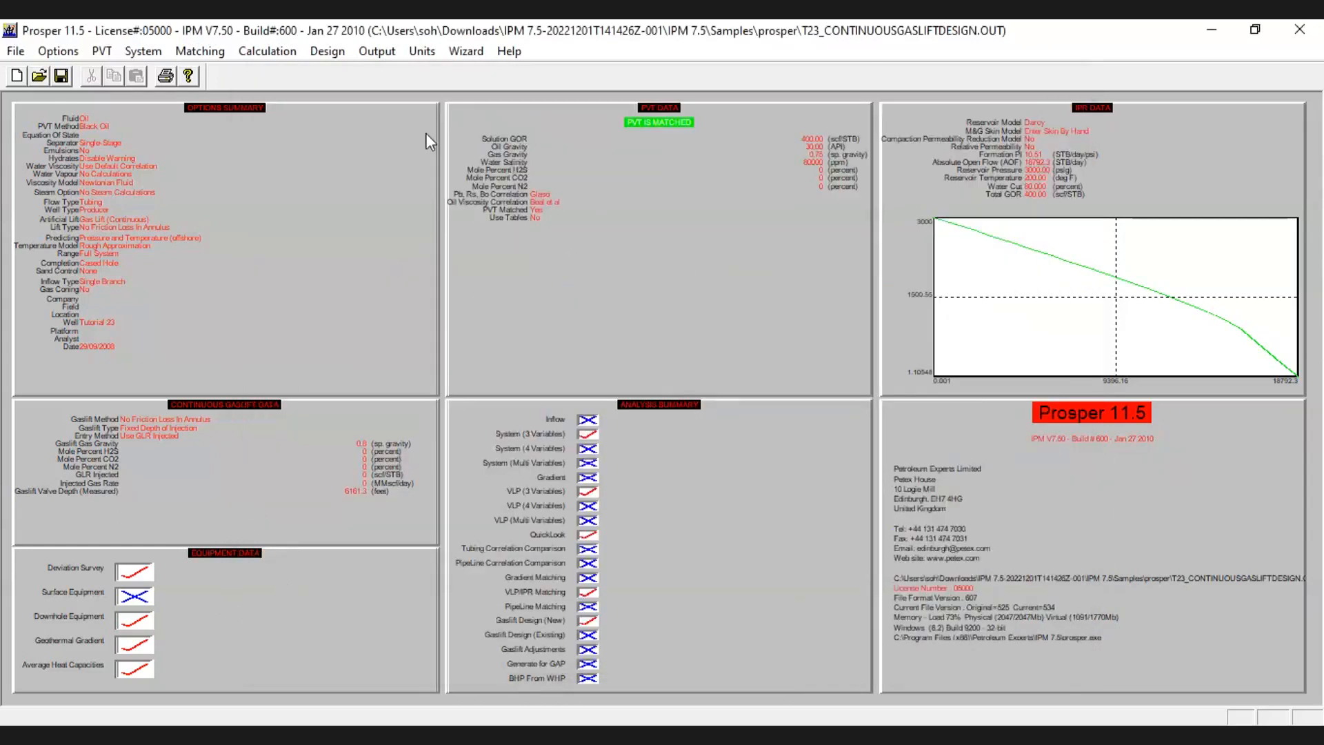
- Reopen the QuickLook diagnostic and open its downhole measurements
left_click(200, 52)
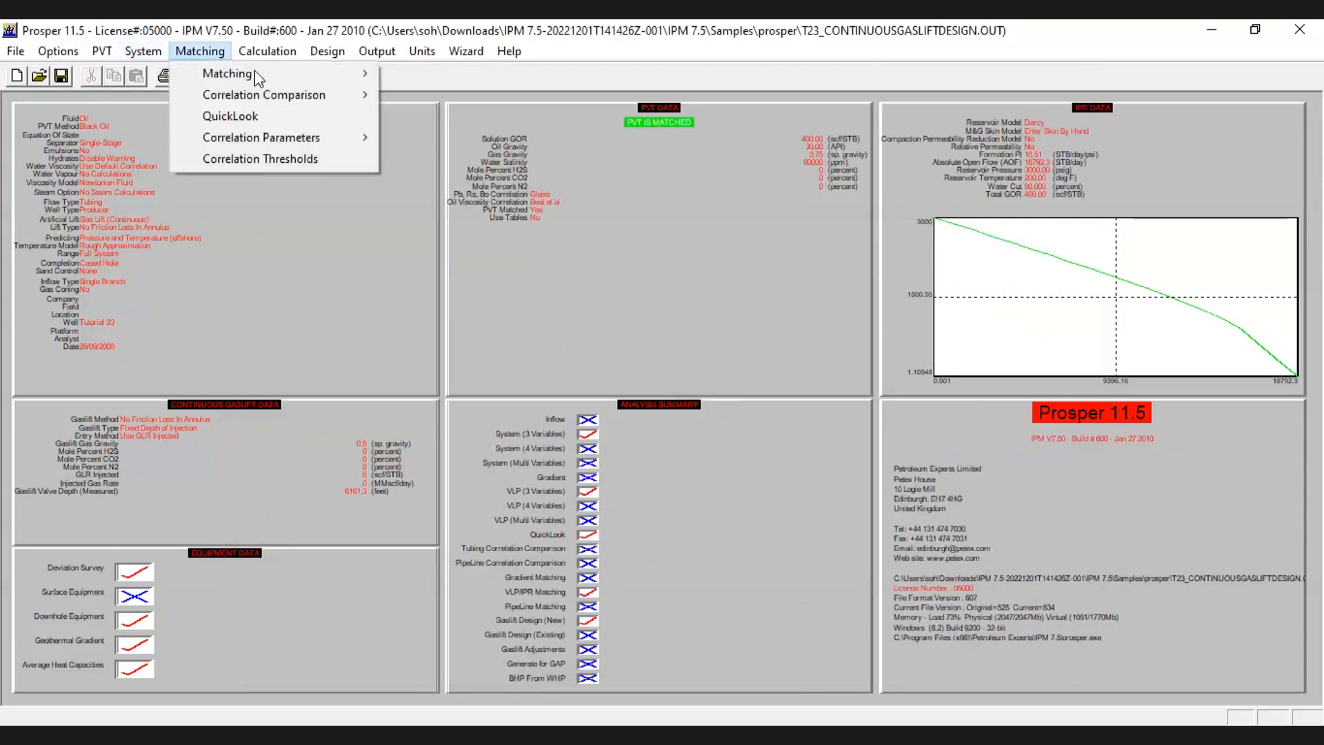
mouse_move(311, 95)
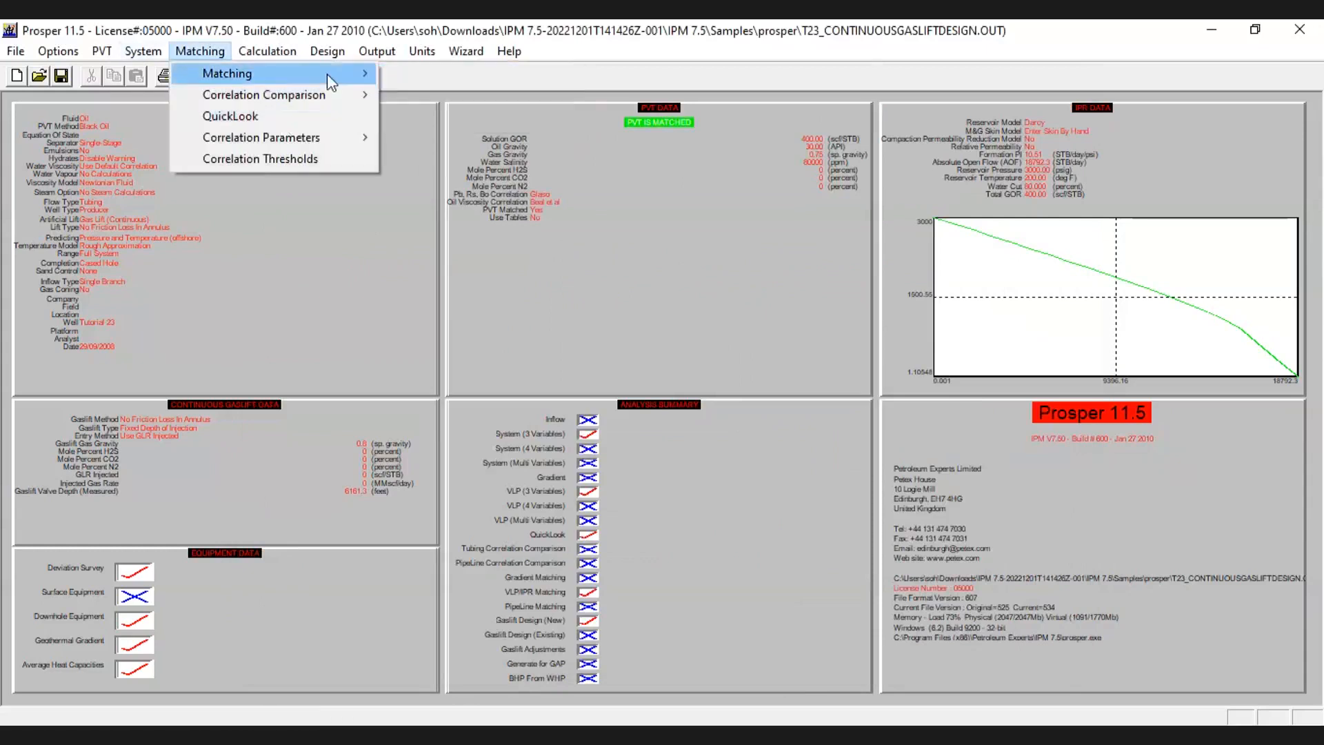
mouse_move(362, 118)
left_click(410, 94)
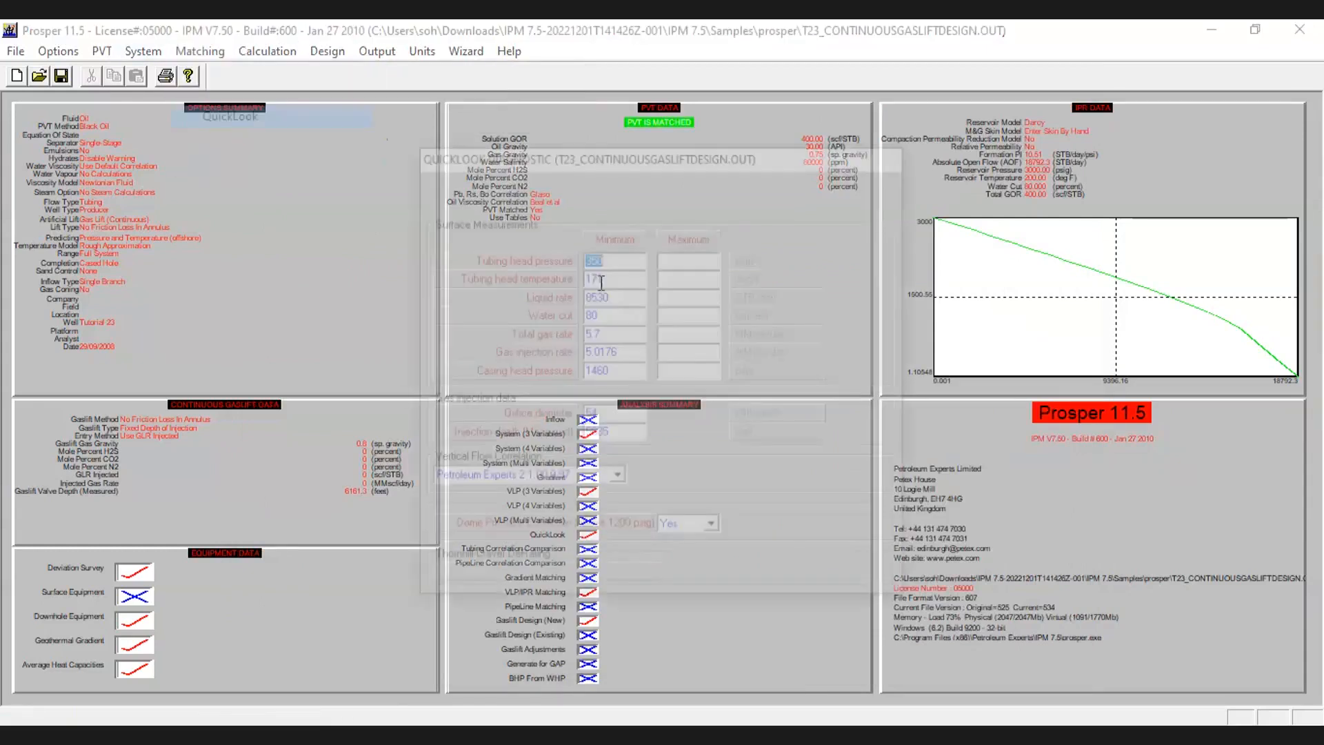
left_click(560, 193)
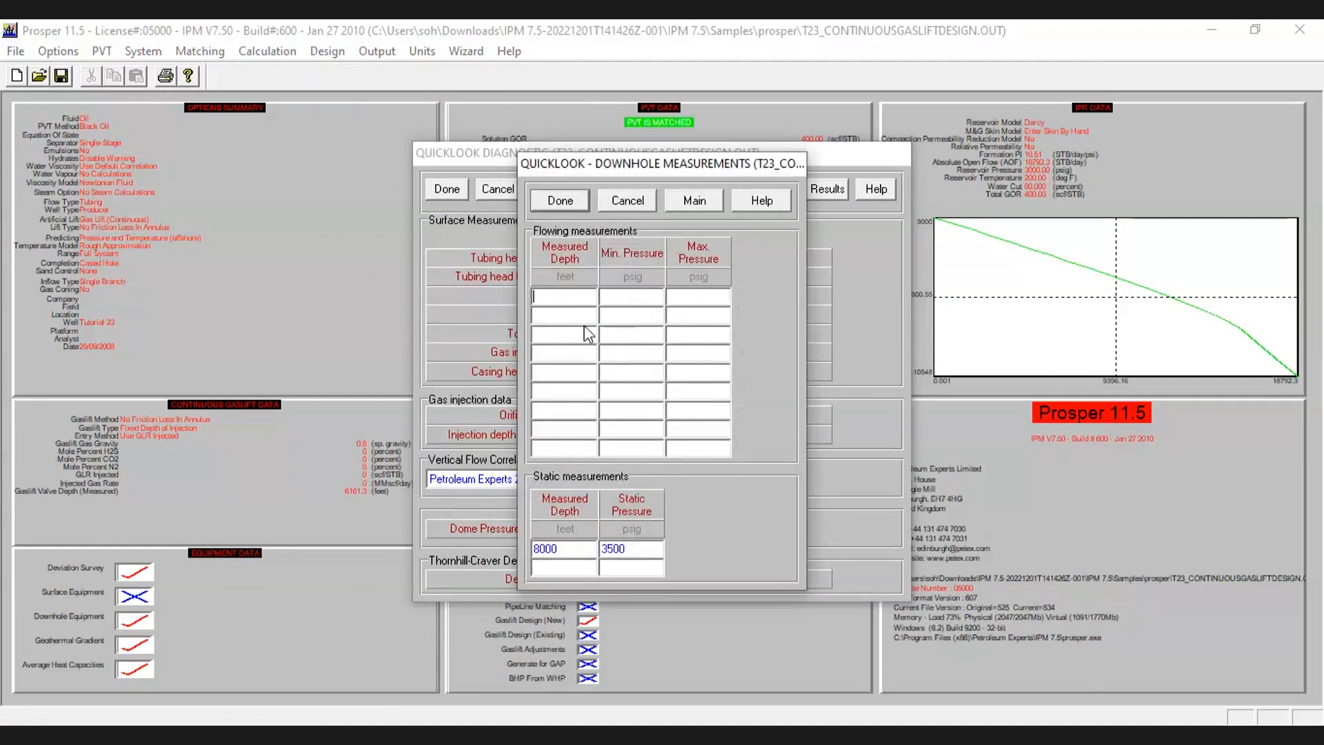
type("3660")
key("BackSpace")
key("BackSpace")
key("BackSpace")
key("BackSpace")
- Set the static pressure at 8000 feet measured depth to 3660 psig and accept the downhole measurements
left_click(640, 552)
type("31")
key("BackSpace")
type("660")
left_click(581, 200)
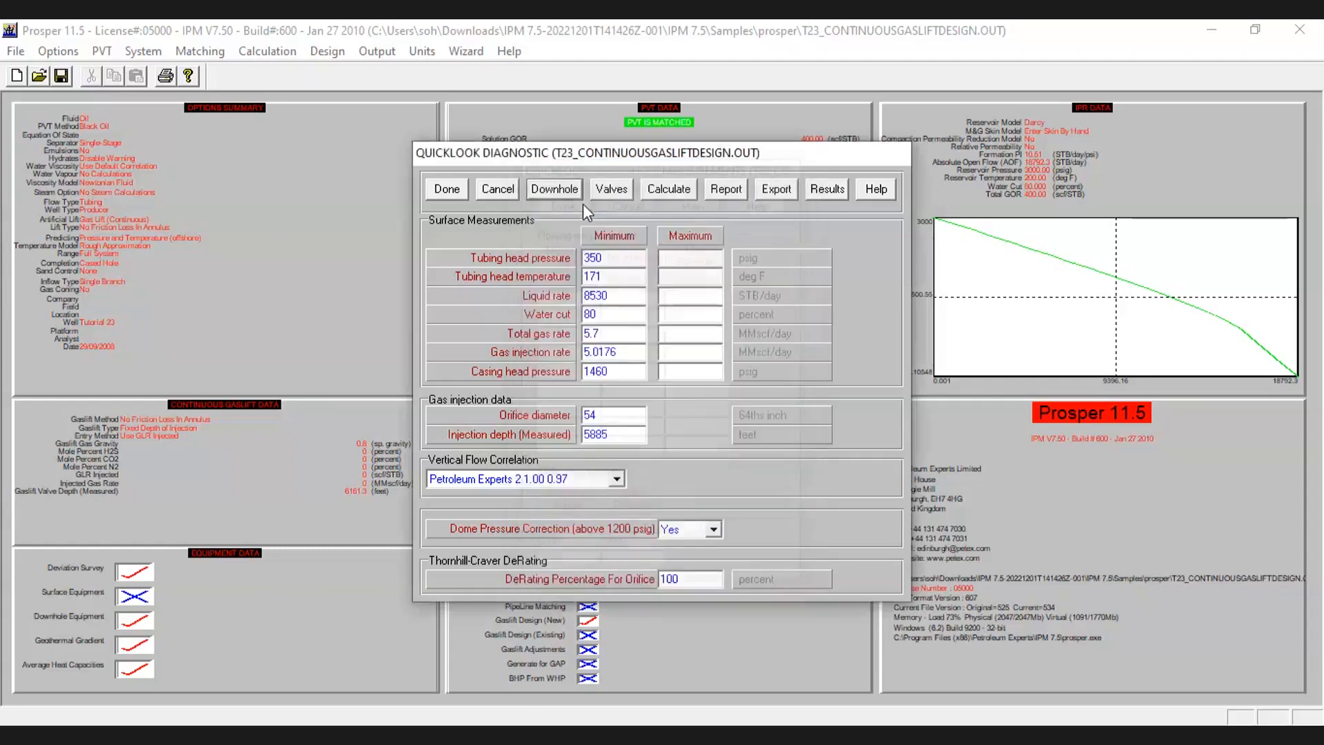
- Recalculate the QuickLook diagnostic with the 3660 psig static pressure and 350 psig tubing head pressure, and plot it
left_click(668, 191)
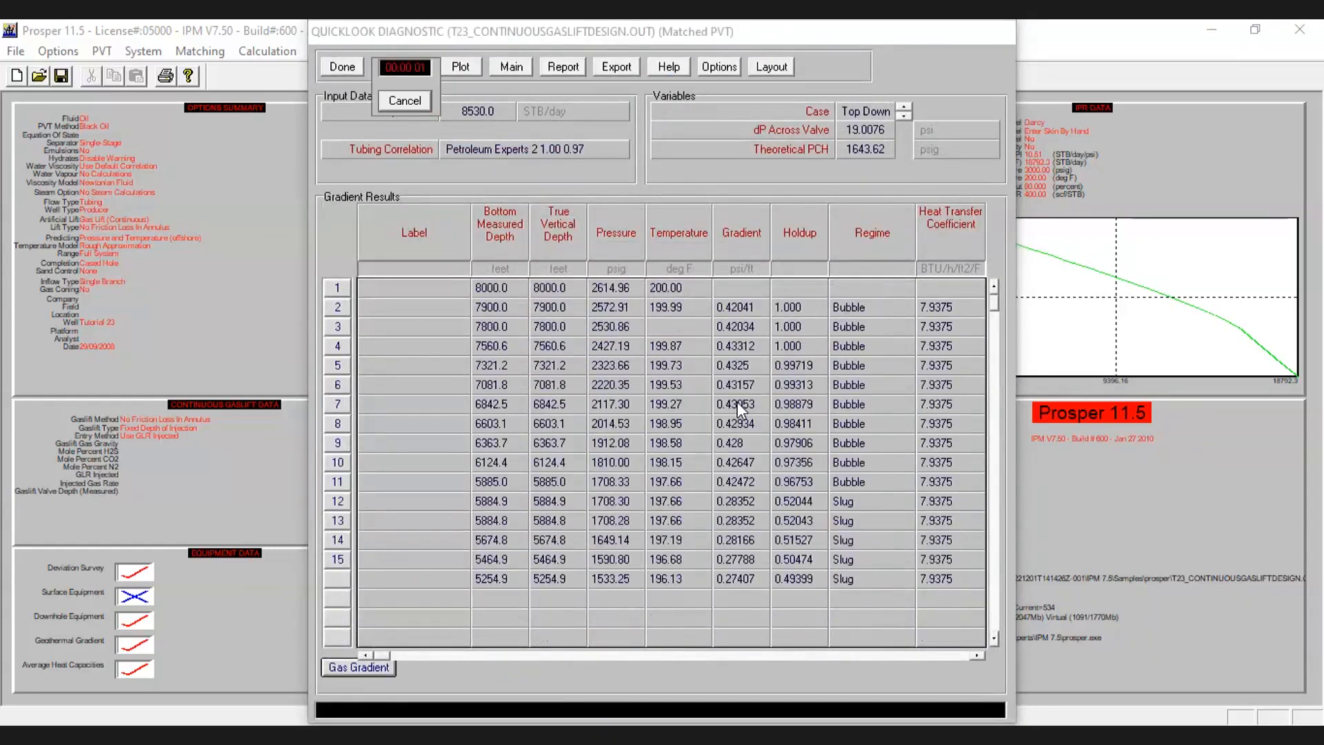
left_click(732, 422)
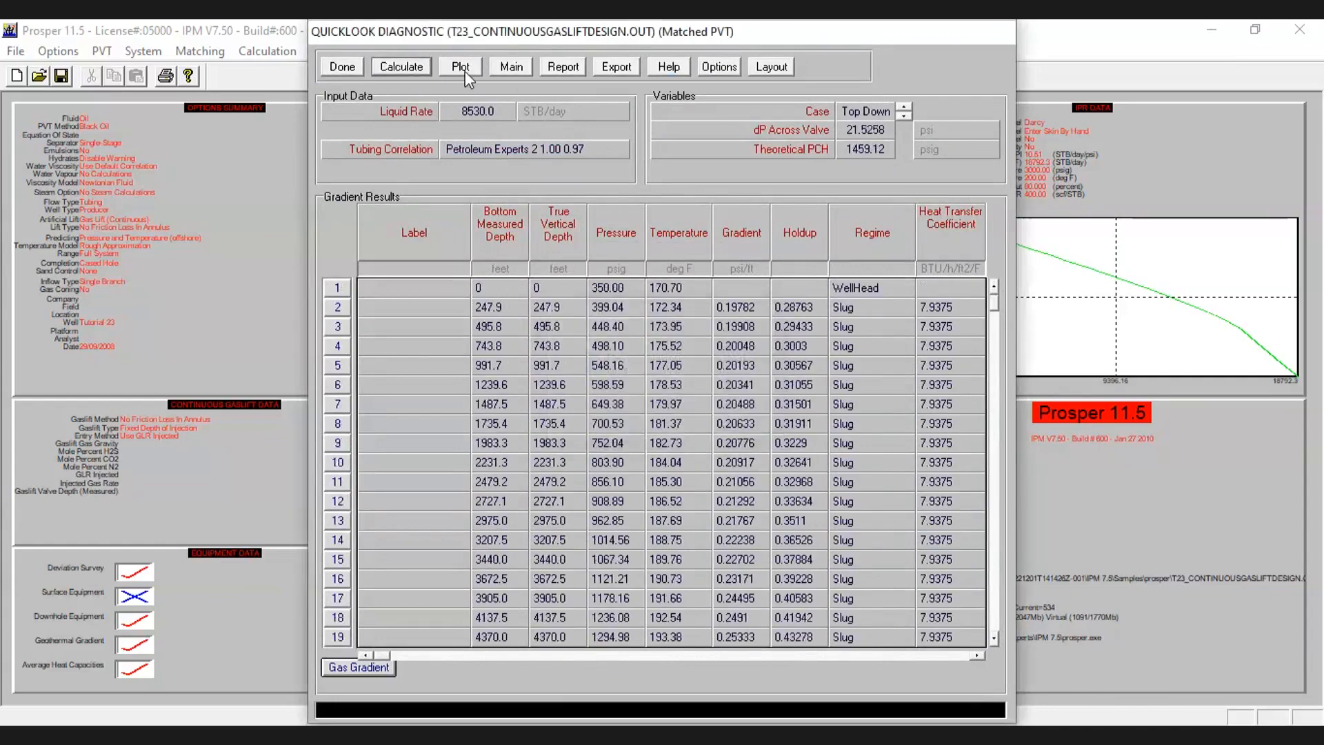
left_click(464, 68)
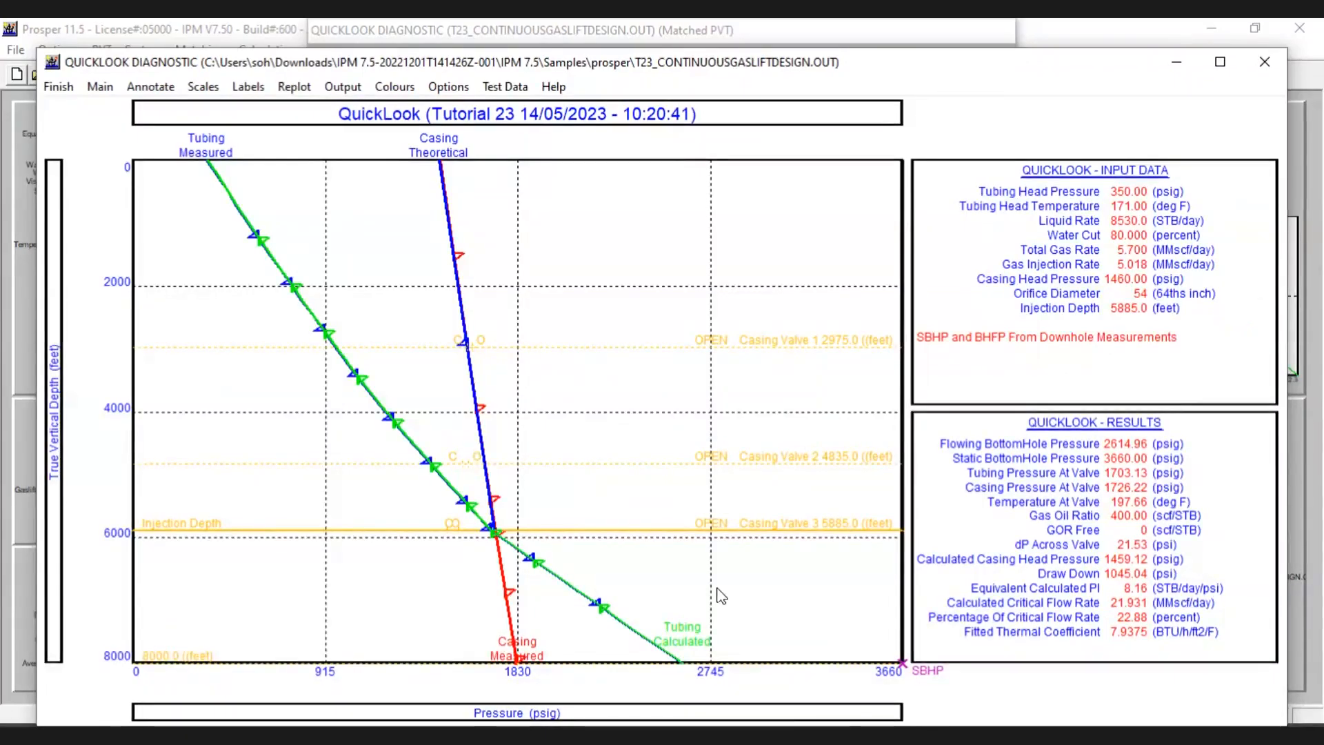